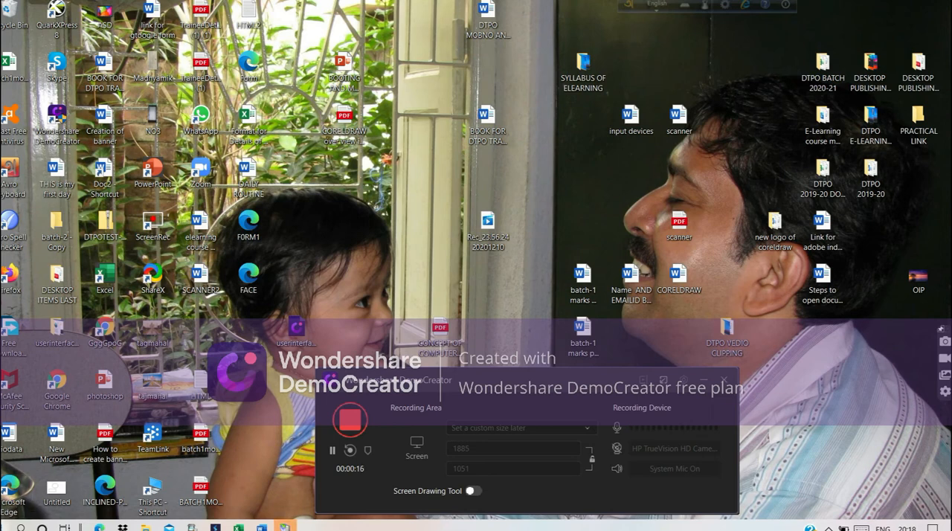
Open Adobe PageMaker 7.0 and dismiss the template chooser.
{"action": "left_click", "coordinate": [6, 525]}
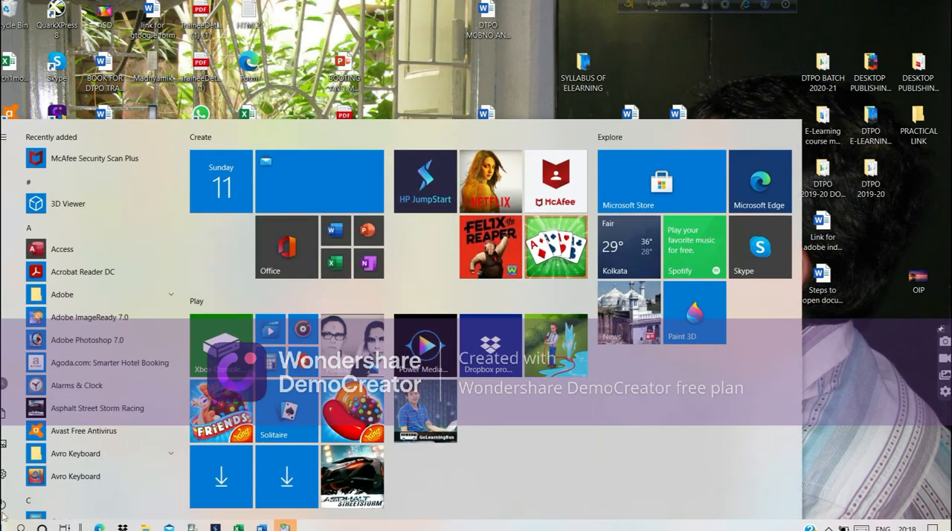
{"action": "left_click", "coordinate": [45, 296]}
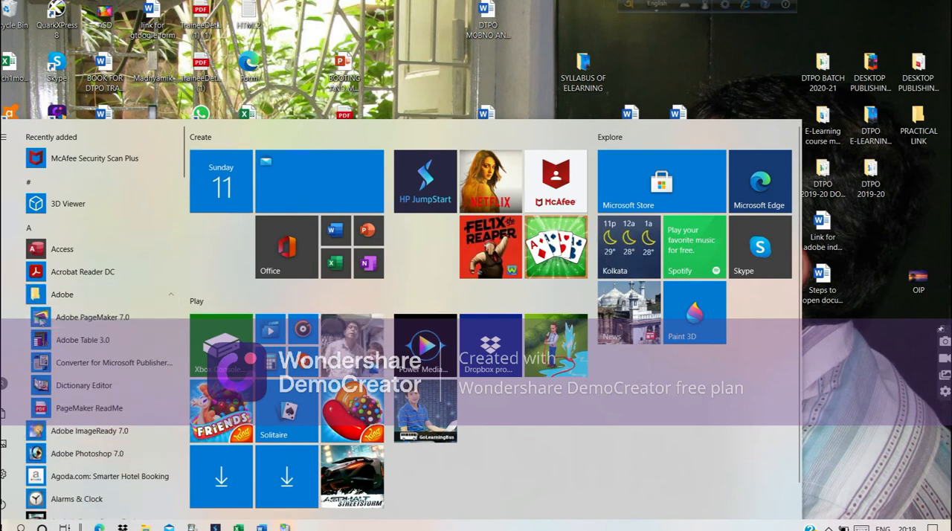
{"action": "left_click", "coordinate": [41, 316]}
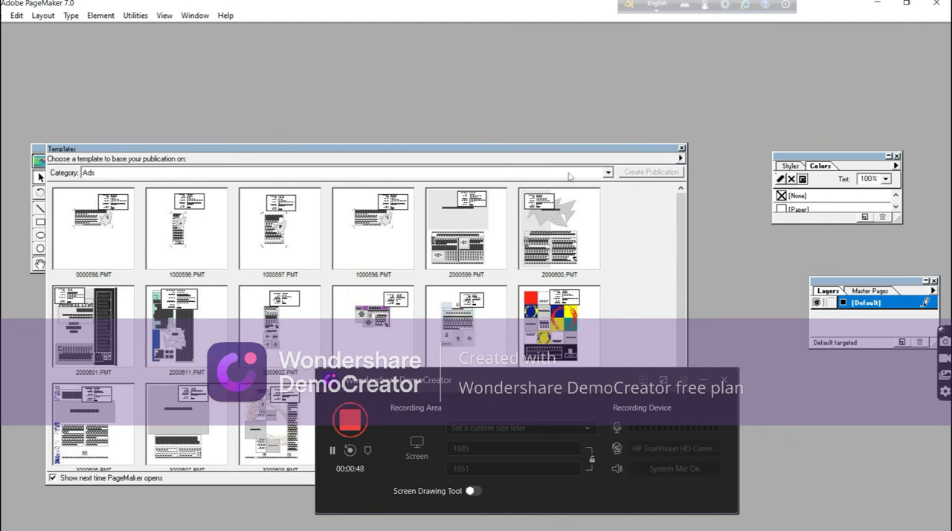
{"action": "left_click", "coordinate": [682, 149]}
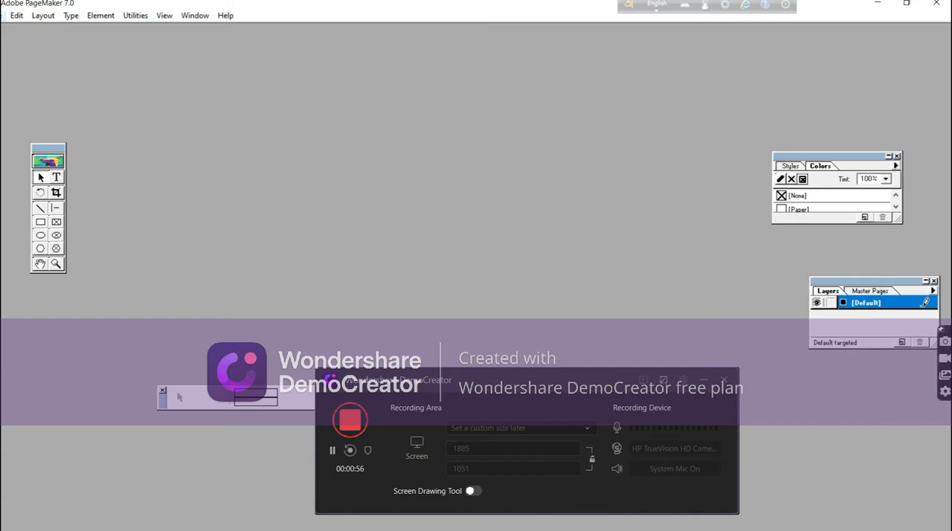
Create a new one-page Letter publication, 8.5 x 11 inches in tall orientation, keeping the default margins and double-sided facing pages.
{"action": "left_click", "coordinate": [3, 15]}
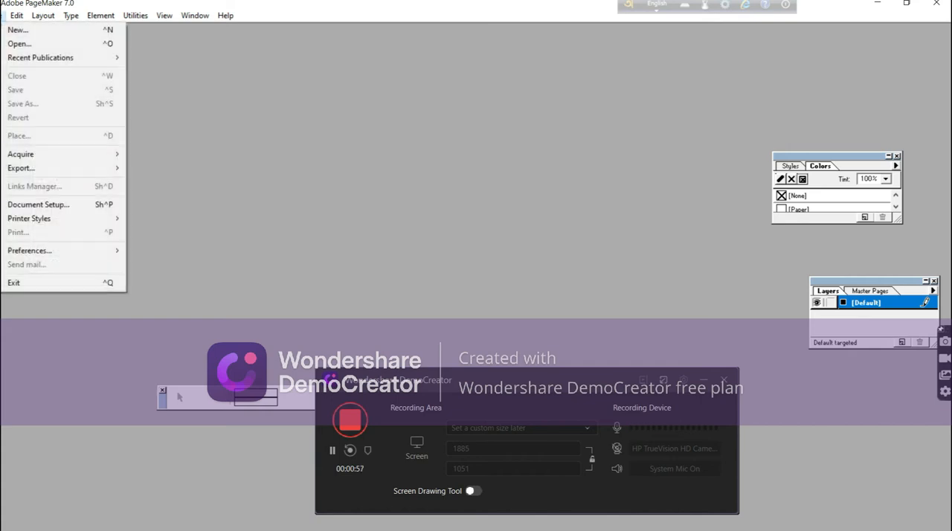
{"action": "left_click", "coordinate": [18, 29]}
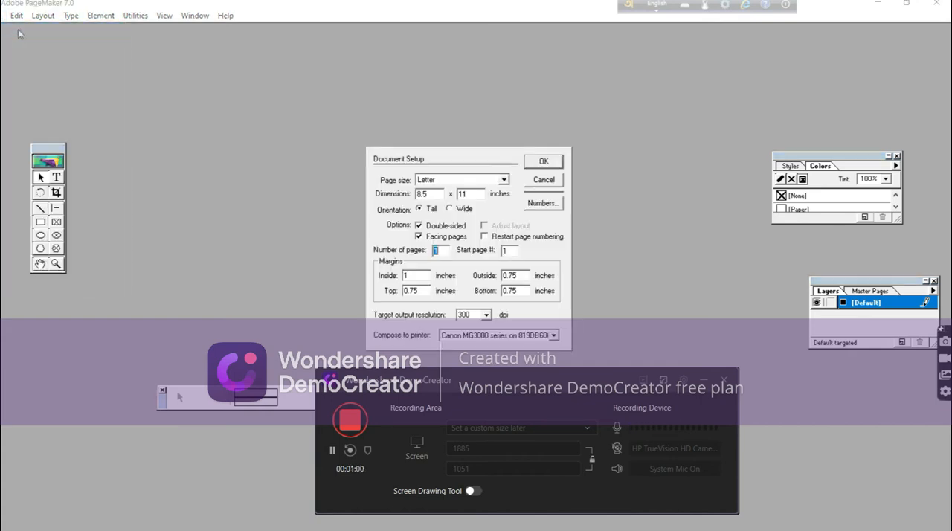
{"action": "left_click", "coordinate": [543, 161]}
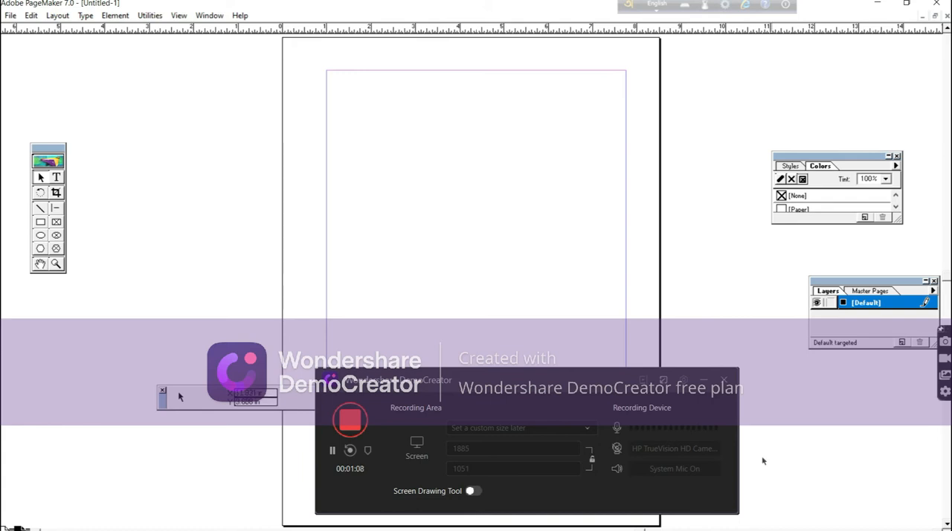
{"action": "left_click", "coordinate": [703, 382]}
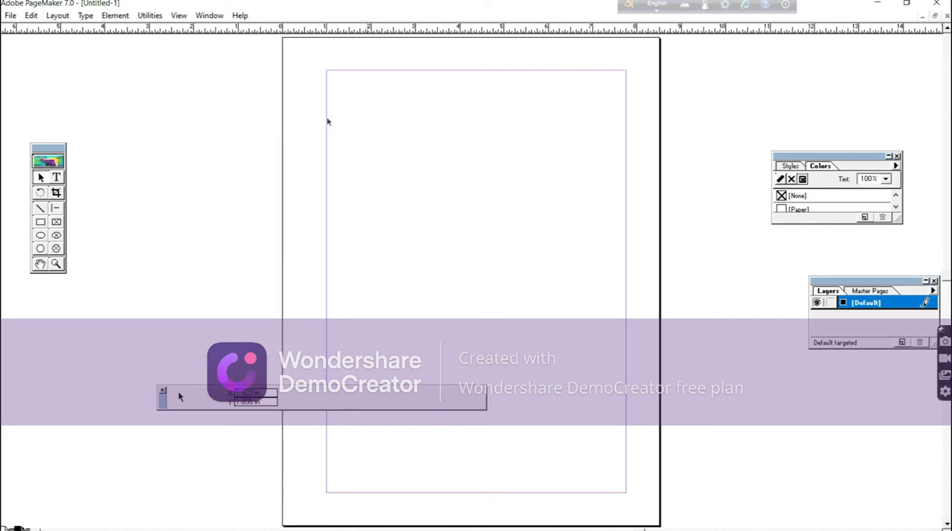
Start a text block at the upper-left margin corner of the page reading "In the early 1800s the Northern states turned from farming to manufacturing.".
{"action": "right_click", "coordinate": [438, 148]}
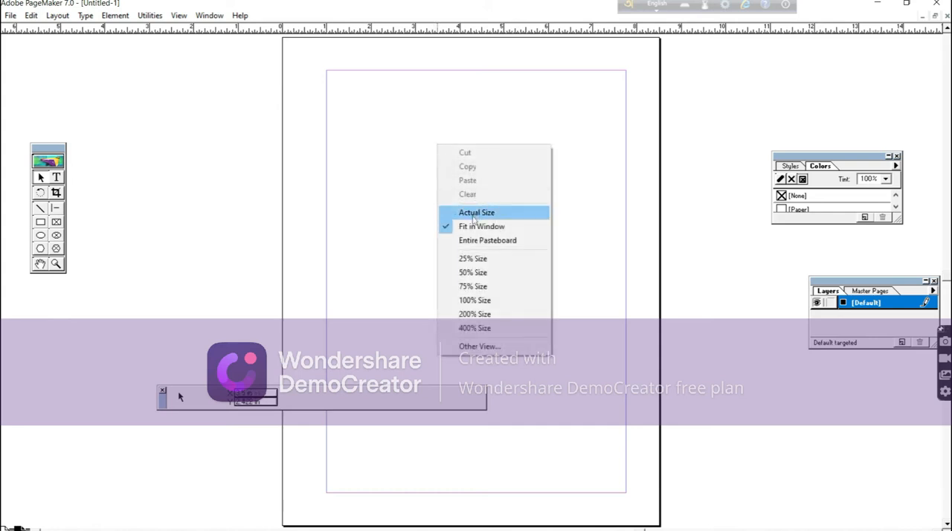
{"action": "left_click", "coordinate": [475, 214]}
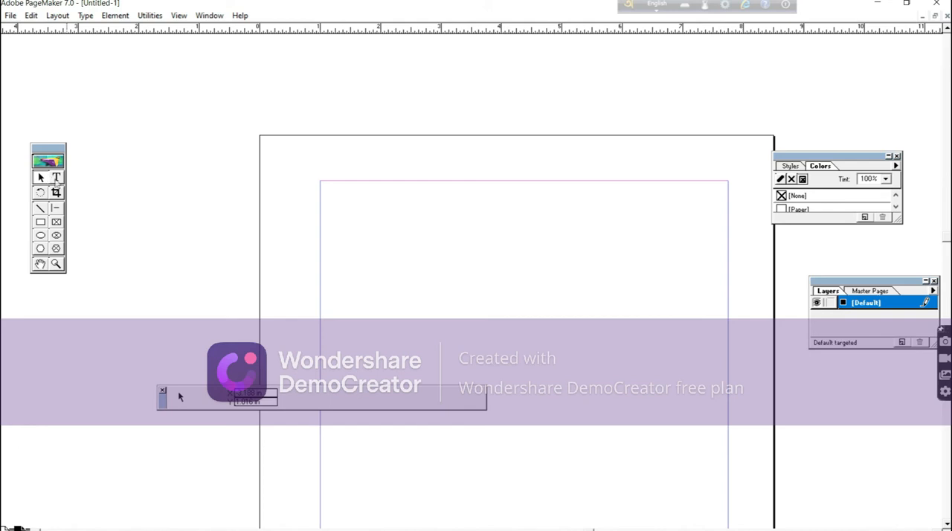
{"action": "left_click", "coordinate": [56, 178]}
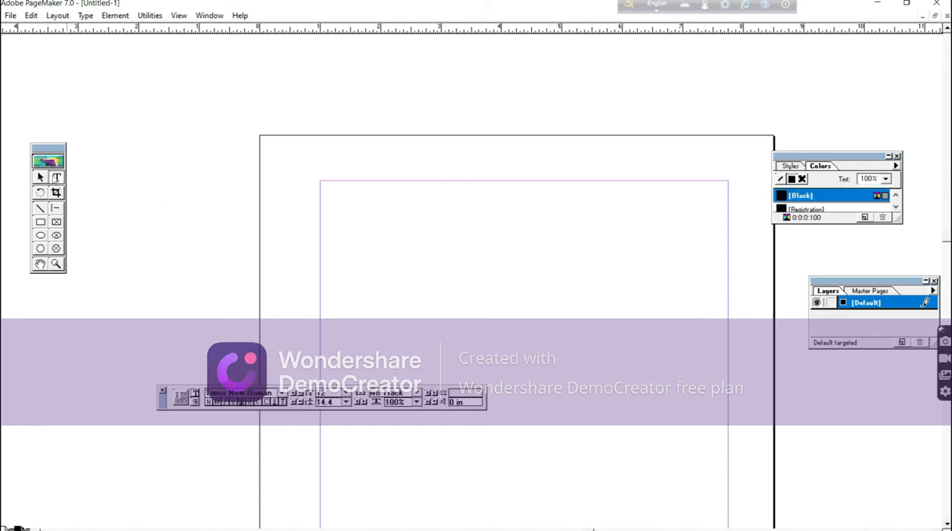
{"action": "left_click", "coordinate": [326, 190]}
{"action": "type", "text": "1"}
{"action": "type", "text": "n the "}
{"action": "type", "text": "earl"}
{"action": "type", "text": "y "}
{"action": "type", "text": "180"}
{"action": "type", "text": "0"}
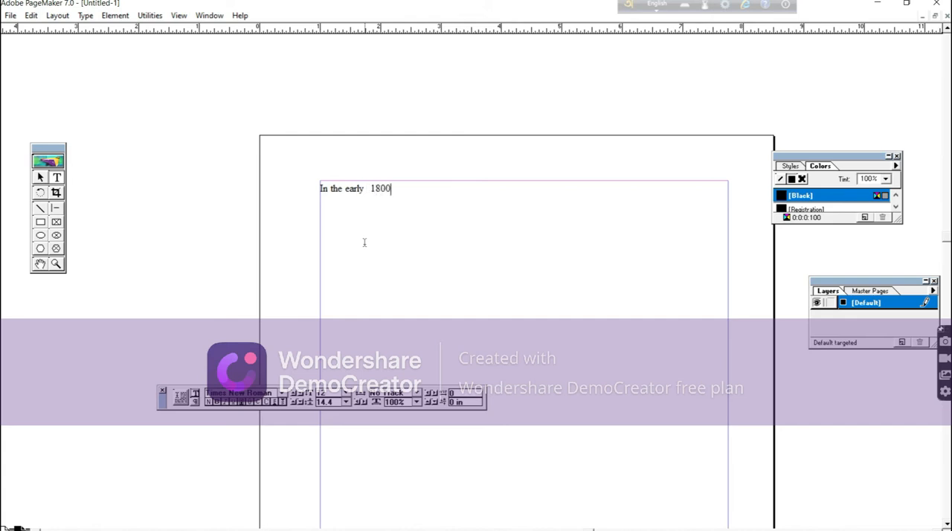
{"action": "type", "text": "s the Northern"}
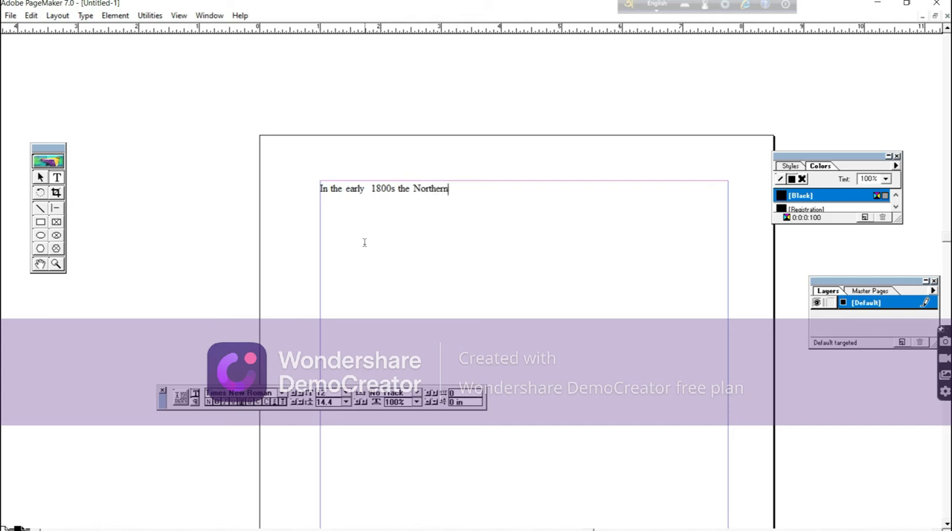
{"action": "type", "text": " states turned"}
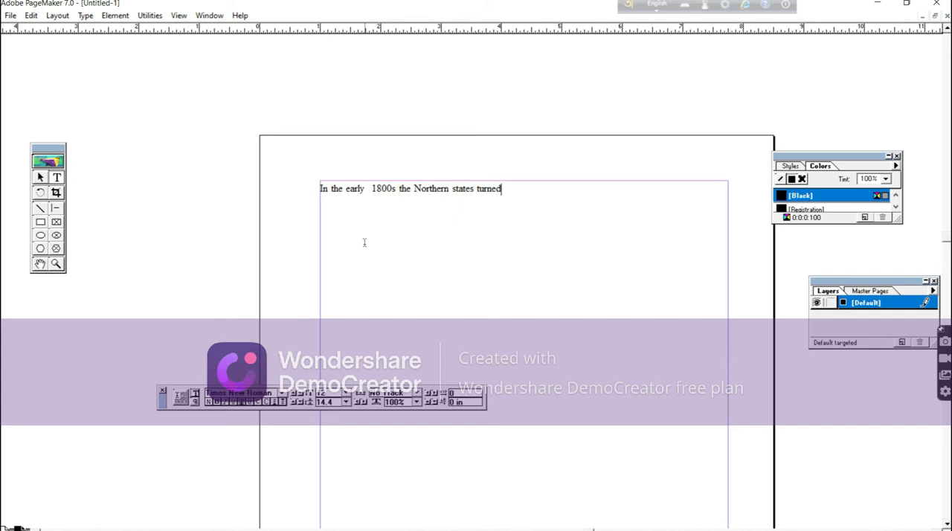
{"action": "type", "text": " from "}
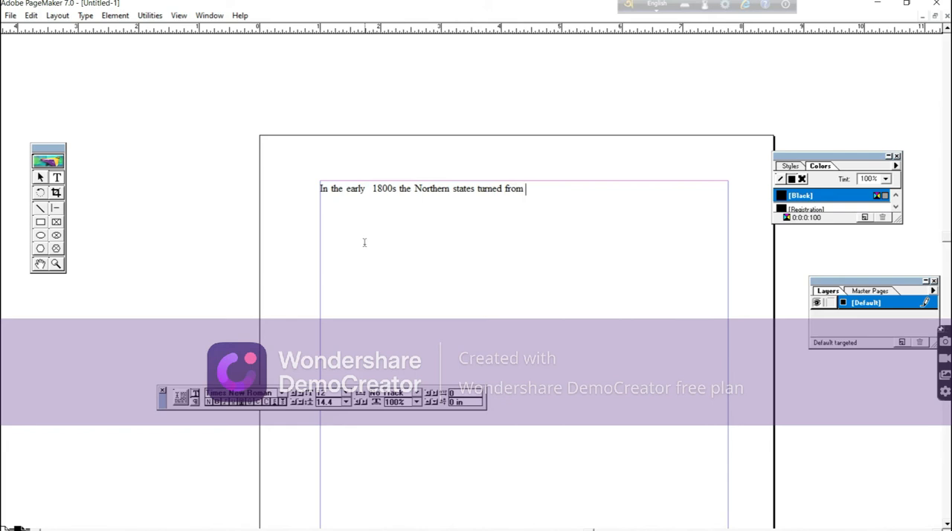
{"action": "type", "text": "farming"}
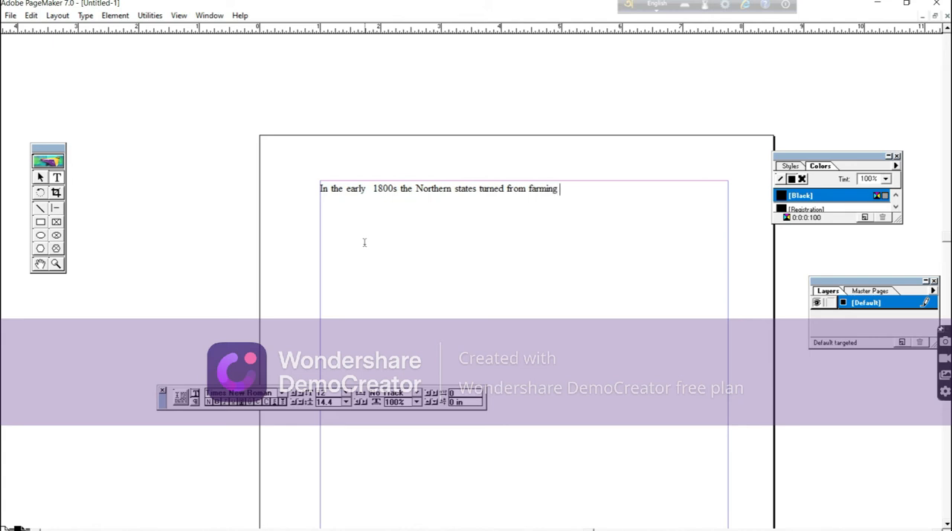
{"action": "type", "text": " to manufacturing"}
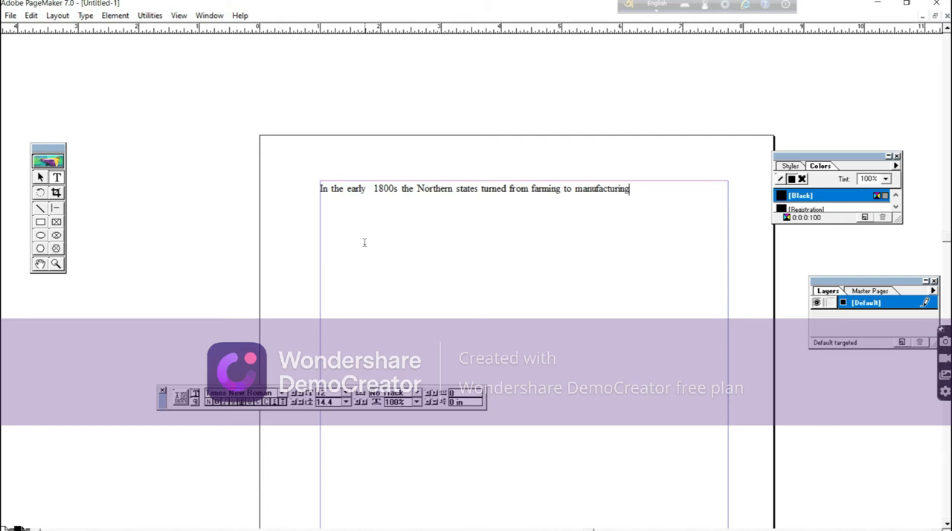
{"action": "type", "text": ". Bu"}
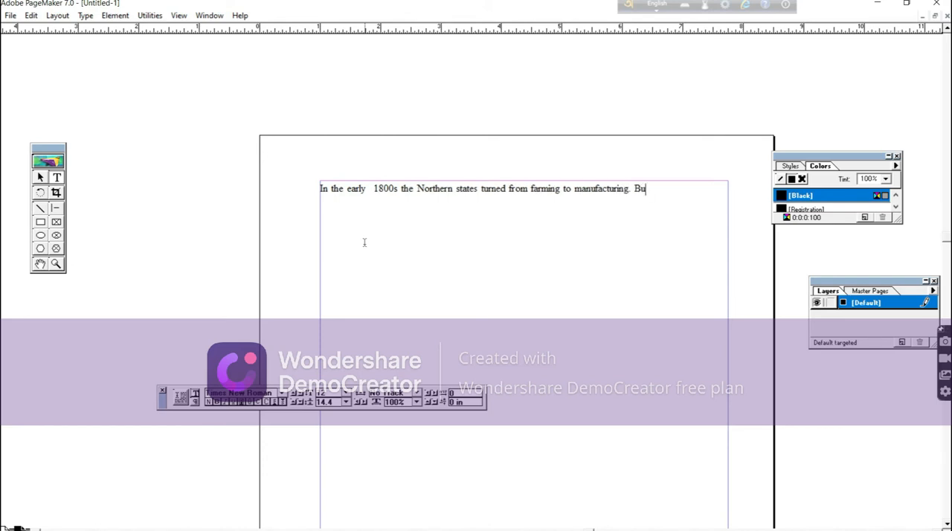
{"action": "type", "text": "t "}
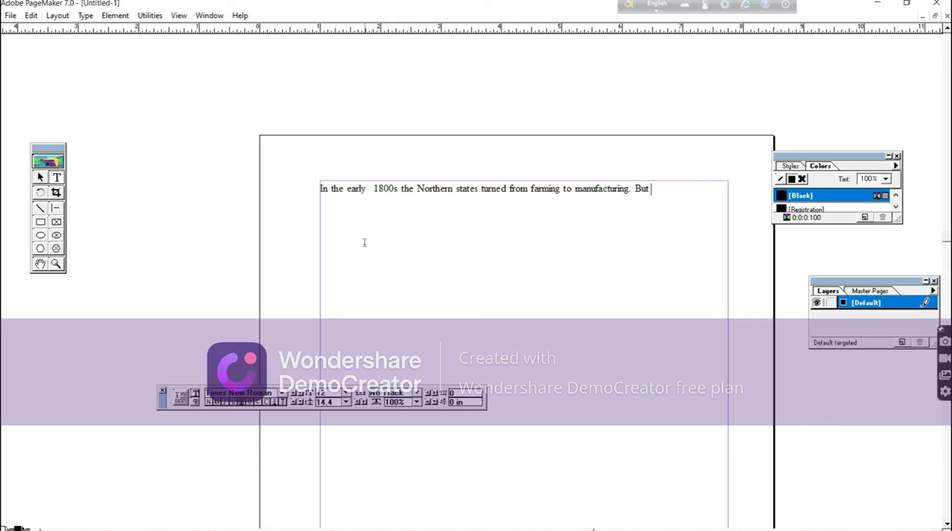
{"action": "type", "text": "in the "}
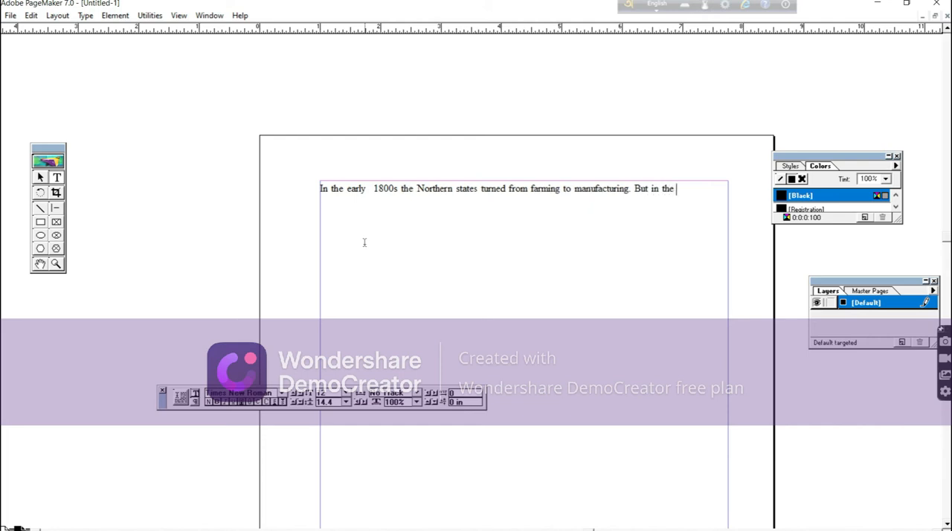
{"action": "type", "text": "South"}
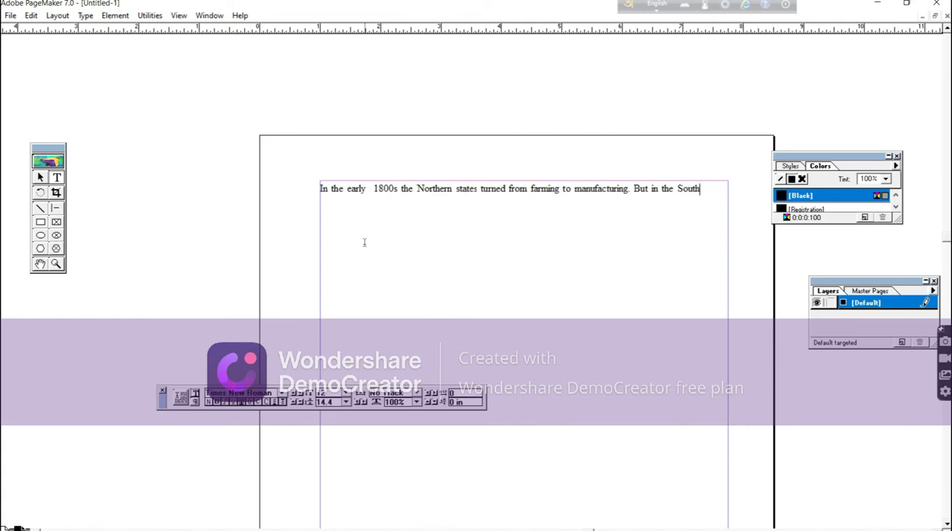
{"action": "type", "text": ", far"}
{"action": "type", "text": "ming"}
{"action": "type", "text": " rem"}
{"action": "type", "text": "ained"}
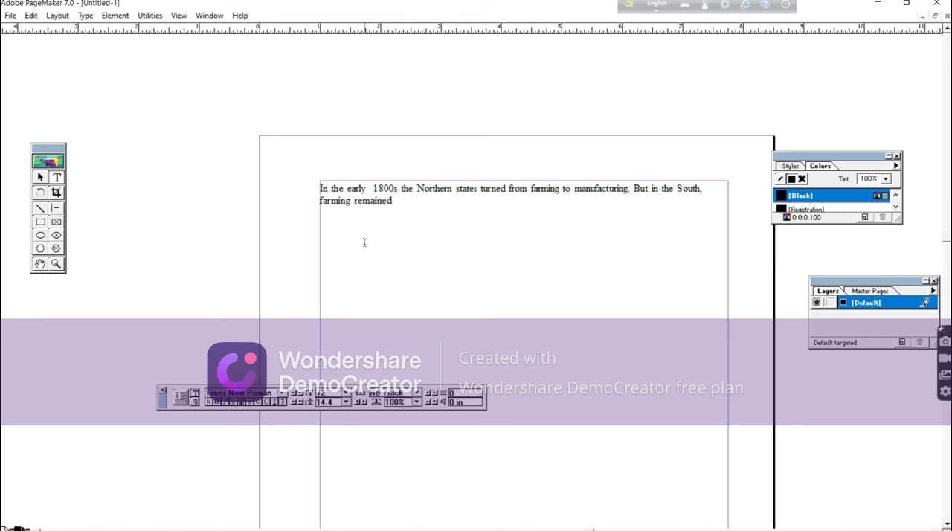
{"action": "type", "text": " the mos"}
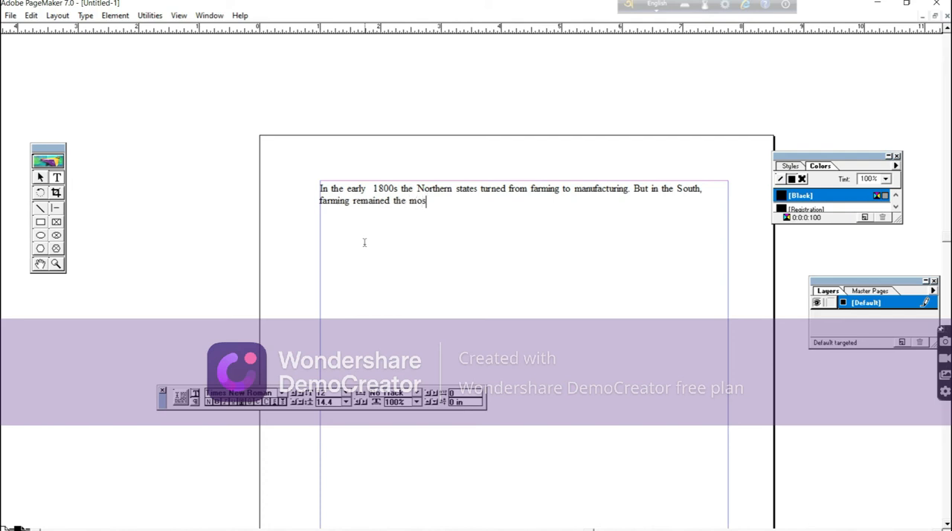
{"action": "type", "text": "t important o"}
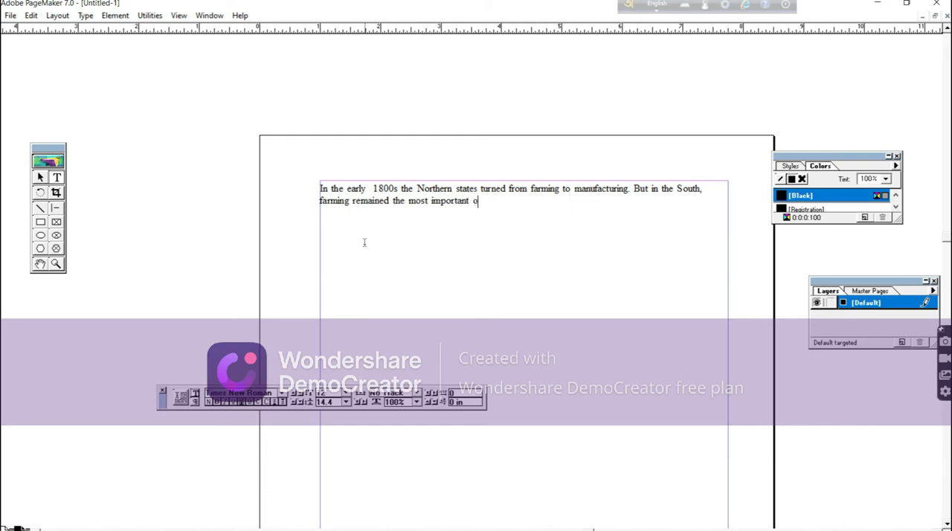
{"action": "type", "text": "ccupation"}
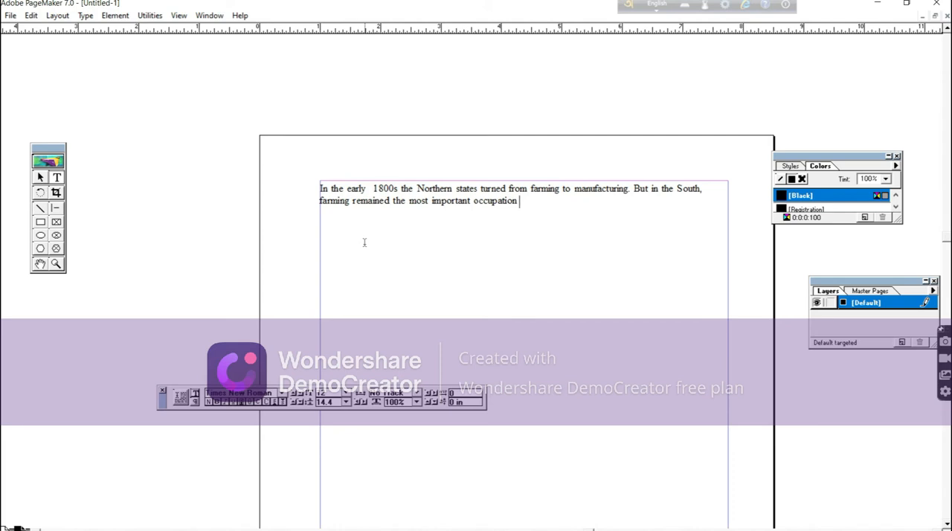
Continue the paragraph with the sentence "But in the South, farming remained the most important occupation.".
{"action": "type", "text": ". S"}
Continue the paragraph after "occupation." with the text "Southern farmers grew cotton and tobacco,".
{"action": "type", "text": "o"}
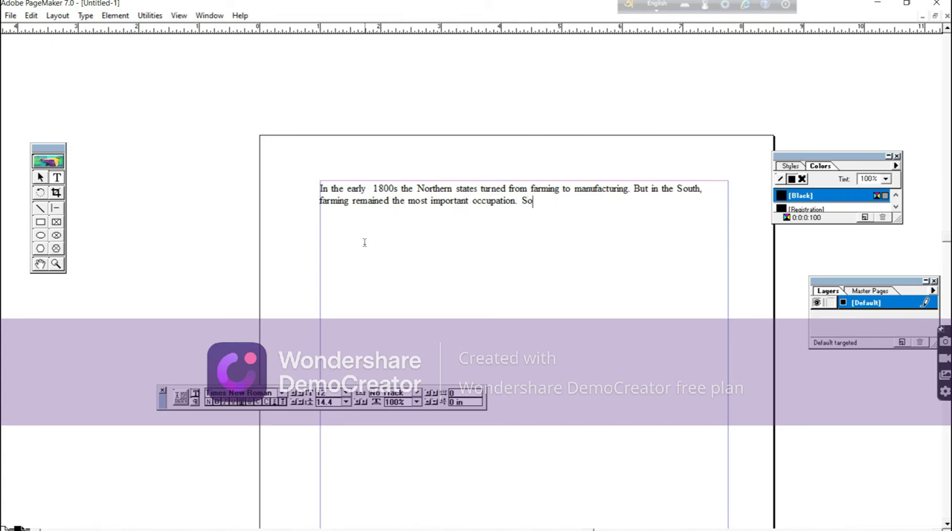
{"action": "type", "text": "uthern"}
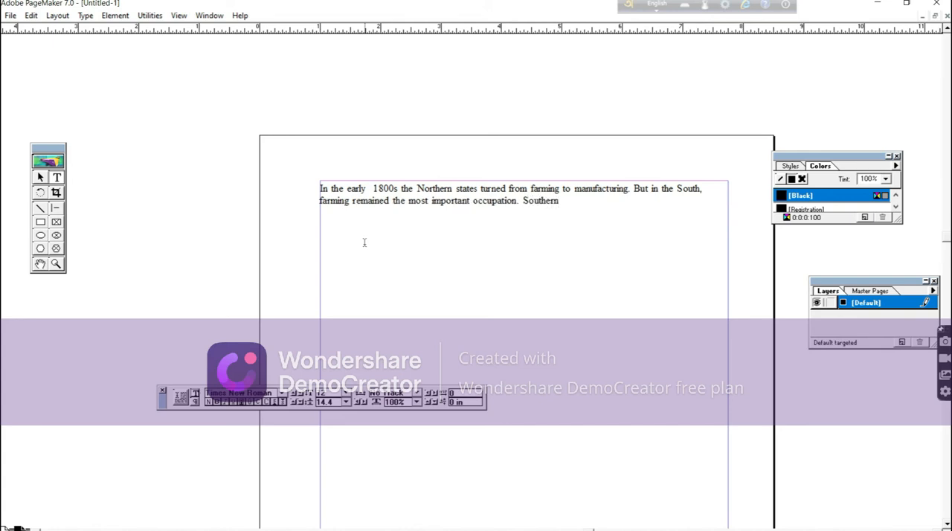
{"action": "type", "text": " far"}
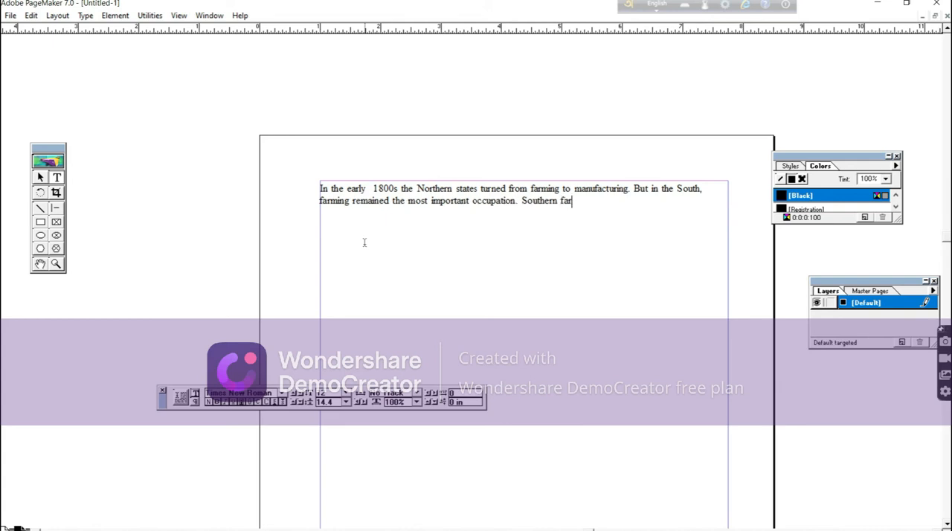
{"action": "type", "text": "mers"}
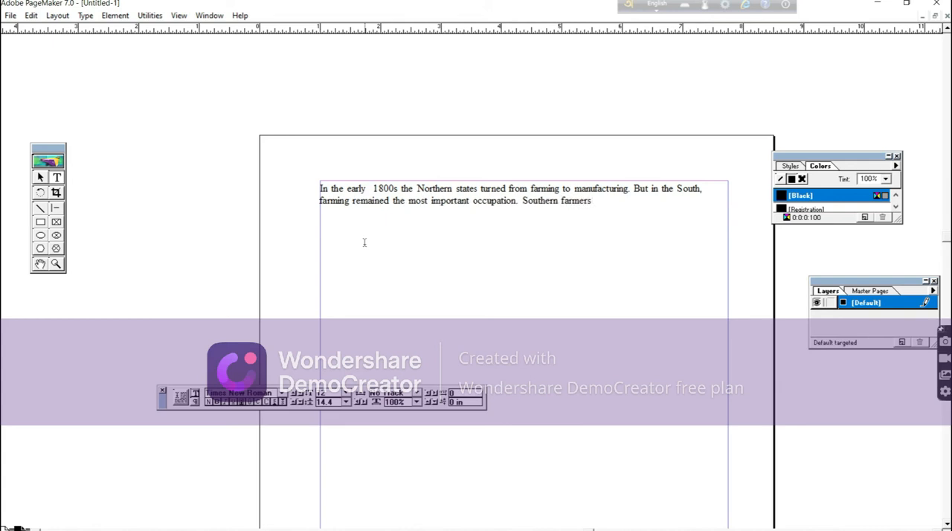
{"action": "type", "text": " gr"}
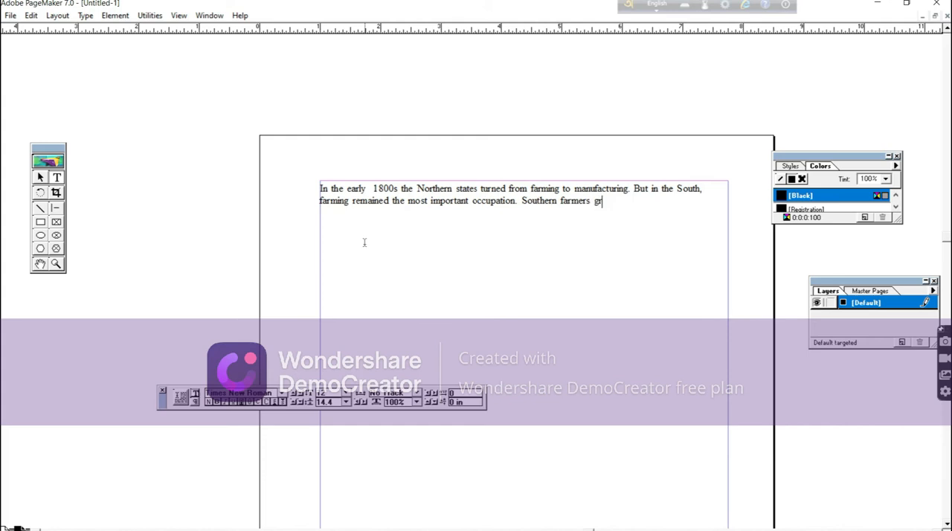
{"action": "type", "text": "ew cot"}
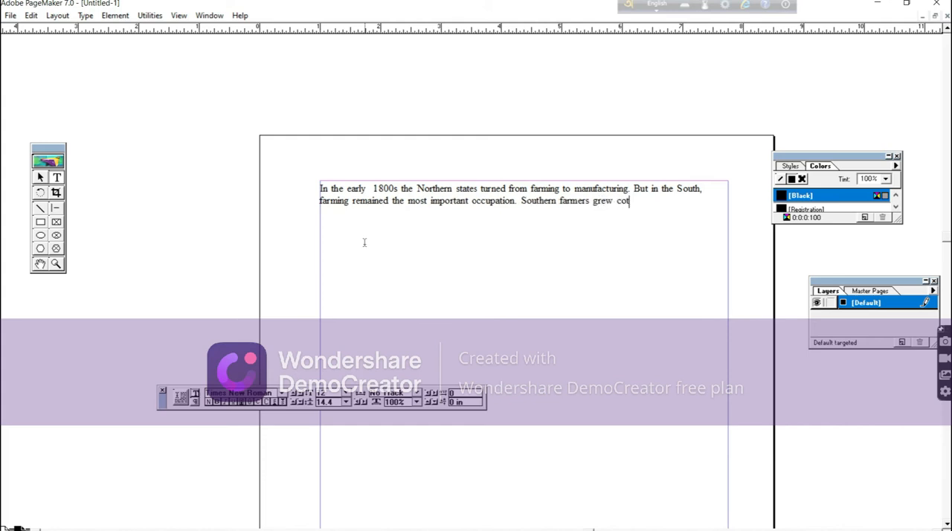
{"action": "type", "text": "ton and"}
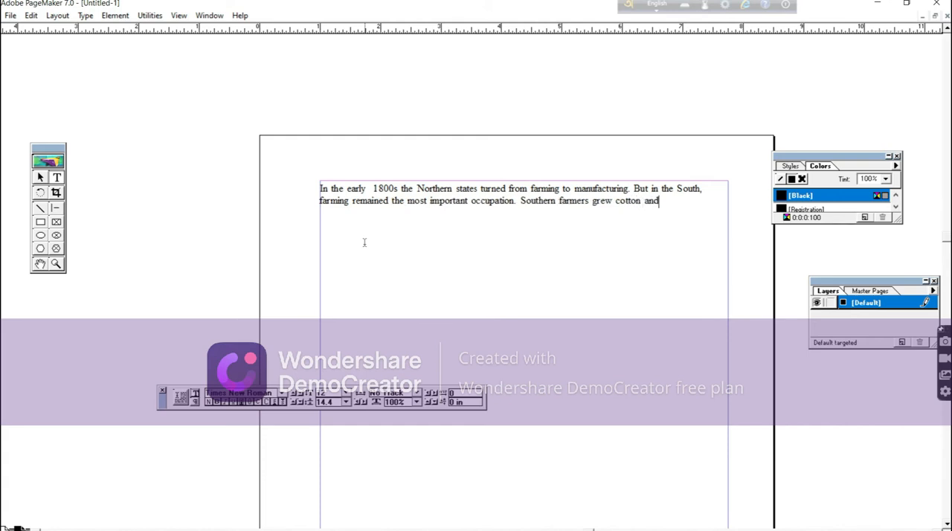
{"action": "type", "text": " to"}
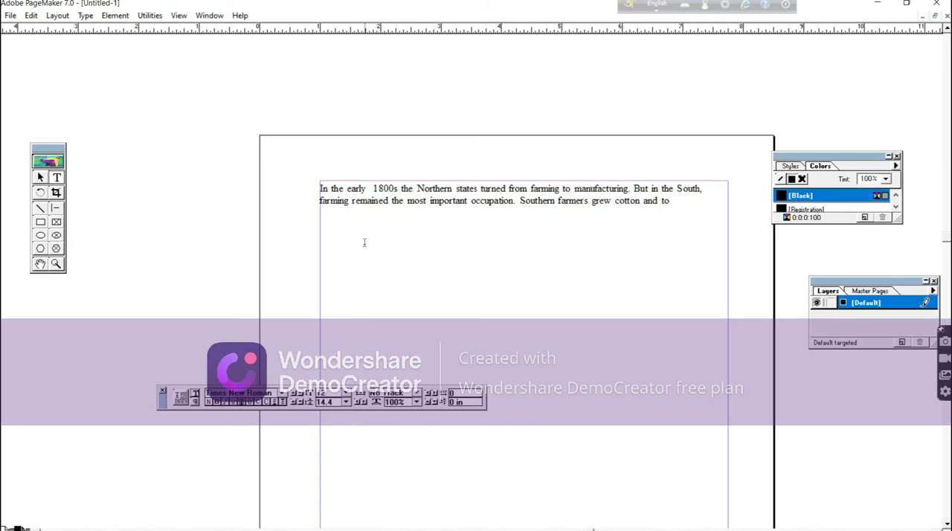
{"action": "type", "text": "bacc"}
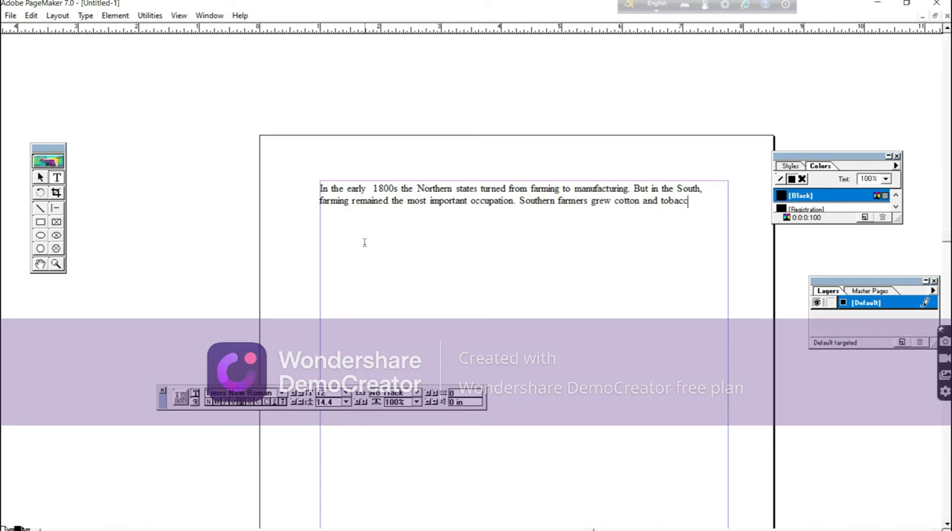
{"action": "type", "text": "o. anf"}
Complete the sentence about Southern farmers with "and they used slaves to work their fields.".
{"action": "key", "text": "BackSpace"}
{"action": "type", "text": "d the"}
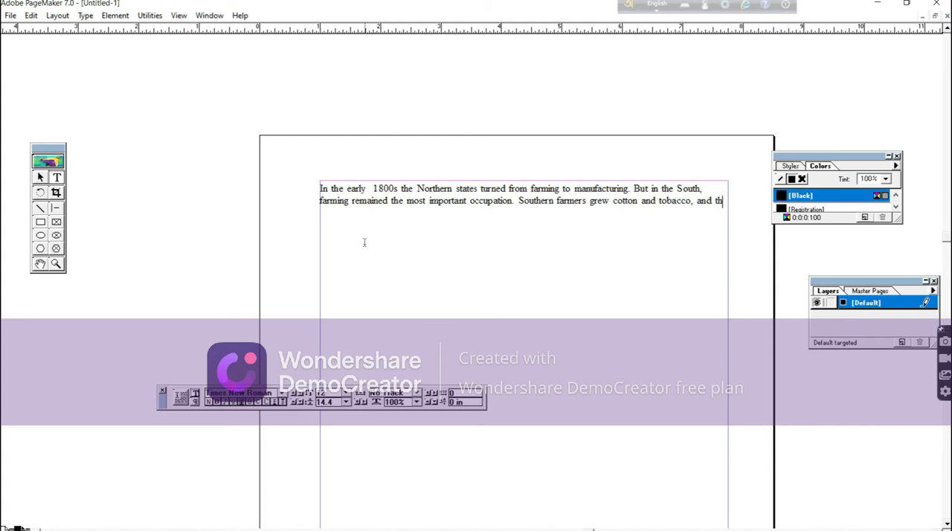
{"action": "type", "text": "y used "}
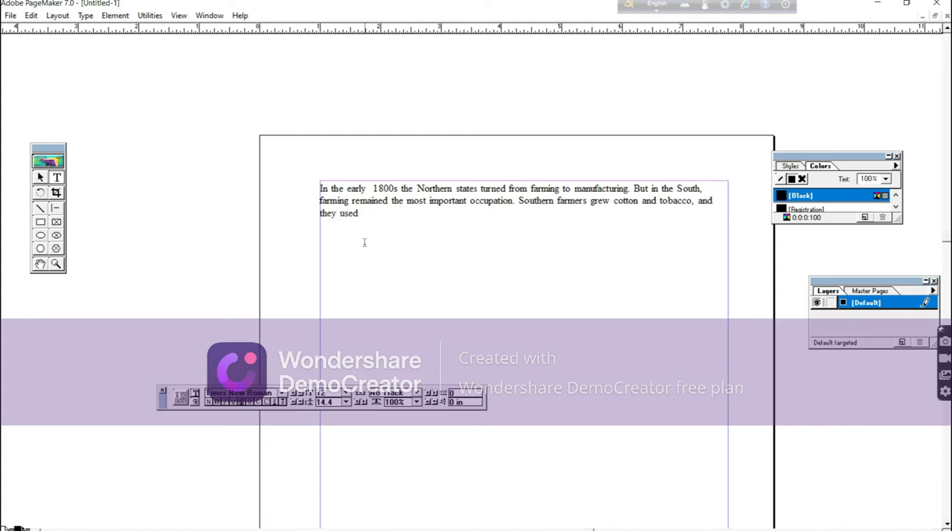
{"action": "type", "text": "slaves to work thei"}
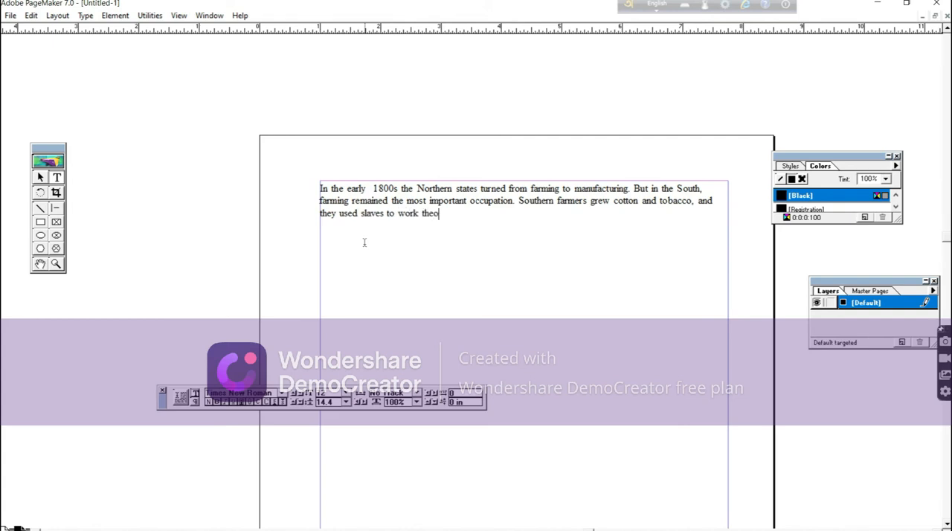
{"action": "type", "text": "r "}
{"action": "type", "text": "fiel"}
{"action": "type", "text": "d"}
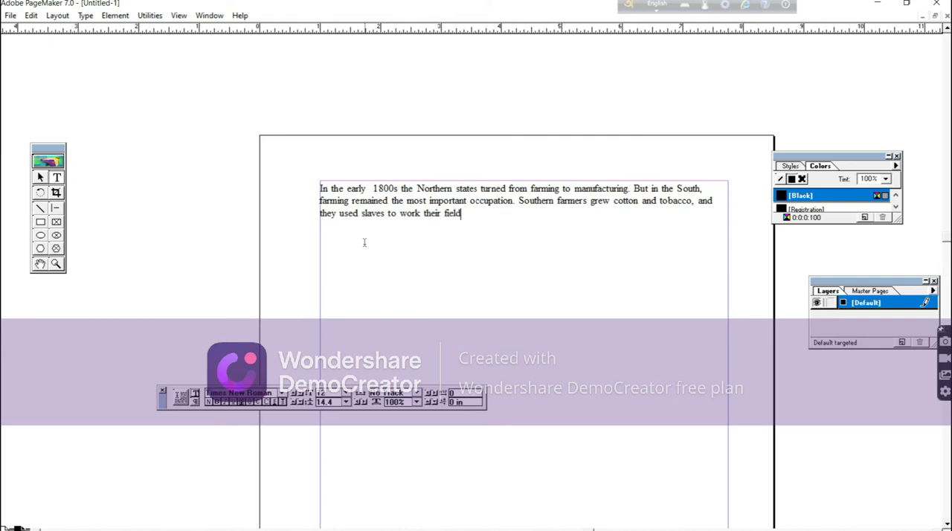
{"action": "type", "text": "s."}
Set the publication's general measurement unit to Millimeters in the preferences, leaving the vertical ruler's setting alone.
{"action": "scroll", "coordinate": [513, 223], "scroll_direction": "down", "scroll_amount": 4}
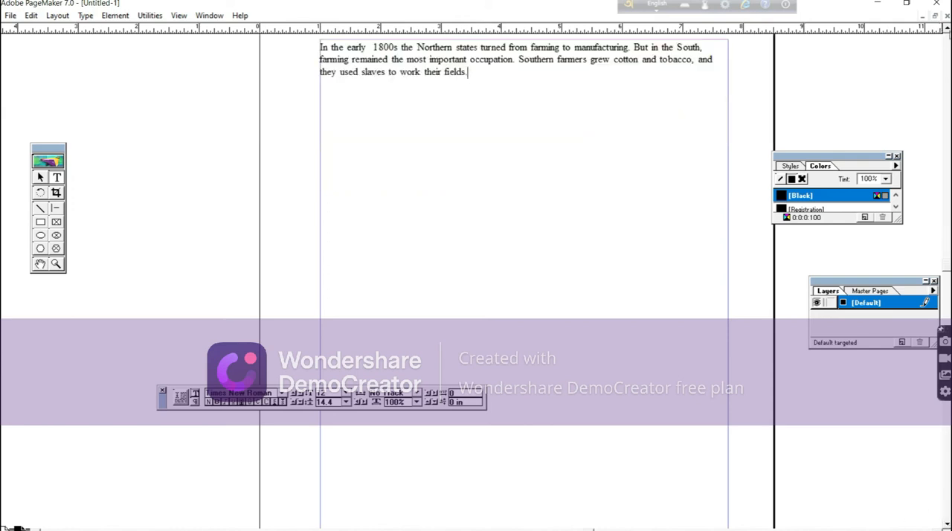
{"action": "scroll", "coordinate": [425, 88], "scroll_direction": "up", "scroll_amount": 2}
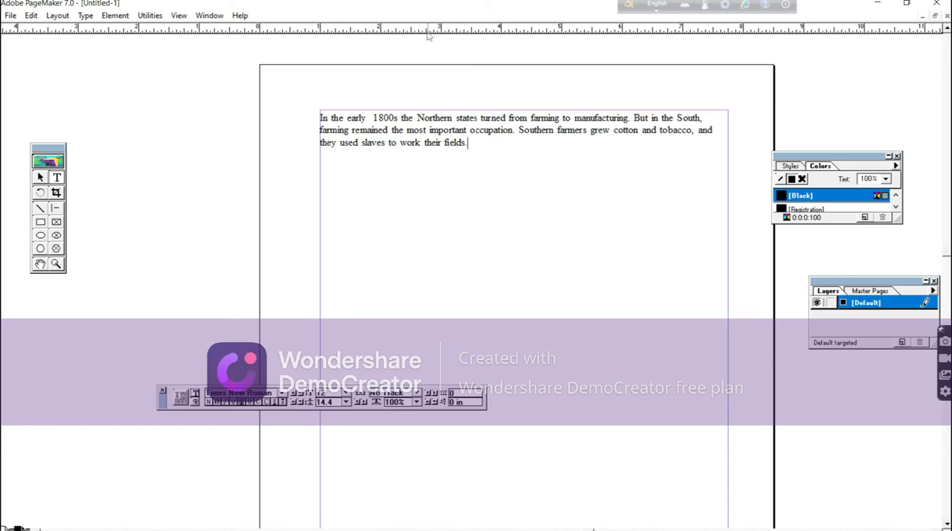
{"action": "left_click", "coordinate": [11, 15]}
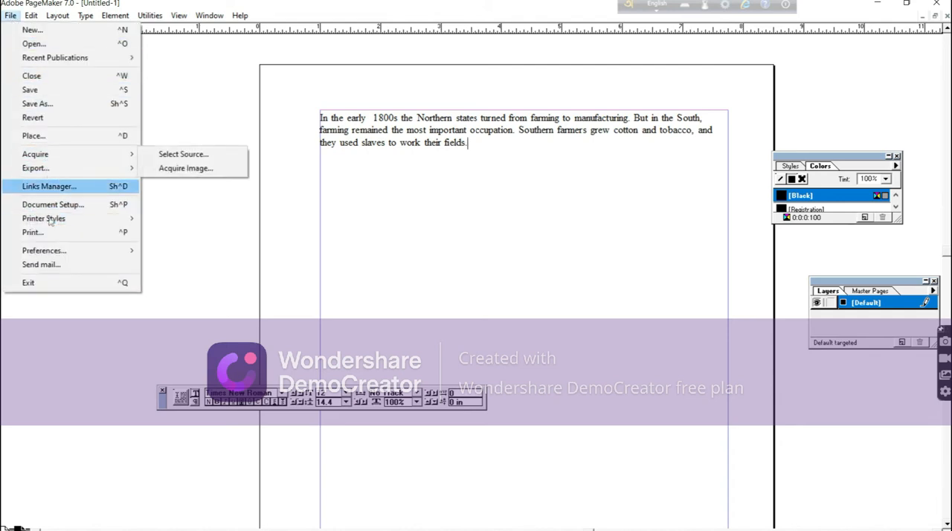
{"action": "mouse_move", "coordinate": [63, 256]}
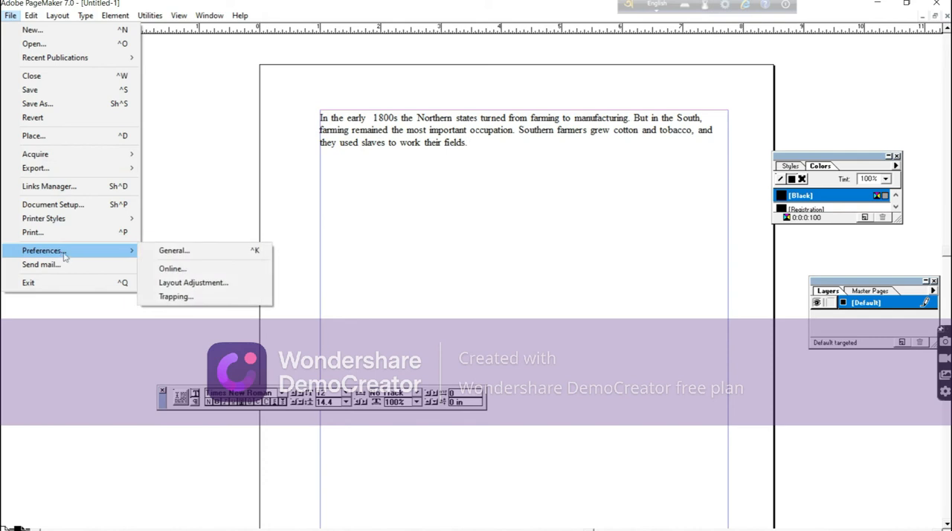
{"action": "left_click", "coordinate": [170, 253]}
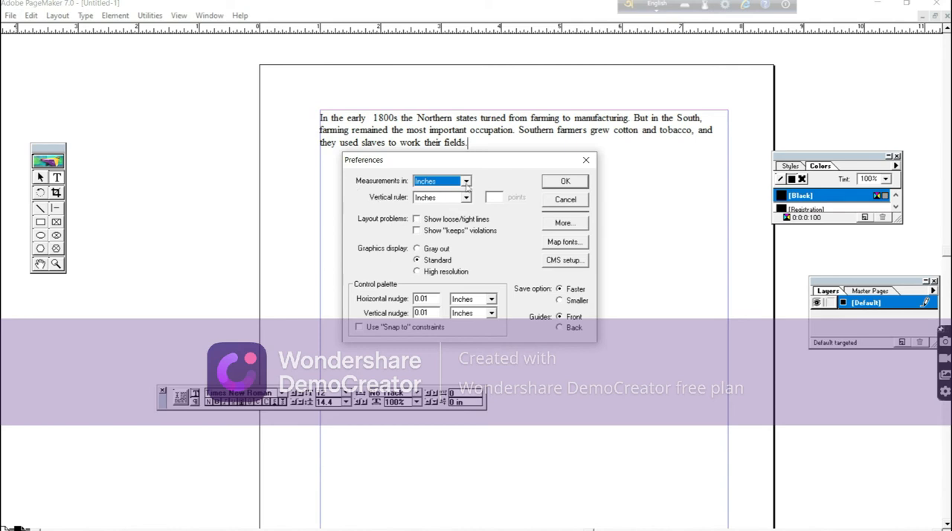
{"action": "left_click", "coordinate": [466, 183]}
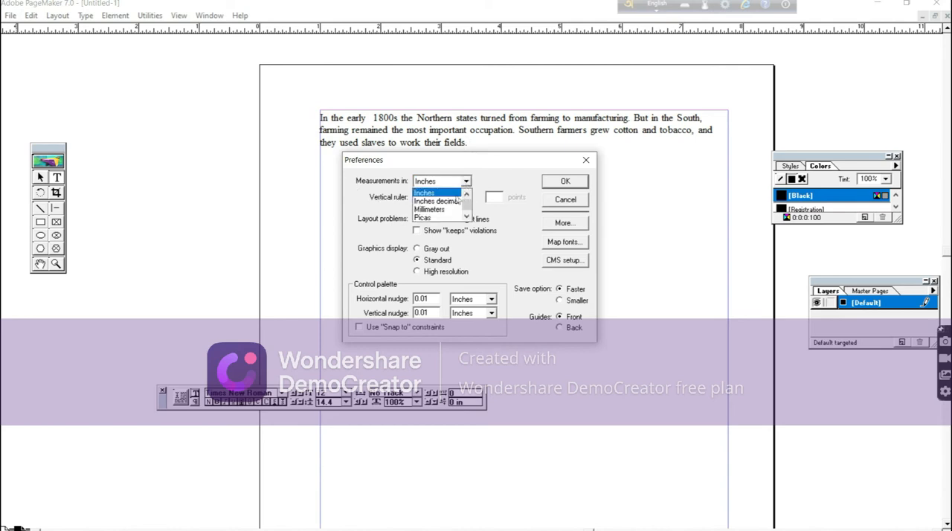
{"action": "left_click", "coordinate": [444, 211]}
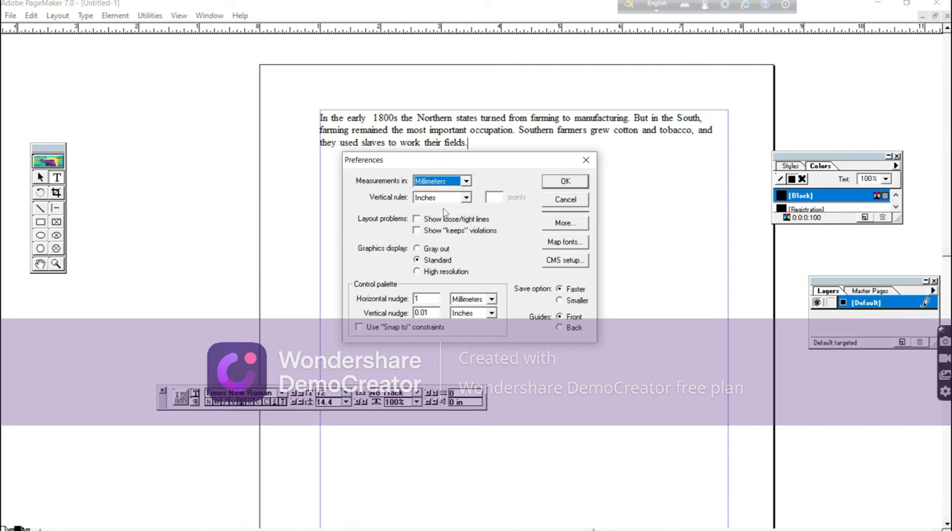
{"action": "left_click", "coordinate": [572, 183]}
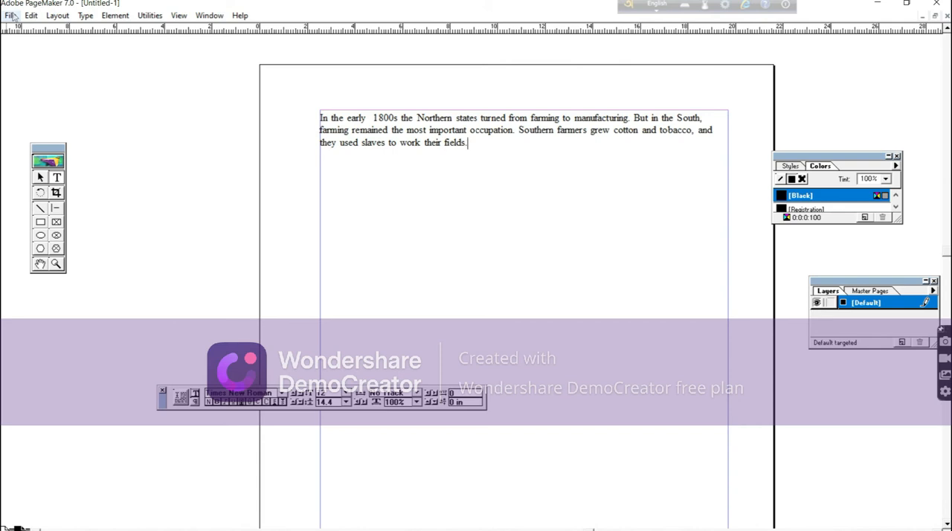
Check the horizontal ruler's unit choices and set the vertical ruler's unit to Millimeters.
{"action": "right_click", "coordinate": [282, 34]}
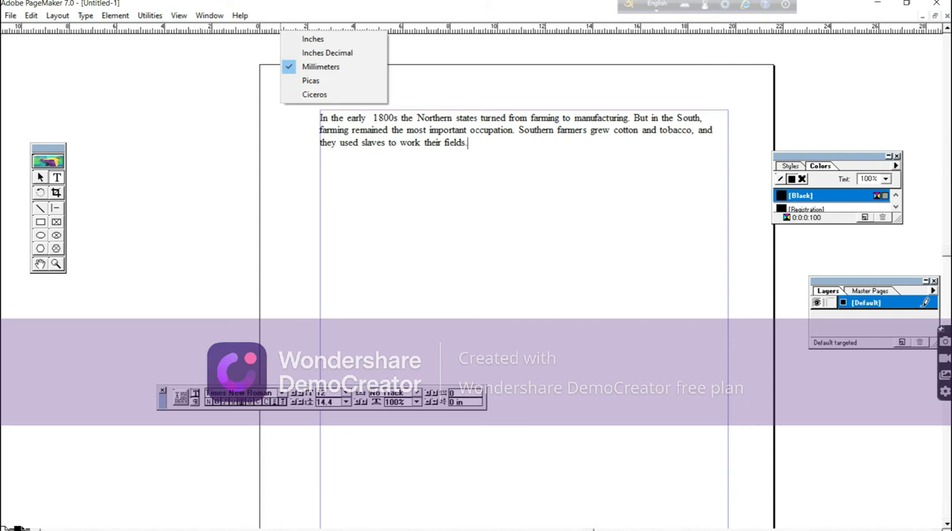
{"action": "right_click", "coordinate": [3, 111]}
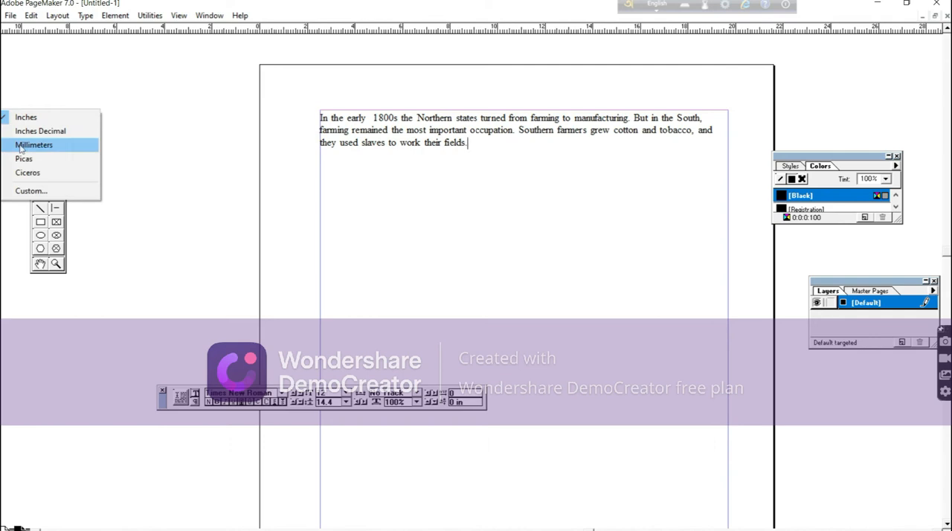
{"action": "left_click", "coordinate": [20, 148]}
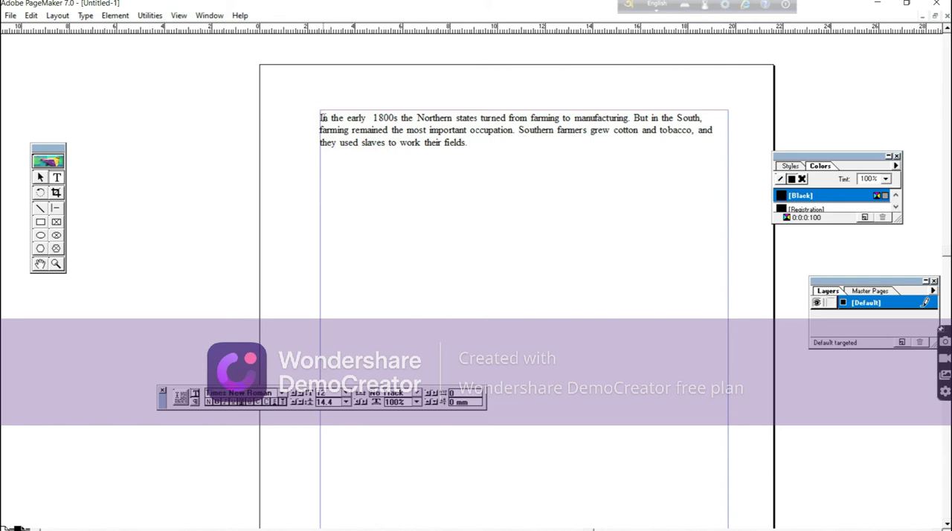
Select the whole paragraph, from "In the early 1800s" to "work their fields.", and copy it.
{"action": "left_click", "coordinate": [468, 142]}
{"action": "left_click_drag", "start_coordinate": [320, 117], "coordinate": [468, 143]}
{"action": "left_click", "coordinate": [447, 171]}
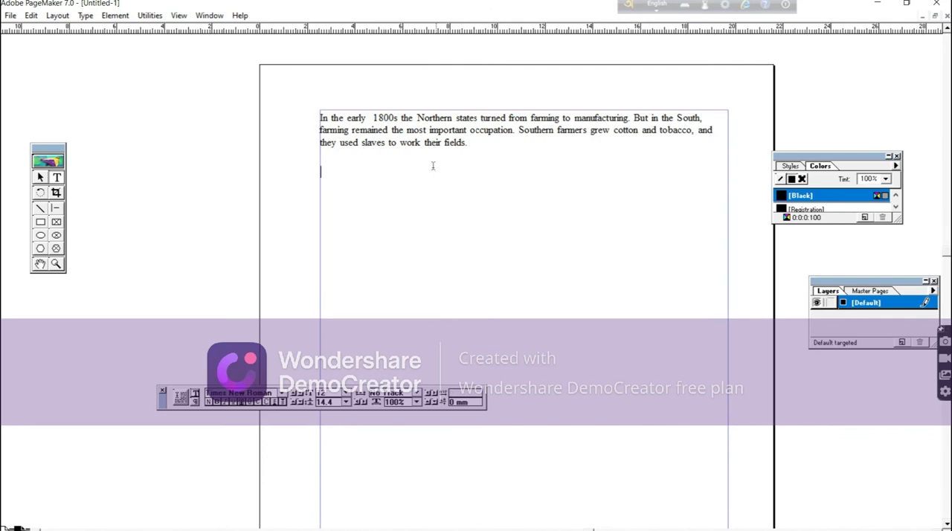
{"action": "left_click", "coordinate": [321, 117]}
{"action": "left_click_drag", "start_coordinate": [321, 118], "coordinate": [483, 139]}
{"action": "key", "text": "ctrl+c"}
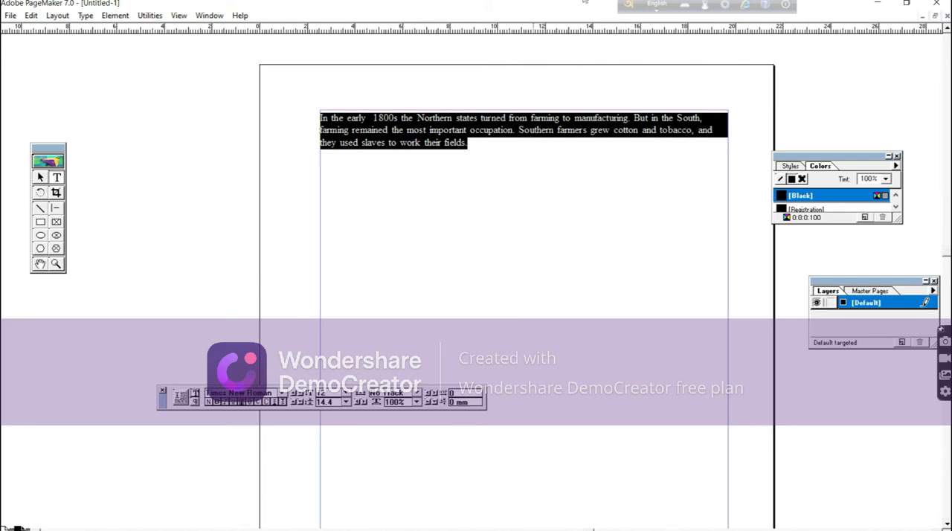
{"action": "left_click", "coordinate": [31, 15]}
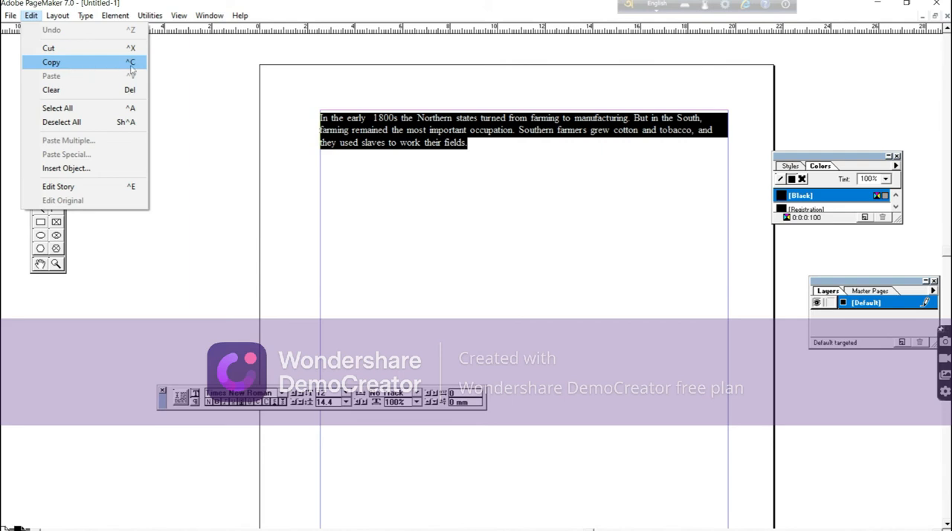
{"action": "left_click", "coordinate": [52, 63]}
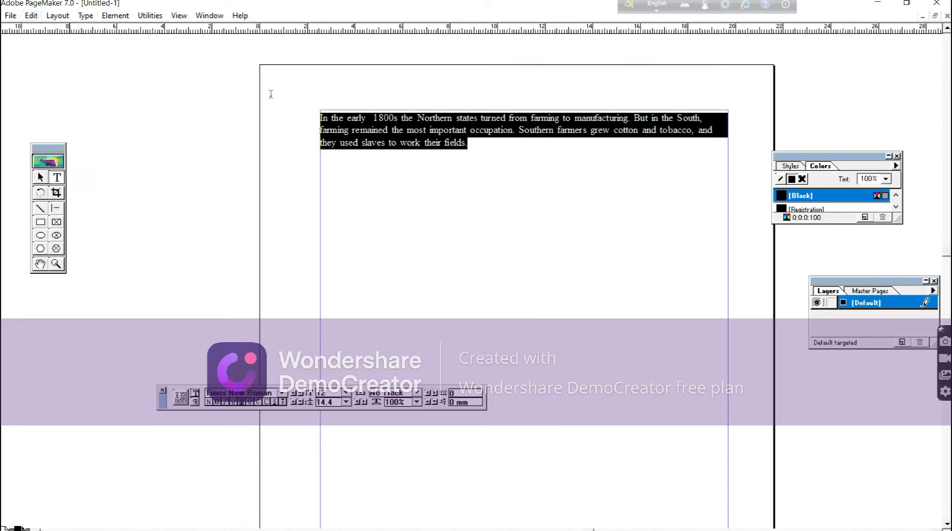
Paste four consecutive copies of the copied paragraph directly below the original text.
{"action": "left_click", "coordinate": [473, 146]}
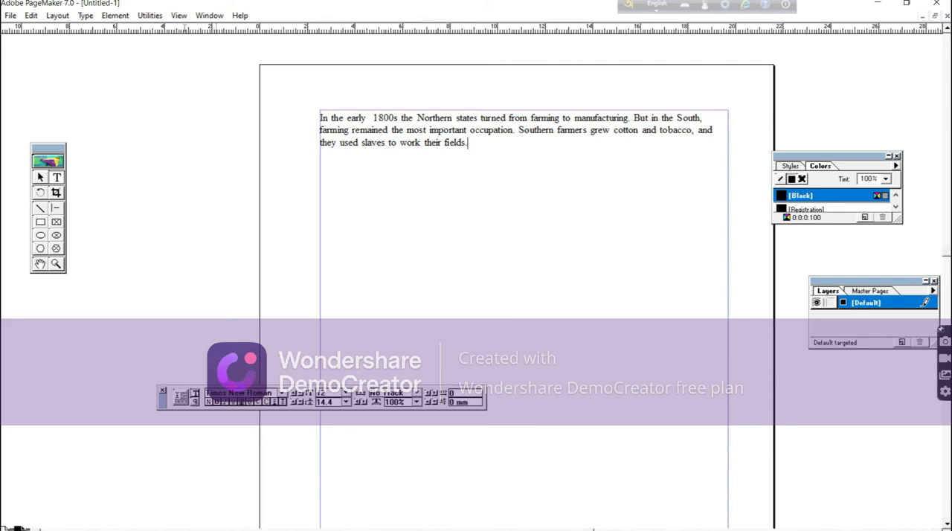
{"action": "left_click", "coordinate": [31, 15]}
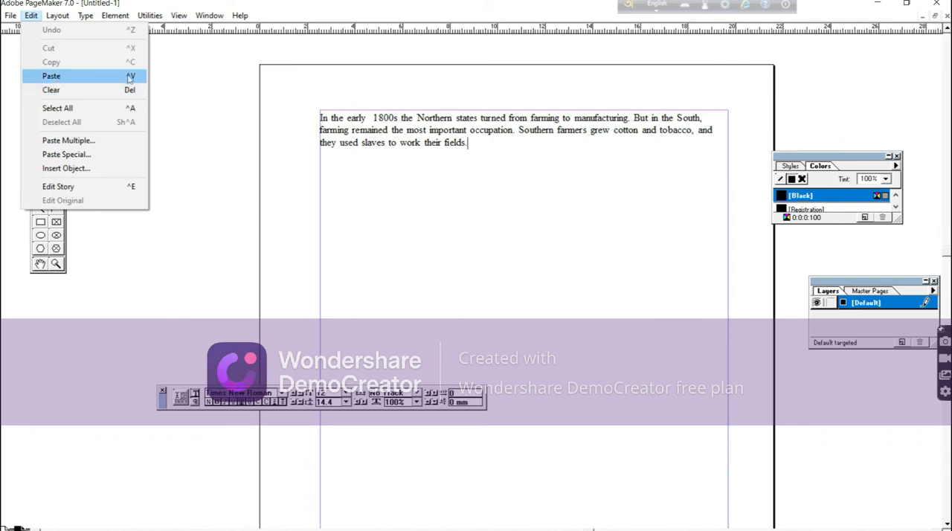
{"action": "left_click", "coordinate": [480, 143]}
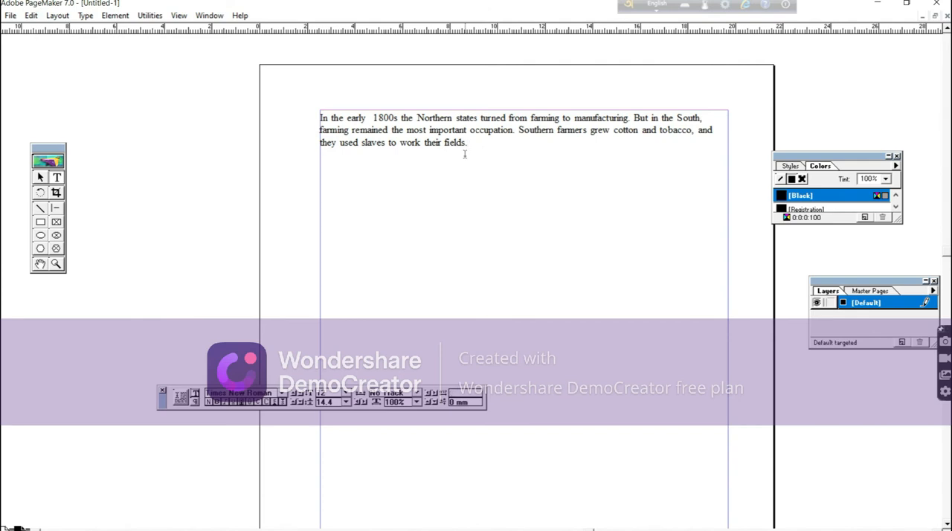
{"action": "key", "text": "ctrl+v"}
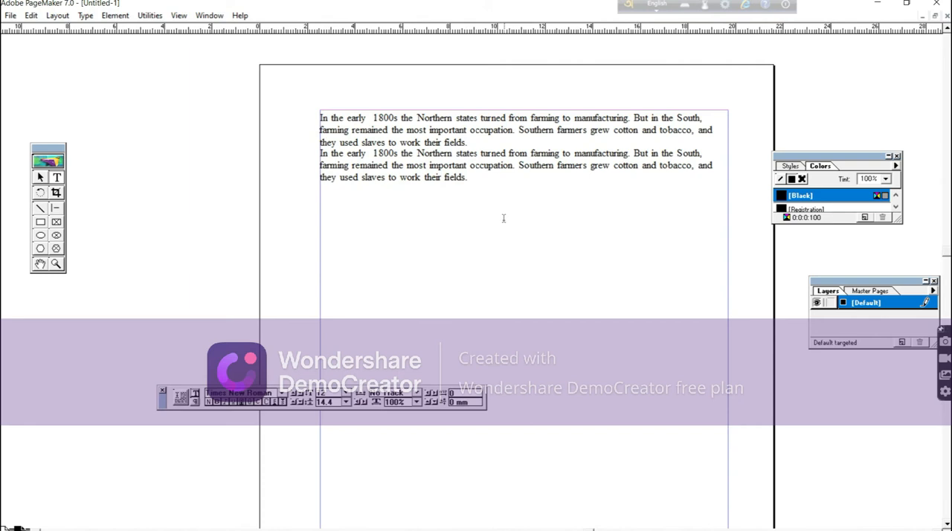
{"action": "key", "text": "ctrl+v"}
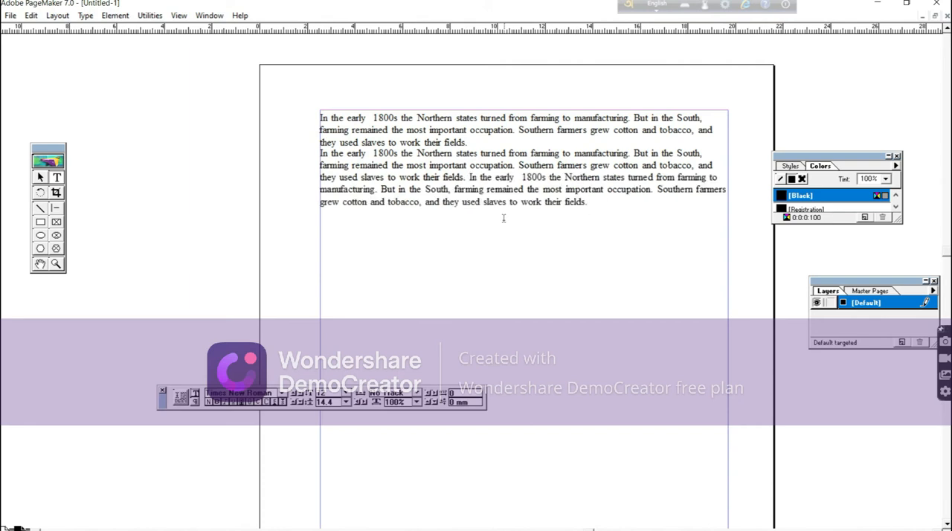
{"action": "key", "text": "ctrl+v"}
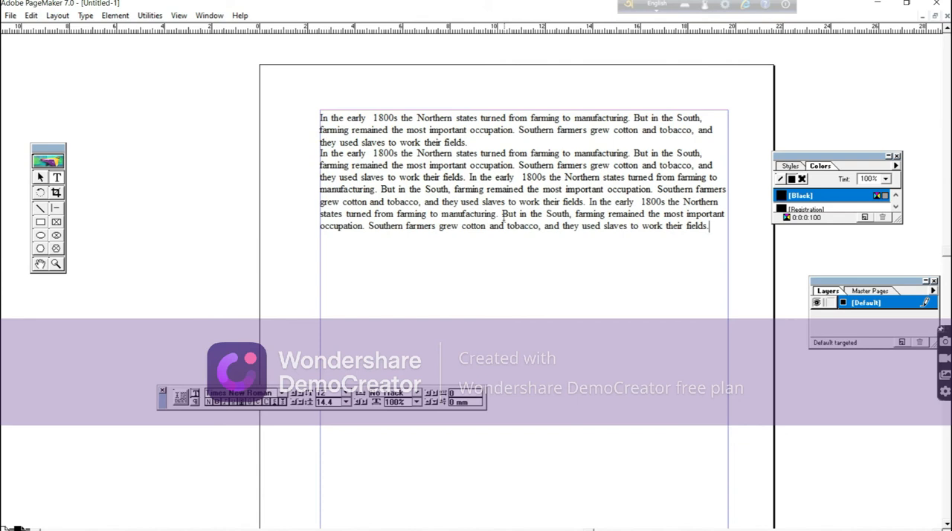
{"action": "key", "text": "ctrl+v"}
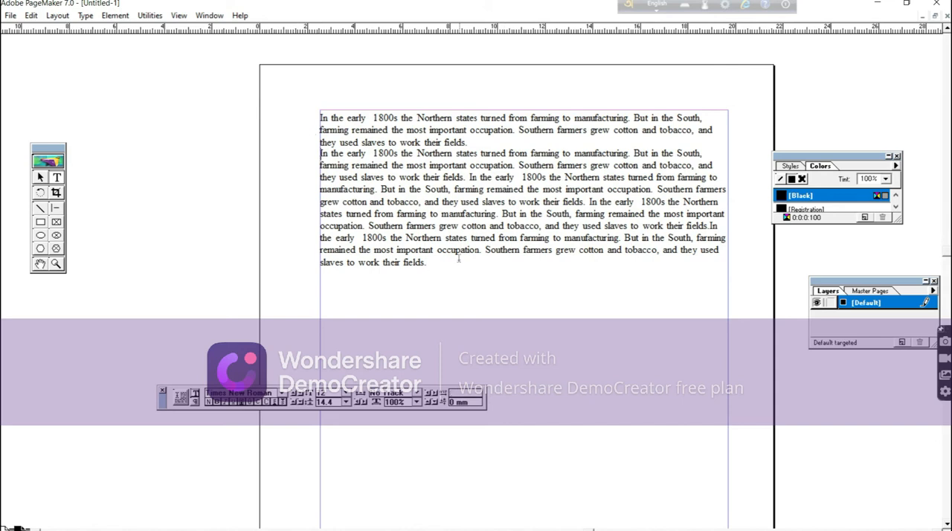
{"action": "left_click", "coordinate": [474, 142]}
{"action": "double_click", "coordinate": [494, 177]}
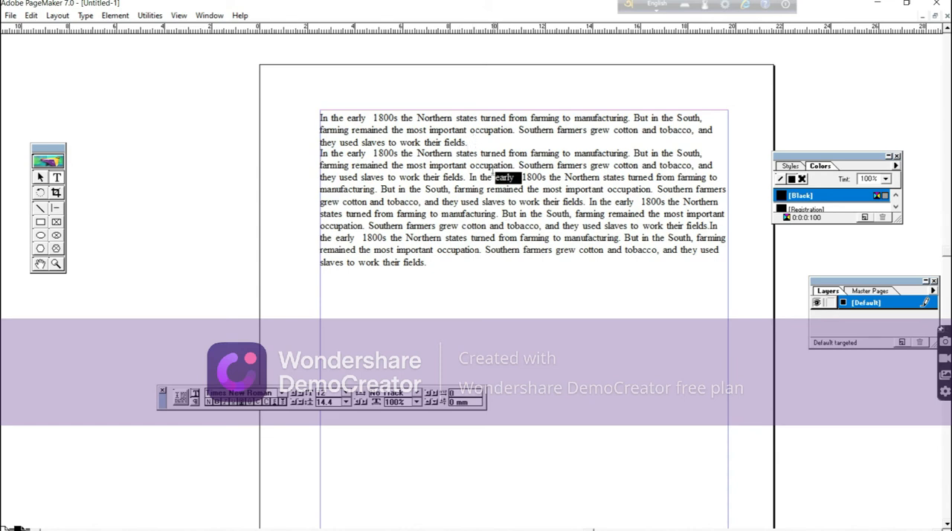
{"action": "left_click", "coordinate": [469, 142]}
{"action": "double_click", "coordinate": [537, 214]}
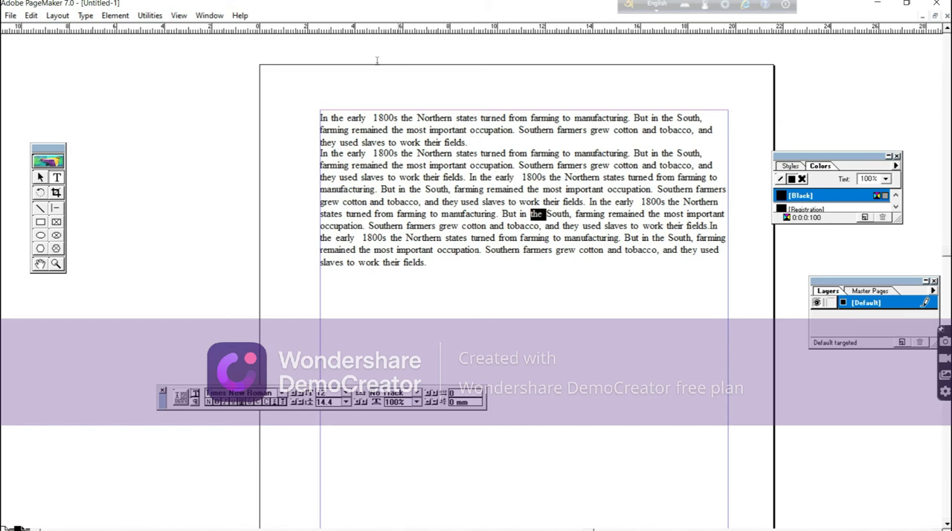
{"action": "left_click", "coordinate": [322, 153]}
Select the original paragraph's text block and the pasted text block in turn to examine where each one's boundaries lie.
{"action": "left_click", "coordinate": [40, 177]}
{"action": "left_click", "coordinate": [357, 202]}
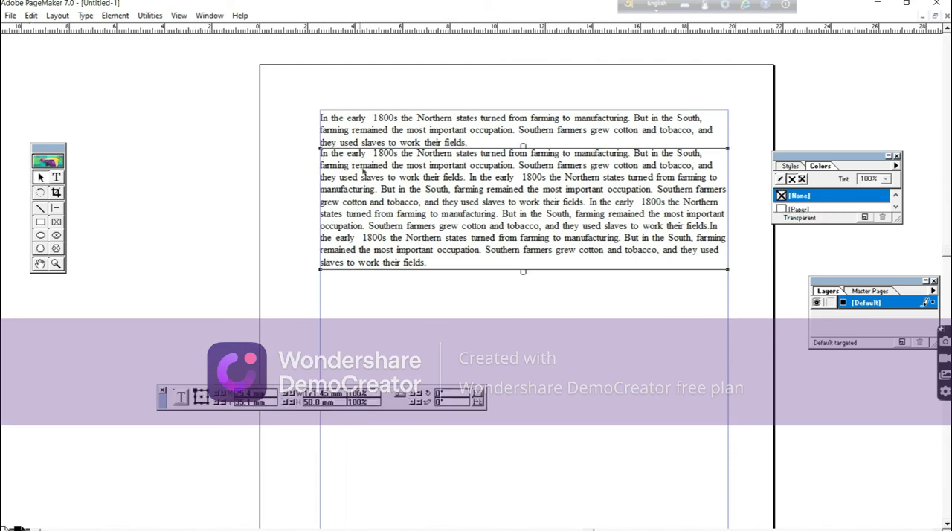
{"action": "left_click", "coordinate": [402, 144]}
{"action": "left_click", "coordinate": [403, 158]}
{"action": "left_click", "coordinate": [43, 179]}
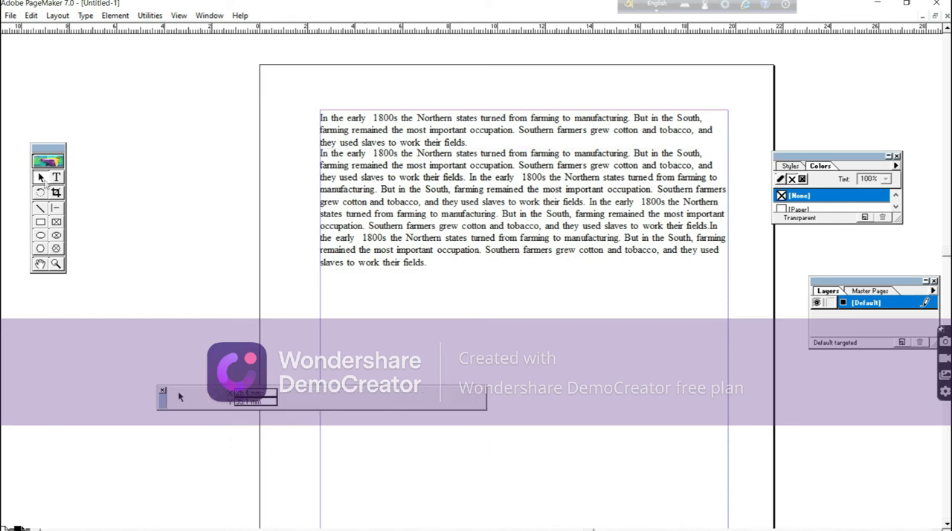
{"action": "left_click", "coordinate": [423, 140]}
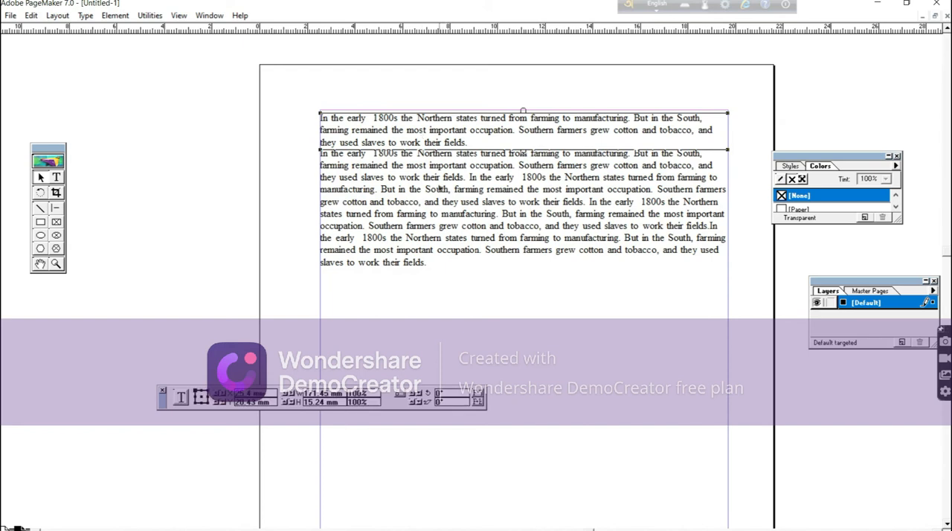
{"action": "left_click", "coordinate": [436, 189]}
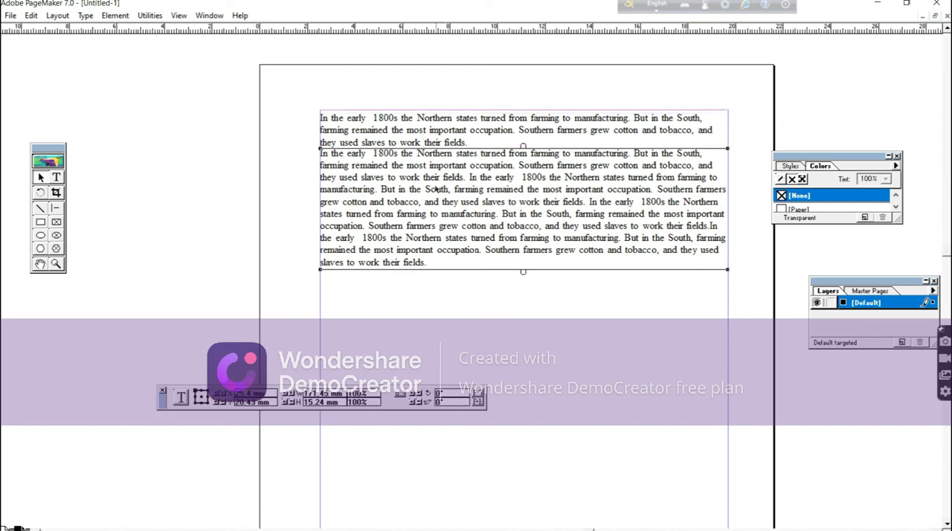
{"action": "left_click", "coordinate": [443, 132]}
{"action": "left_click", "coordinate": [443, 190]}
{"action": "left_click", "coordinate": [256, 155]}
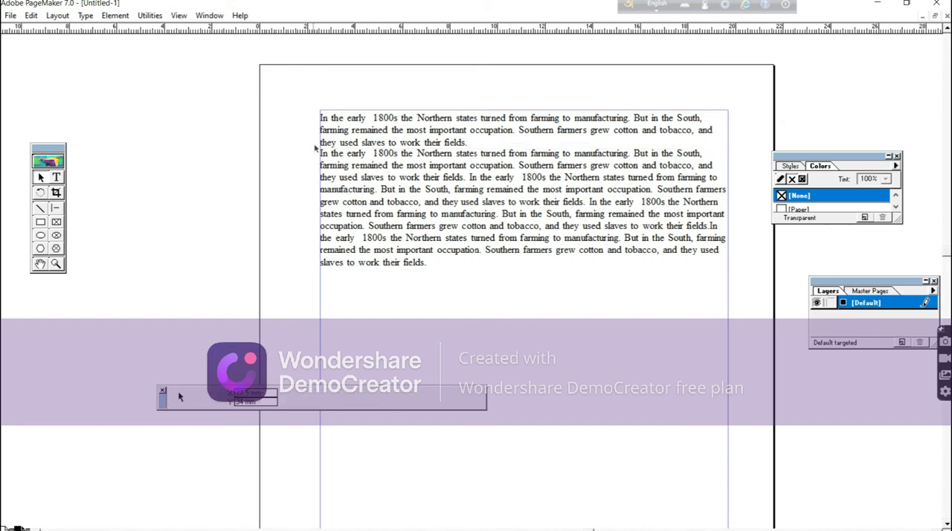
Try indenting the first line of the pasted text block with two tabs, and remove them again.
{"action": "left_click", "coordinate": [55, 177]}
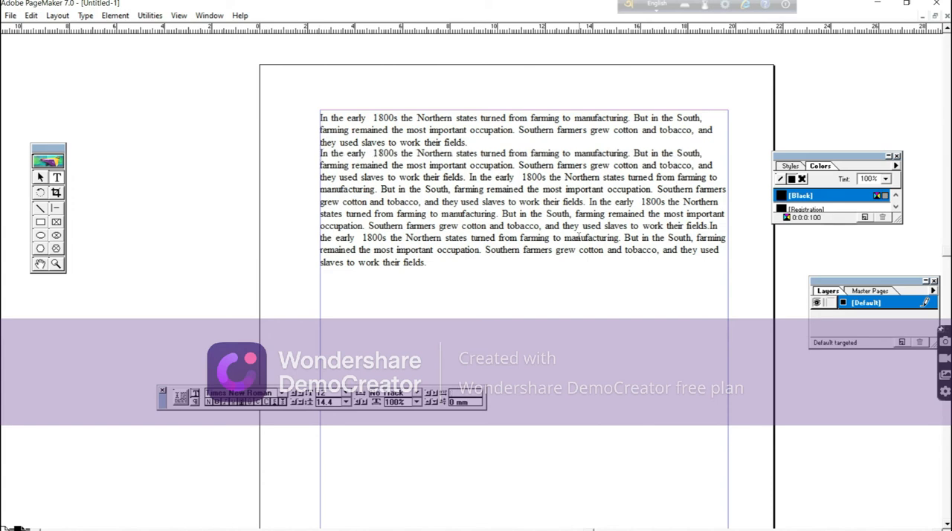
{"action": "key", "text": "Tab"}
{"action": "key", "text": "Tab"}
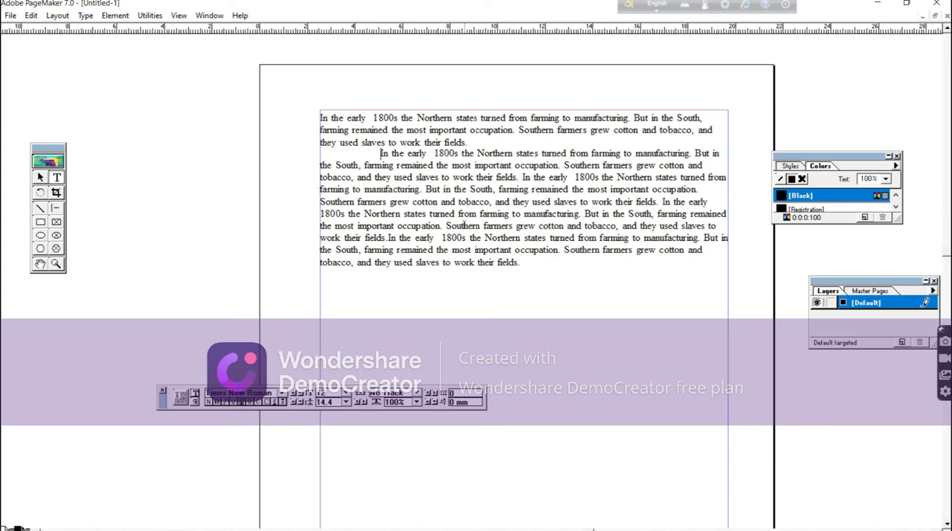
{"action": "key", "text": "BackSpace"}
{"action": "key", "text": "BackSpace"}
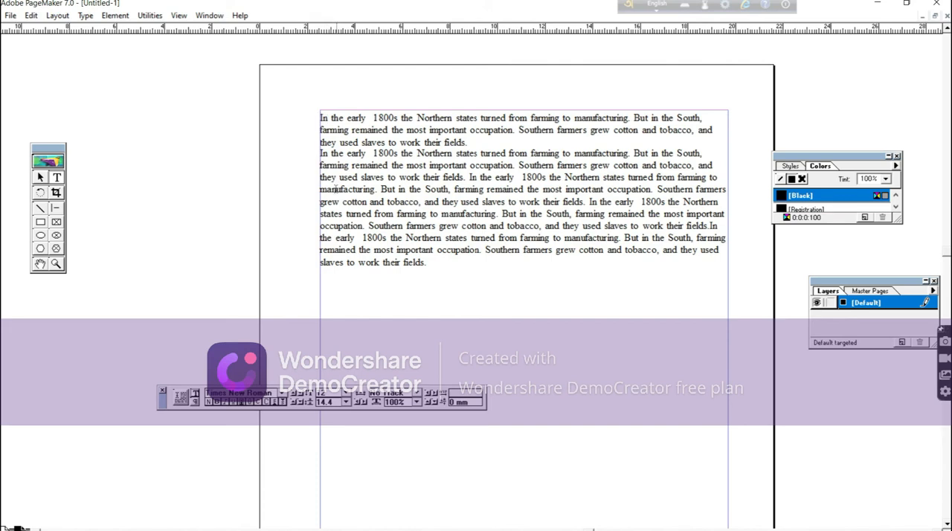
Select the whole first paragraph and set its alignment to Justify.
{"action": "triple_click", "coordinate": [320, 117]}
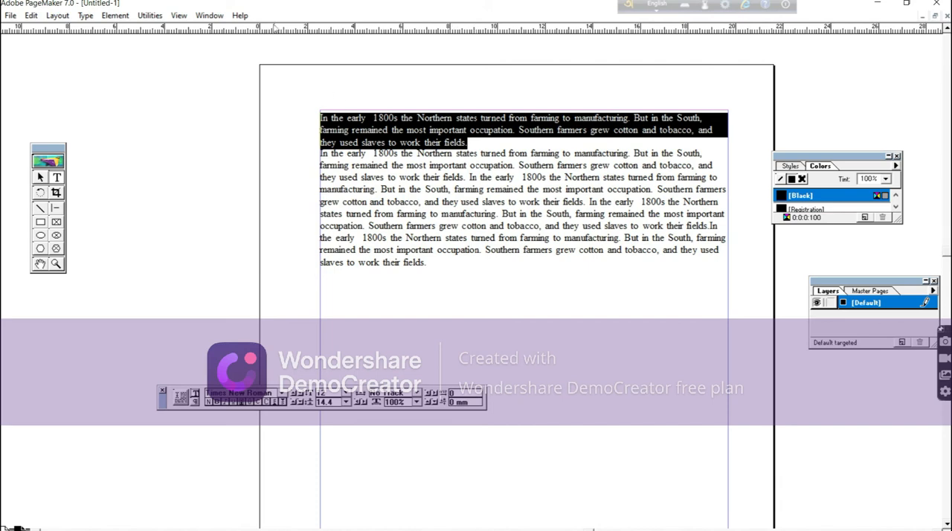
{"action": "left_click", "coordinate": [85, 16]}
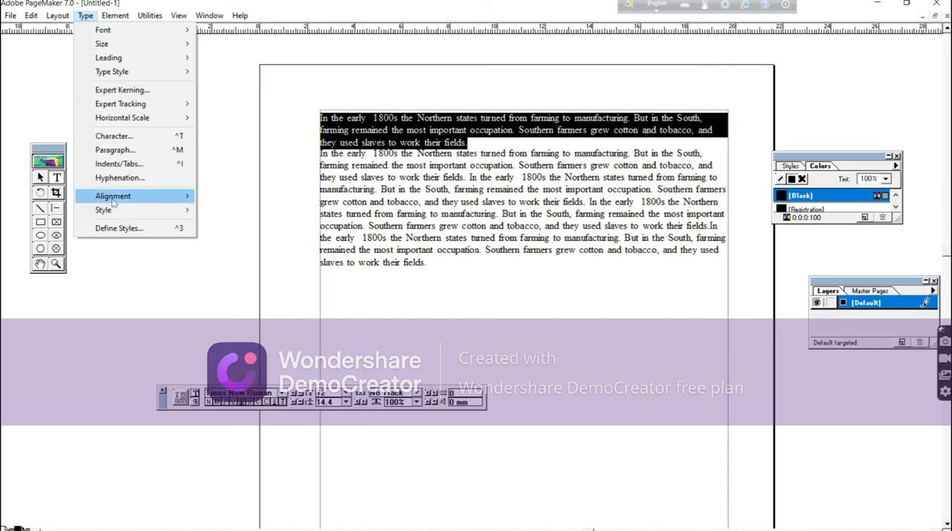
{"action": "mouse_move", "coordinate": [113, 199]}
{"action": "mouse_move", "coordinate": [169, 196]}
{"action": "left_click", "coordinate": [226, 237]}
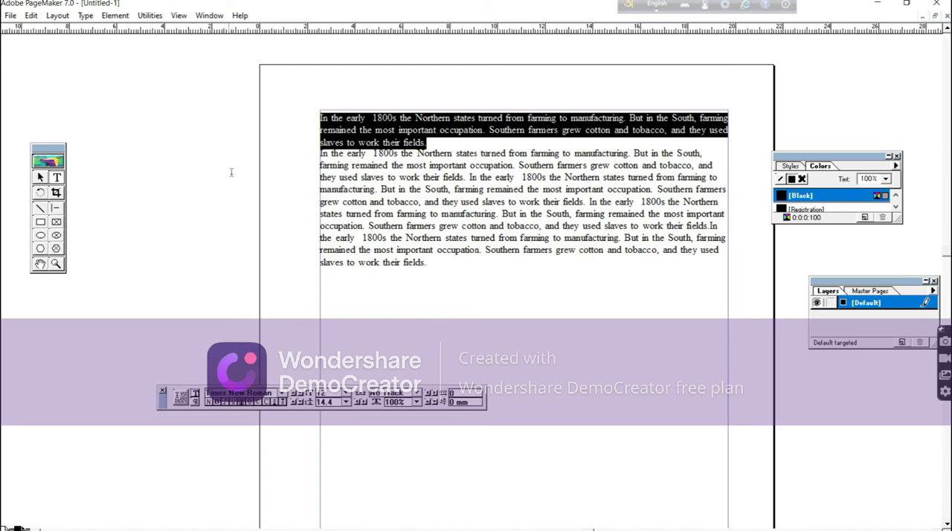
Place the text cursor at the start of the second paragraph and set that paragraph's alignment to Justify.
{"action": "left_click", "coordinate": [322, 155]}
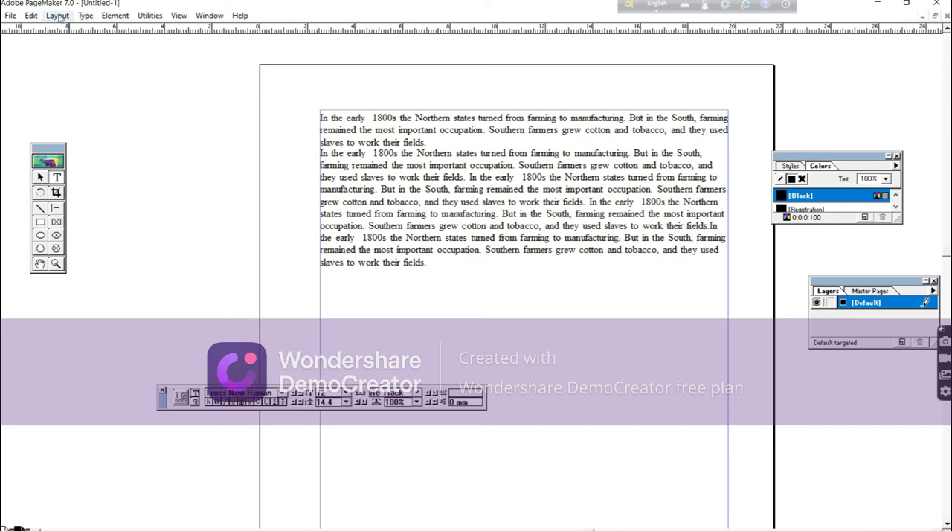
{"action": "left_click", "coordinate": [88, 16]}
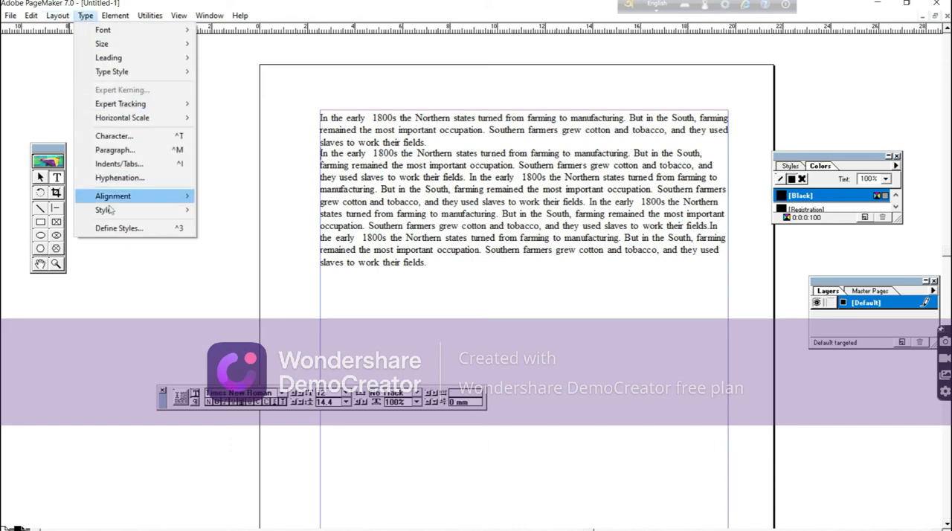
{"action": "mouse_move", "coordinate": [148, 195]}
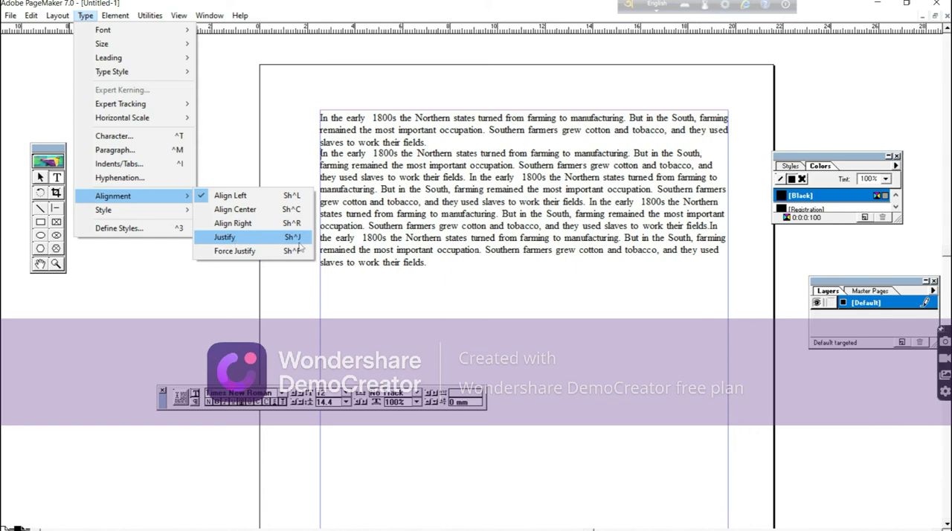
{"action": "left_click", "coordinate": [235, 236]}
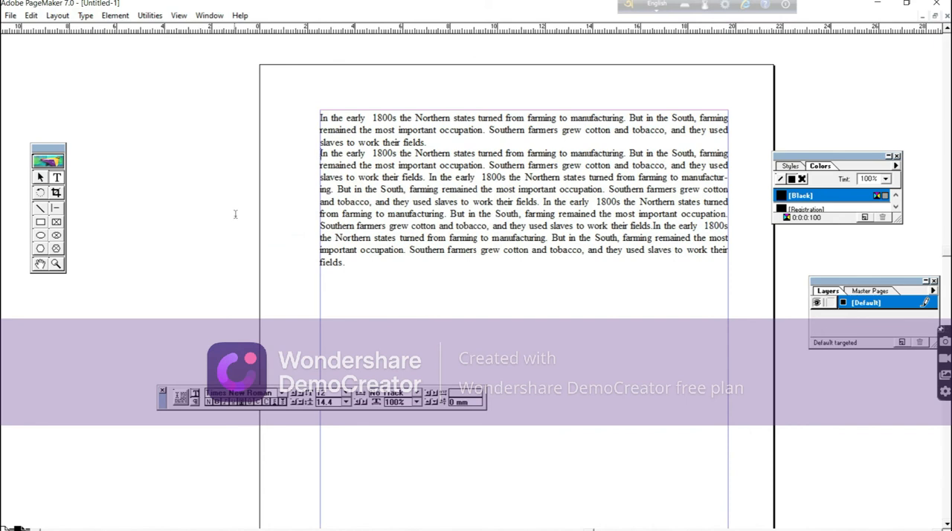
Try Align Left and Align Right on the second paragraph.
{"action": "left_click", "coordinate": [86, 16]}
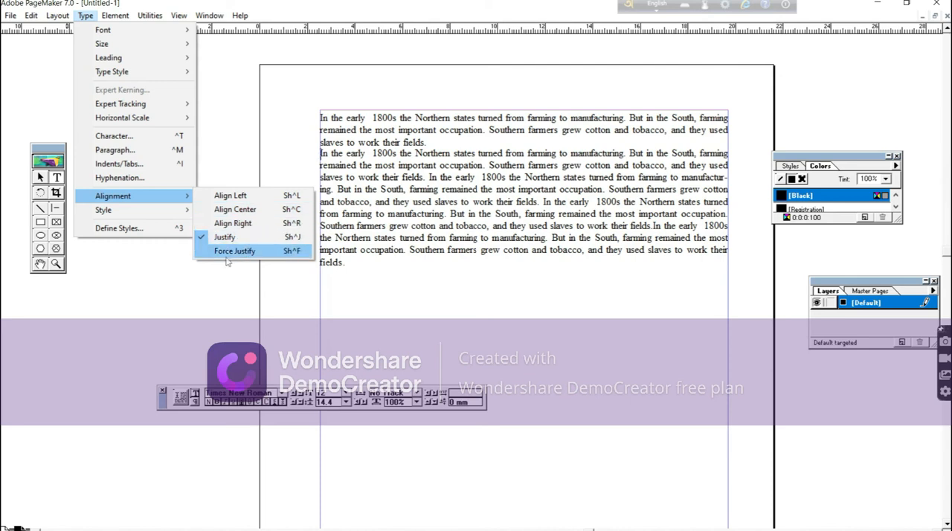
{"action": "left_click", "coordinate": [223, 197]}
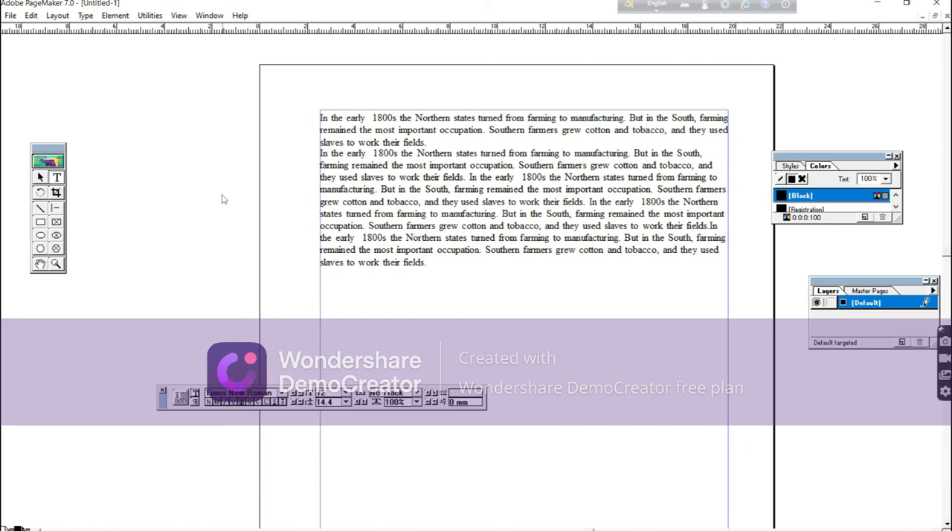
{"action": "left_click", "coordinate": [85, 16]}
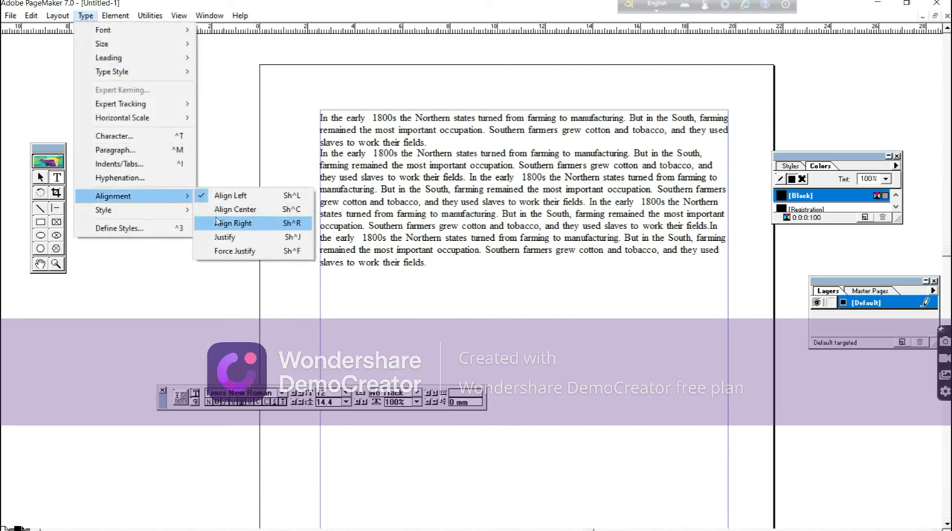
{"action": "left_click", "coordinate": [218, 223]}
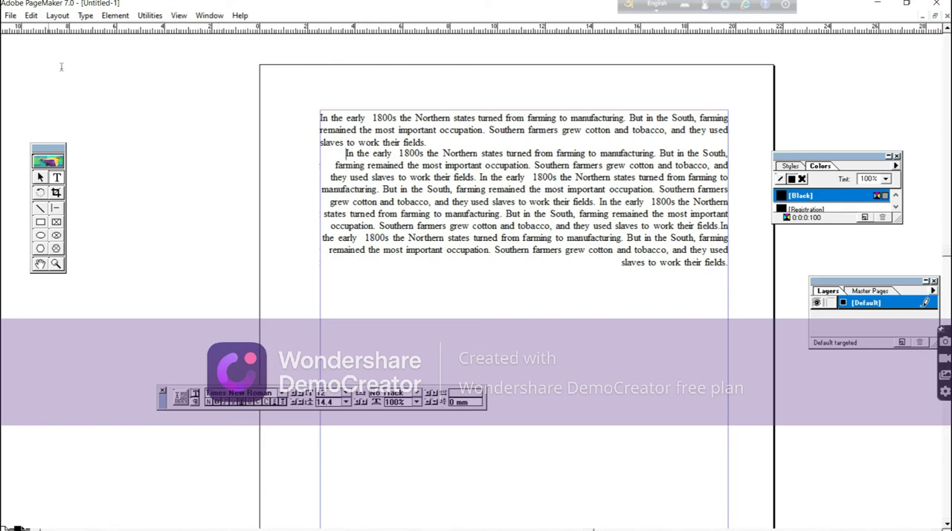
Set the second paragraph's alignment back to Justify.
{"action": "left_click", "coordinate": [86, 16]}
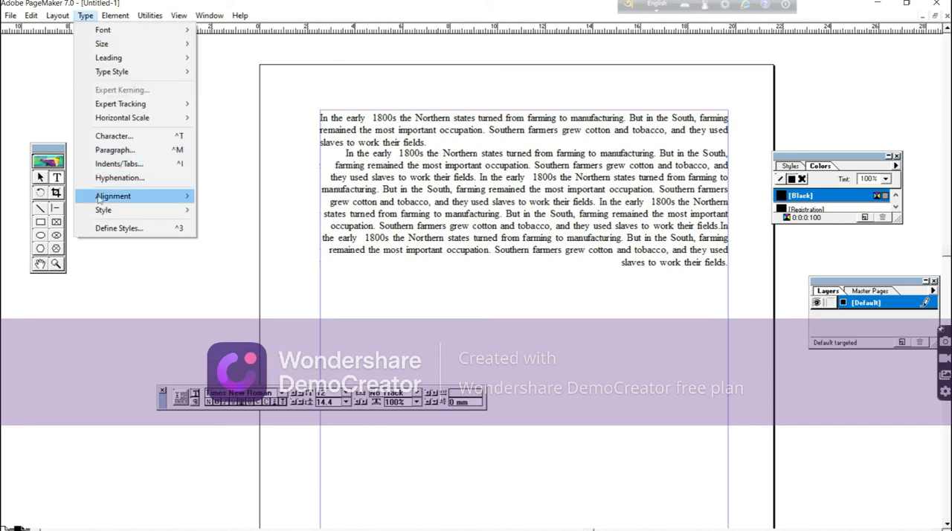
{"action": "mouse_move", "coordinate": [101, 200]}
{"action": "left_click", "coordinate": [225, 237]}
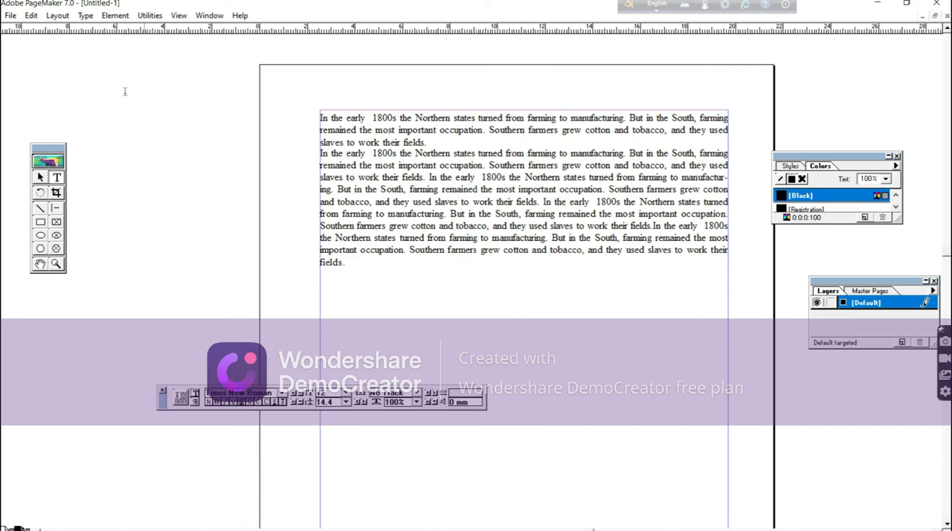
Place the image IMG_20190812_0002 from Documents as an inline graphic at the start of the second paragraph, including a complete copy in the publication.
{"action": "left_click", "coordinate": [10, 16]}
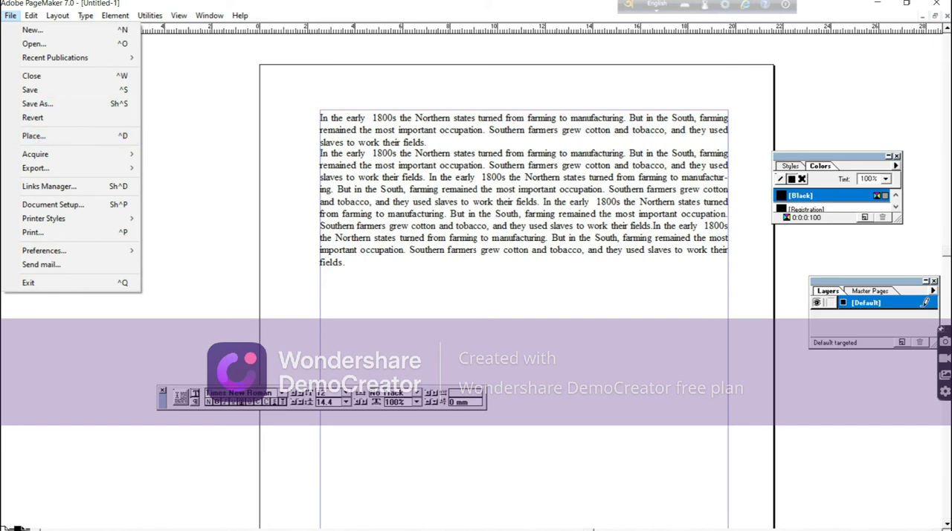
{"action": "left_click", "coordinate": [33, 136]}
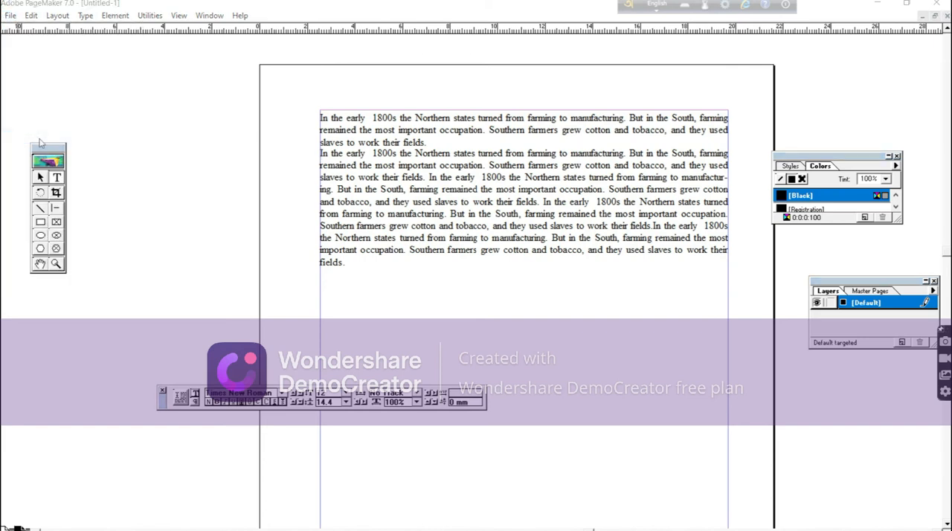
{"action": "left_click_drag", "start_coordinate": [96, 34], "coordinate": [205, 51]}
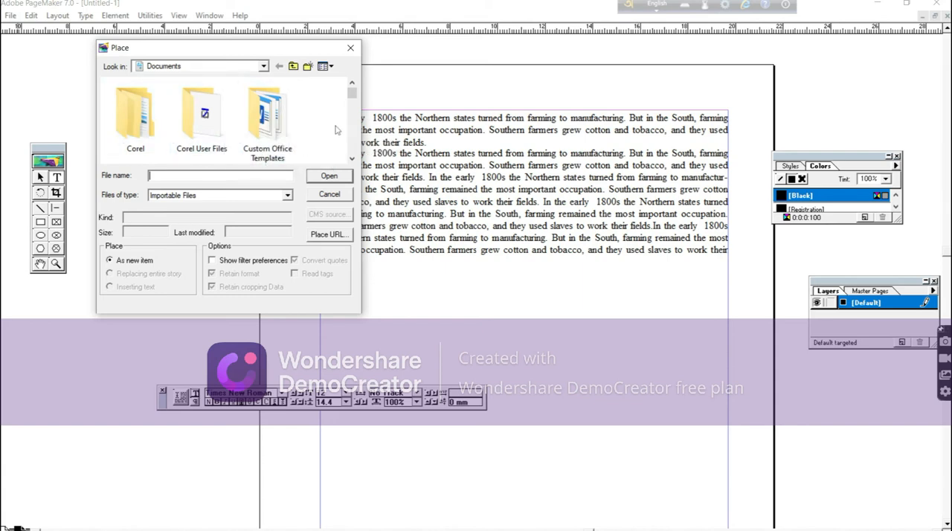
{"action": "left_click", "coordinate": [352, 158]}
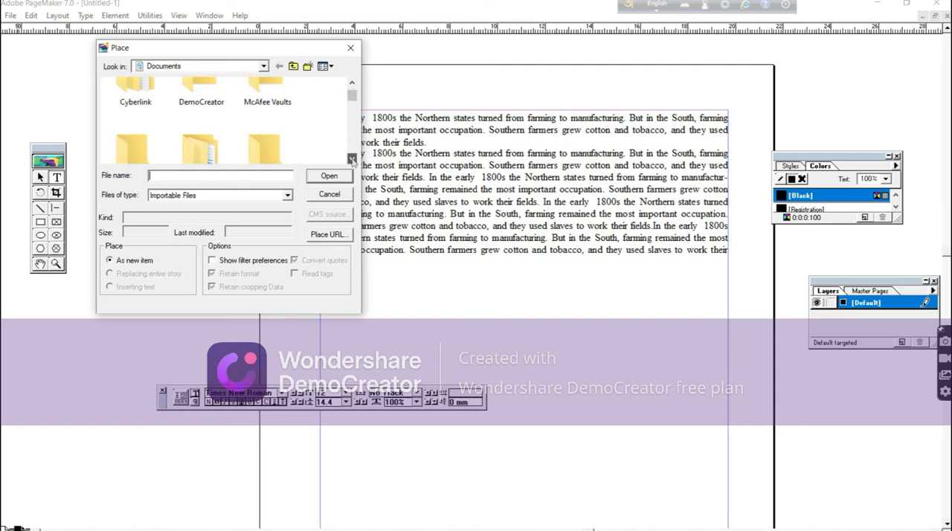
{"action": "left_click", "coordinate": [352, 159]}
{"action": "left_click", "coordinate": [352, 159]}
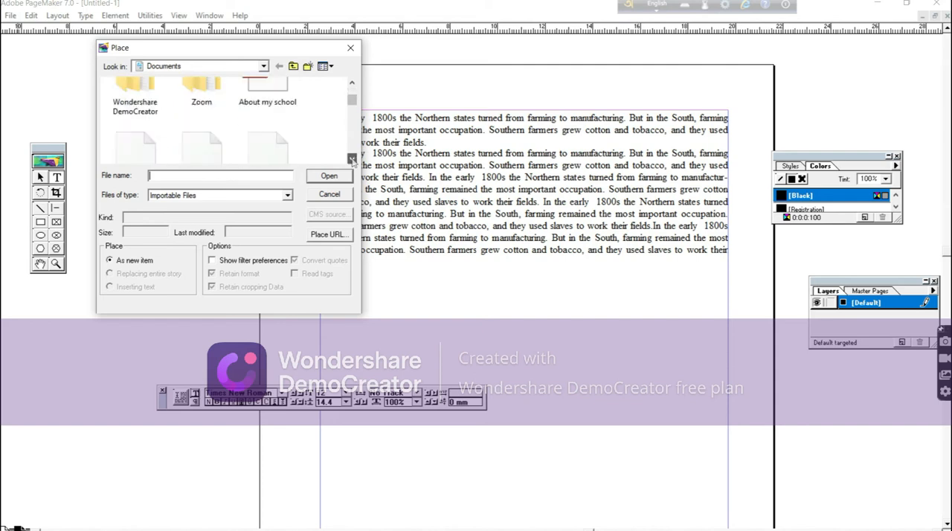
{"action": "left_click", "coordinate": [352, 159]}
{"action": "left_click", "coordinate": [352, 158]}
{"action": "left_click", "coordinate": [351, 158]}
{"action": "left_click", "coordinate": [352, 159]}
{"action": "left_click", "coordinate": [351, 159]}
{"action": "left_click", "coordinate": [352, 159]}
{"action": "left_click", "coordinate": [351, 158]}
{"action": "left_click", "coordinate": [351, 158]}
{"action": "left_click", "coordinate": [352, 159]}
{"action": "left_click", "coordinate": [352, 158]}
{"action": "left_click", "coordinate": [352, 159]}
{"action": "left_click", "coordinate": [352, 158]}
{"action": "left_click", "coordinate": [352, 158]}
{"action": "left_click", "coordinate": [351, 159]}
{"action": "left_click", "coordinate": [352, 159]}
{"action": "left_click", "coordinate": [352, 158]}
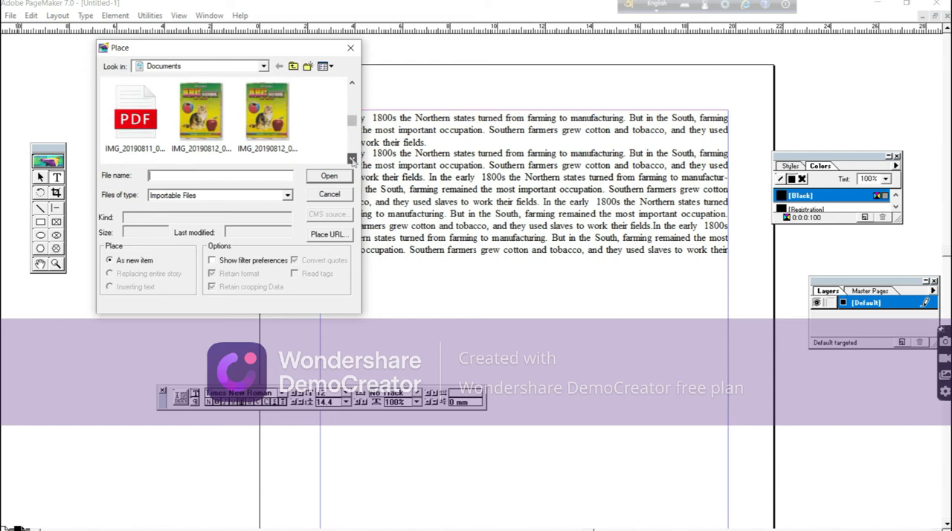
{"action": "left_click", "coordinate": [273, 119]}
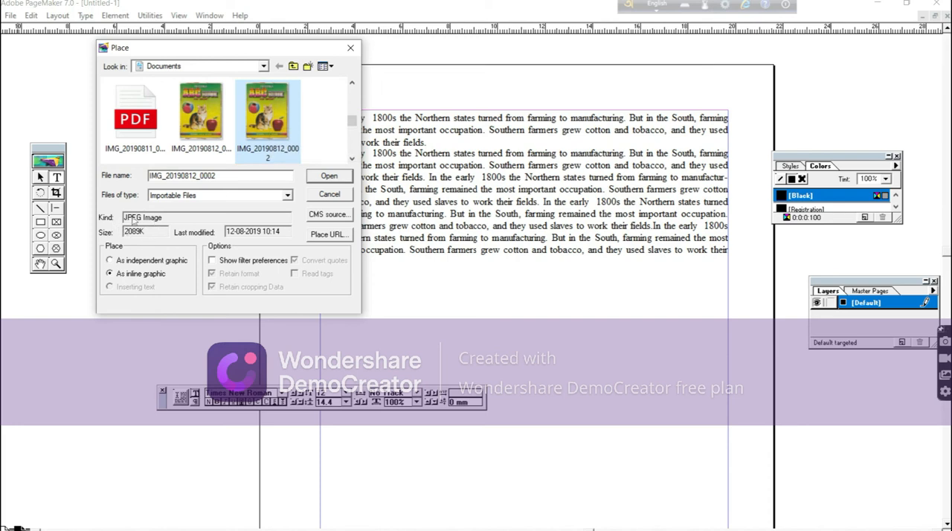
{"action": "left_click", "coordinate": [329, 180]}
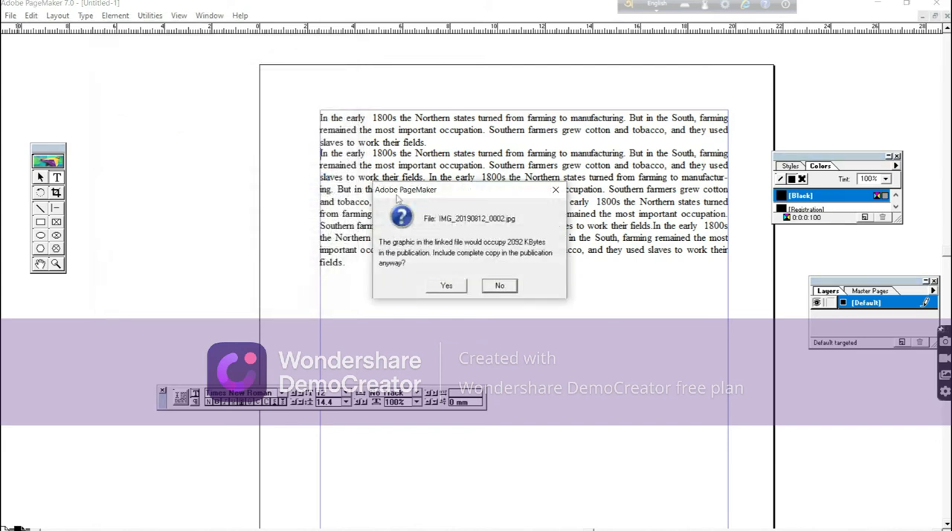
{"action": "left_click", "coordinate": [450, 288]}
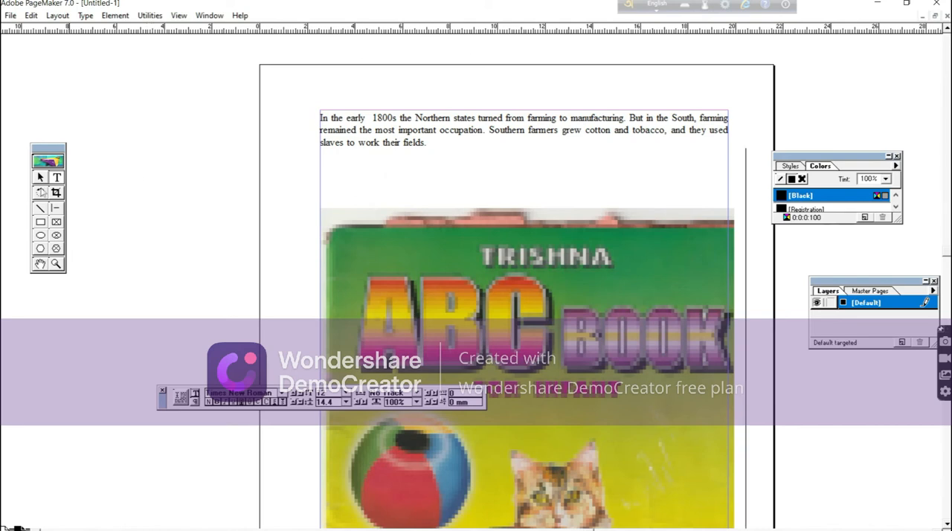
Shrink the inline book-cover picture to a thumbnail about four text lines tall, and switch back to the Text tool.
{"action": "left_click", "coordinate": [41, 180]}
{"action": "left_click", "coordinate": [472, 271]}
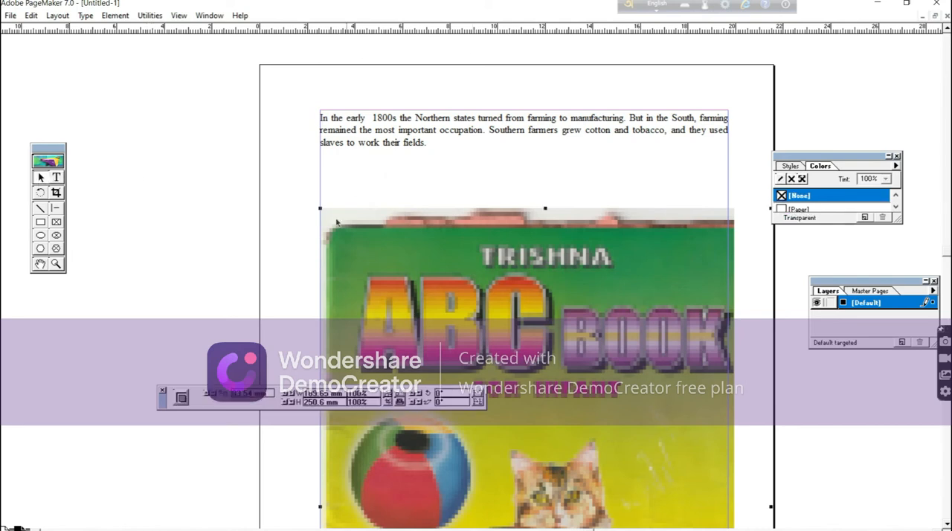
{"action": "left_click_drag", "start_coordinate": [320, 210], "coordinate": [437, 354]}
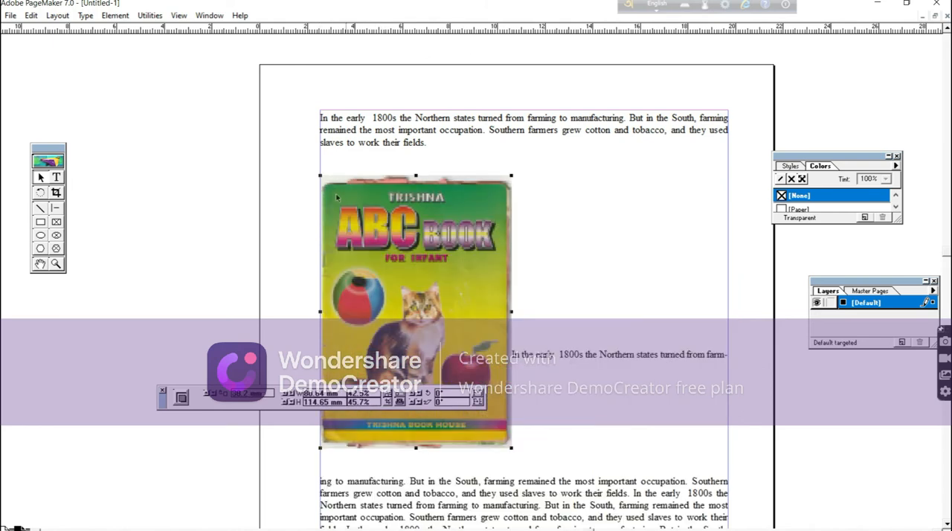
{"action": "left_click_drag", "start_coordinate": [320, 176], "coordinate": [375, 239]}
{"action": "mouse_move", "coordinate": [339, 170]}
{"action": "left_mouse_down"}
{"action": "mouse_move", "coordinate": [364, 166]}
{"action": "mouse_move", "coordinate": [326, 159]}
{"action": "left_mouse_up"}
{"action": "left_click", "coordinate": [56, 177]}
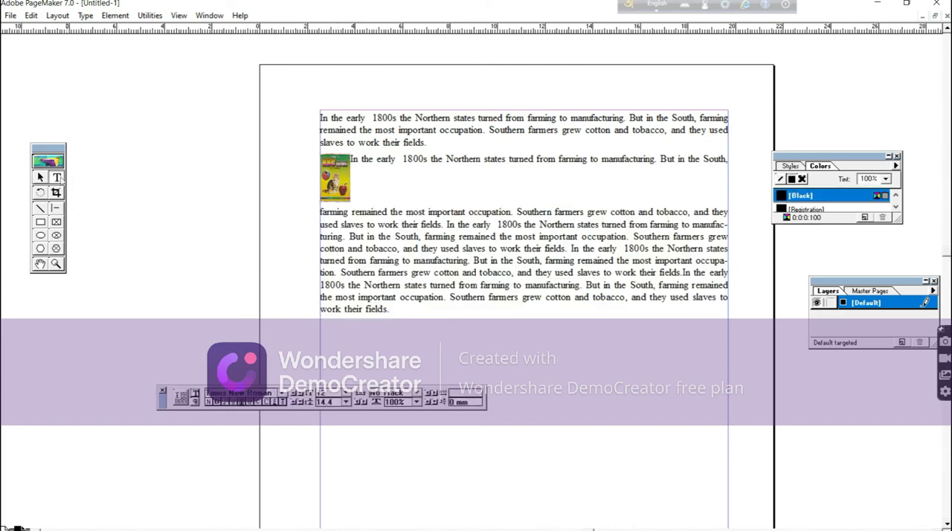
{"action": "left_click", "coordinate": [339, 178]}
{"action": "left_click", "coordinate": [85, 15]}
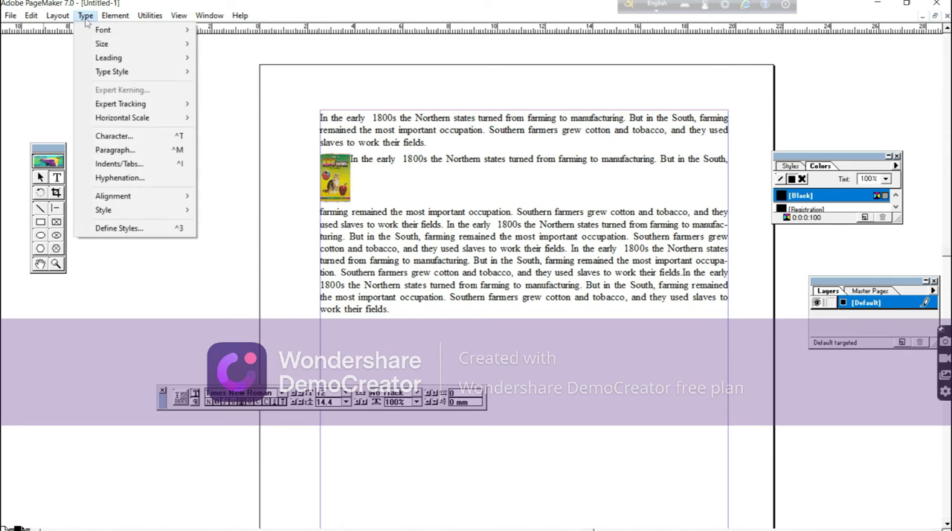
{"action": "mouse_move", "coordinate": [111, 22]}
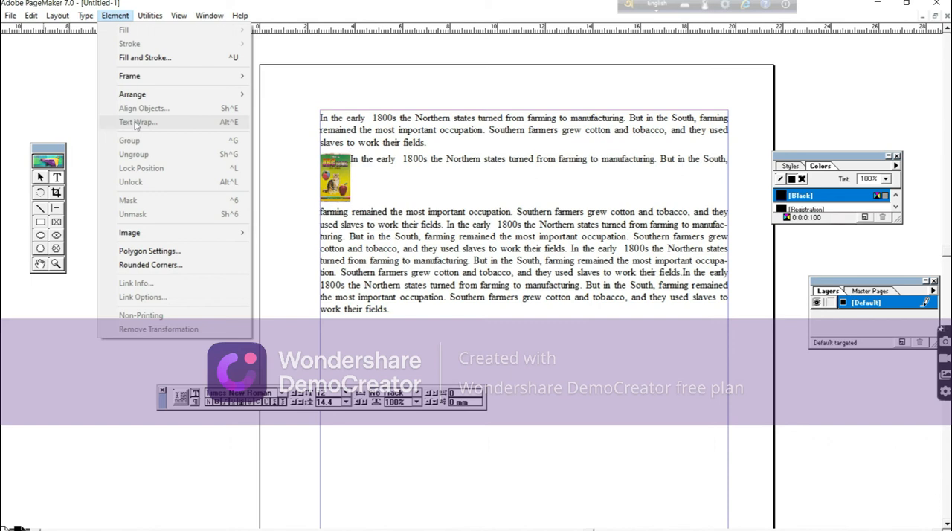
{"action": "left_click", "coordinate": [260, 184]}
Delete the inline book-cover picture from the start of the second paragraph.
{"action": "left_click", "coordinate": [41, 177]}
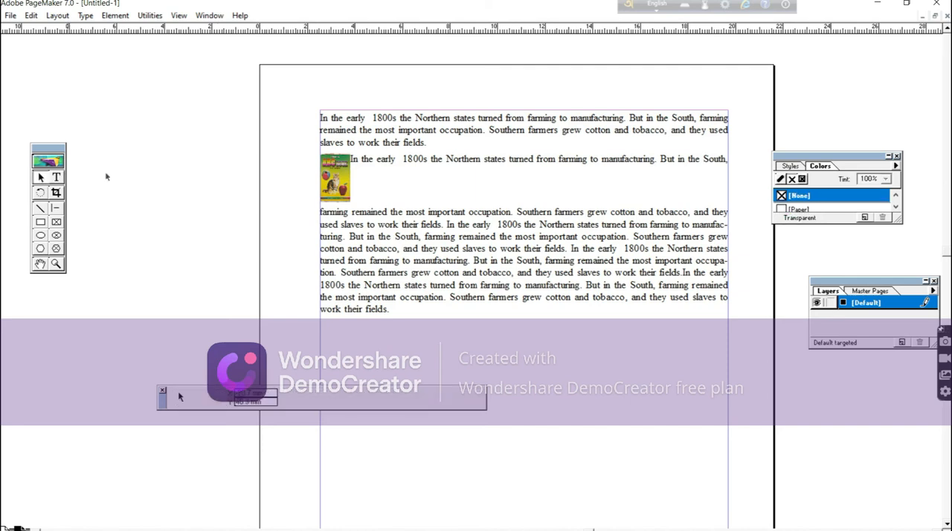
{"action": "left_click", "coordinate": [347, 175]}
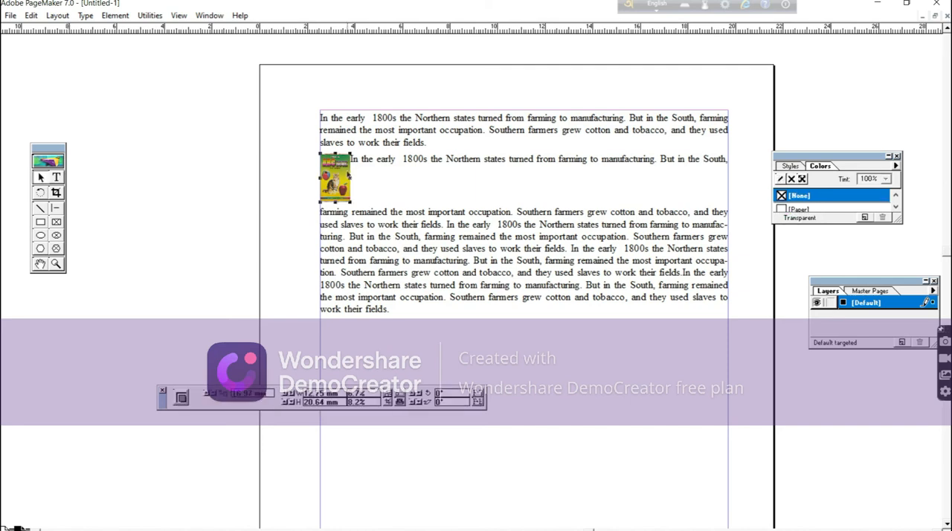
{"action": "key", "text": "Delete"}
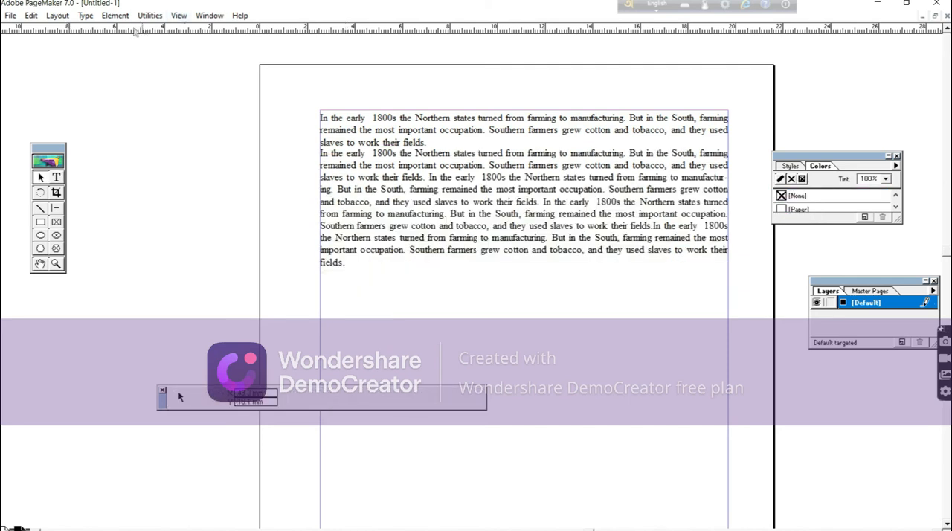
{"action": "left_click", "coordinate": [112, 18]}
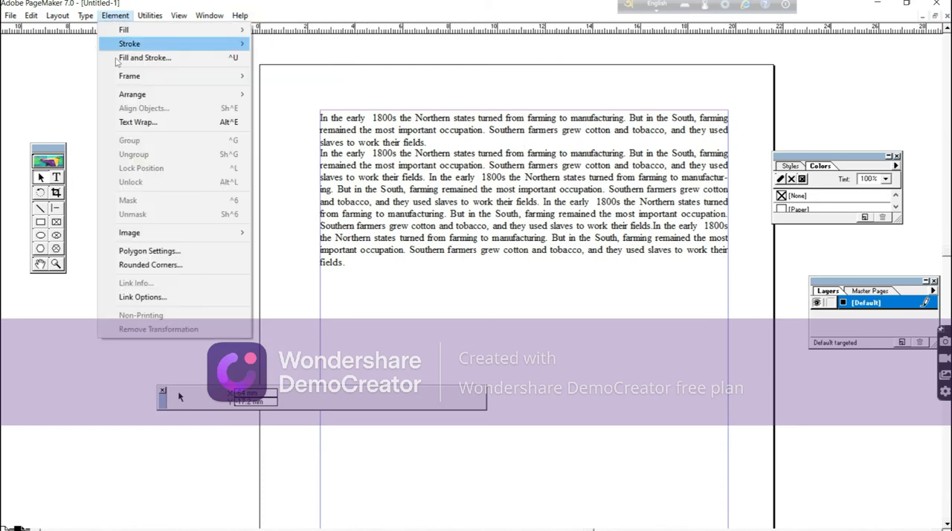
{"action": "left_click", "coordinate": [123, 123]}
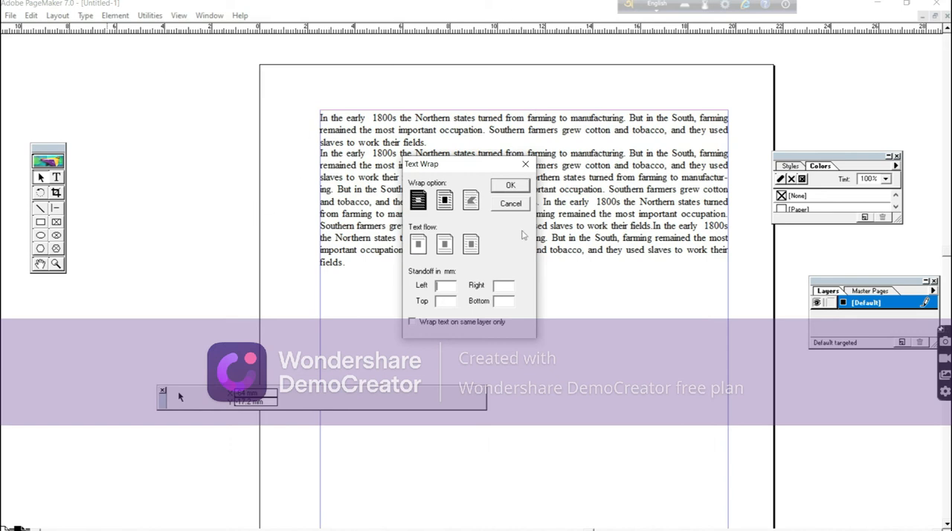
{"action": "left_click", "coordinate": [501, 207]}
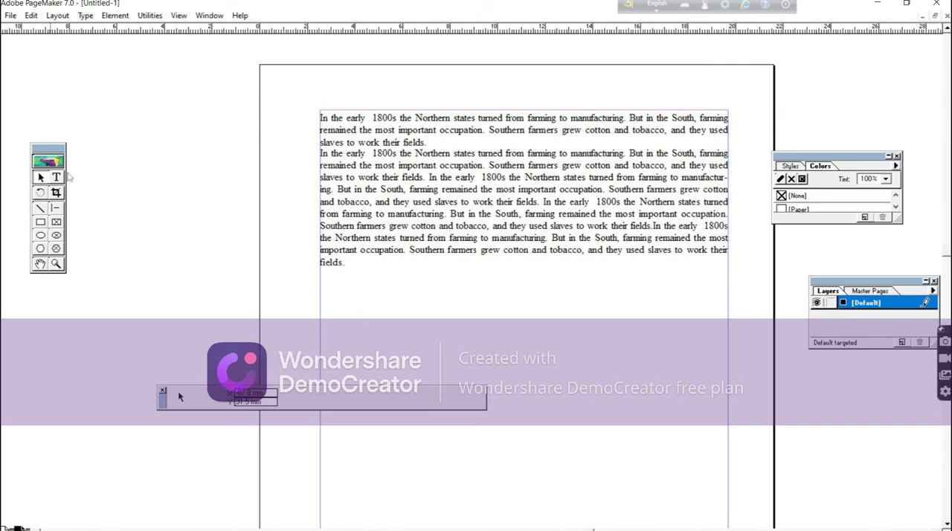
{"action": "left_click", "coordinate": [488, 199]}
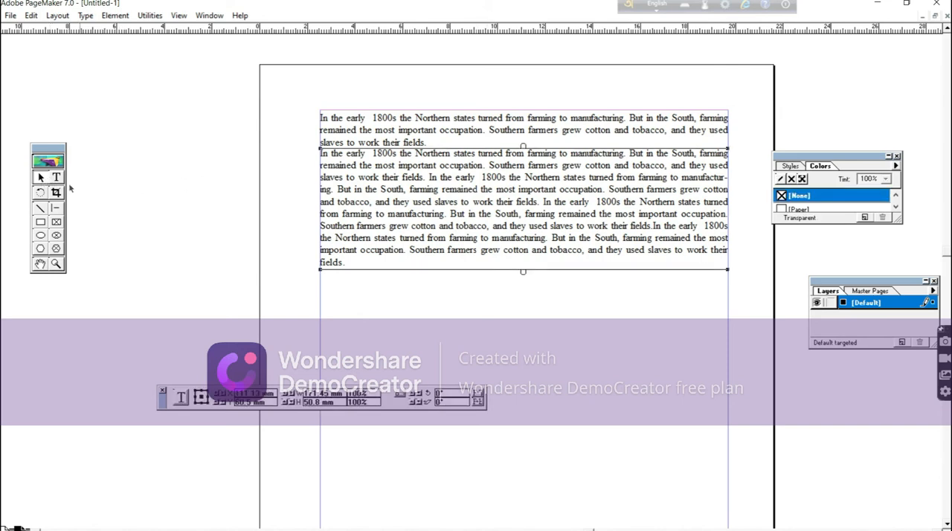
Place IMG_20190812_0001 from Documents as an independent graphic about 27 by 22 mm in the middle of the second paragraph, including a complete copy.
{"action": "left_click", "coordinate": [10, 16]}
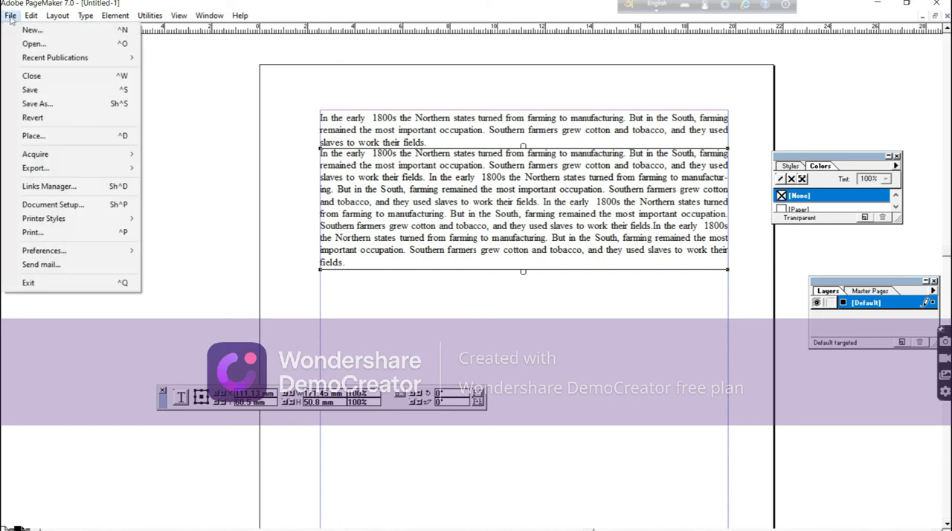
{"action": "left_click", "coordinate": [32, 136]}
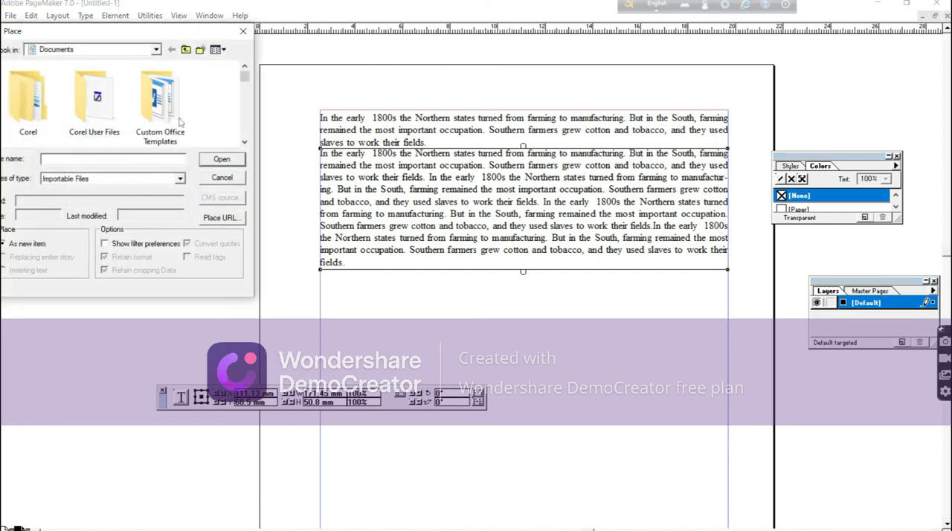
{"action": "left_click_drag", "start_coordinate": [244, 77], "coordinate": [248, 110]}
{"action": "left_click", "coordinate": [93, 114]}
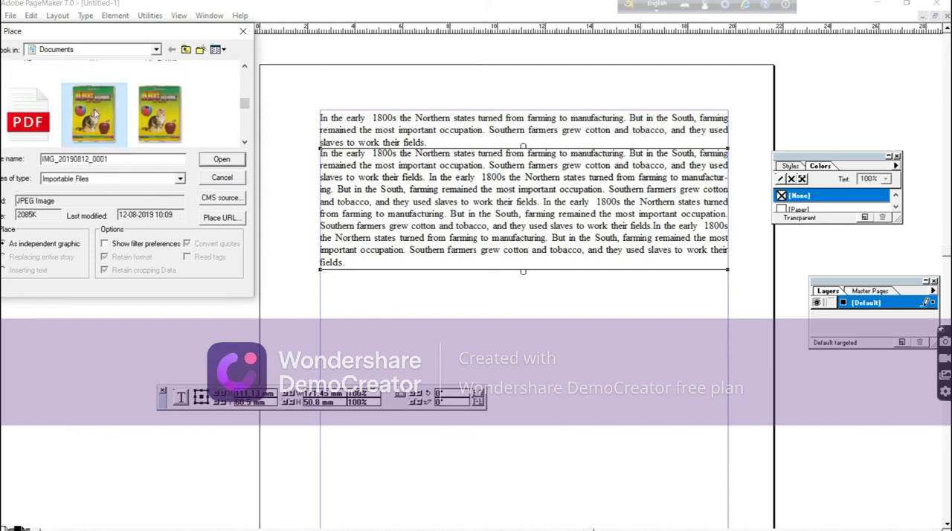
{"action": "left_click", "coordinate": [226, 162]}
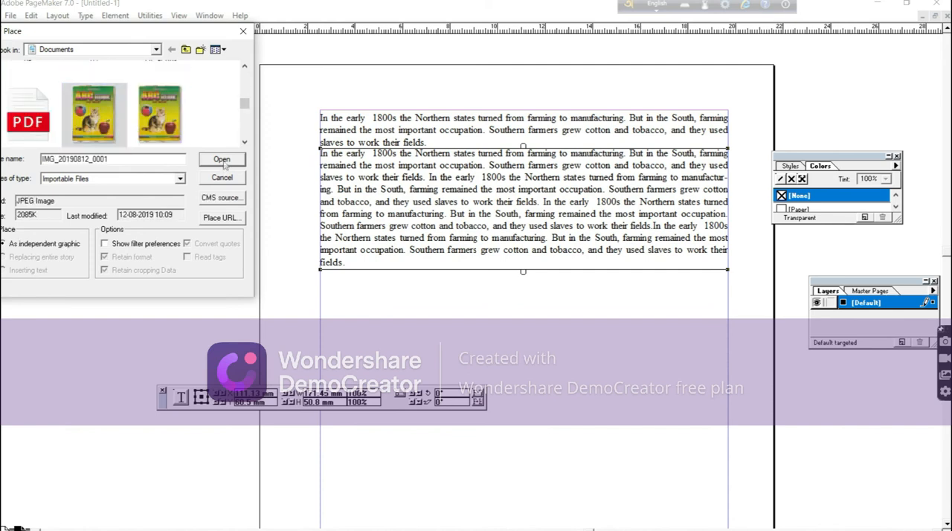
{"action": "left_click", "coordinate": [430, 177]}
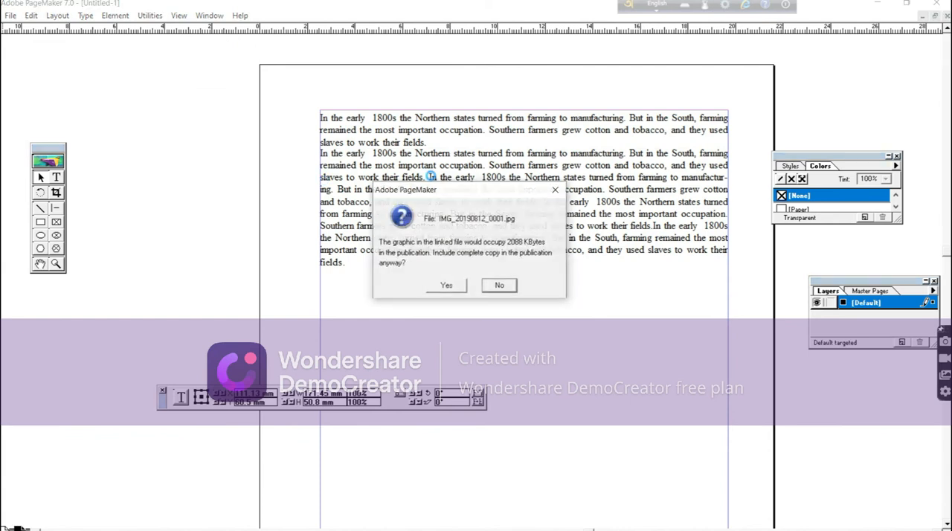
{"action": "left_click", "coordinate": [446, 285]}
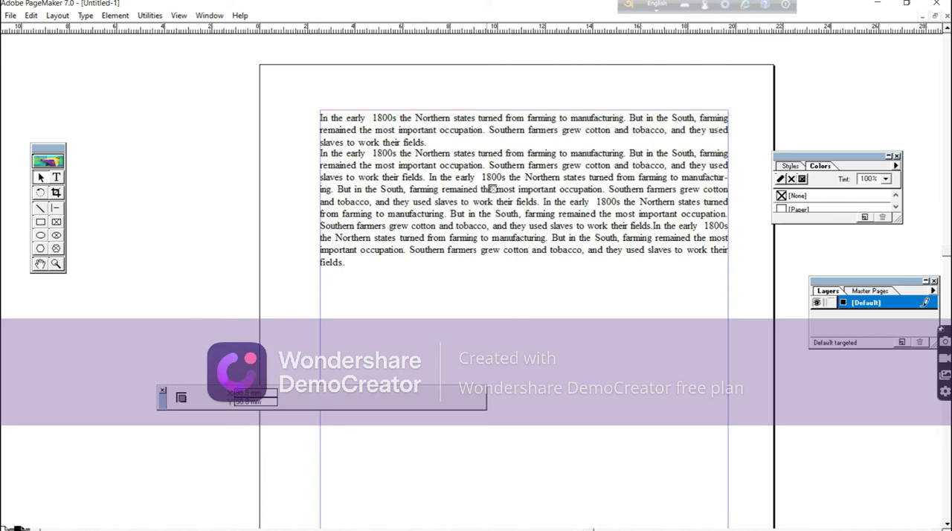
{"action": "left_click_drag", "start_coordinate": [478, 176], "coordinate": [545, 228]}
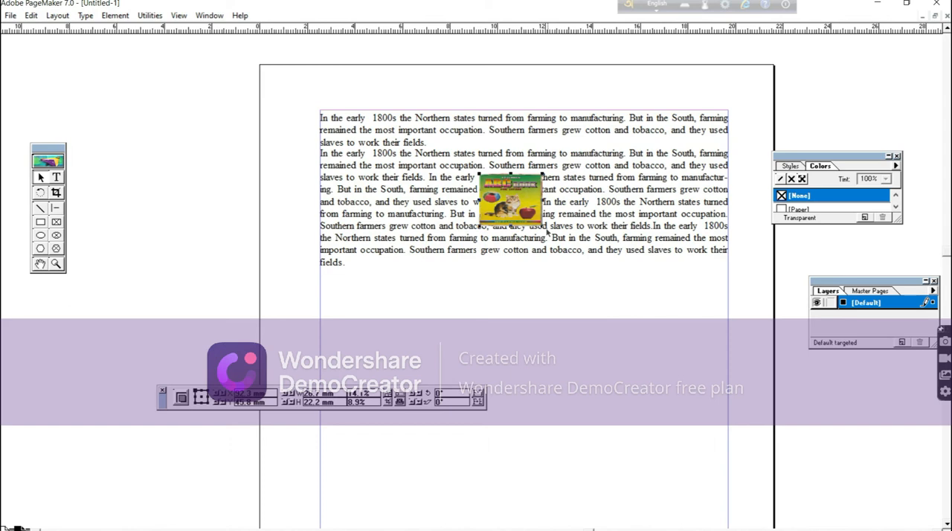
Apply a rectangular text wrap around the placed picture with 5 mm standoff on all four sides.
{"action": "left_click", "coordinate": [115, 15]}
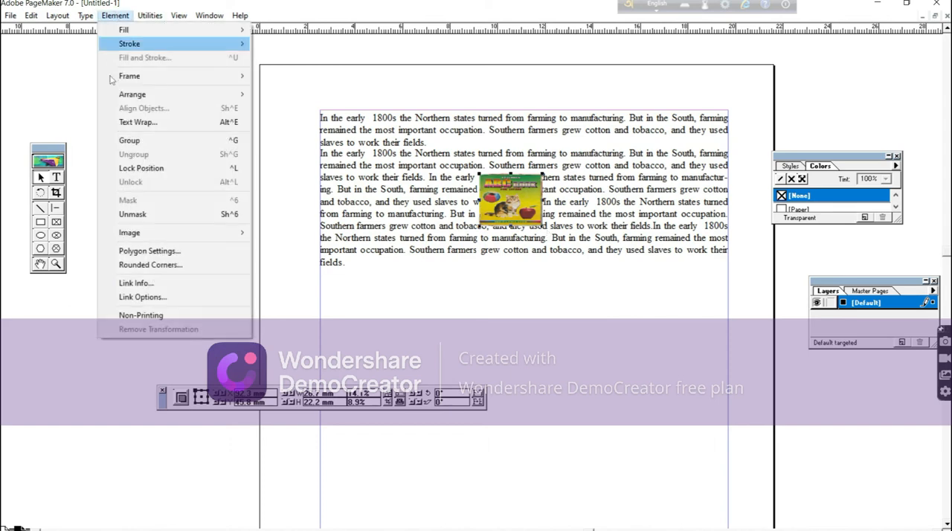
{"action": "left_click", "coordinate": [143, 123]}
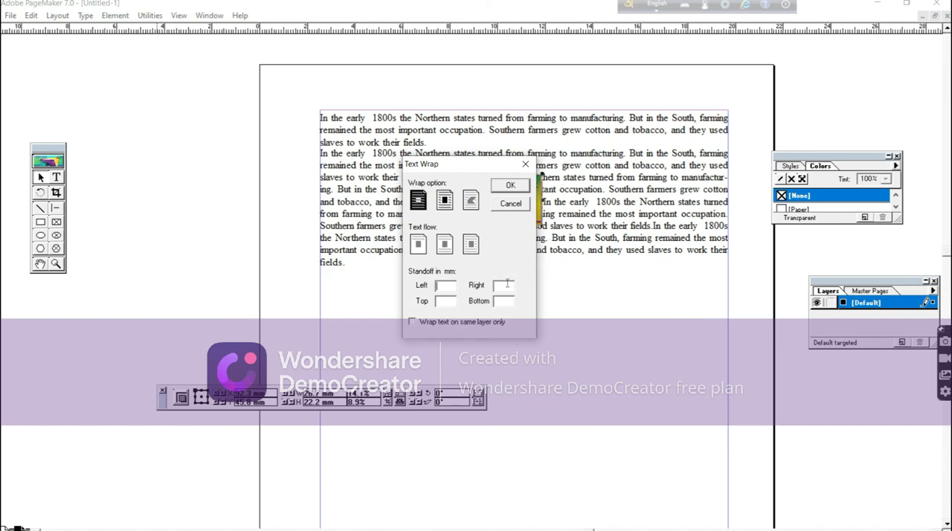
{"action": "left_click", "coordinate": [445, 201]}
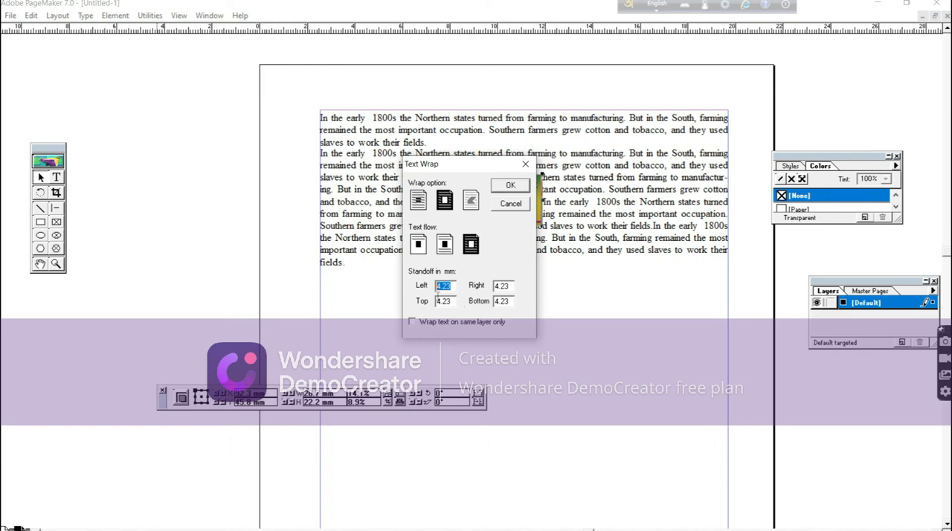
{"action": "type", "text": "5"}
{"action": "left_click_drag", "start_coordinate": [455, 301], "coordinate": [409, 301]}
{"action": "type", "text": "5"}
{"action": "left_click_drag", "start_coordinate": [511, 285], "coordinate": [461, 273]}
{"action": "type", "text": "5"}
{"action": "left_click_drag", "start_coordinate": [512, 301], "coordinate": [462, 297]}
{"action": "type", "text": "5"}
{"action": "left_click", "coordinate": [511, 188]}
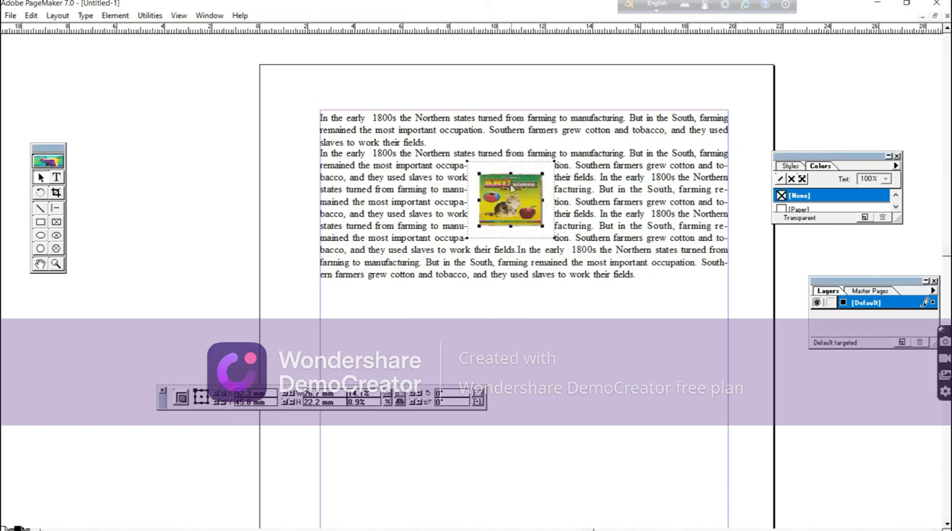
{"action": "left_click", "coordinate": [622, 296]}
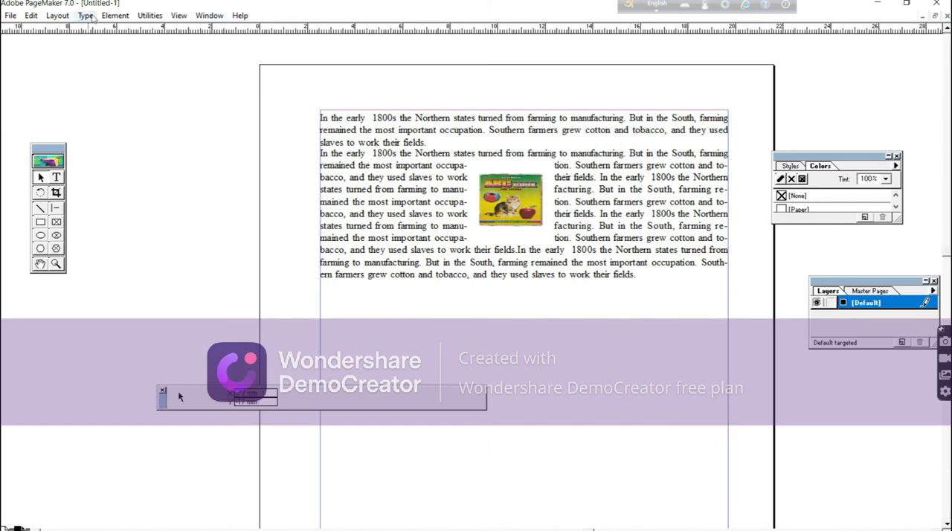
{"action": "left_click", "coordinate": [86, 15]}
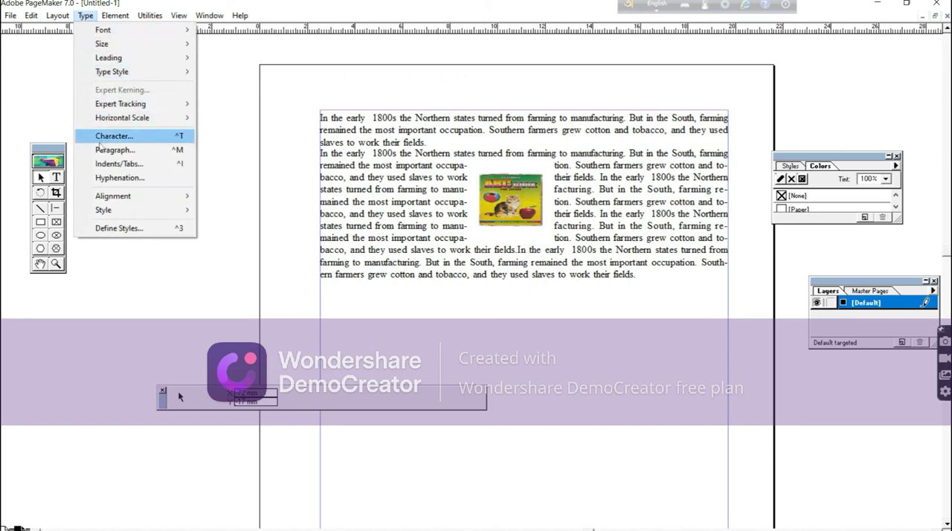
{"action": "mouse_move", "coordinate": [119, 198]}
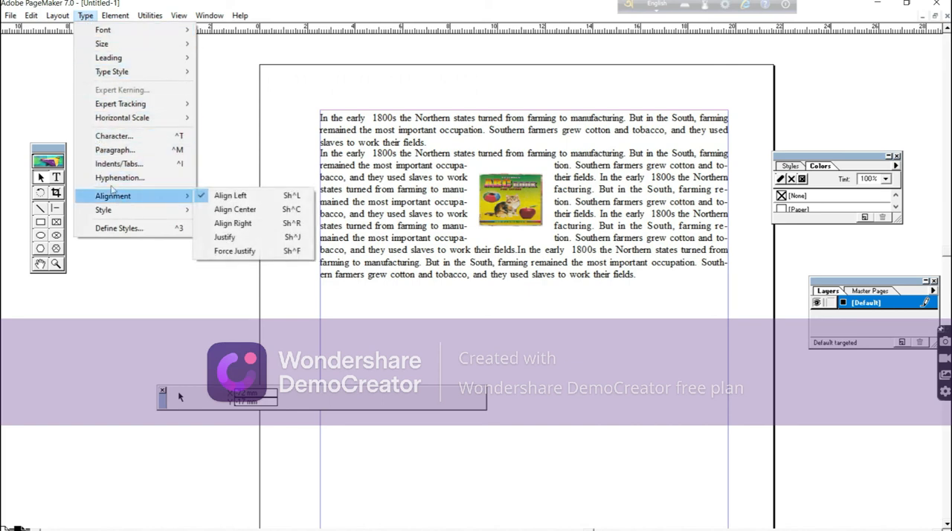
{"action": "mouse_move", "coordinate": [109, 63]}
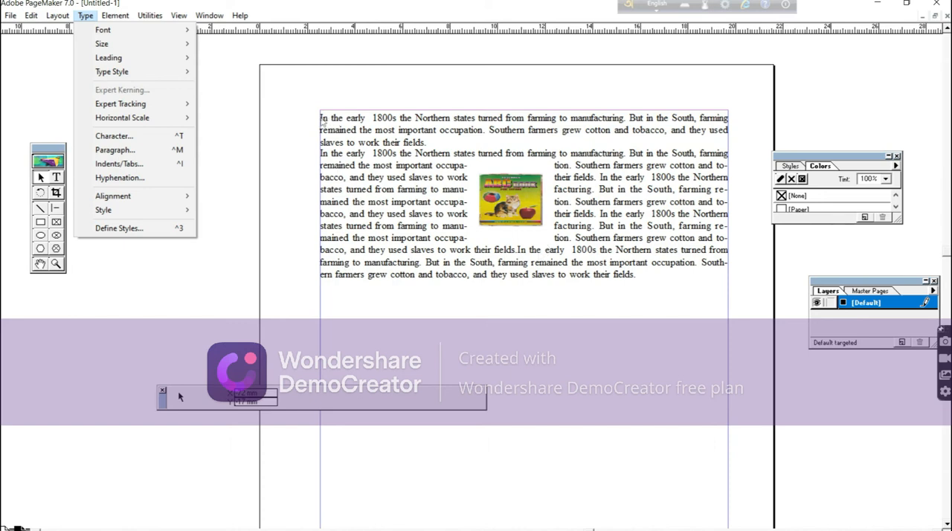
{"action": "left_click", "coordinate": [323, 119]}
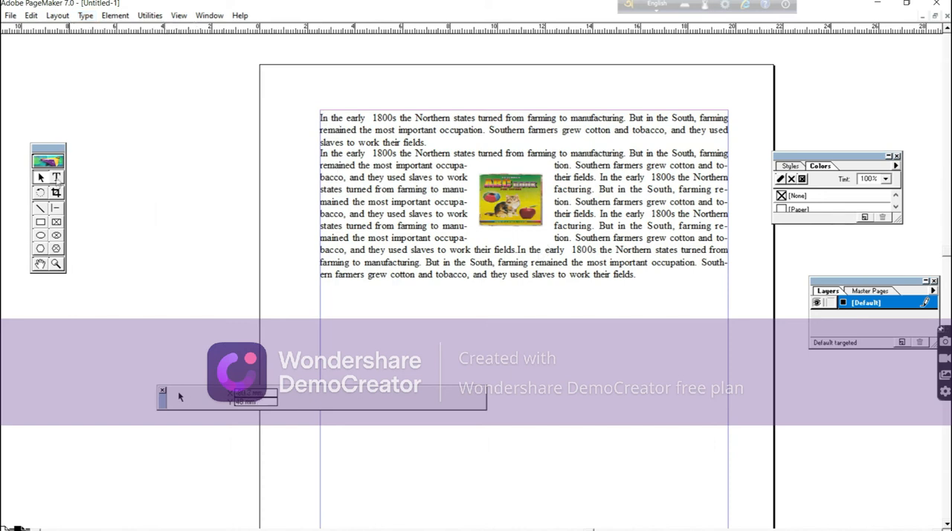
Try a leading of 12.5 on the whole first paragraph, and set it to 18 instead.
{"action": "left_click", "coordinate": [57, 179]}
{"action": "left_click_drag", "start_coordinate": [320, 117], "coordinate": [428, 143]}
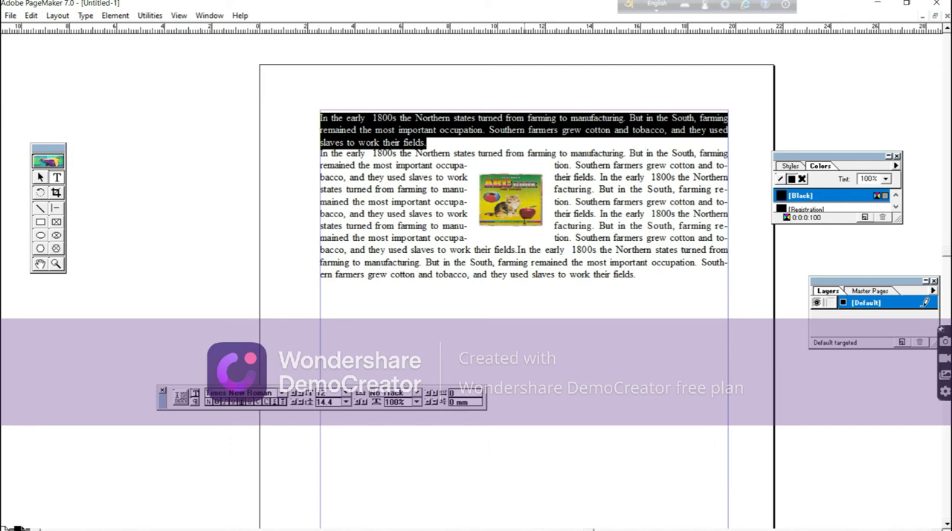
{"action": "left_click", "coordinate": [86, 15]}
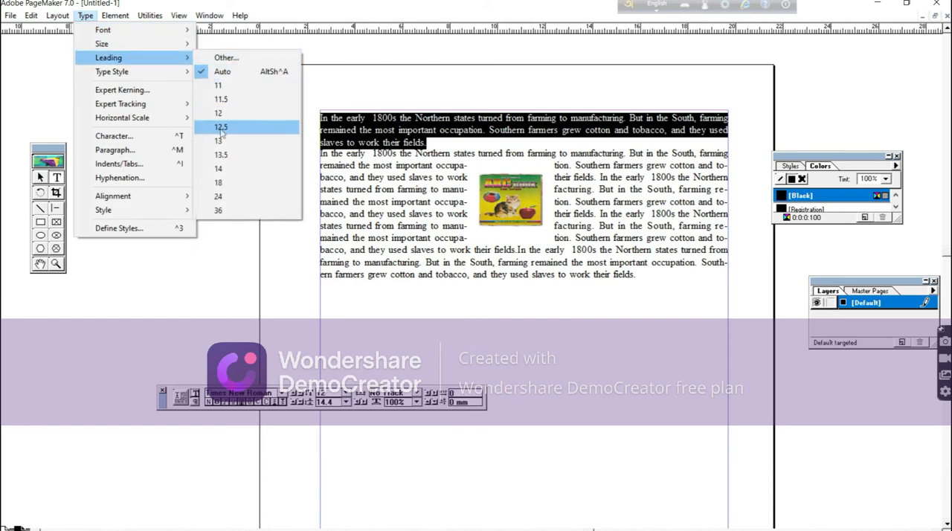
{"action": "left_click", "coordinate": [221, 128]}
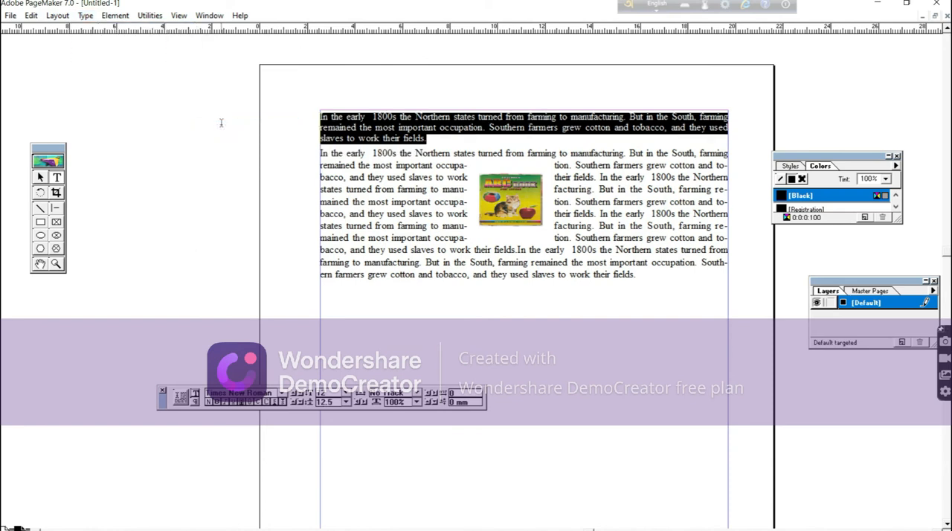
{"action": "left_click", "coordinate": [85, 15]}
{"action": "mouse_move", "coordinate": [115, 58]}
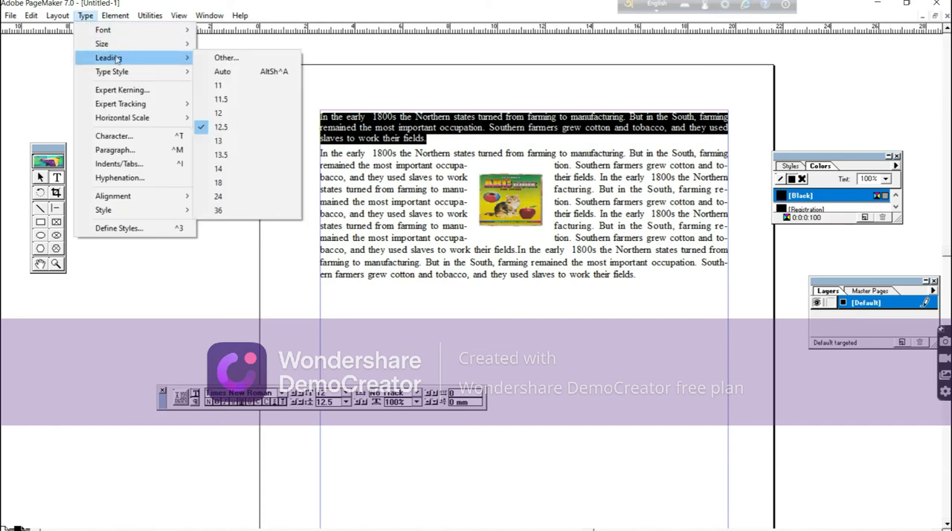
{"action": "left_click", "coordinate": [221, 183]}
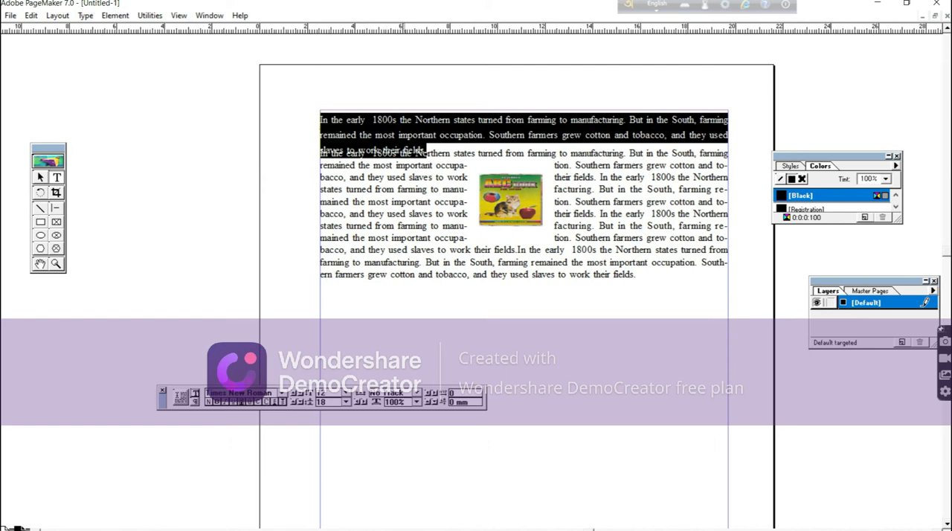
{"action": "left_click", "coordinate": [85, 16]}
{"action": "mouse_move", "coordinate": [100, 46]}
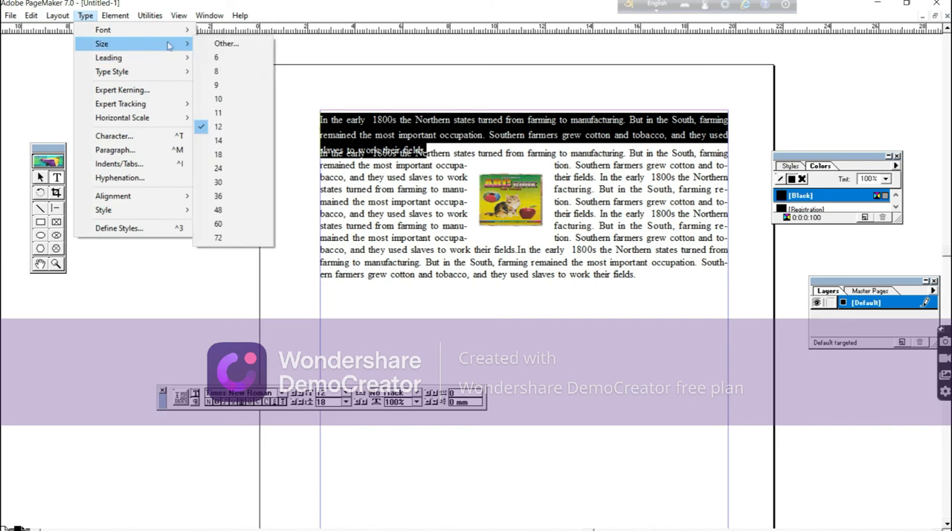
{"action": "mouse_move", "coordinate": [115, 31]}
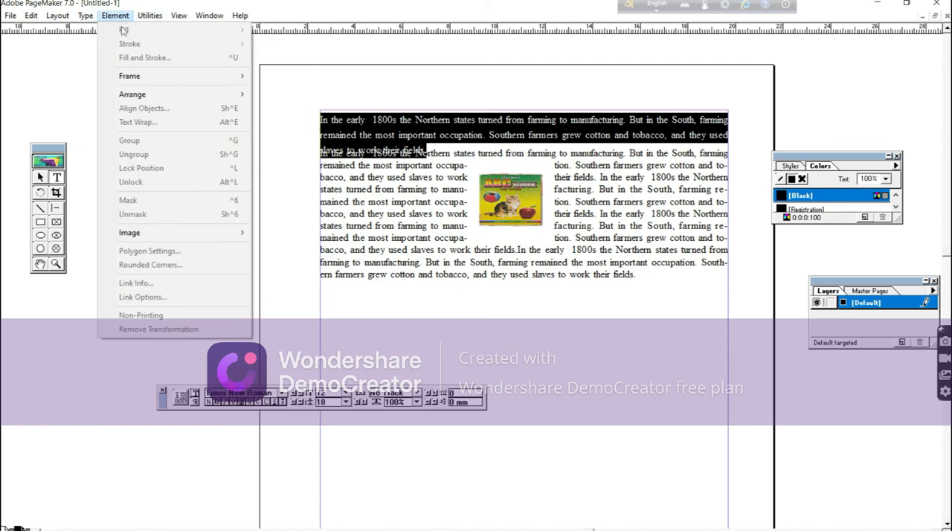
{"action": "mouse_move", "coordinate": [61, 17]}
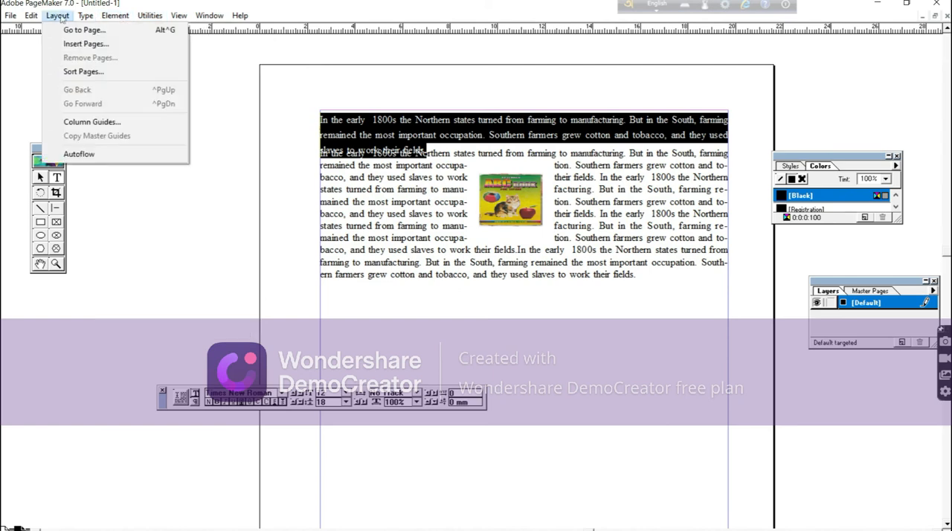
Draw a rectangle about 35 mm wide and 32 mm tall in the empty area below the text.
{"action": "left_click", "coordinate": [41, 223]}
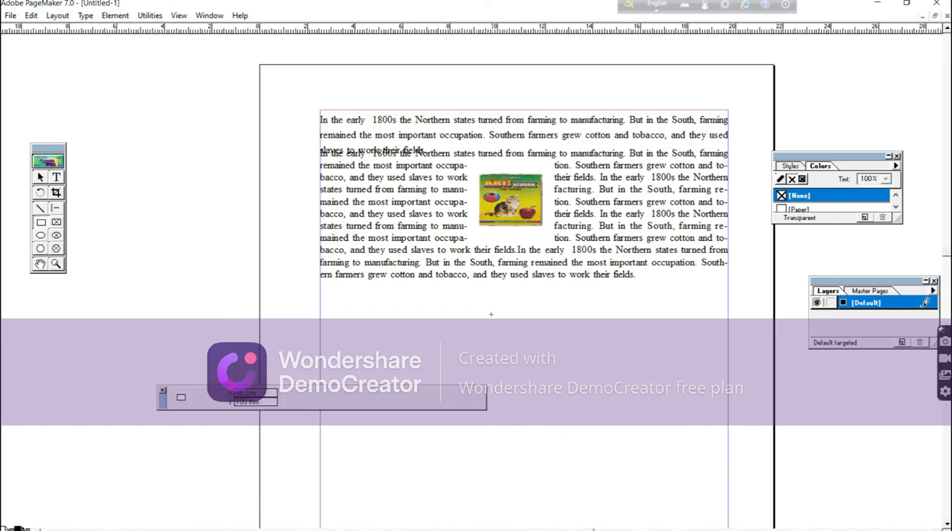
{"action": "left_click_drag", "start_coordinate": [536, 314], "coordinate": [619, 389]}
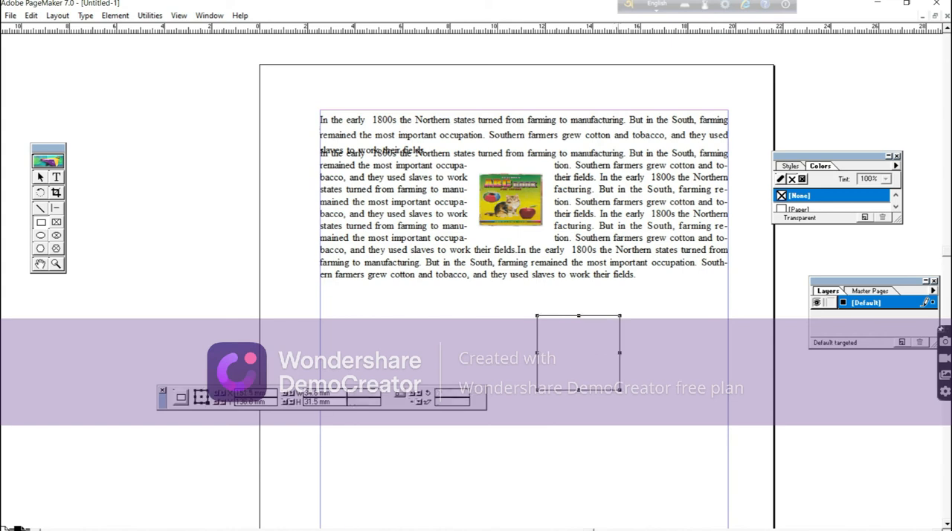
Draw a narrow rectangle about 14 mm wide and 60 mm tall, and arrange it vertically across the middle of the wider rectangle.
{"action": "left_click", "coordinate": [41, 223]}
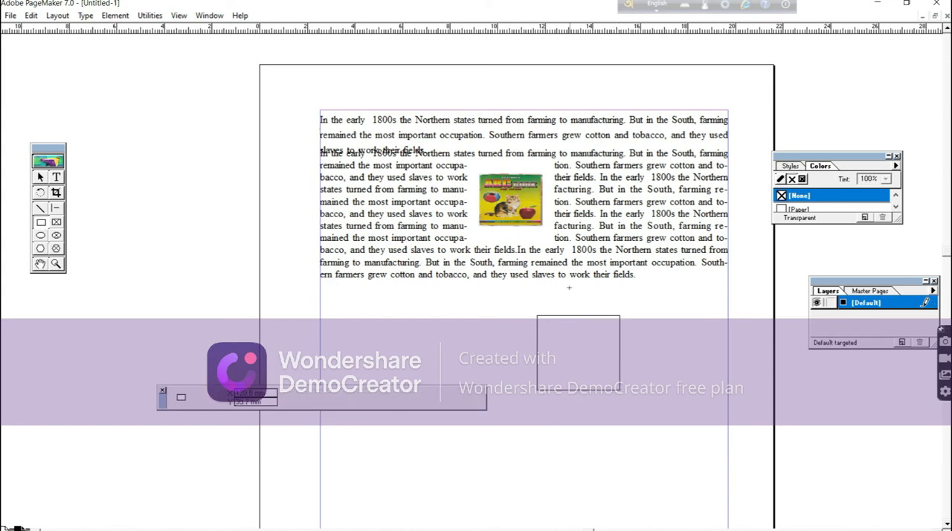
{"action": "left_click_drag", "start_coordinate": [569, 287], "coordinate": [603, 429]}
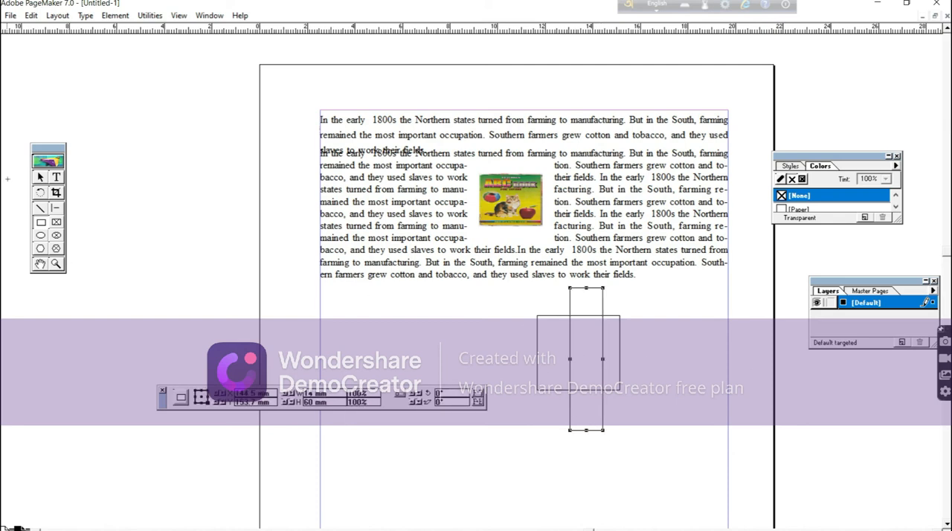
{"action": "left_click", "coordinate": [43, 177]}
{"action": "left_click_drag", "start_coordinate": [595, 292], "coordinate": [669, 291]}
{"action": "left_click_drag", "start_coordinate": [592, 317], "coordinate": [594, 366]}
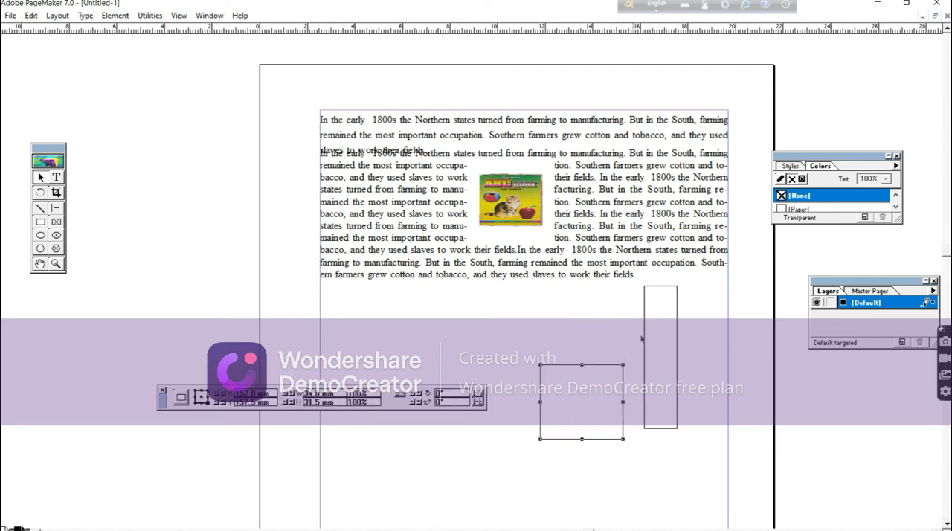
{"action": "left_click_drag", "start_coordinate": [666, 288], "coordinate": [593, 328]}
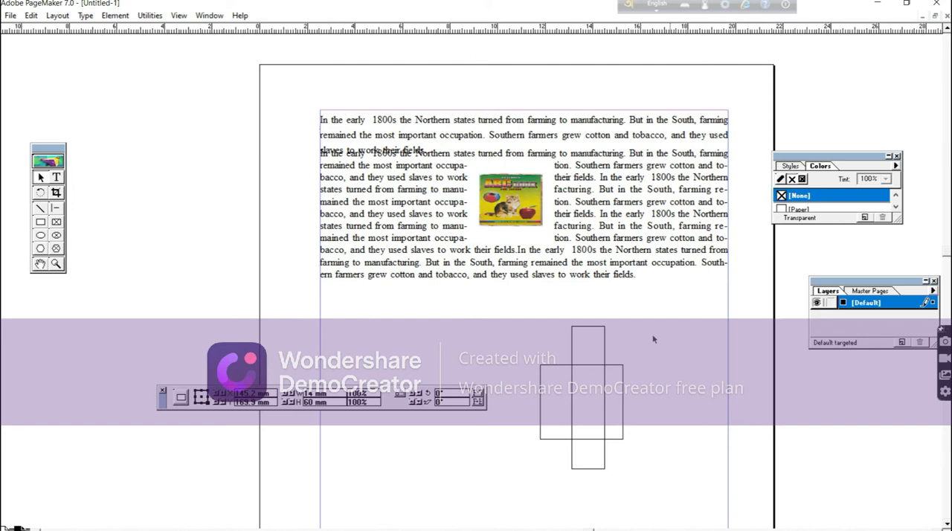
Group the two crossed rectangles and move the group up and to the right, just below the text.
{"action": "left_click", "coordinate": [589, 327]}
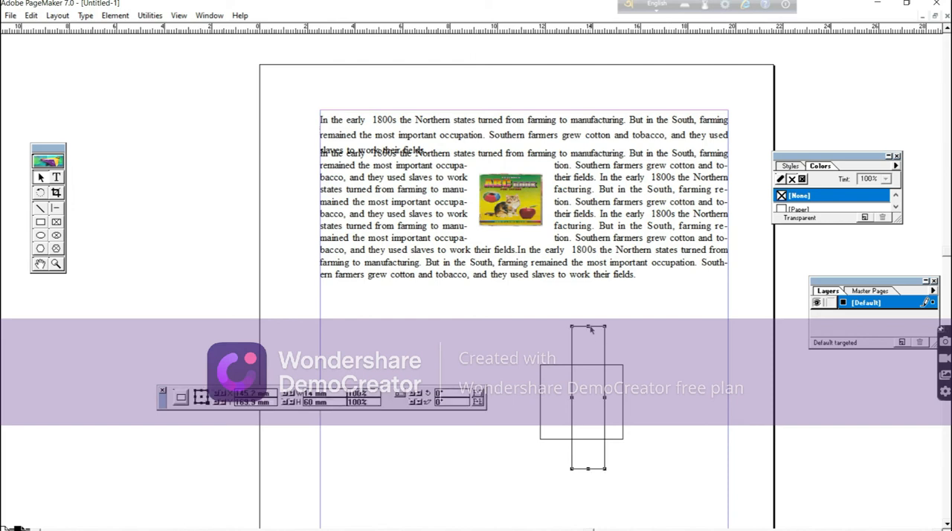
{"action": "left_click", "coordinate": [548, 367], "text": "shift"}
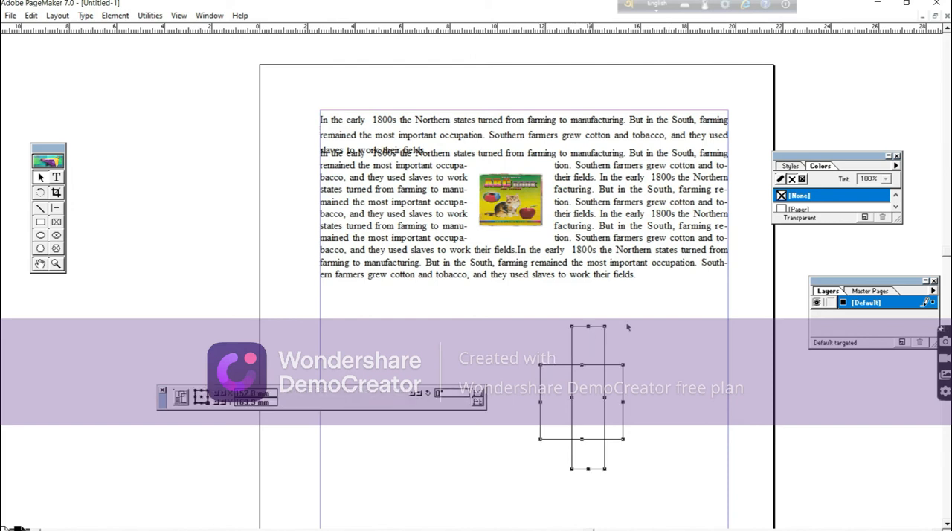
{"action": "left_click", "coordinate": [659, 402]}
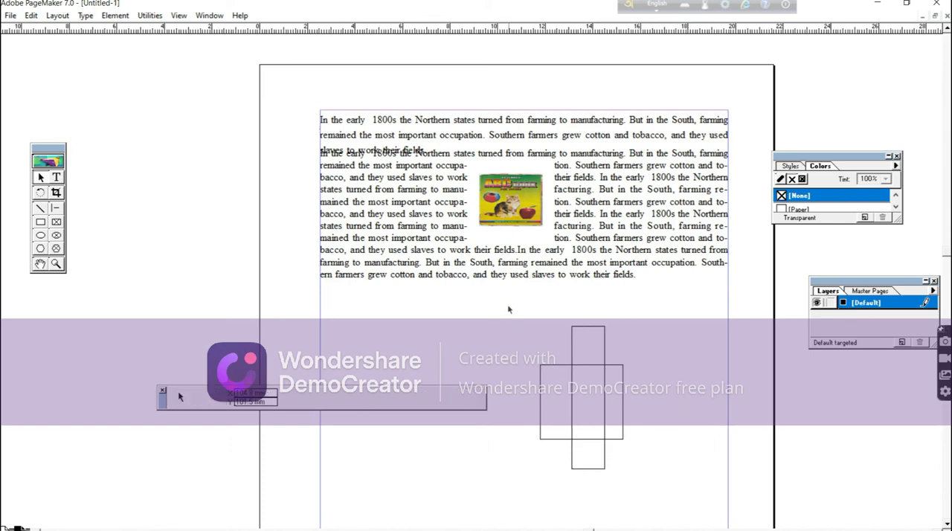
{"action": "left_click_drag", "start_coordinate": [509, 311], "coordinate": [657, 499]}
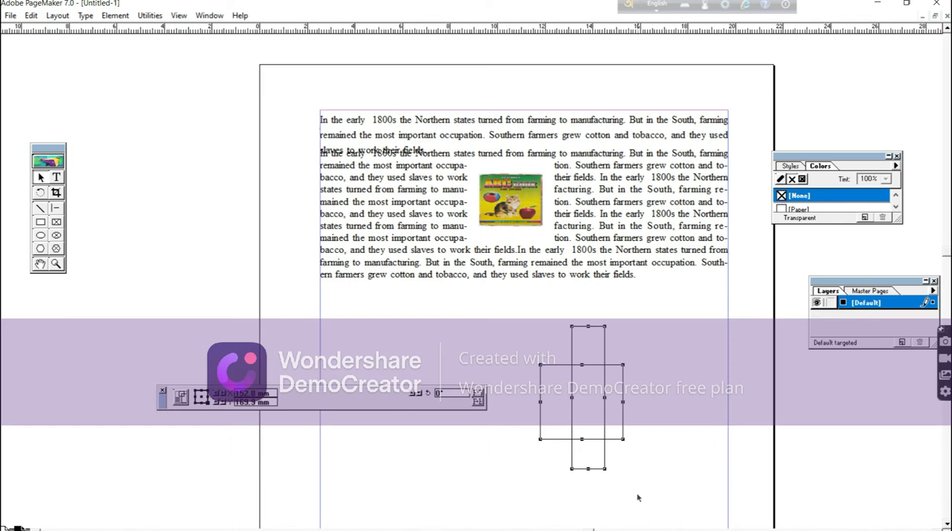
{"action": "left_click", "coordinate": [121, 15]}
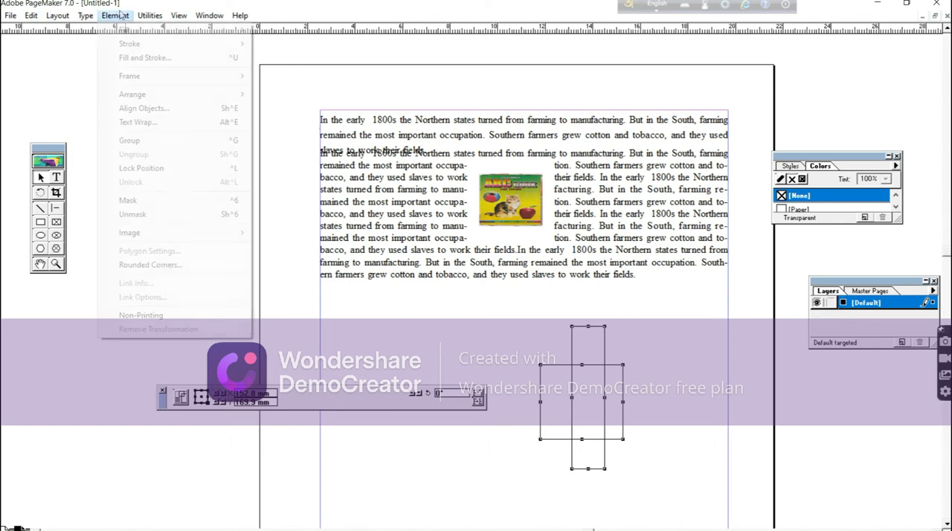
{"action": "left_click", "coordinate": [123, 141]}
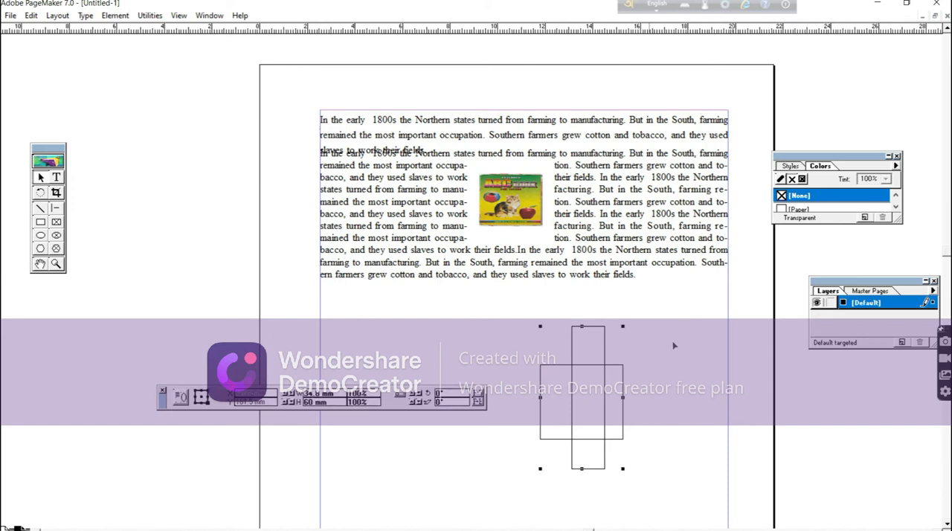
{"action": "left_click_drag", "start_coordinate": [557, 365], "coordinate": [673, 342]}
{"action": "left_click_drag", "start_coordinate": [555, 340], "coordinate": [589, 339]}
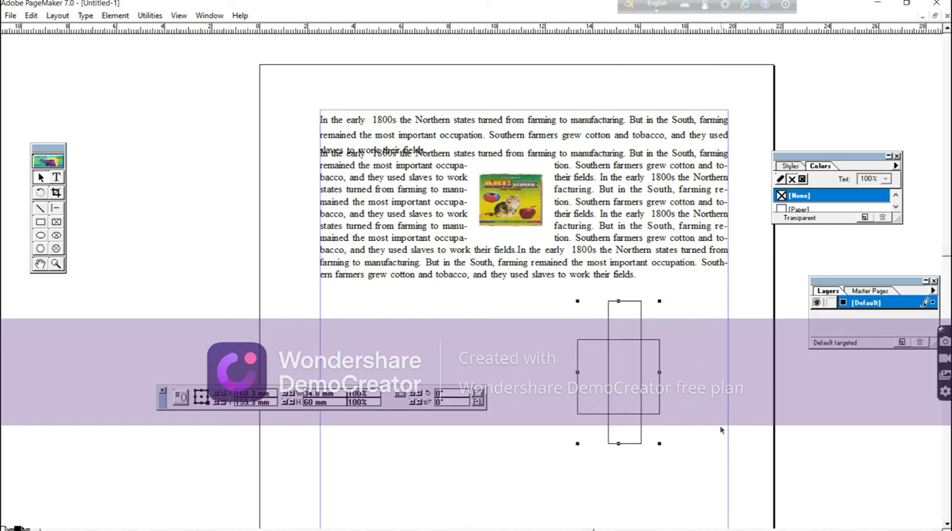
Ungroup the crossed rectangles and move them apart, with the narrow one near the right margin and the wider one beside it.
{"action": "left_click", "coordinate": [115, 15]}
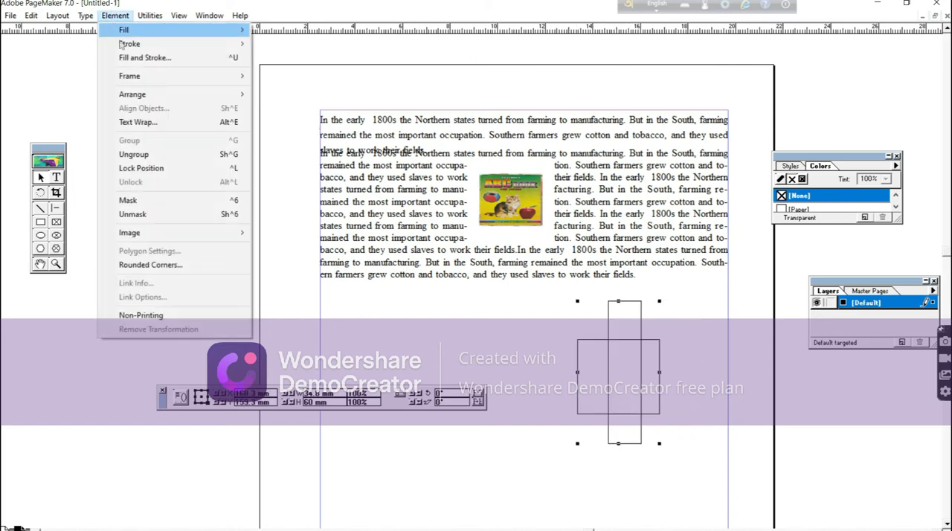
{"action": "left_click", "coordinate": [134, 154]}
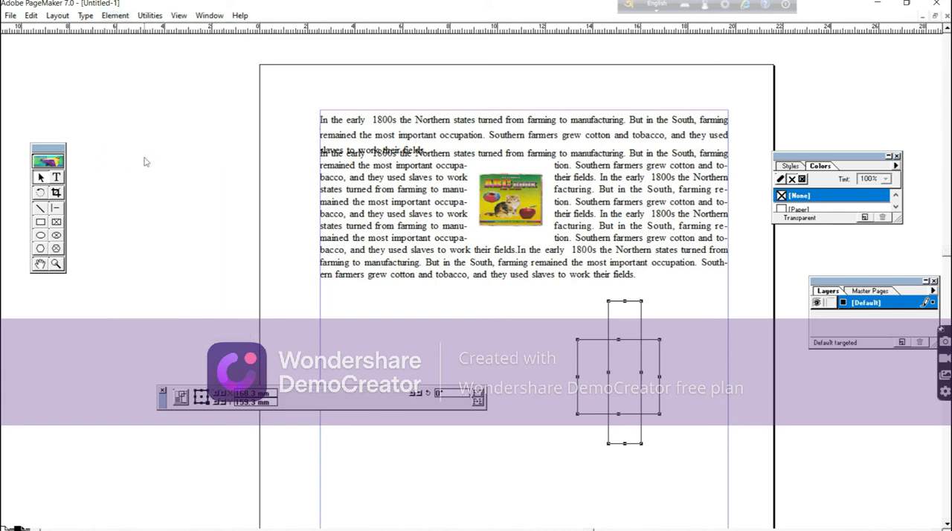
{"action": "left_click", "coordinate": [700, 332]}
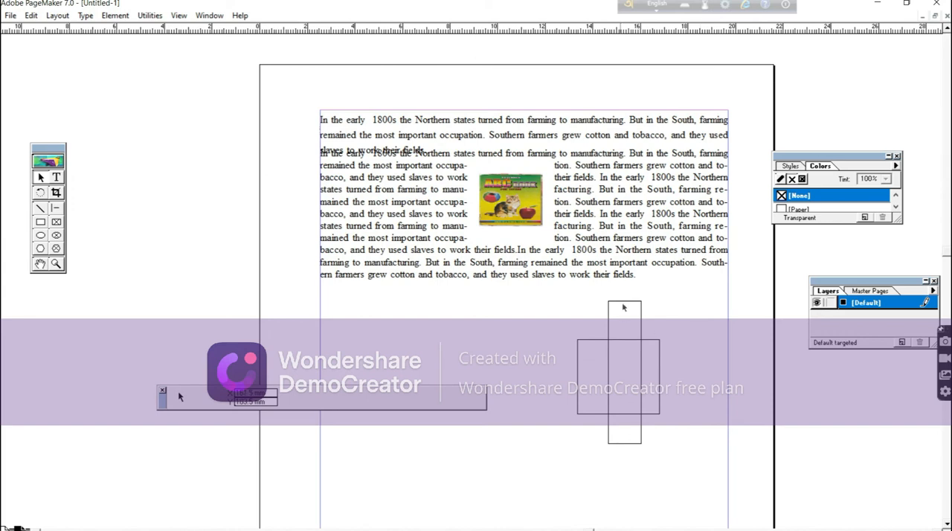
{"action": "left_click_drag", "start_coordinate": [625, 305], "coordinate": [705, 309]}
{"action": "left_click_drag", "start_coordinate": [629, 340], "coordinate": [640, 306]}
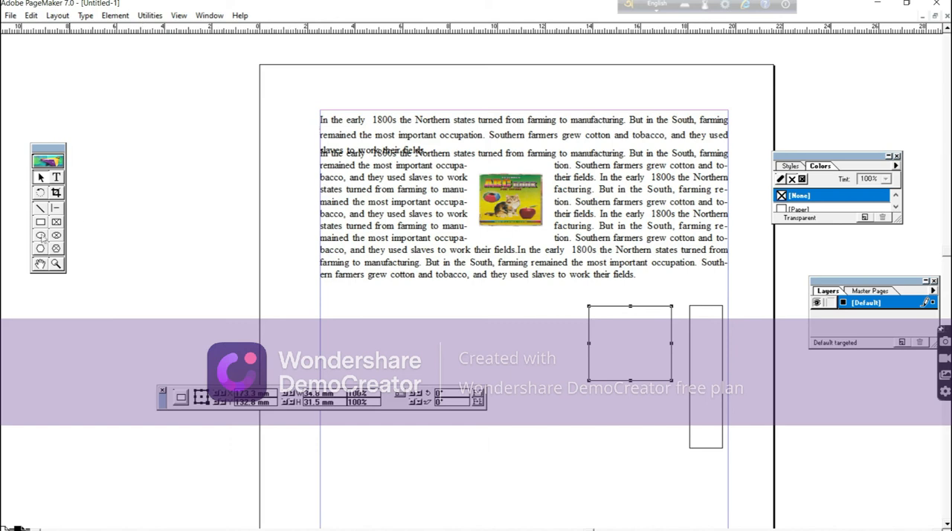
Hide and reshow the Colors palette, enlarge it to list more colors, and move it up beyond the page's right edge.
{"action": "left_click", "coordinate": [116, 16]}
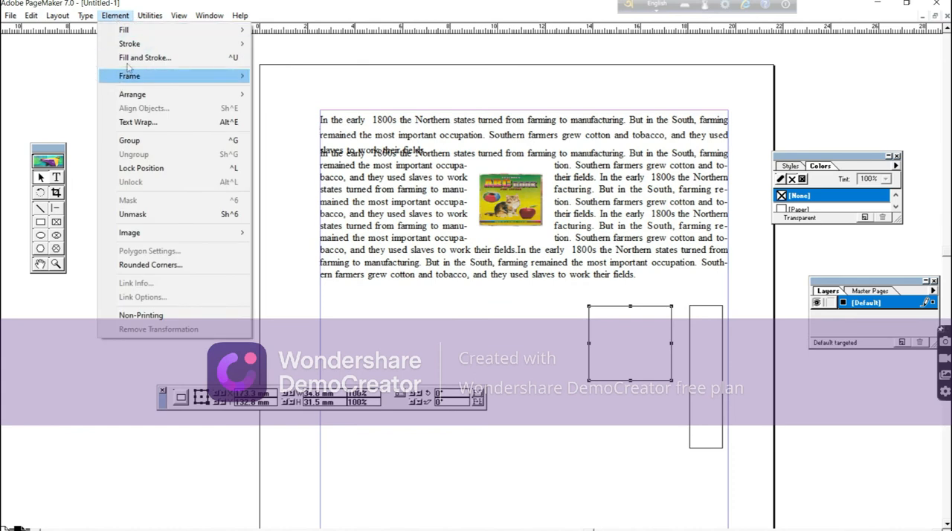
{"action": "left_click", "coordinate": [41, 223]}
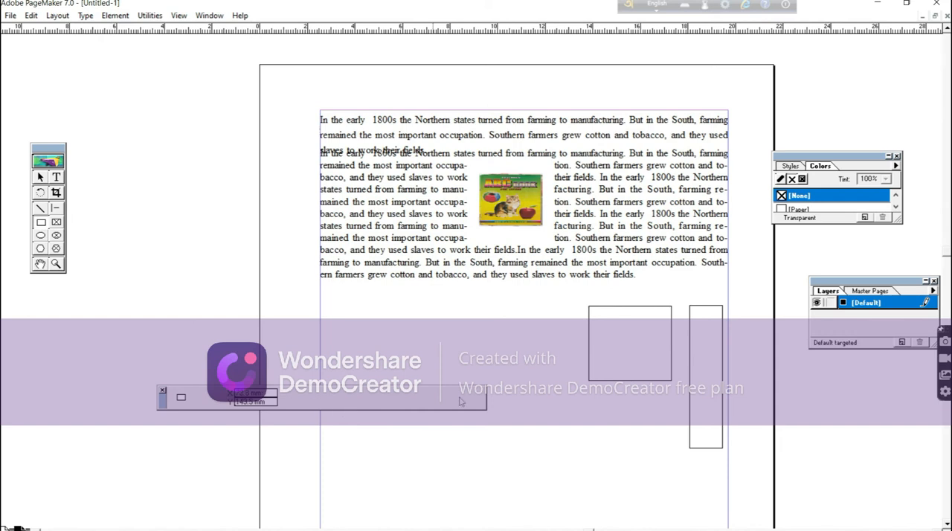
{"action": "left_click", "coordinate": [207, 16]}
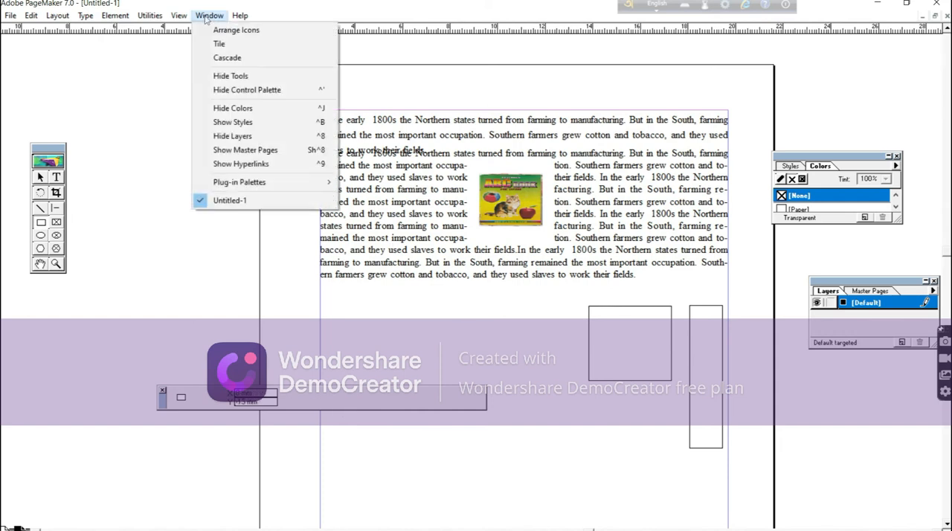
{"action": "left_click", "coordinate": [222, 108]}
{"action": "left_click", "coordinate": [225, 22]}
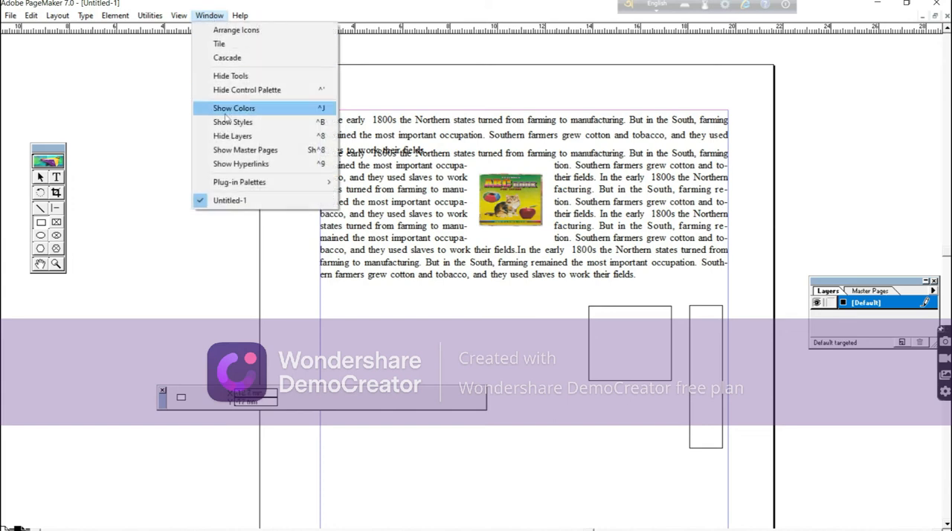
{"action": "left_click", "coordinate": [230, 107]}
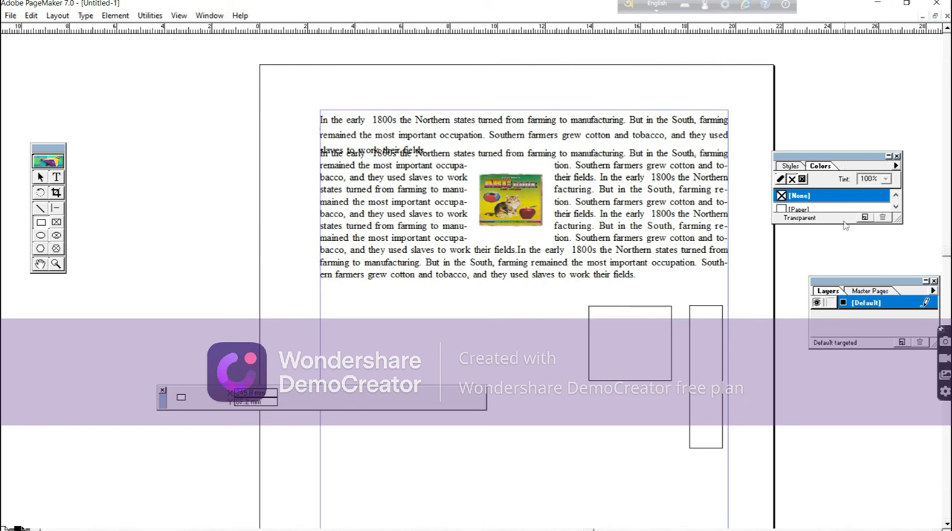
{"action": "left_click", "coordinate": [896, 208]}
{"action": "left_click", "coordinate": [897, 208]}
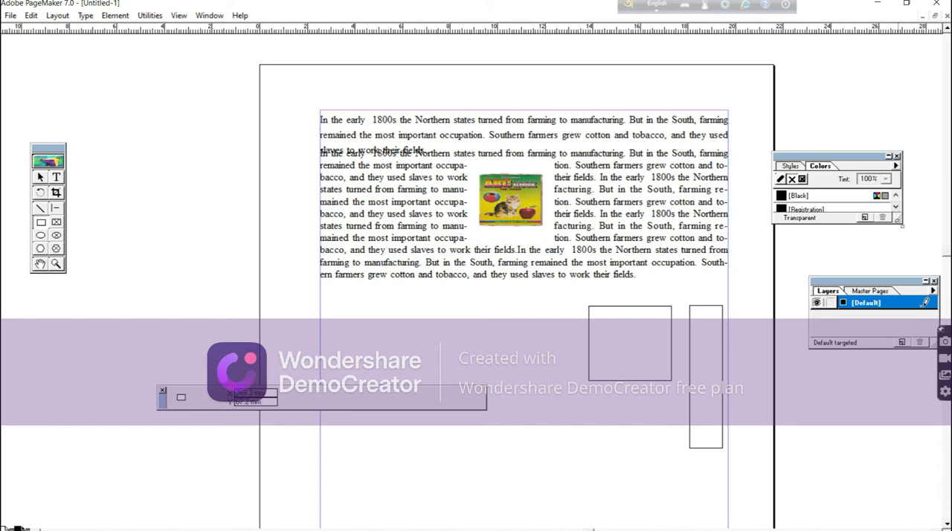
{"action": "left_click_drag", "start_coordinate": [900, 220], "coordinate": [931, 271]}
{"action": "left_click_drag", "start_coordinate": [824, 157], "coordinate": [867, 91]}
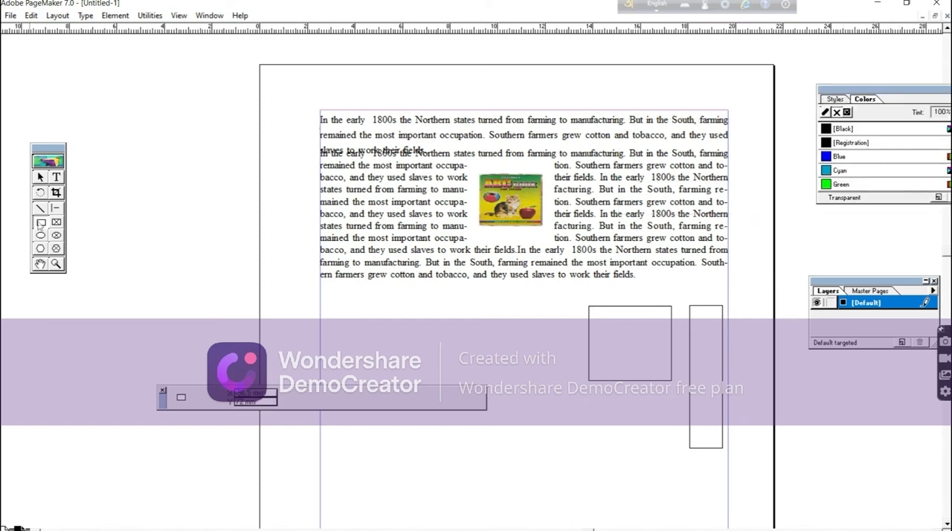
Draw a rectangle about 68 mm wide and 29 mm tall left of the others and give it the second-largest rounded corners.
{"action": "mouse_move", "coordinate": [385, 309]}
{"action": "left_mouse_down"}
{"action": "mouse_move", "coordinate": [397, 323]}
{"action": "mouse_move", "coordinate": [547, 378]}
{"action": "left_mouse_up"}
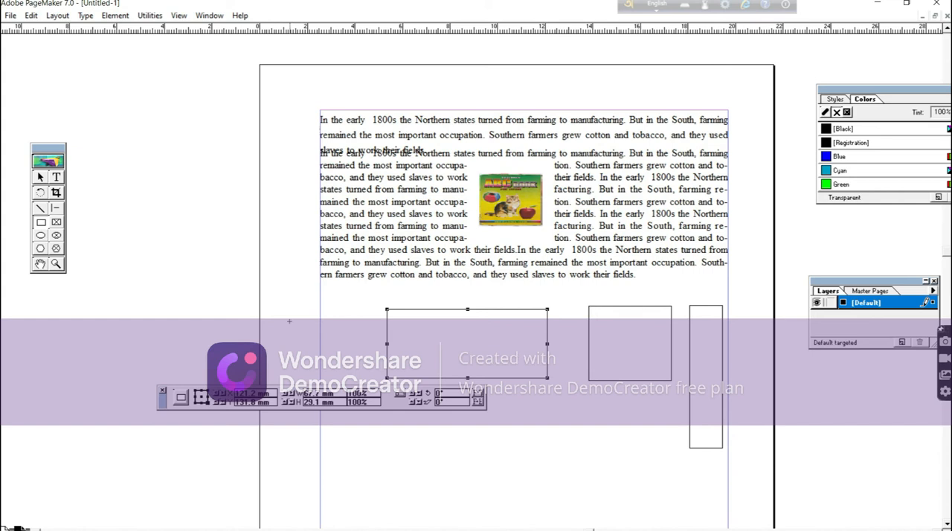
{"action": "left_click", "coordinate": [115, 15]}
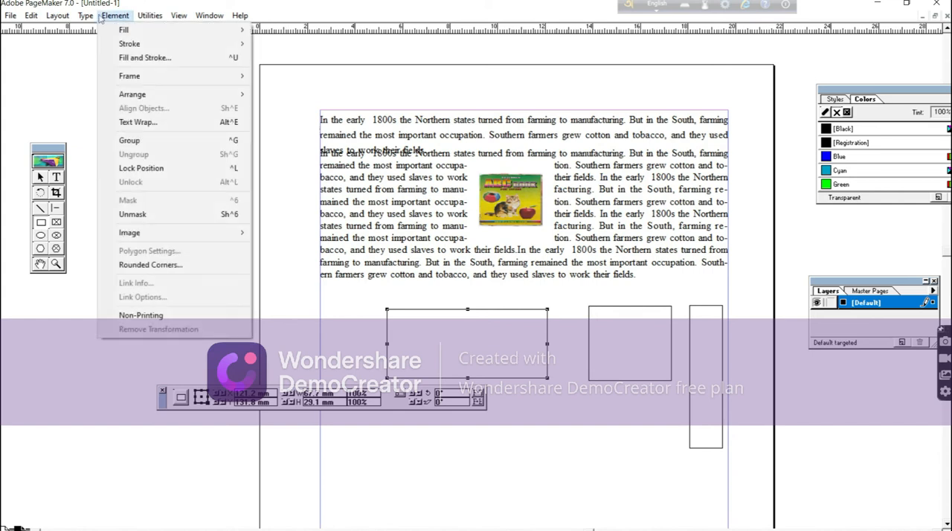
{"action": "left_click", "coordinate": [149, 271]}
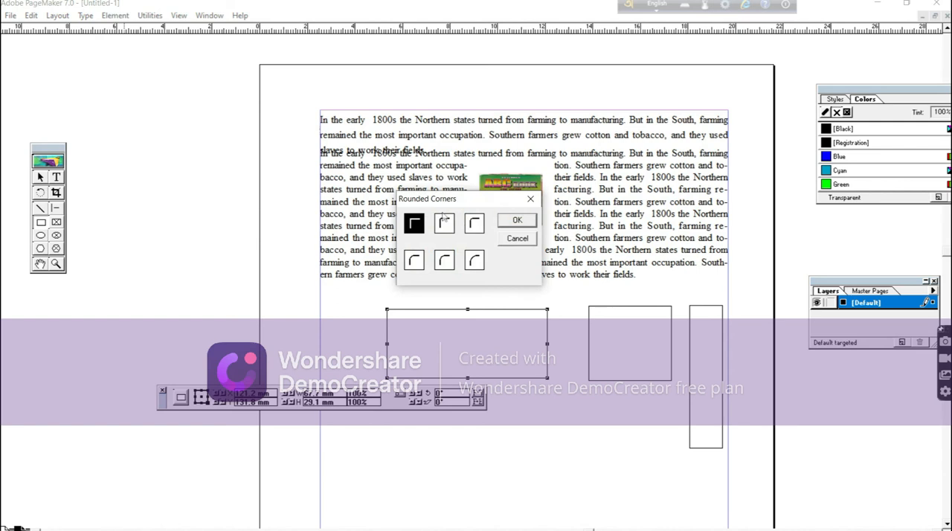
{"action": "left_click", "coordinate": [449, 227]}
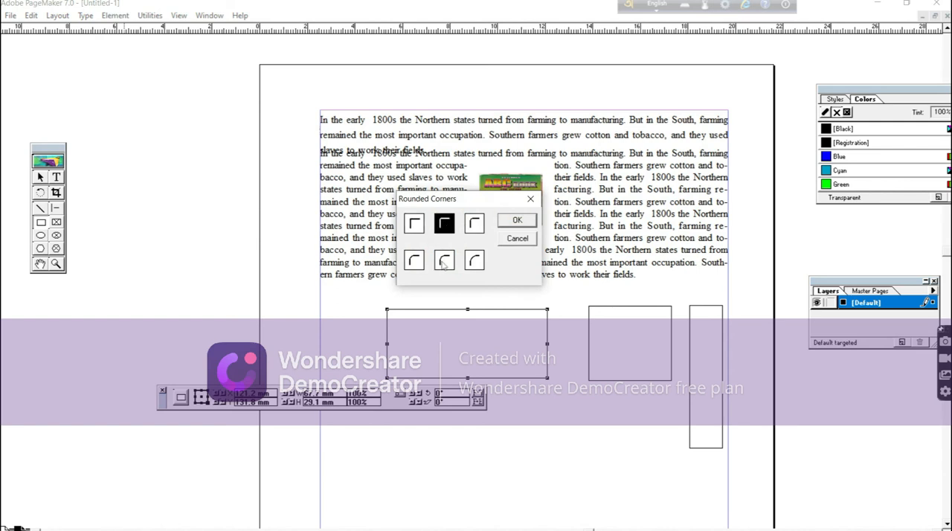
{"action": "left_click", "coordinate": [444, 260]}
{"action": "left_click", "coordinate": [517, 220]}
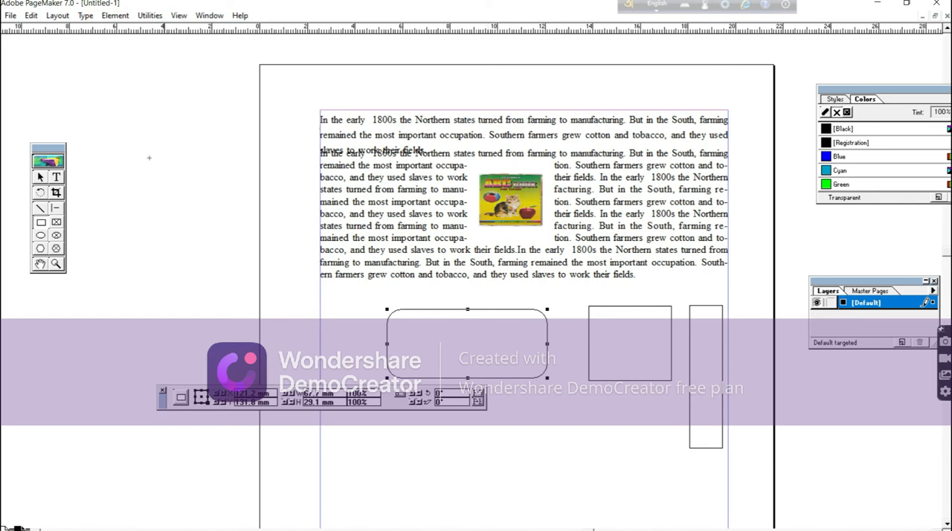
{"action": "left_click", "coordinate": [116, 15]}
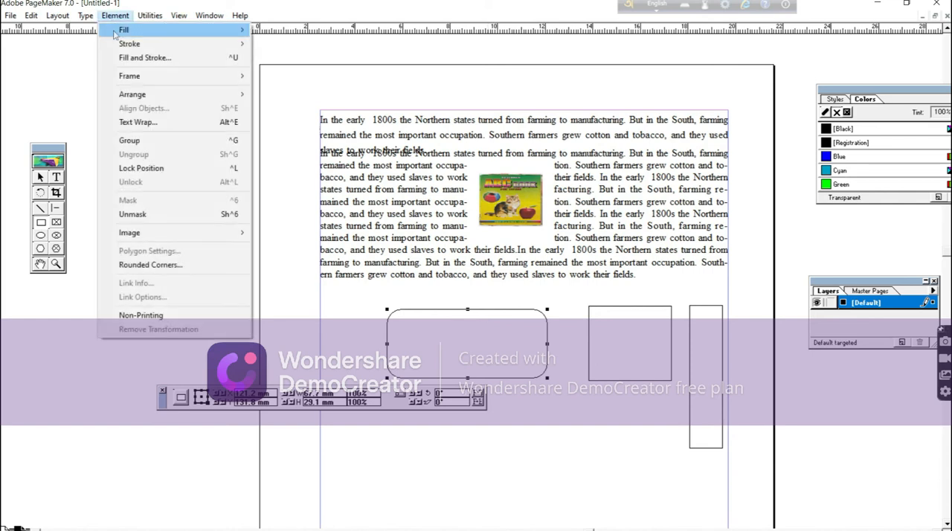
{"action": "left_click", "coordinate": [149, 265]}
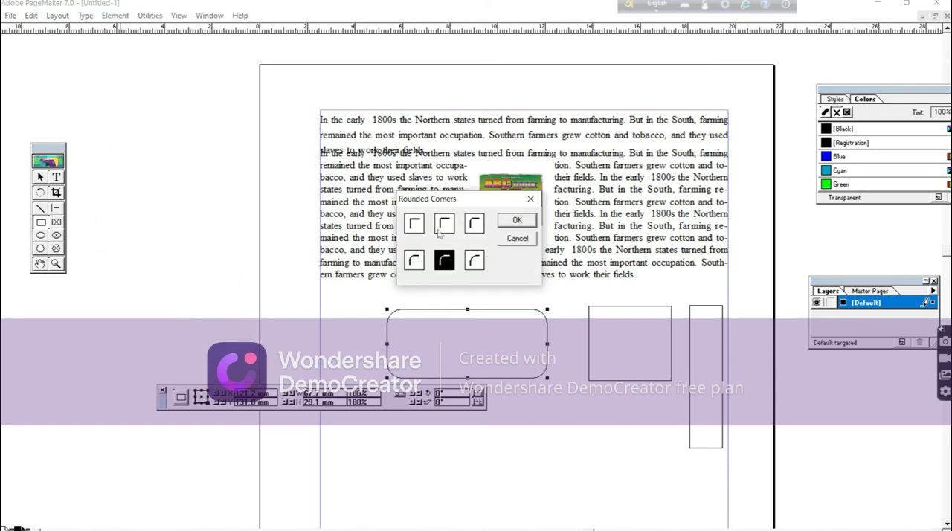
{"action": "left_click", "coordinate": [529, 223]}
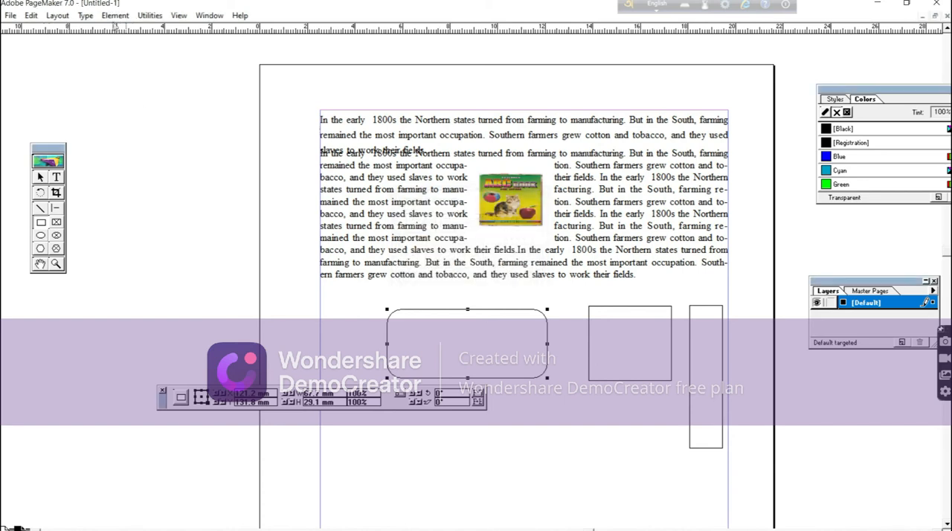
{"action": "left_click", "coordinate": [111, 16]}
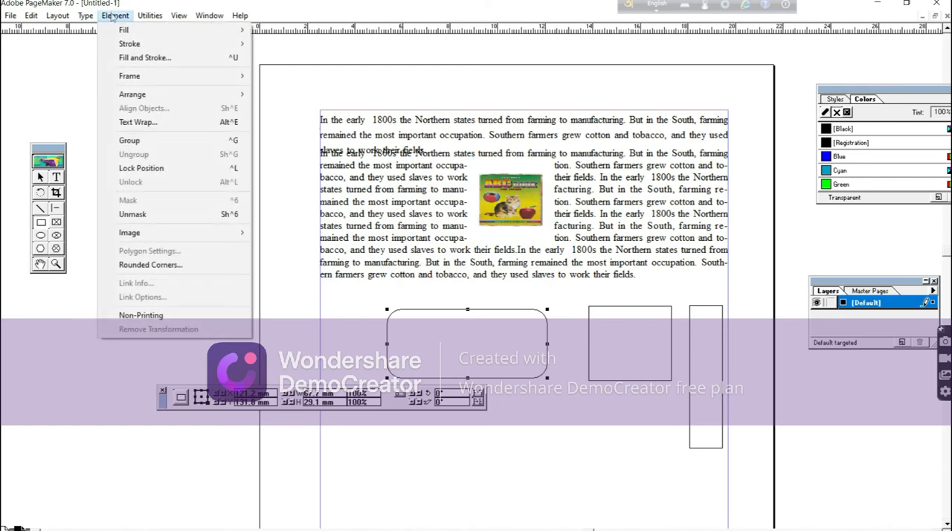
Color both the fill and the stroke of the rounded rectangle Blue.
{"action": "mouse_move", "coordinate": [141, 99]}
{"action": "left_click", "coordinate": [40, 178]}
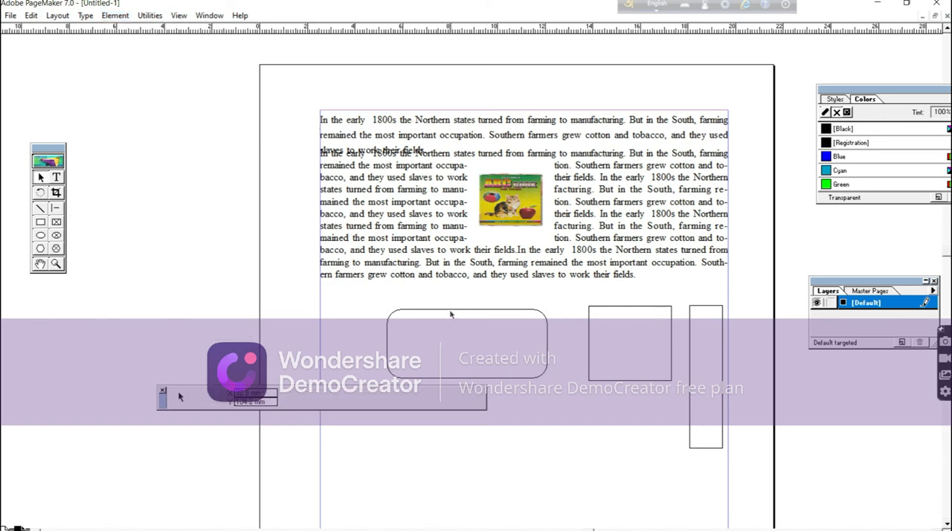
{"action": "left_click", "coordinate": [827, 157]}
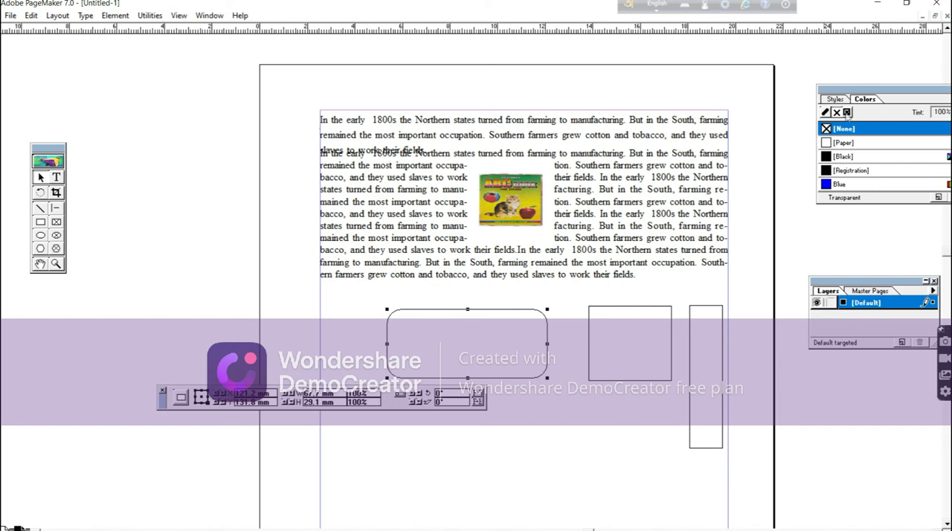
{"action": "left_click", "coordinate": [847, 112]}
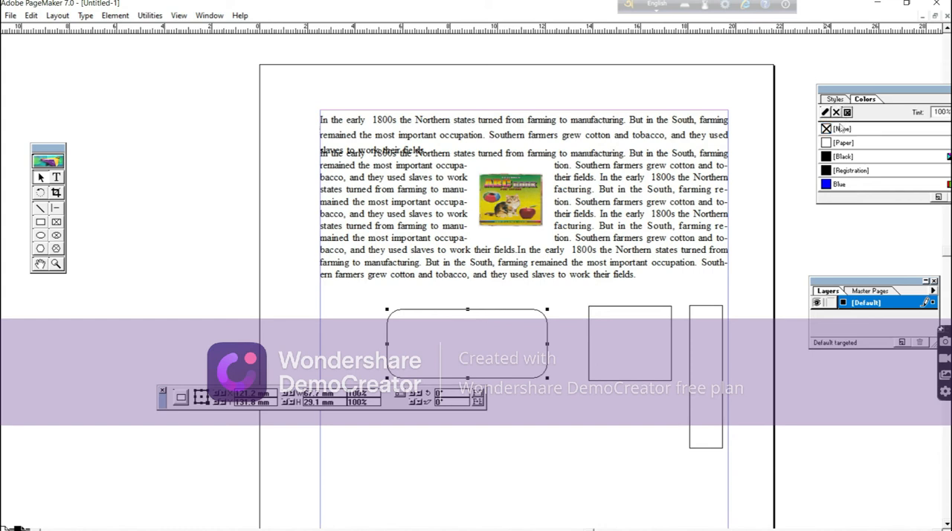
{"action": "left_click", "coordinate": [826, 185]}
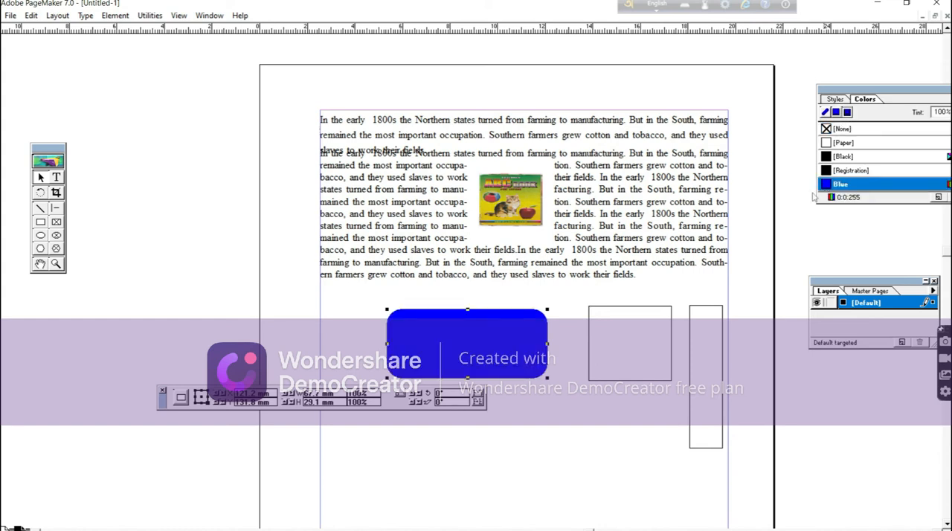
Move the Colors palette fully into view and color the fill and stroke of the wider unfilled rectangle Green.
{"action": "left_click", "coordinate": [627, 307]}
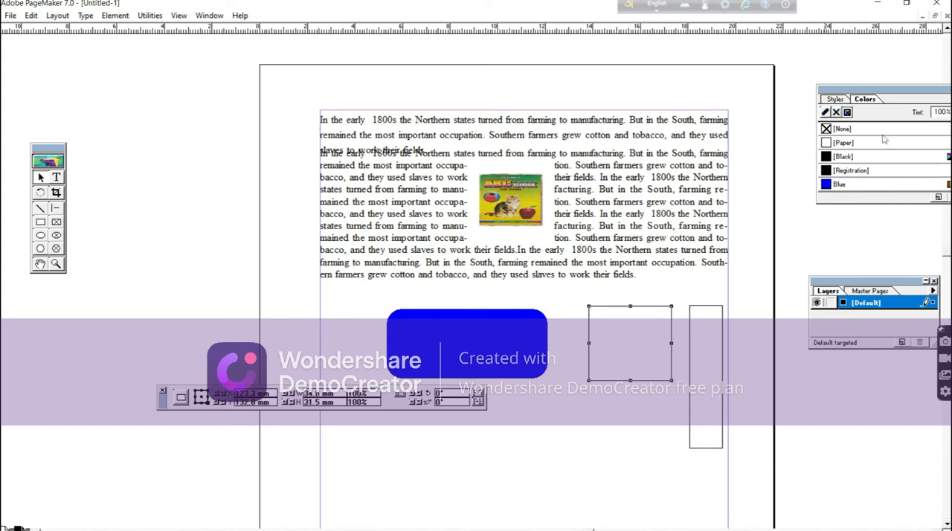
{"action": "left_click_drag", "start_coordinate": [886, 90], "coordinate": [846, 73]}
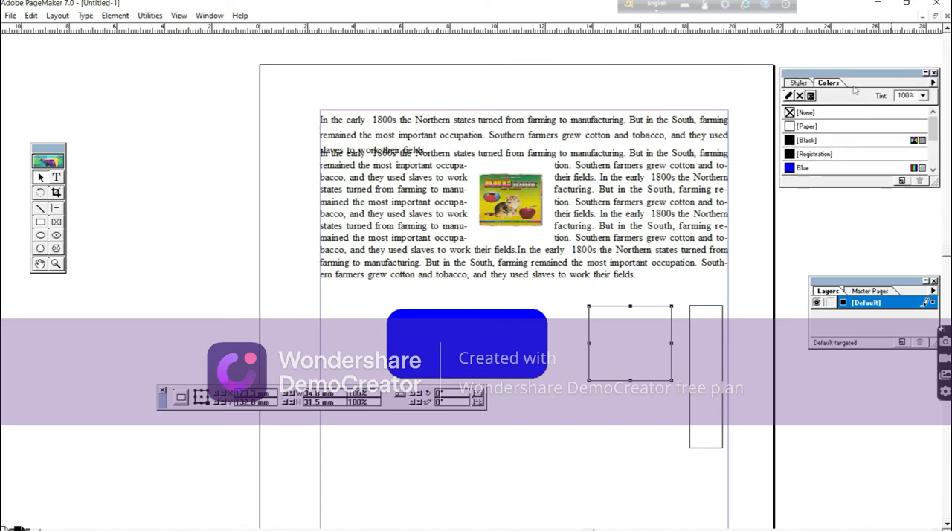
{"action": "left_click", "coordinate": [933, 170]}
{"action": "left_click", "coordinate": [933, 170]}
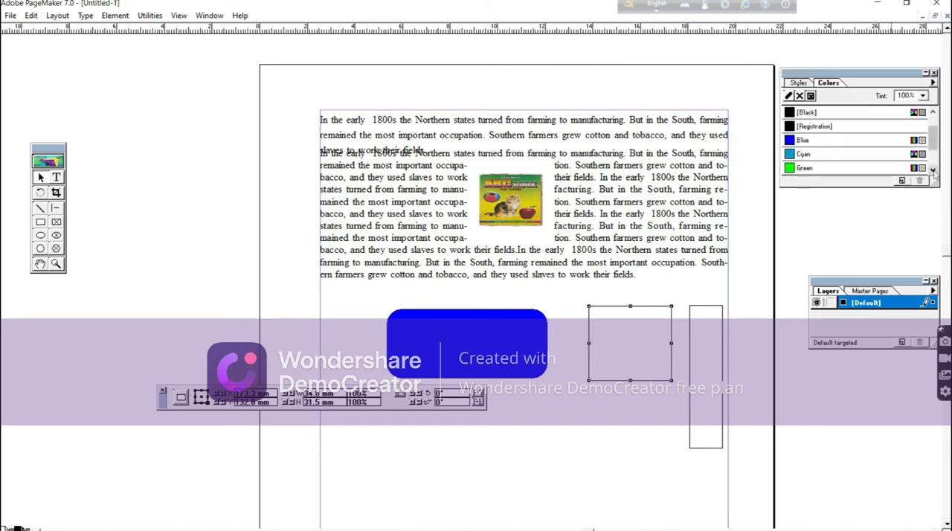
{"action": "left_click", "coordinate": [804, 168]}
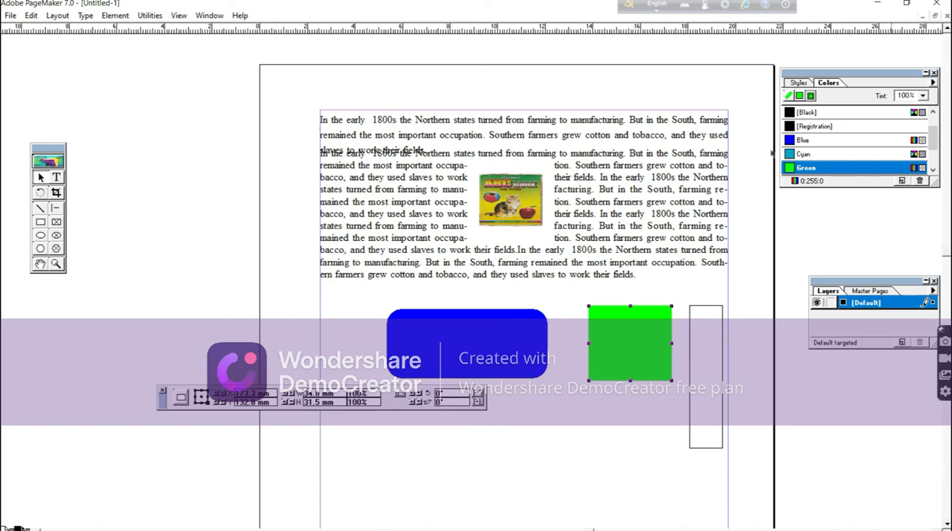
Stretch the green rectangle downward to about 63 mm tall and move it across the middle of the blue rounded rectangle.
{"action": "left_click", "coordinate": [43, 181]}
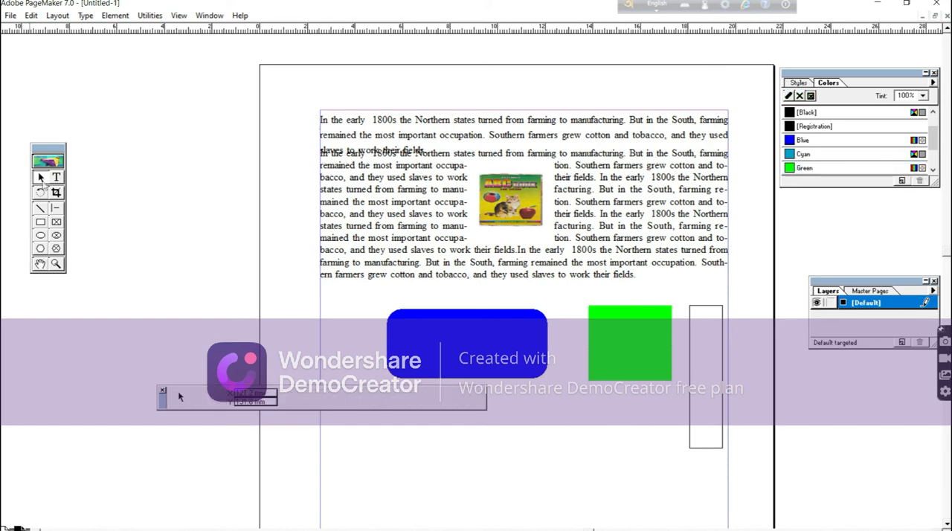
{"action": "left_click", "coordinate": [610, 354]}
{"action": "left_click_drag", "start_coordinate": [631, 380], "coordinate": [634, 455]}
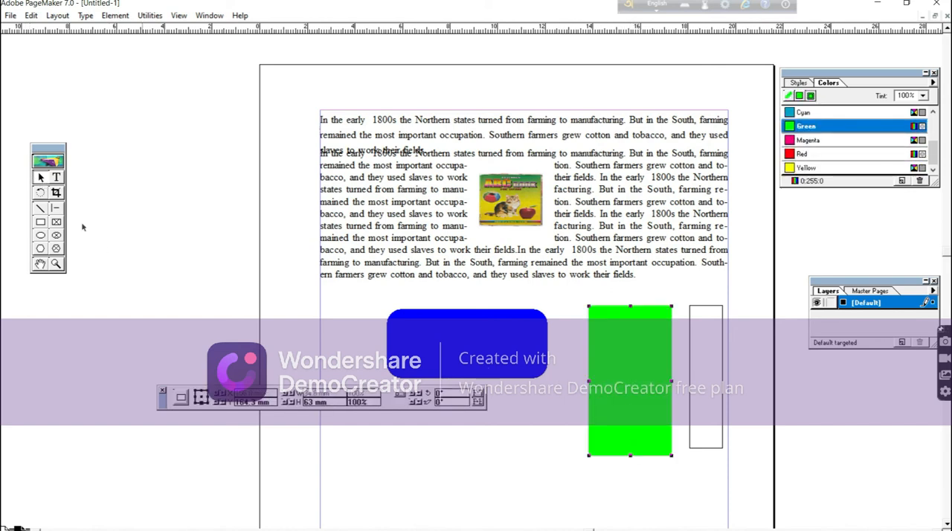
{"action": "left_click", "coordinate": [41, 178]}
{"action": "left_click_drag", "start_coordinate": [627, 367], "coordinate": [465, 336]}
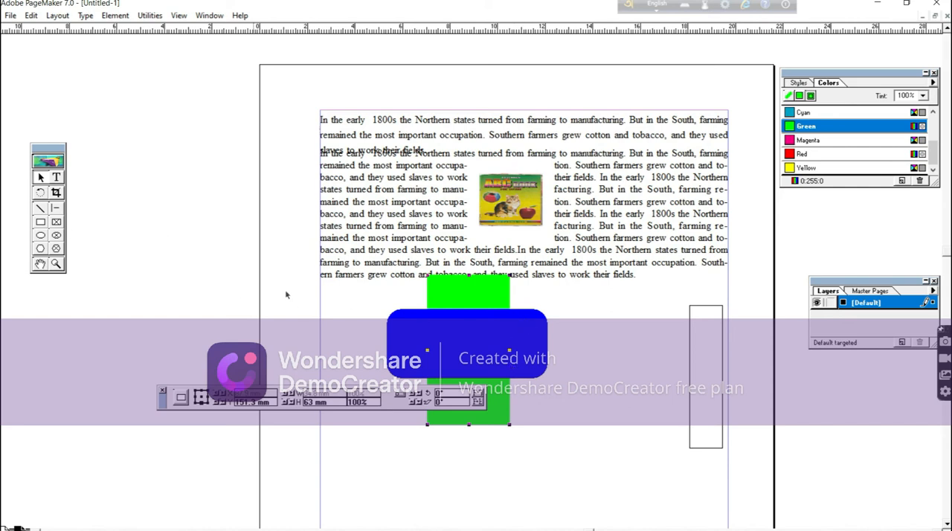
Send the blue rounded rectangle to the back and bring it to the front again.
{"action": "left_click", "coordinate": [43, 180]}
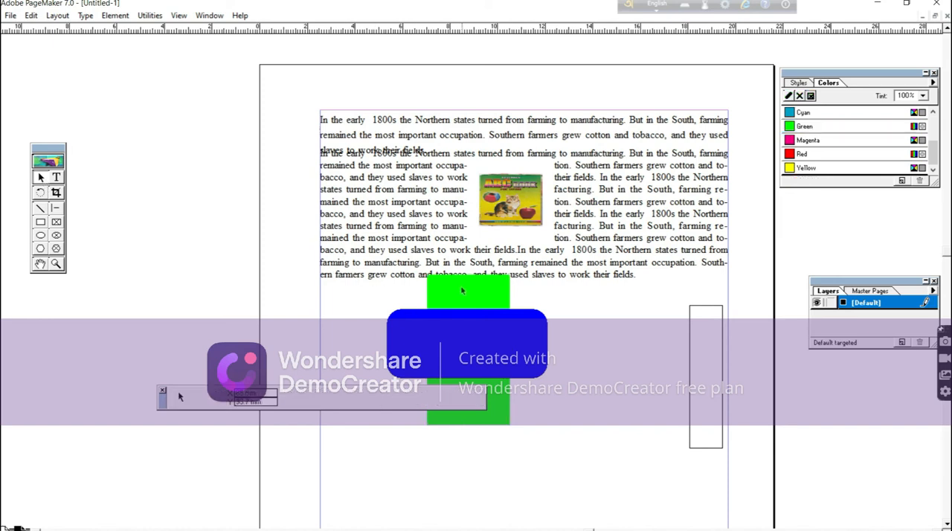
{"action": "left_click", "coordinate": [422, 315]}
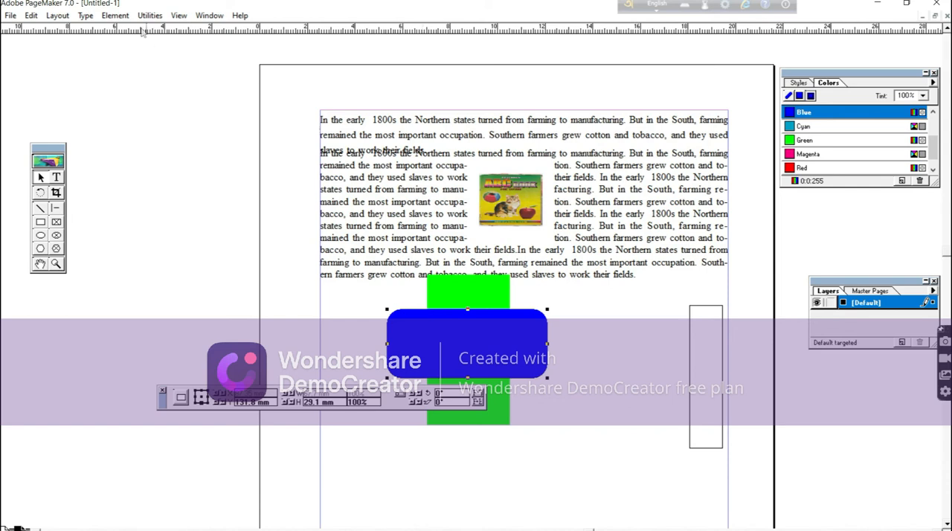
{"action": "left_click", "coordinate": [116, 15]}
{"action": "mouse_move", "coordinate": [132, 97]}
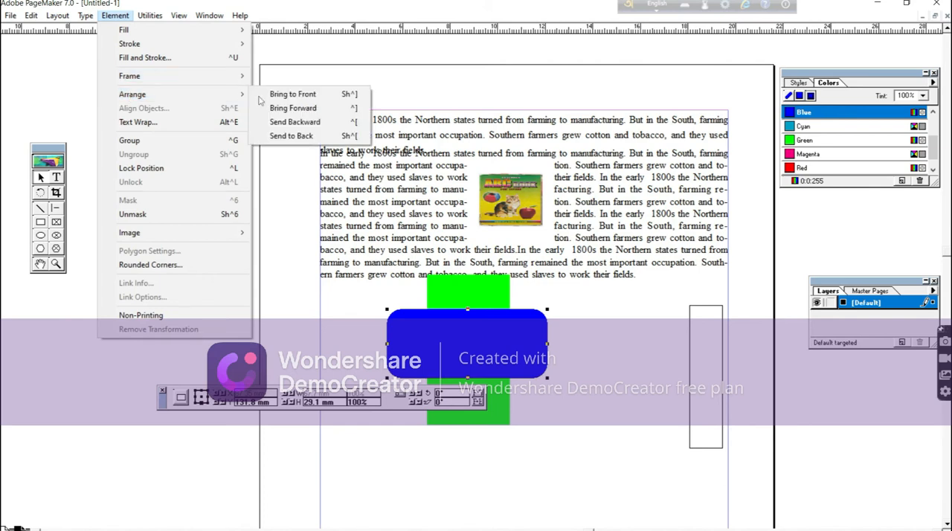
{"action": "left_click", "coordinate": [293, 137]}
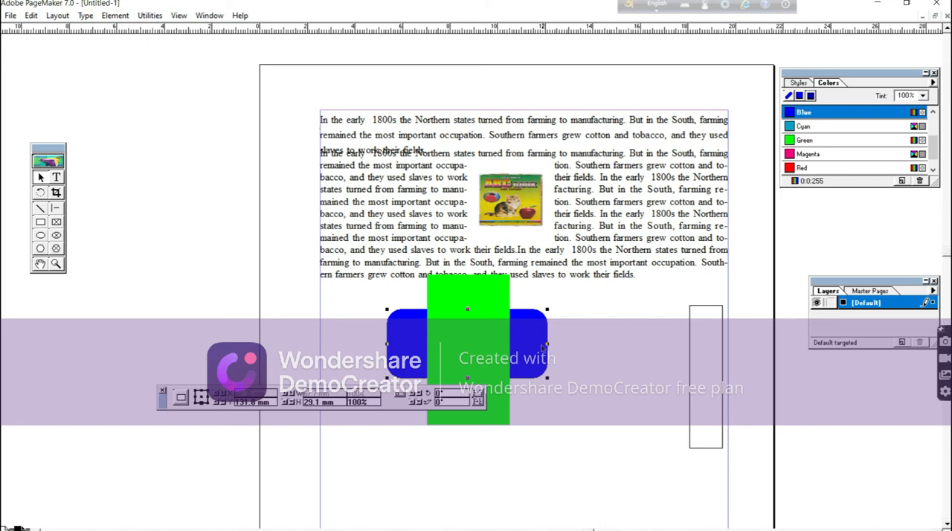
{"action": "left_click", "coordinate": [116, 15]}
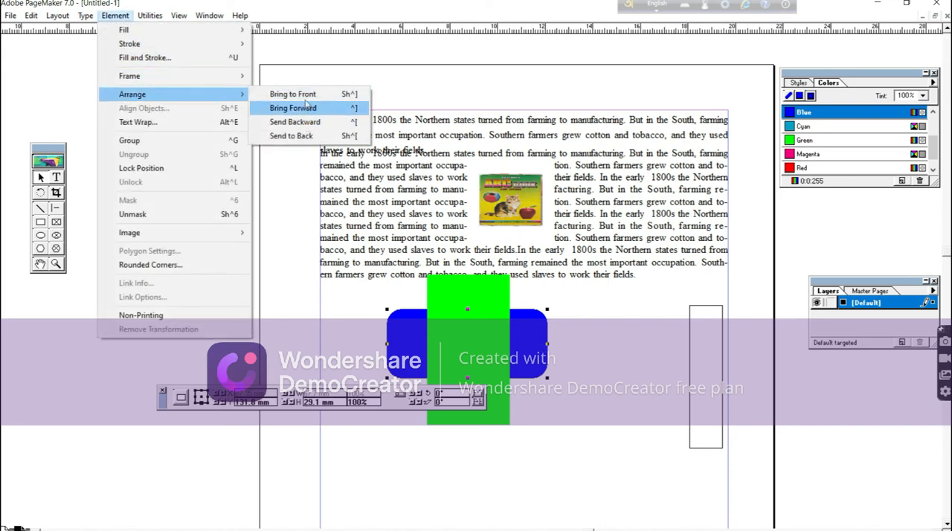
{"action": "left_click", "coordinate": [306, 95]}
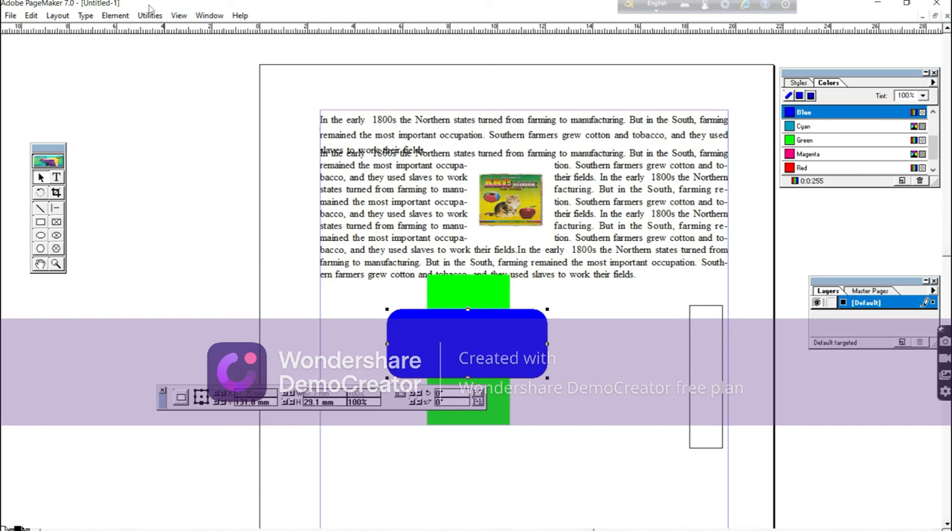
Set the blue rounded rectangle's stroke weight to the solid 6pt line.
{"action": "left_click", "coordinate": [117, 17]}
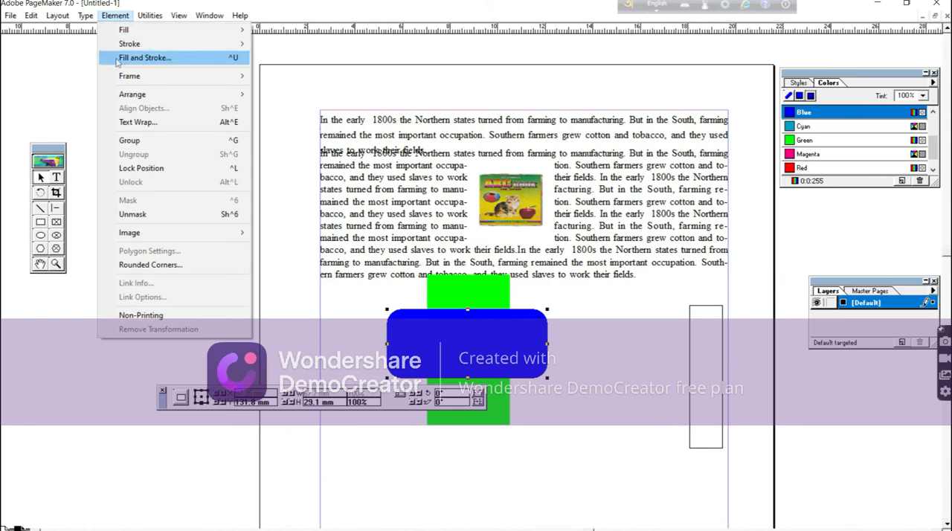
{"action": "mouse_move", "coordinate": [135, 45]}
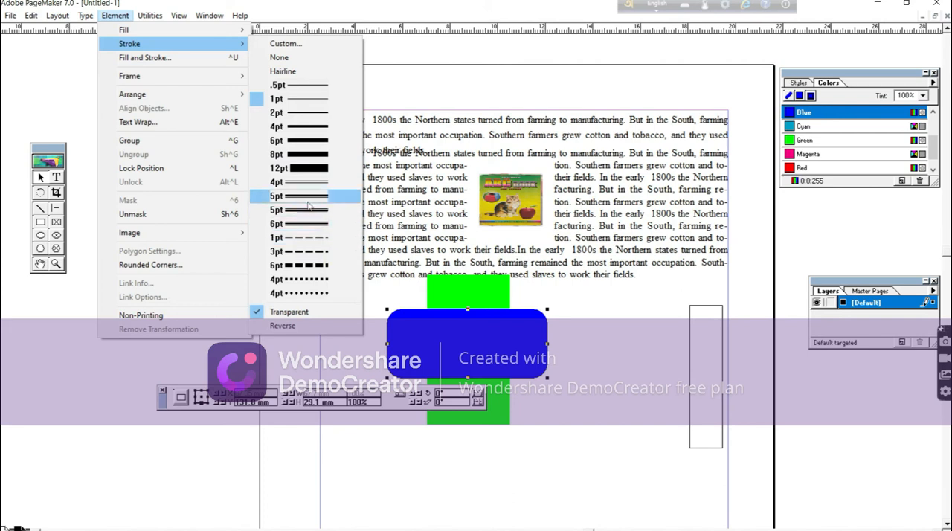
{"action": "left_click", "coordinate": [308, 141]}
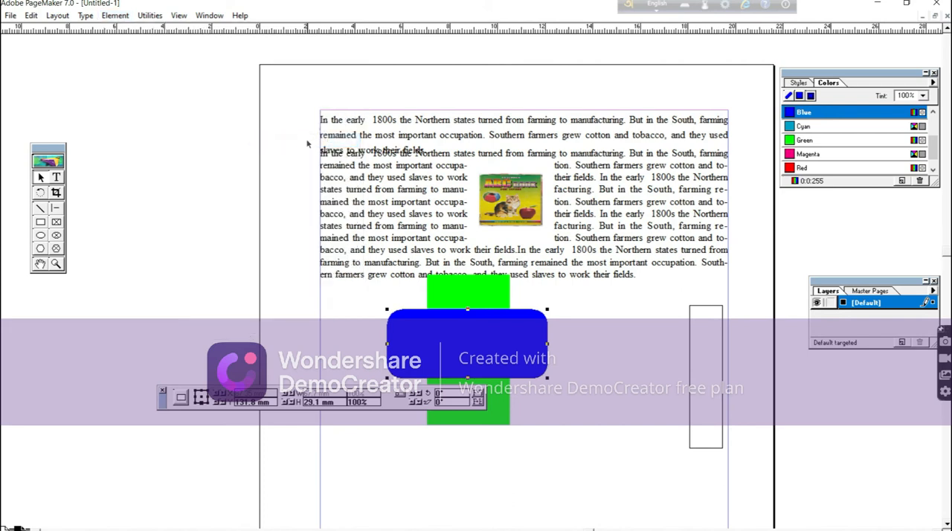
Set the blue rounded rectangle's stroke to 12pt in the Fill and Stroke settings.
{"action": "left_click", "coordinate": [115, 16]}
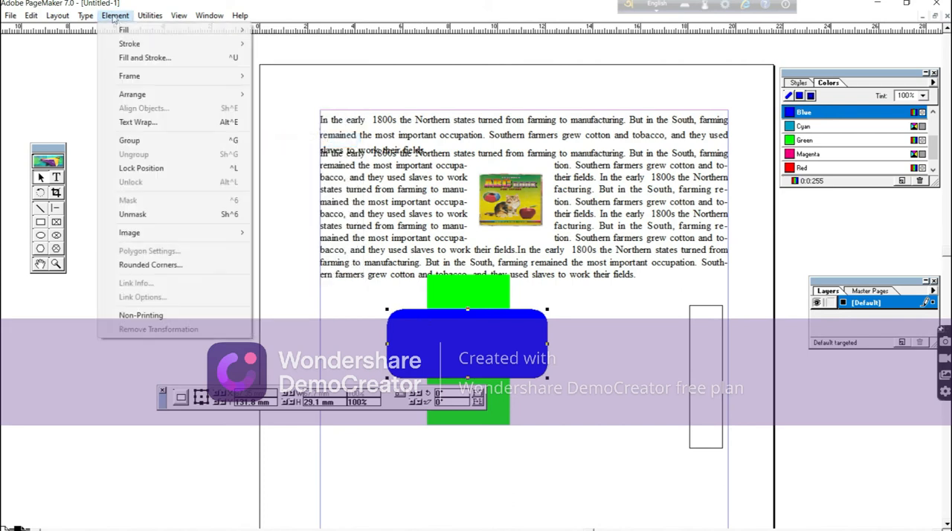
{"action": "left_click", "coordinate": [138, 59]}
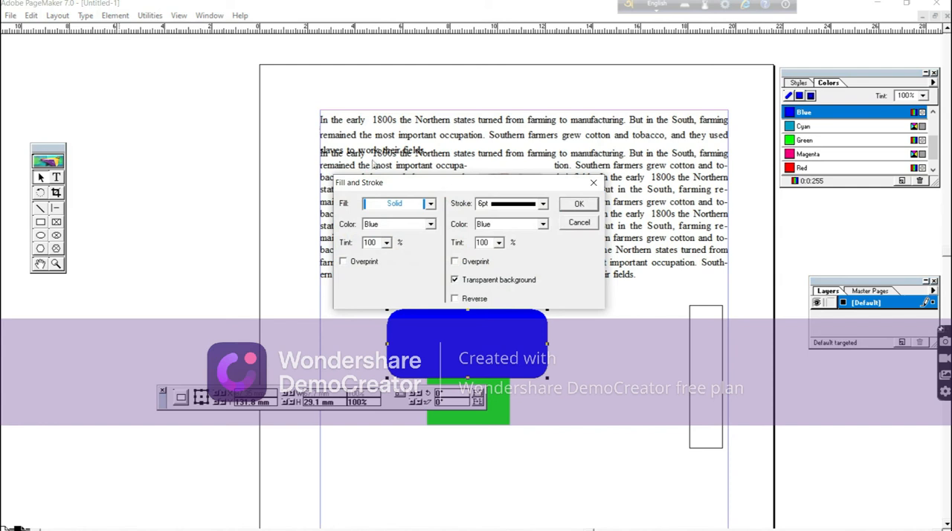
{"action": "left_click", "coordinate": [543, 206]}
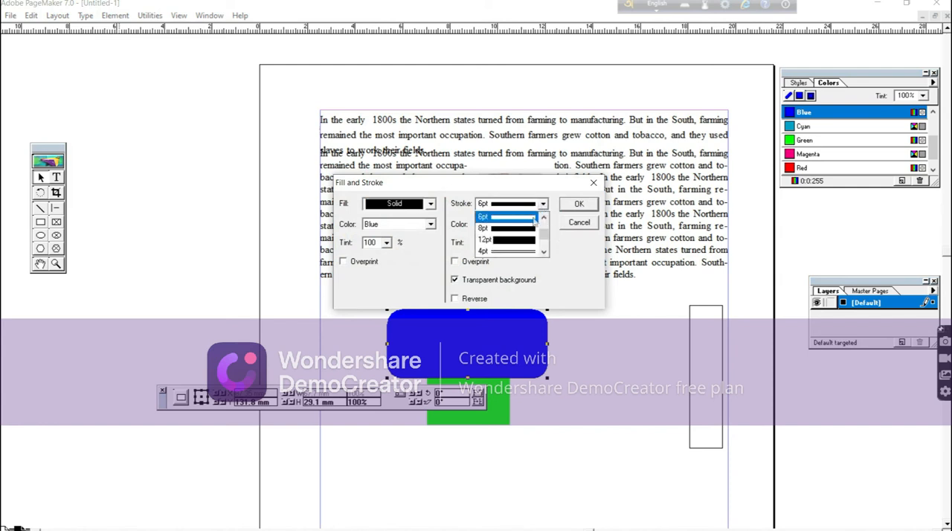
{"action": "left_click", "coordinate": [508, 240]}
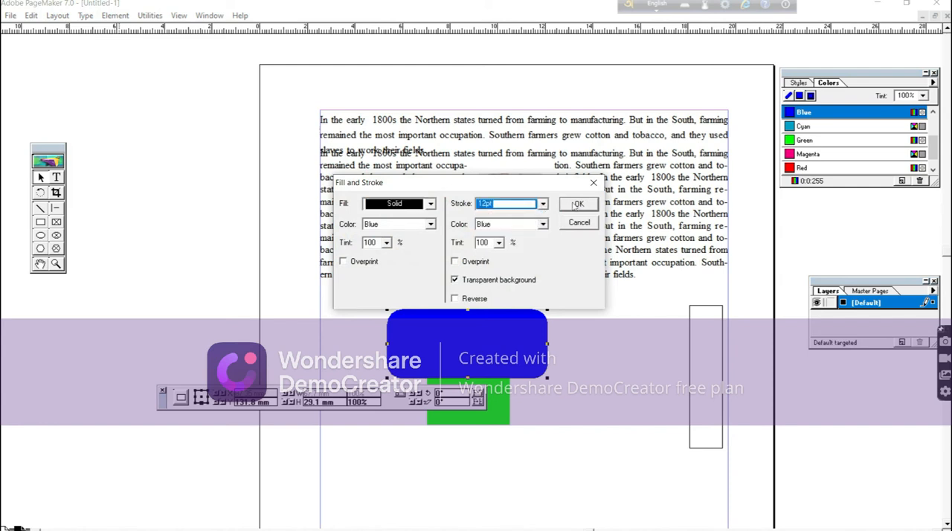
{"action": "left_click", "coordinate": [577, 204]}
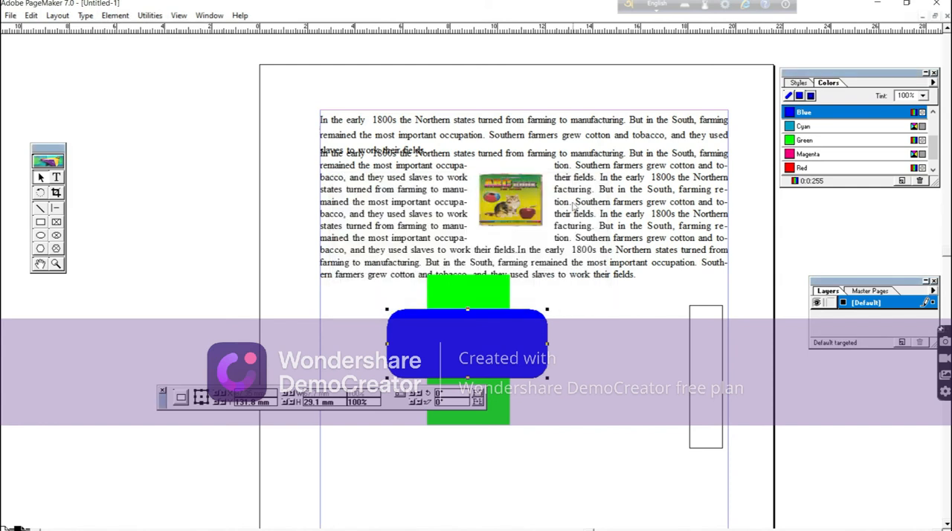
{"action": "left_click", "coordinate": [114, 16]}
{"action": "mouse_move", "coordinate": [115, 46]}
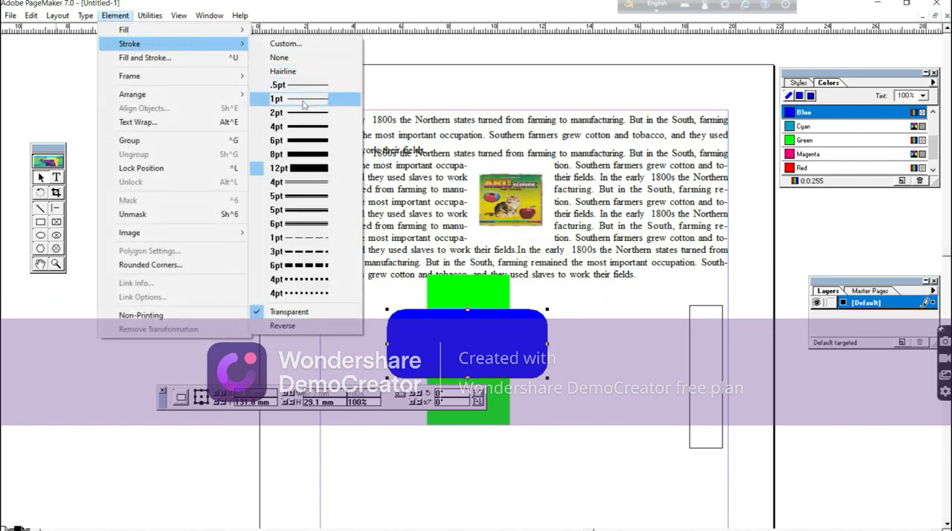
{"action": "left_click", "coordinate": [613, 322]}
Move the blue rounded rectangle between the green and the narrow rectangle and color its stroke Magenta.
{"action": "left_click_drag", "start_coordinate": [504, 315], "coordinate": [637, 298]}
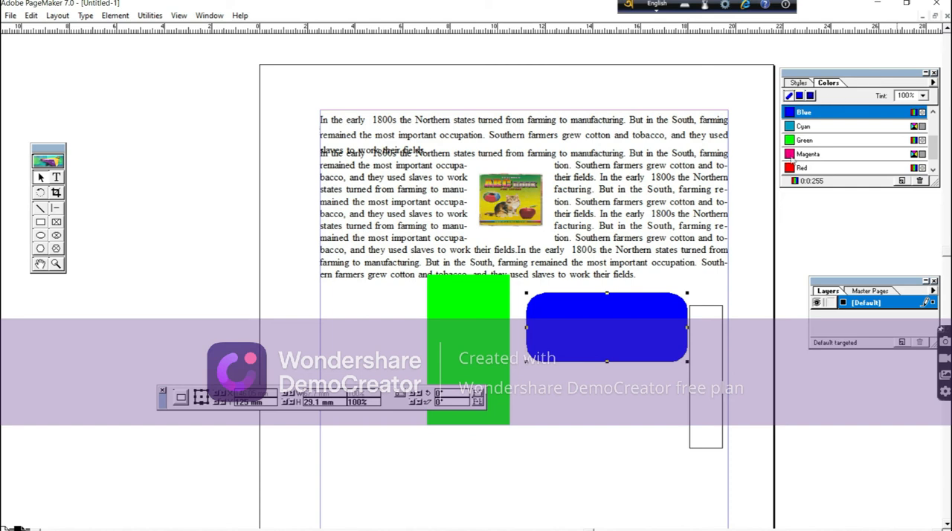
{"action": "left_click", "coordinate": [790, 154]}
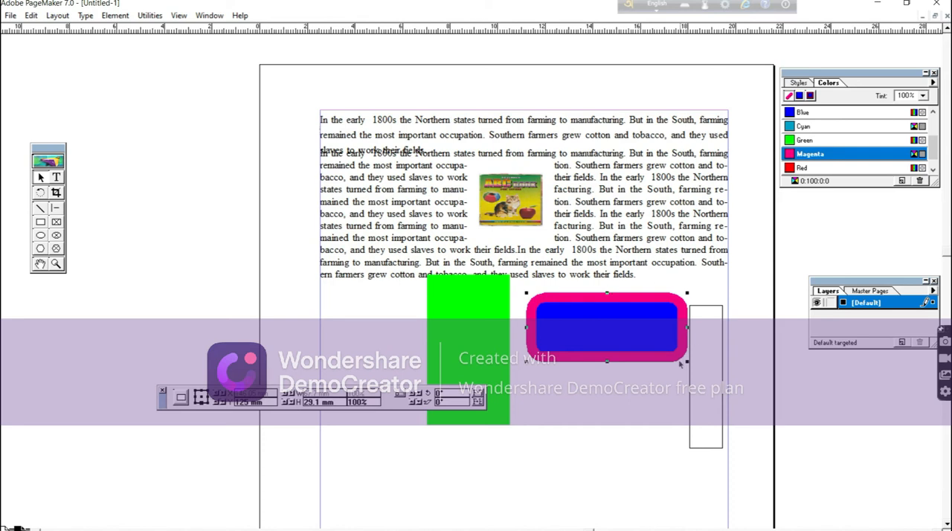
Set the rounded rectangle's stroke to None.
{"action": "left_click", "coordinate": [114, 16]}
{"action": "mouse_move", "coordinate": [130, 49]}
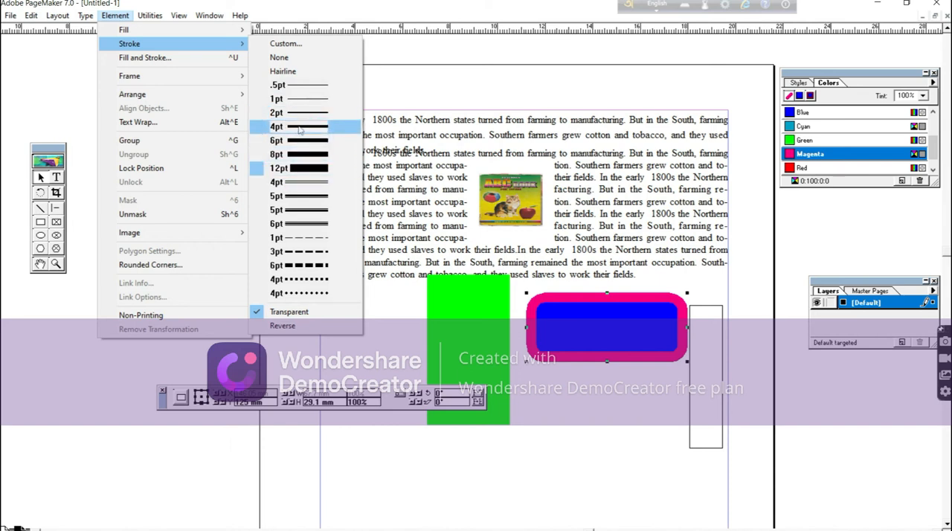
{"action": "left_click", "coordinate": [279, 59]}
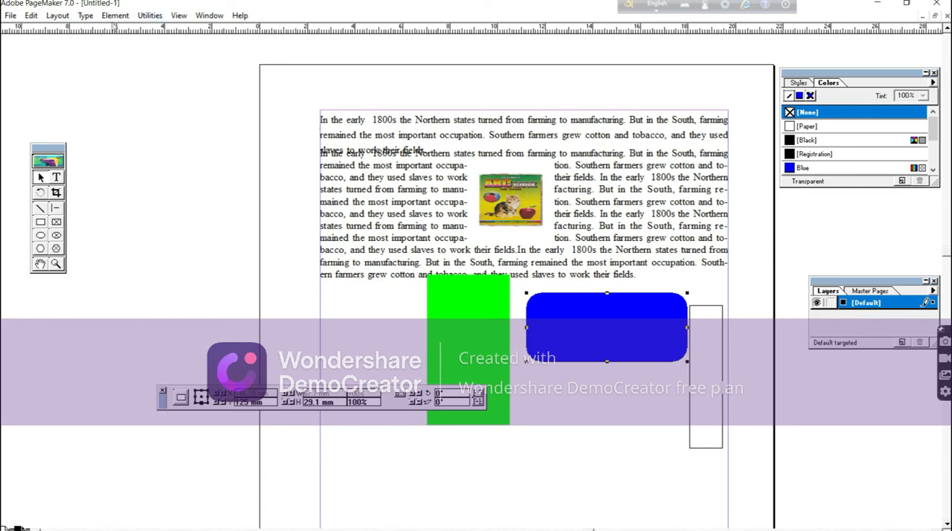
{"action": "left_click", "coordinate": [116, 16]}
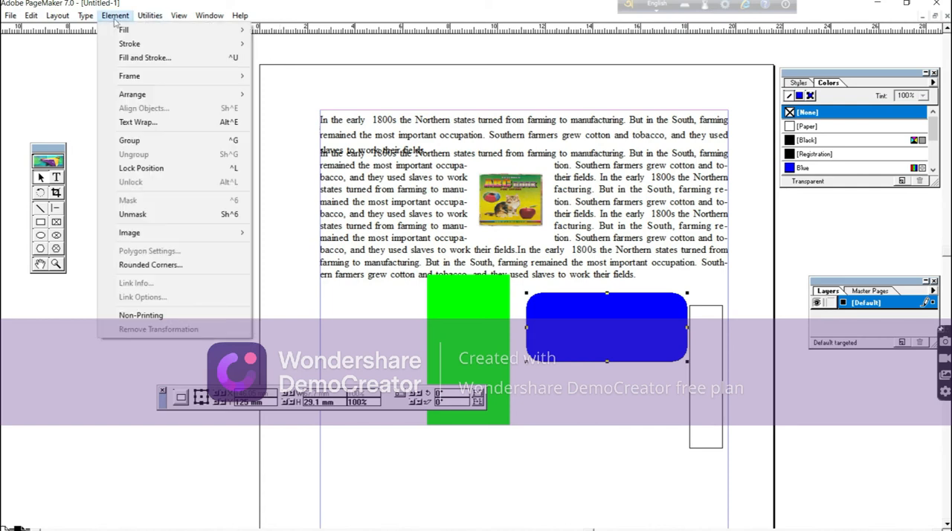
{"action": "mouse_move", "coordinate": [137, 17]}
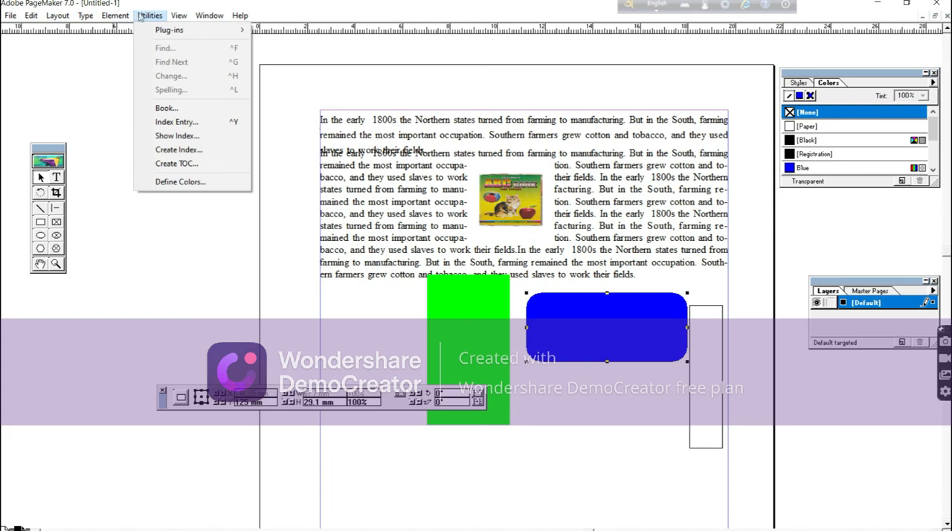
{"action": "mouse_move", "coordinate": [179, 17]}
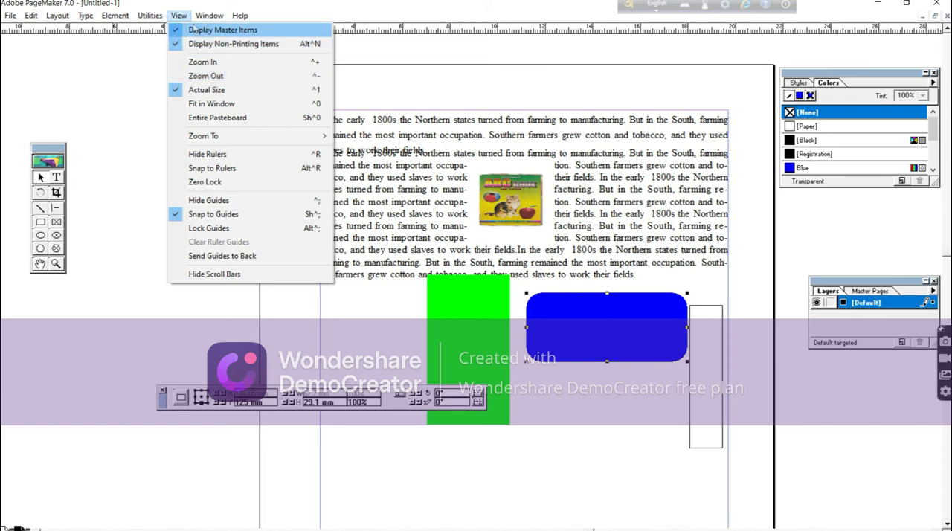
{"action": "mouse_move", "coordinate": [208, 18]}
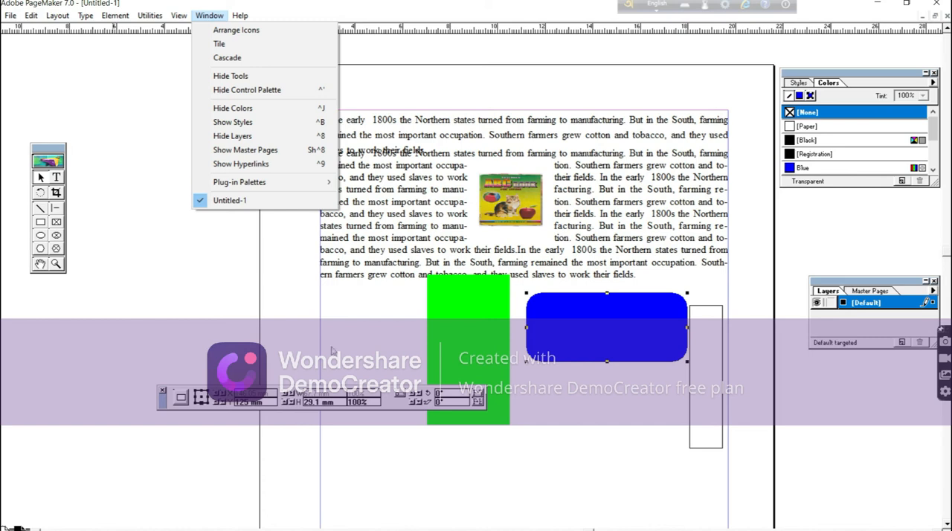
{"action": "left_click", "coordinate": [373, 304]}
{"action": "left_click", "coordinate": [369, 297]}
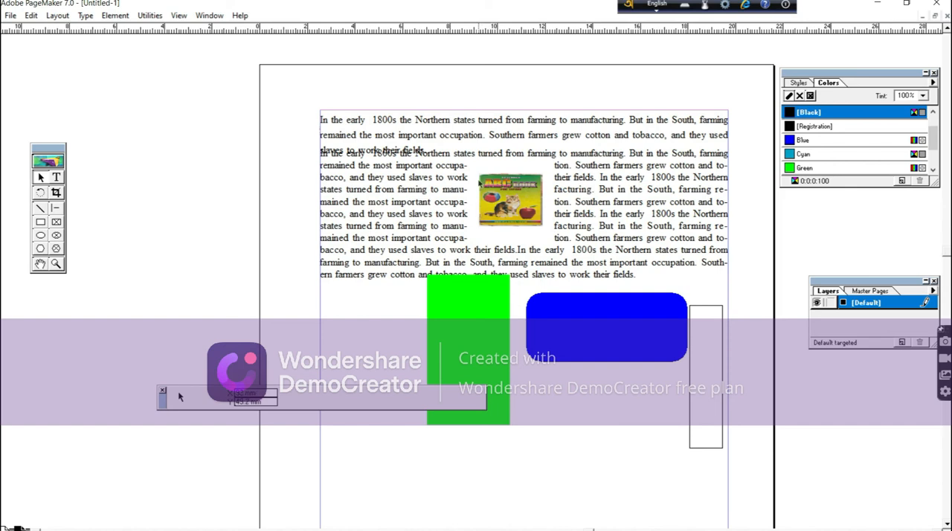
Insert 2 pages after the current page using the Document Master.
{"action": "left_click", "coordinate": [86, 16]}
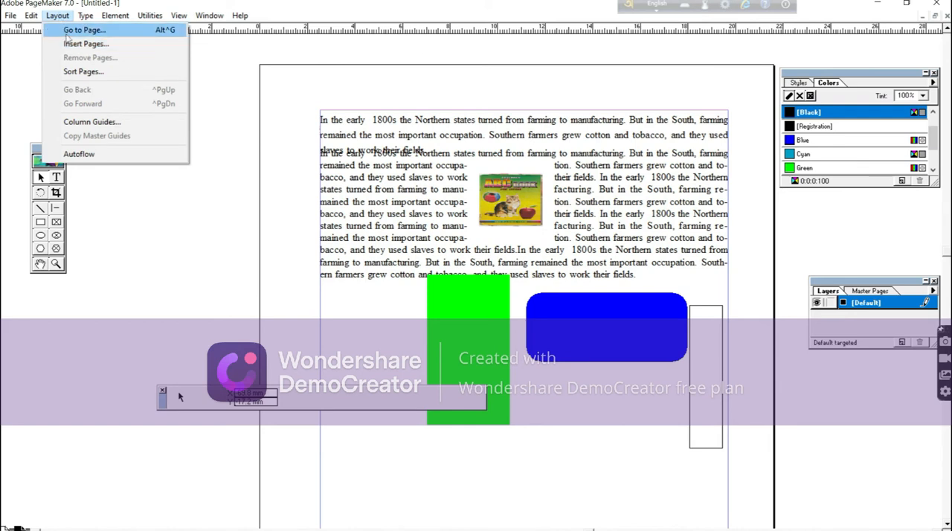
{"action": "left_click", "coordinate": [78, 47]}
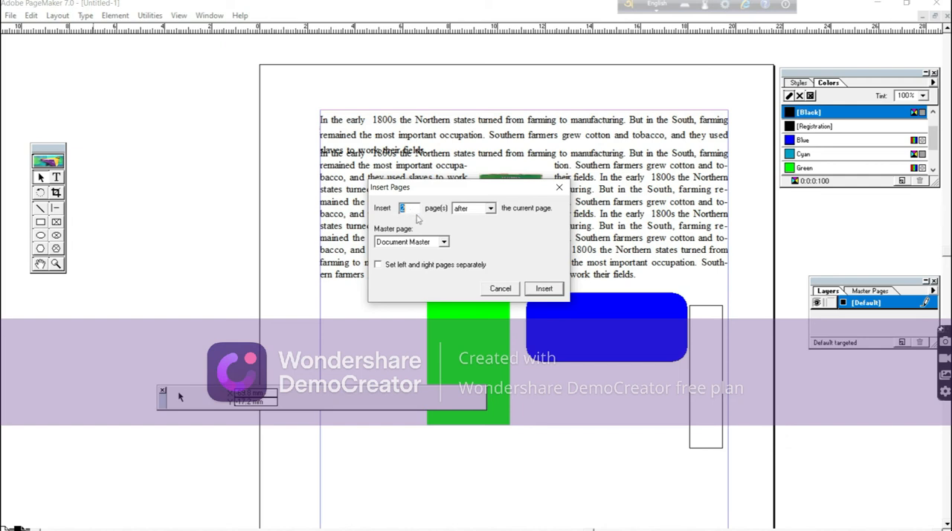
{"action": "left_click", "coordinate": [547, 290]}
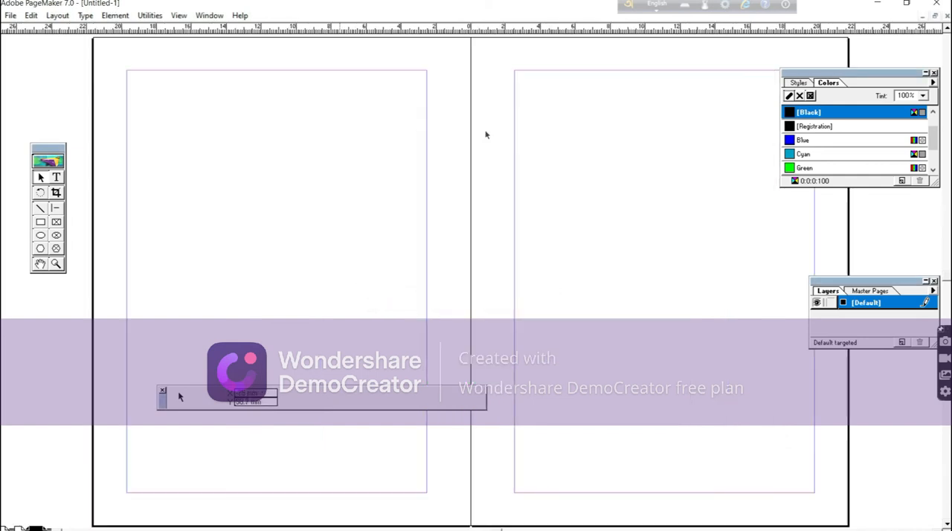
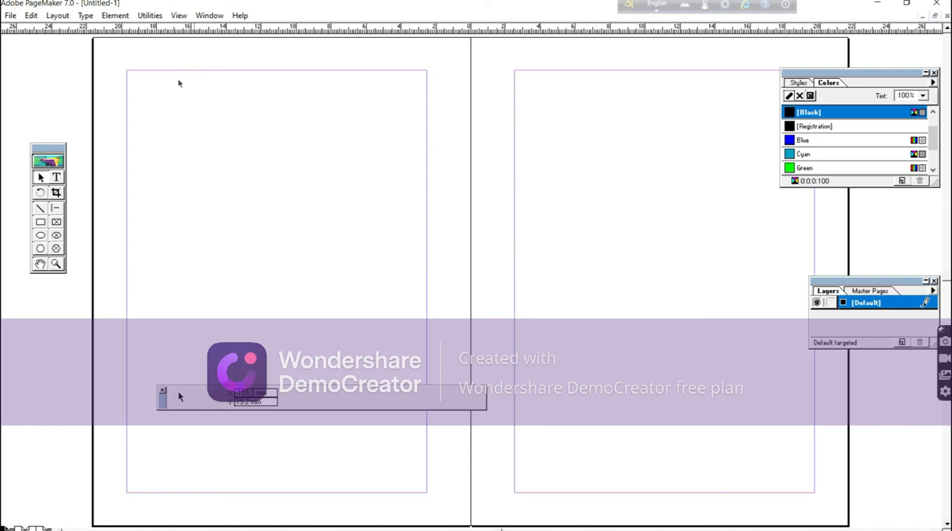
Add the header text "Computer Fundamental" above the top margin of the left master page.
{"action": "left_click", "coordinate": [57, 179]}
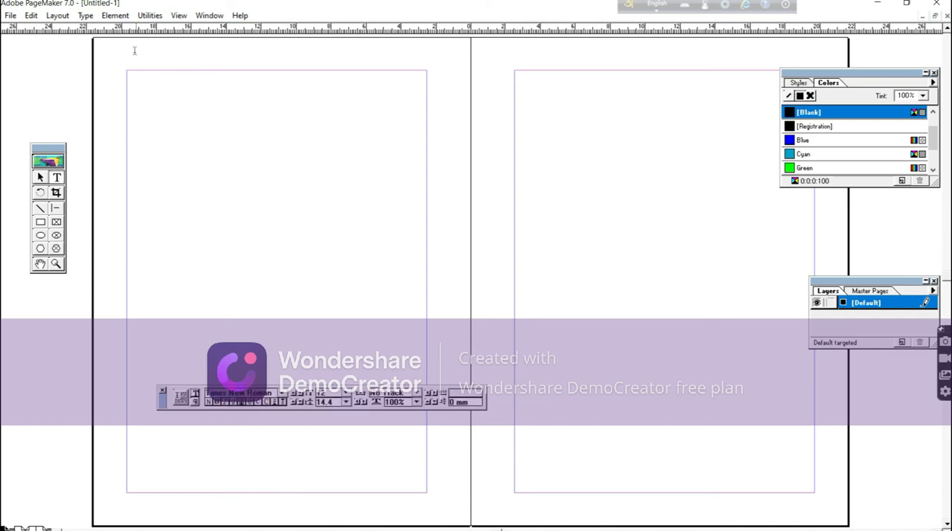
{"action": "left_click_drag", "start_coordinate": [133, 48], "coordinate": [315, 64]}
{"action": "type", "text": "q"}
{"action": "type", "text": "omput"}
{"action": "type", "text": "er "}
{"action": "type", "text": "Fun"}
{"action": "type", "text": "da"}
{"action": "type", "text": "menta"}
{"action": "type", "text": "l"}
Go to the spread after page 1 and insert 2 pages after it using the Document Master.
{"action": "left_click", "coordinate": [19, 529]}
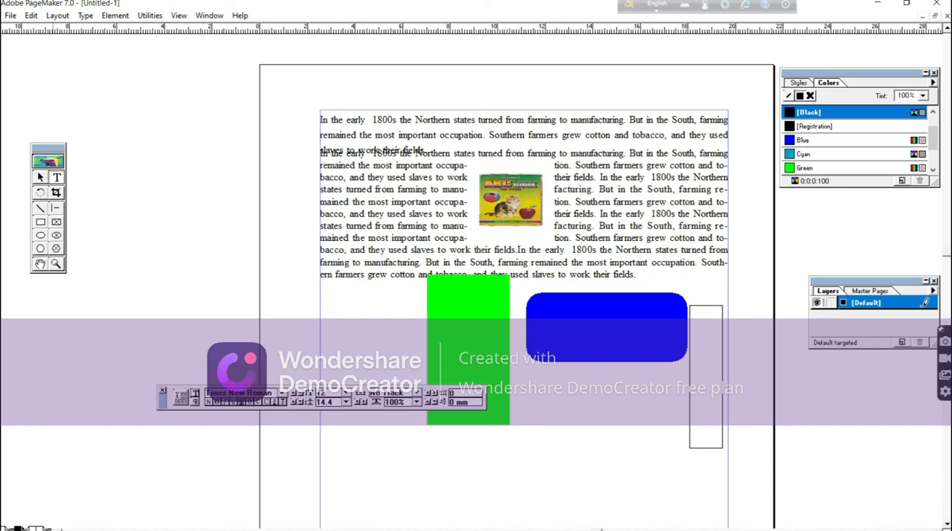
{"action": "left_click", "coordinate": [36, 529]}
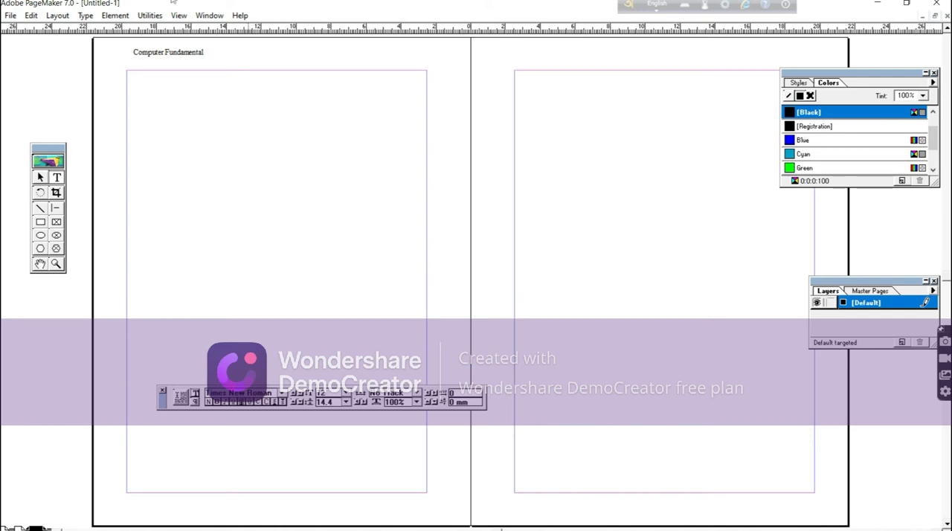
{"action": "left_click", "coordinate": [58, 21]}
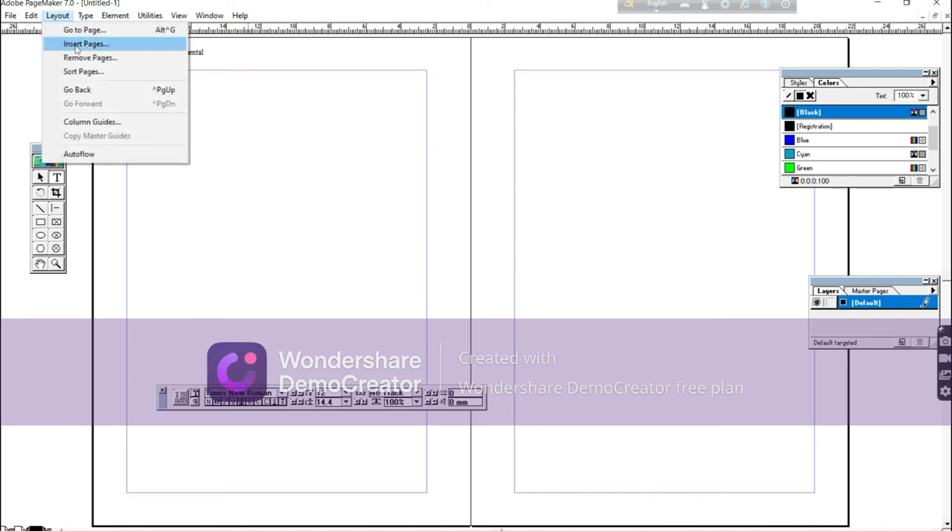
{"action": "left_click", "coordinate": [76, 44]}
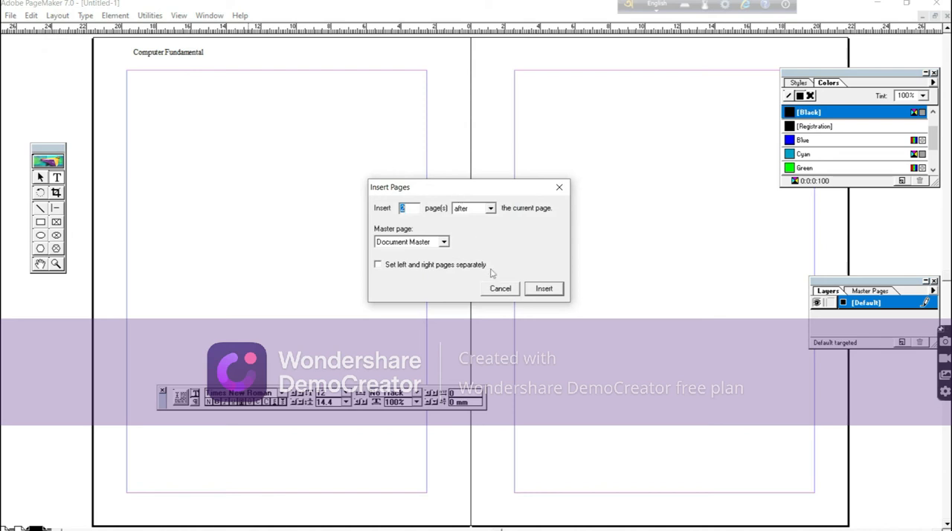
{"action": "left_click", "coordinate": [544, 289]}
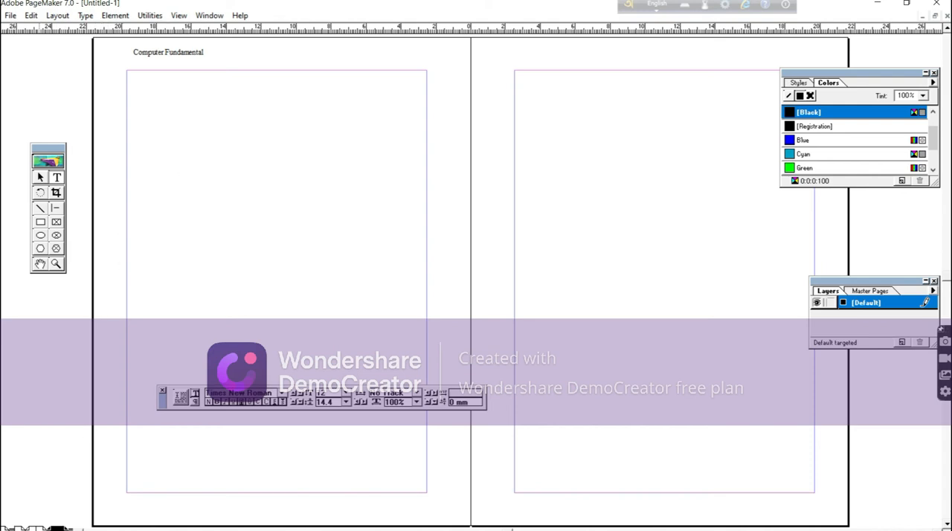
On page 1, add the heading "MEMORY" at the left margin below the green rectangle.
{"action": "left_click", "coordinate": [19, 529]}
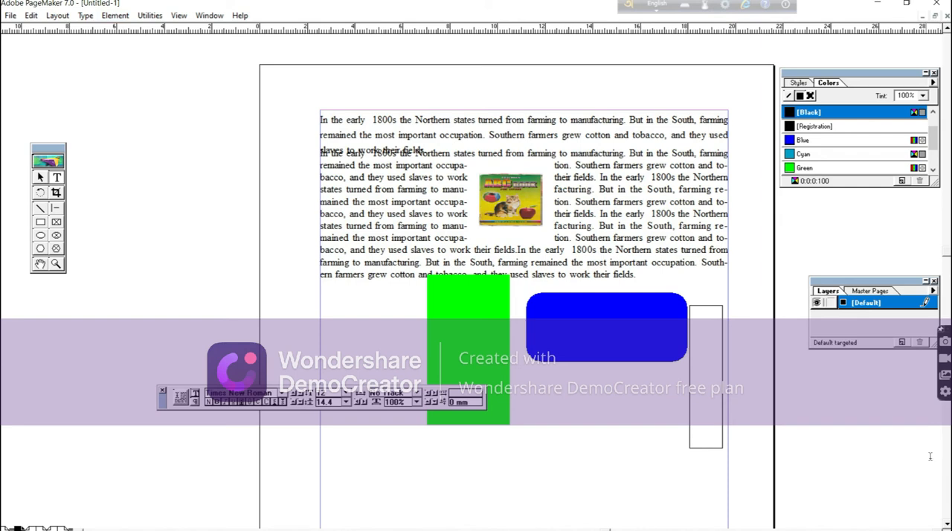
{"action": "scroll", "coordinate": [874, 506], "scroll_direction": "down", "scroll_amount": 3}
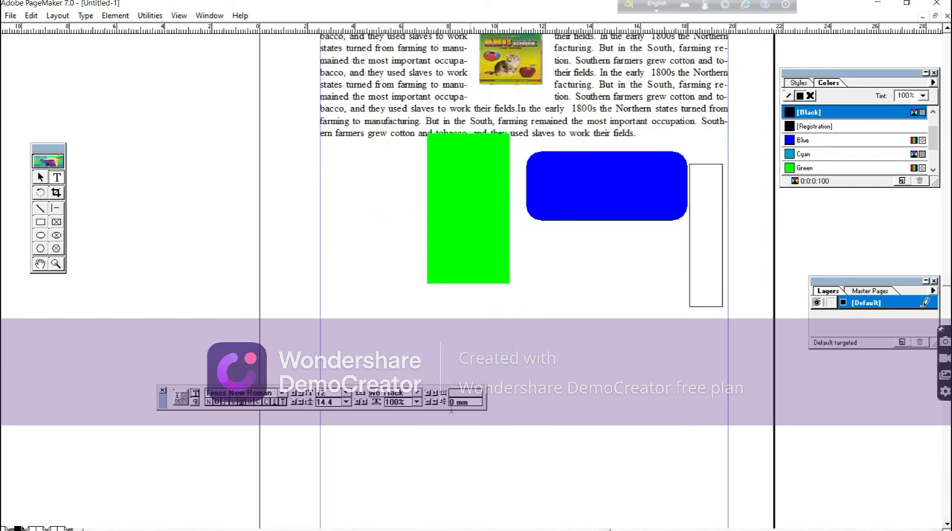
{"action": "left_click", "coordinate": [326, 301]}
{"action": "type", "text": "MEMORY"}
{"action": "key", "text": "Return"}
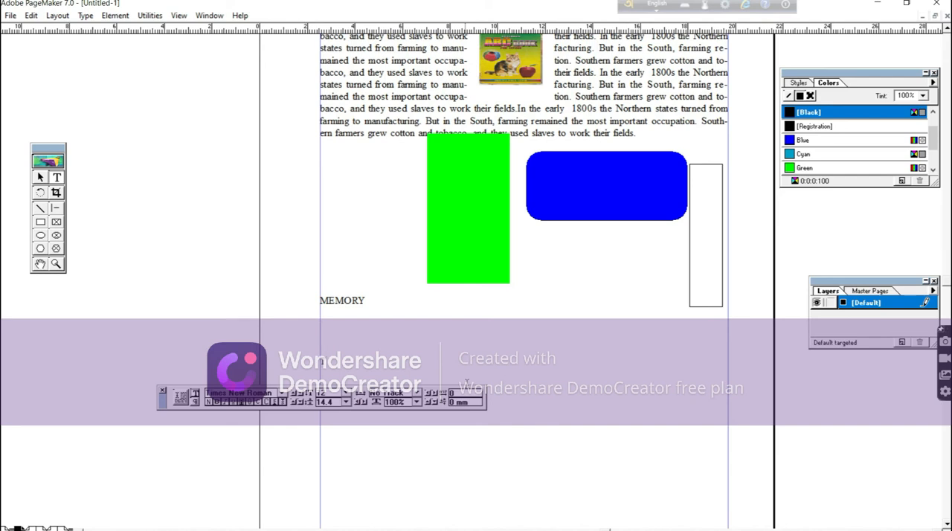
Add the line "TYPES PRIMARY MEMORY" a few lines below the "MEMORY" heading.
{"action": "type", "text": "TYPES"}
{"action": "type", "text": " OF"}
{"action": "type", "text": " MEMORY"}
{"action": "type", "text": " MEMO"}
{"action": "type", "text": "RY"}
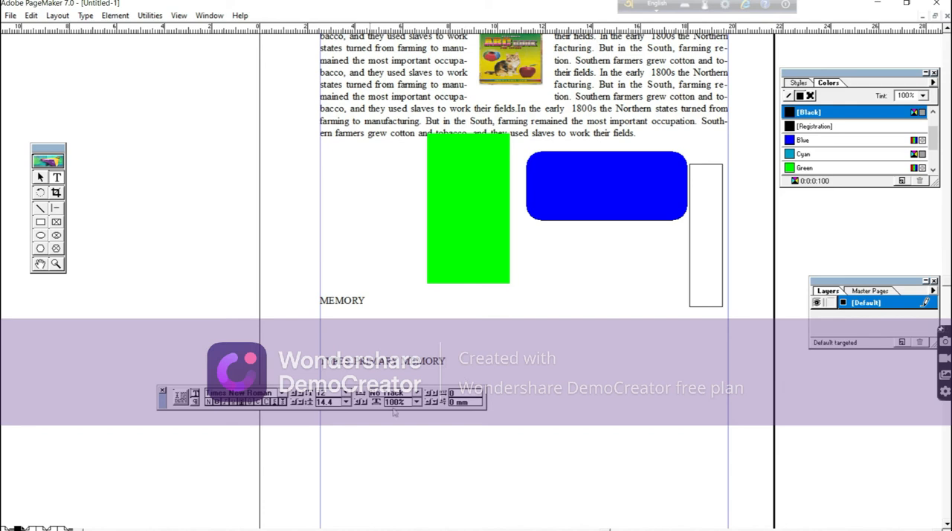
{"action": "left_click", "coordinate": [317, 301]}
{"action": "left_click_drag", "start_coordinate": [318, 301], "coordinate": [377, 303]}
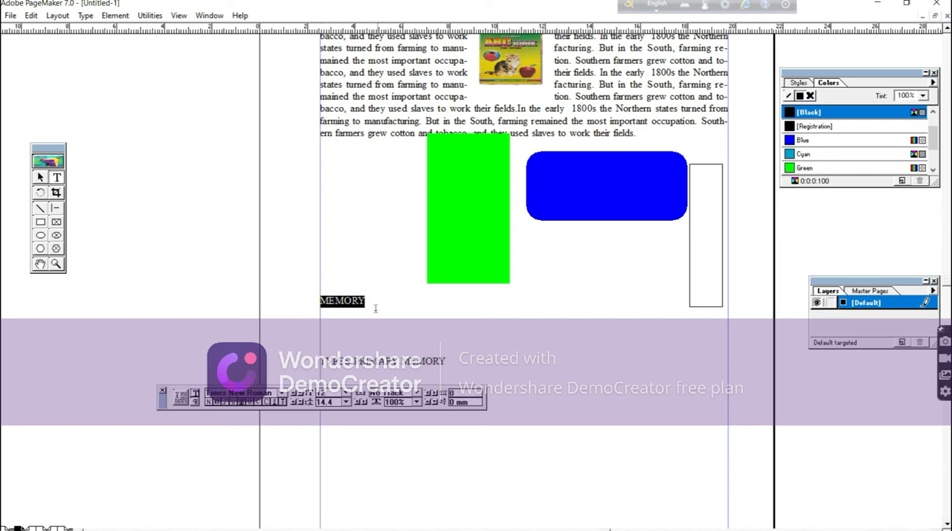
{"action": "left_click", "coordinate": [353, 329]}
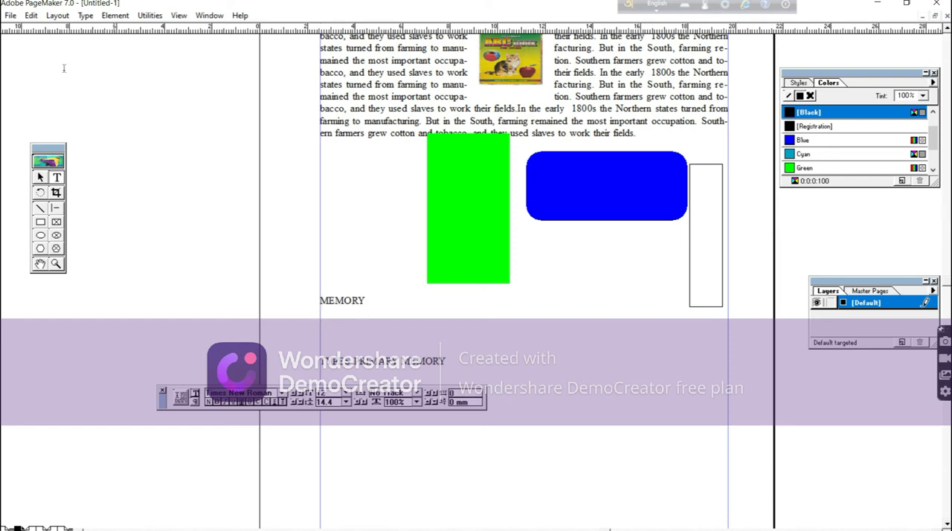
{"action": "left_click", "coordinate": [115, 15]}
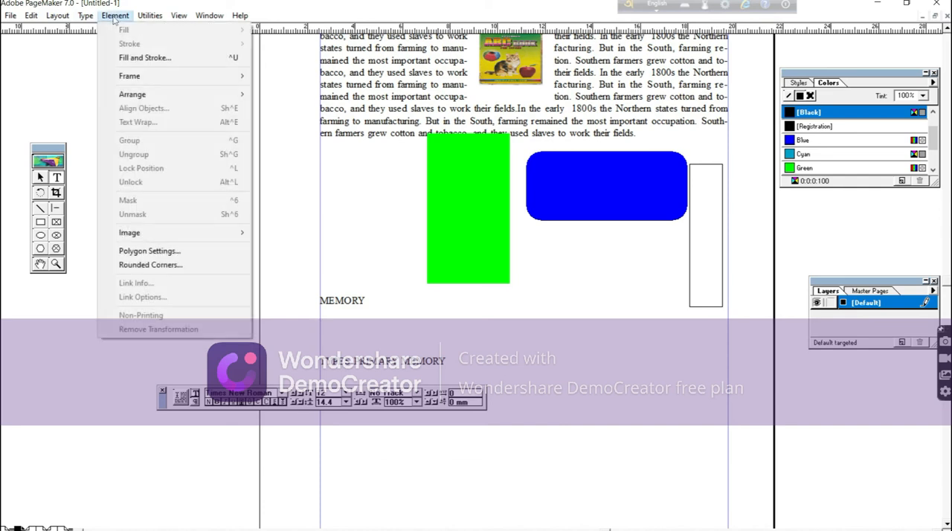
{"action": "mouse_move", "coordinate": [84, 21]}
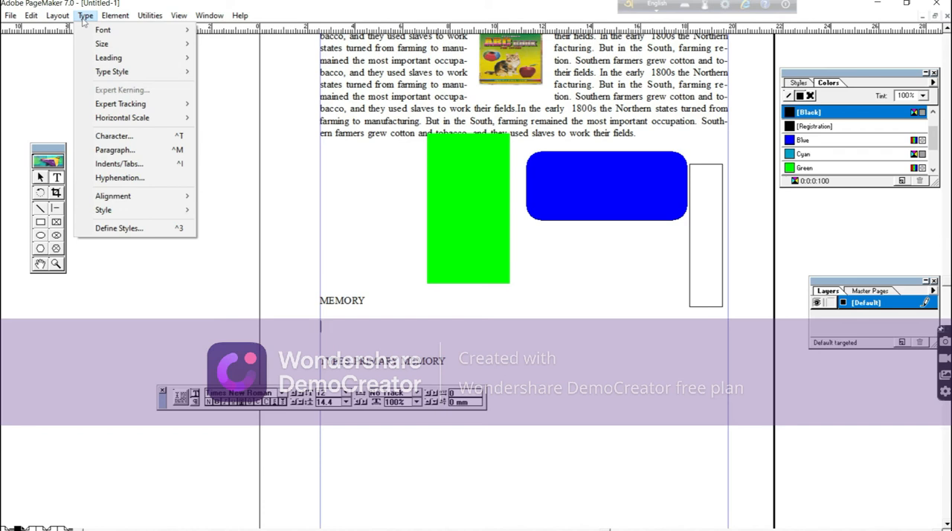
{"action": "left_click", "coordinate": [110, 152]}
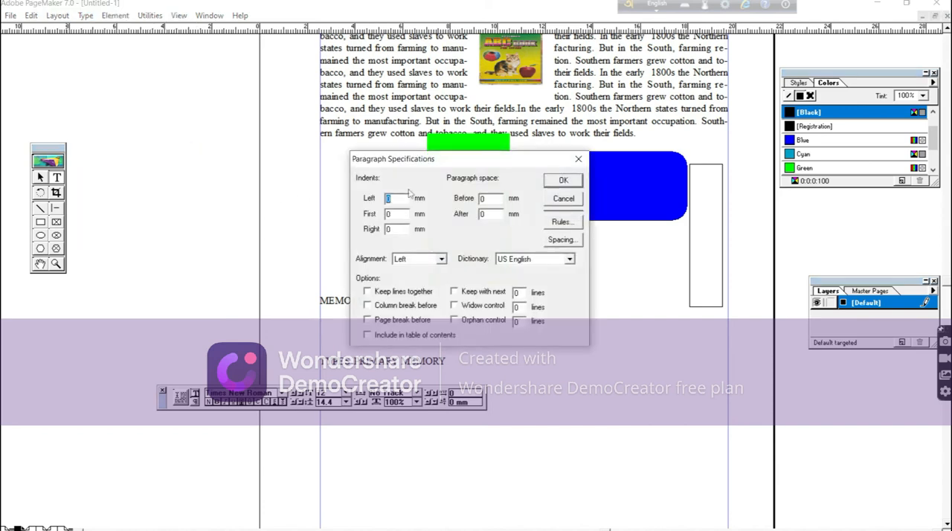
{"action": "left_click_drag", "start_coordinate": [468, 160], "coordinate": [668, 173]}
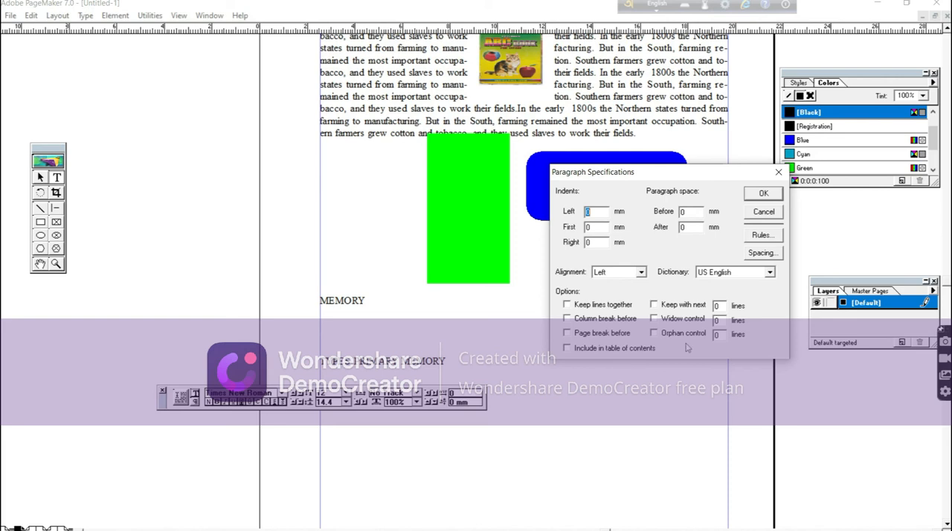
{"action": "left_click", "coordinate": [778, 214]}
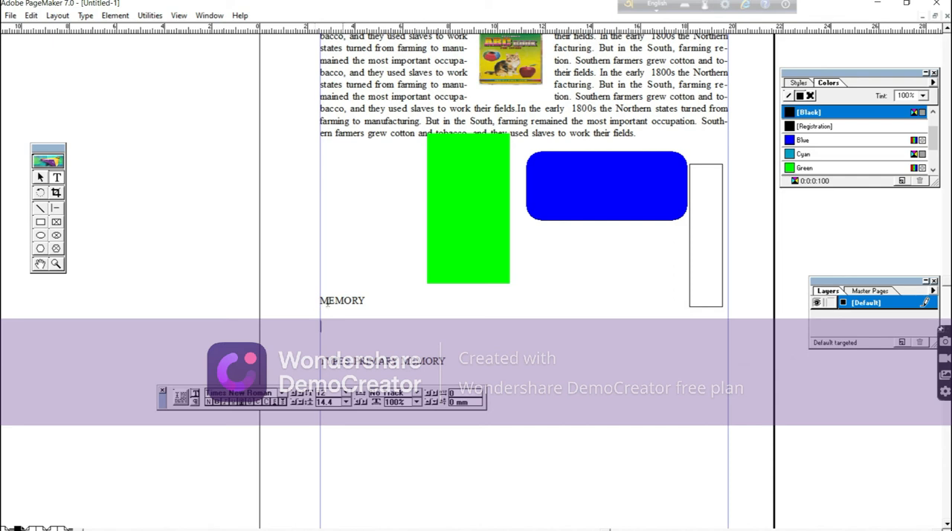
Include the "MEMORY" heading in the table of contents through its paragraph specifications.
{"action": "left_click_drag", "start_coordinate": [319, 301], "coordinate": [375, 299]}
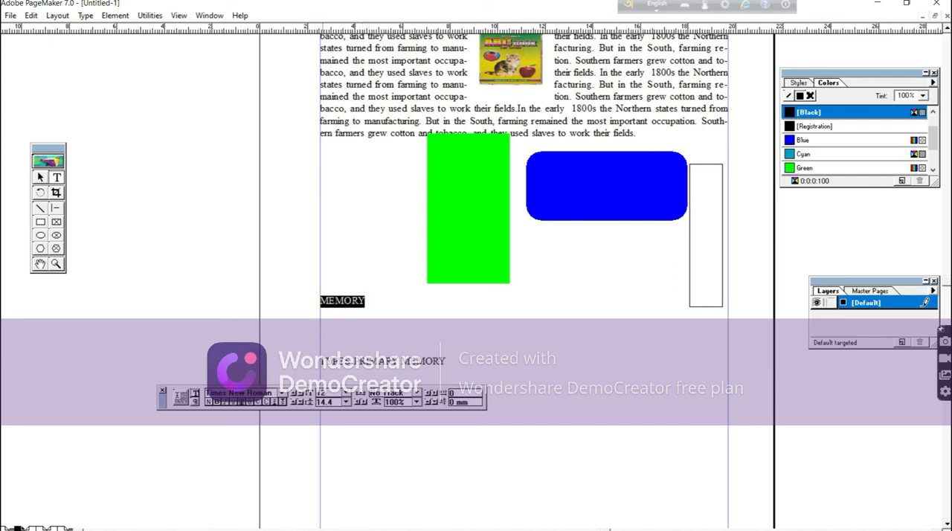
{"action": "key", "text": "ctrl+a"}
{"action": "mouse_move", "coordinate": [358, 372]}
{"action": "left_mouse_down"}
{"action": "mouse_move", "coordinate": [359, 301]}
{"action": "mouse_move", "coordinate": [373, 303]}
{"action": "left_mouse_up"}
{"action": "left_click", "coordinate": [86, 15]}
{"action": "left_click", "coordinate": [60, 17]}
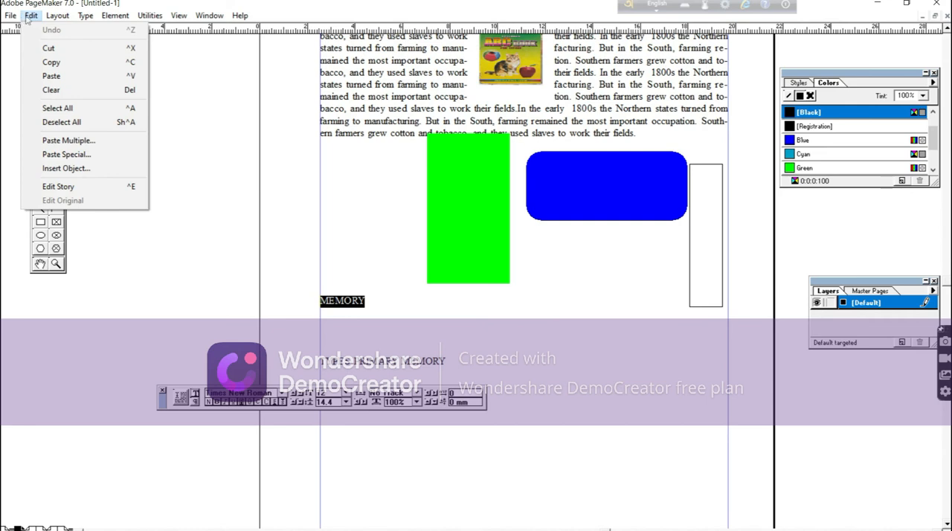
{"action": "mouse_move", "coordinate": [116, 22]}
{"action": "mouse_move", "coordinate": [86, 20]}
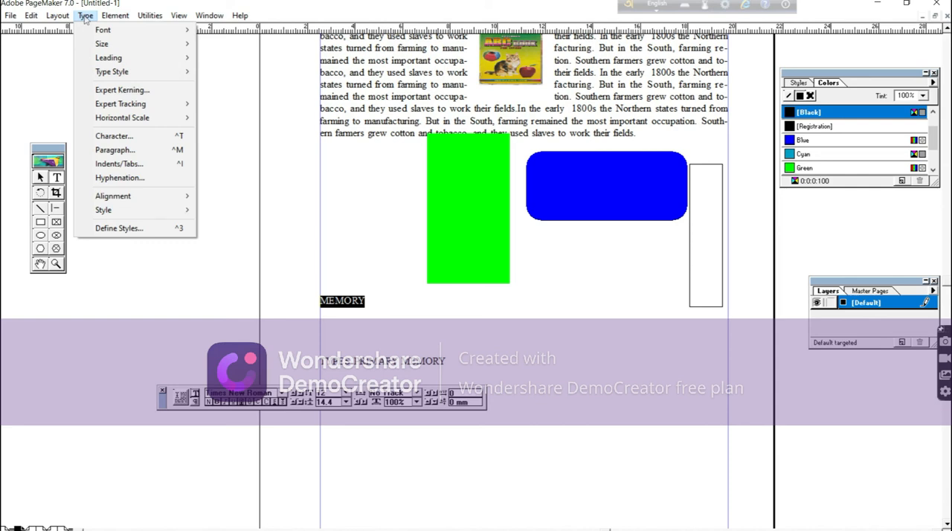
{"action": "left_click", "coordinate": [108, 151]}
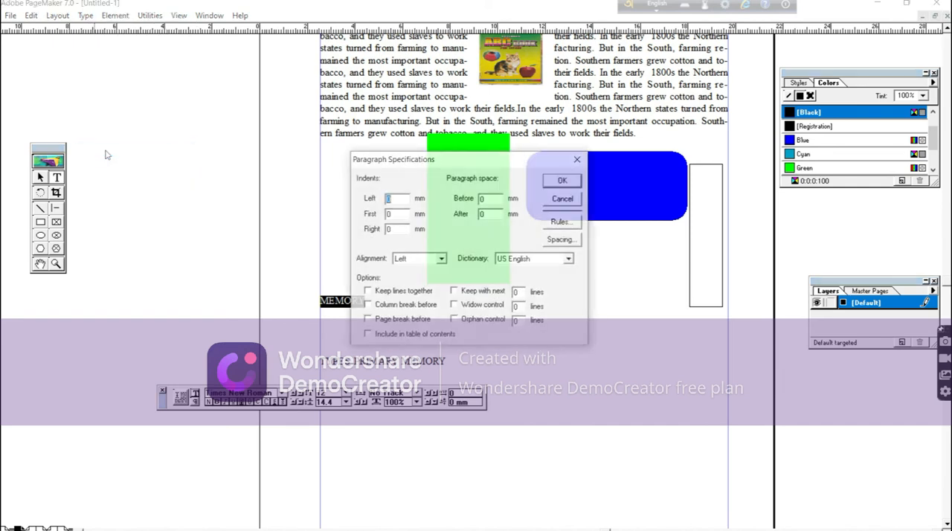
{"action": "left_click", "coordinate": [368, 335]}
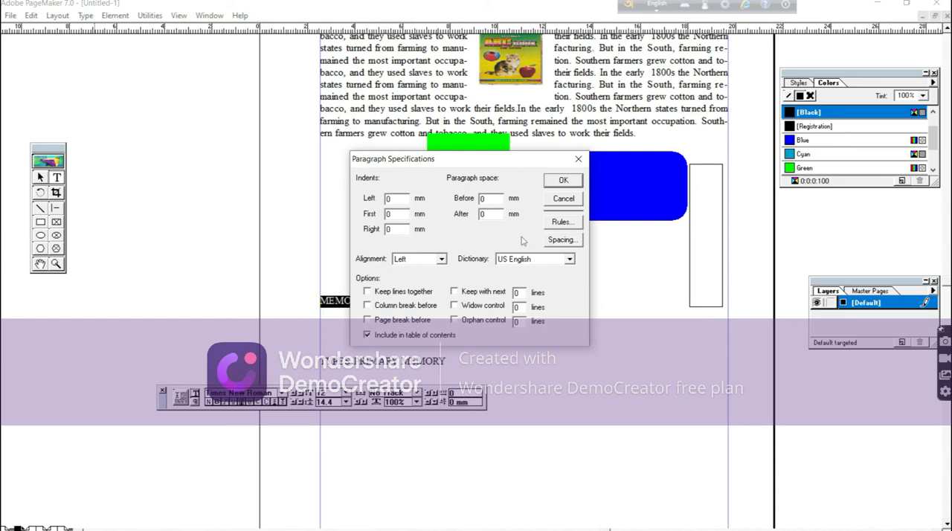
{"action": "left_click", "coordinate": [562, 183]}
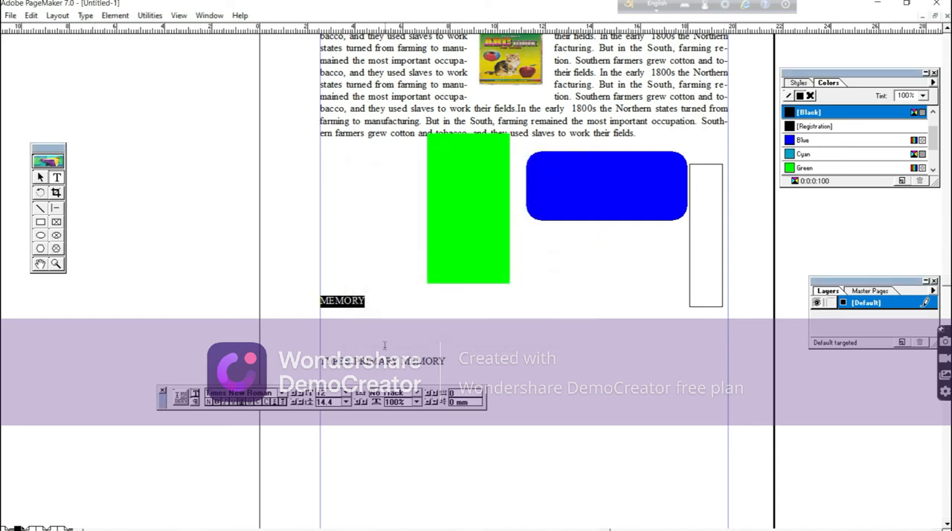
{"action": "left_click", "coordinate": [385, 345]}
{"action": "left_click_drag", "start_coordinate": [320, 360], "coordinate": [453, 376]}
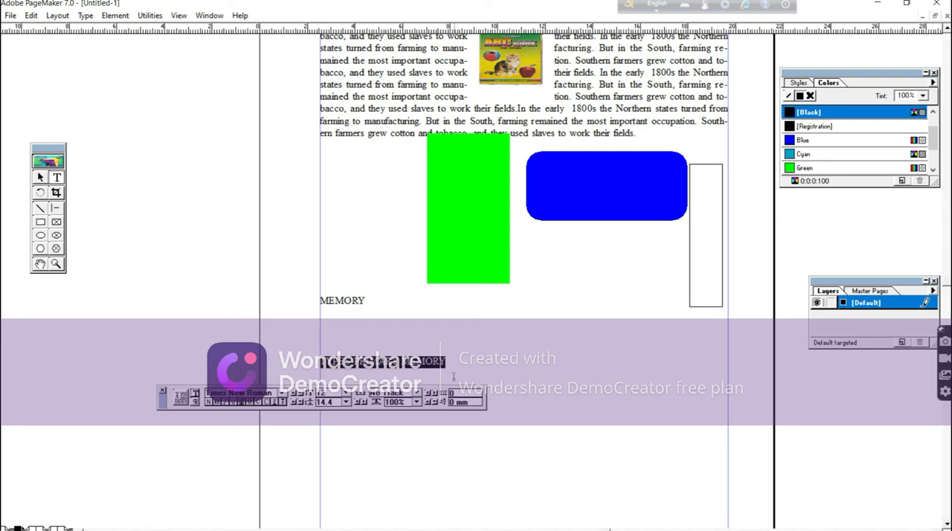
{"action": "key", "text": "ctrl+m"}
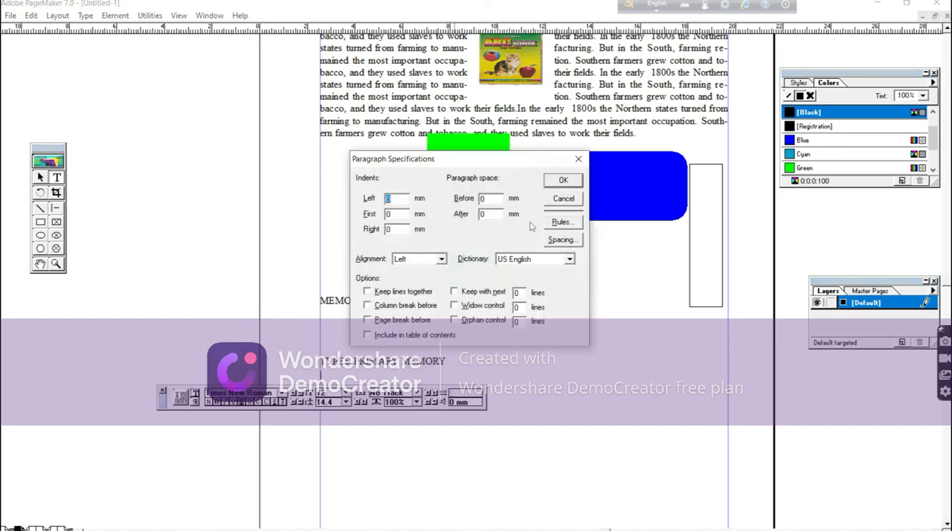
{"action": "left_click", "coordinate": [564, 199]}
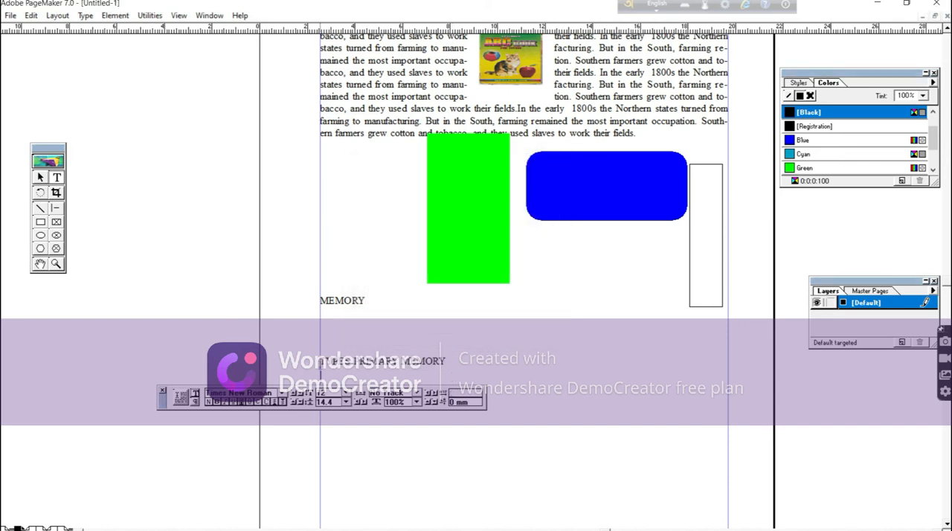
Include the "TYPES PRIMARY MEMORY" line in the table of contents through its paragraph specifications.
{"action": "left_click_drag", "start_coordinate": [321, 363], "coordinate": [446, 363]}
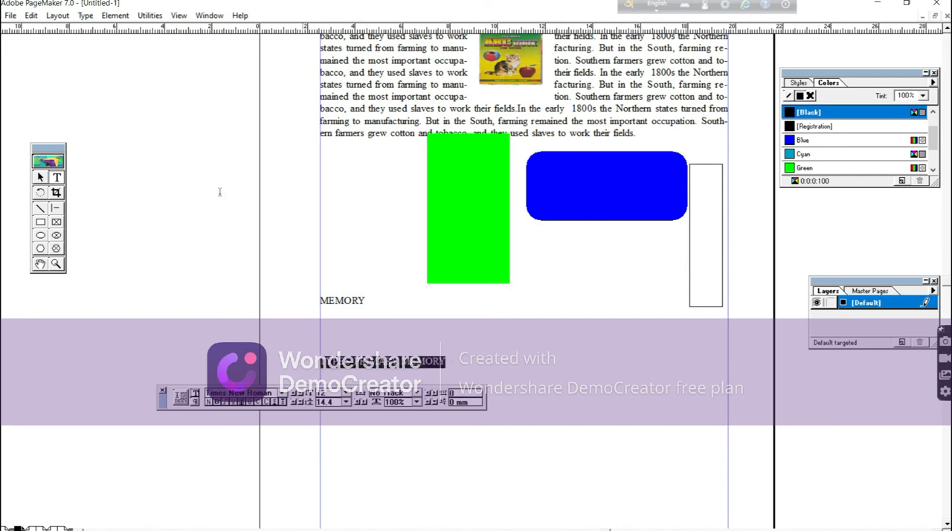
{"action": "left_click", "coordinate": [87, 15]}
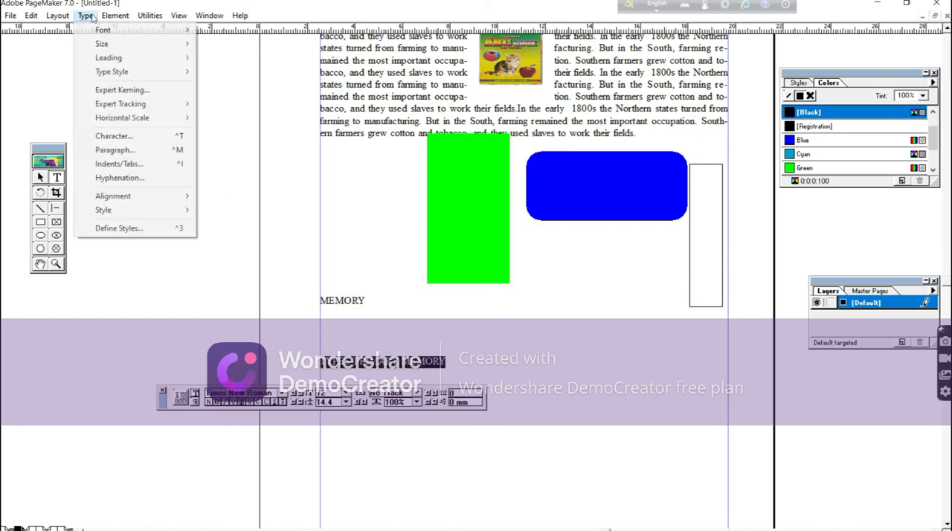
{"action": "left_click", "coordinate": [111, 150]}
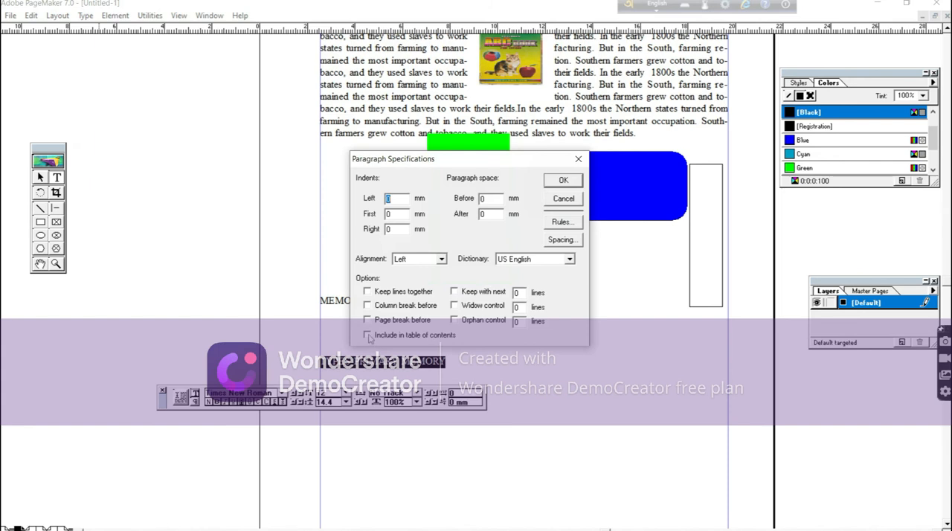
{"action": "left_click", "coordinate": [368, 336]}
{"action": "left_click", "coordinate": [563, 181]}
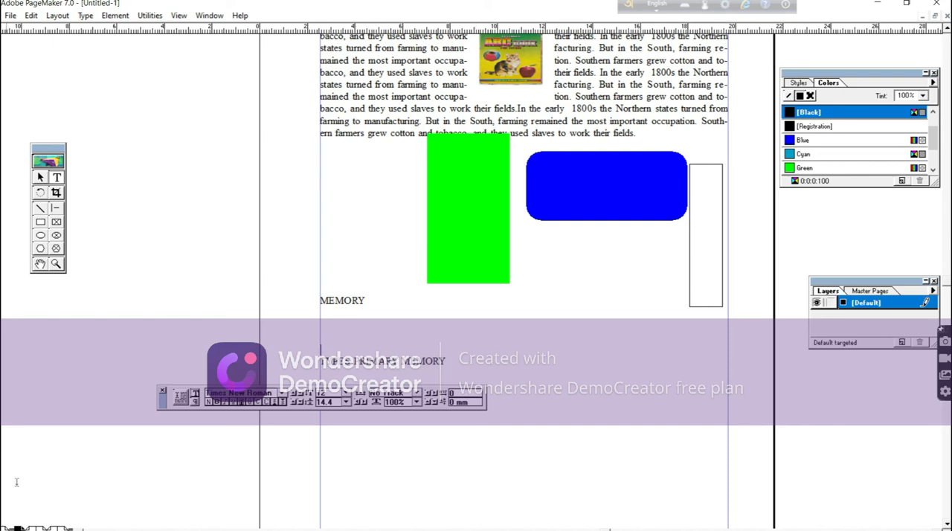
On page 2, add the heading "scanner" at the top margin and "INPUT DEVICE" three lines below it.
{"action": "left_click", "coordinate": [37, 528]}
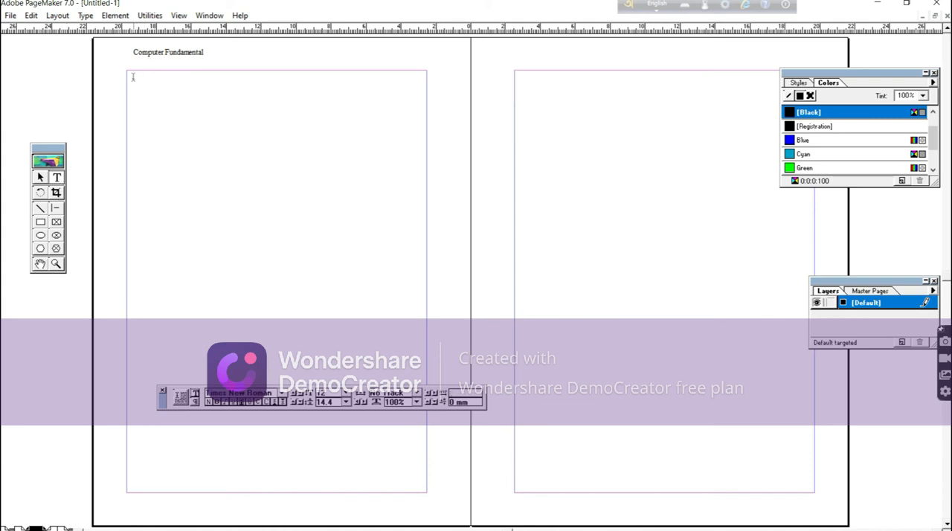
{"action": "type", "text": "scanner"}
{"action": "key", "text": "Return"}
{"action": "key", "text": "Return"}
{"action": "key", "text": "Return"}
{"action": "type", "text": "INPUT DEVICE"}
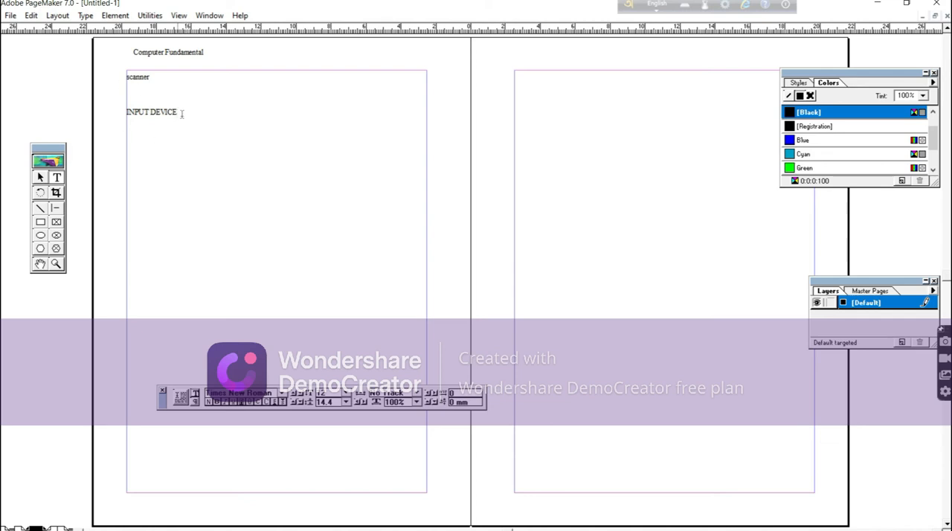
Include the "scanner" heading in the table of contents through its paragraph specifications.
{"action": "left_click", "coordinate": [158, 103]}
{"action": "left_click_drag", "start_coordinate": [127, 77], "coordinate": [159, 78]}
{"action": "left_click", "coordinate": [126, 76]}
{"action": "triple_click", "coordinate": [126, 75]}
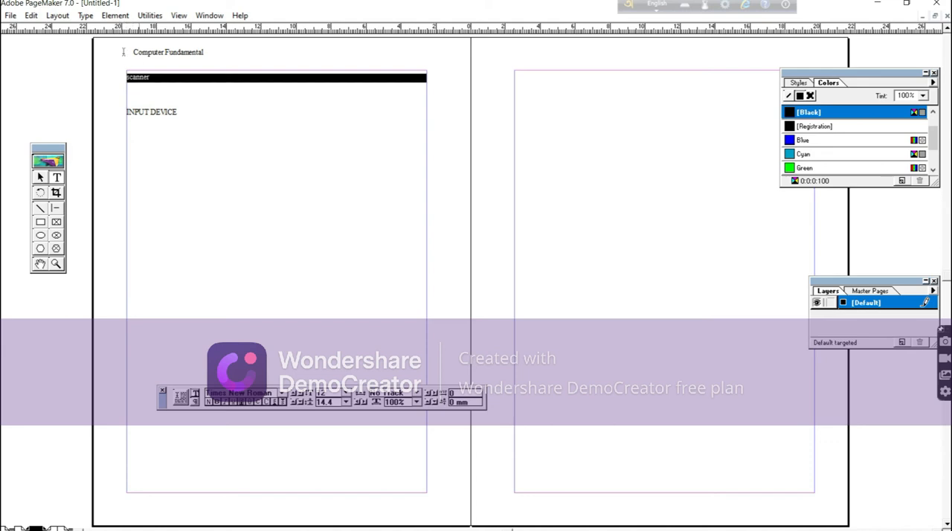
{"action": "left_click", "coordinate": [85, 15]}
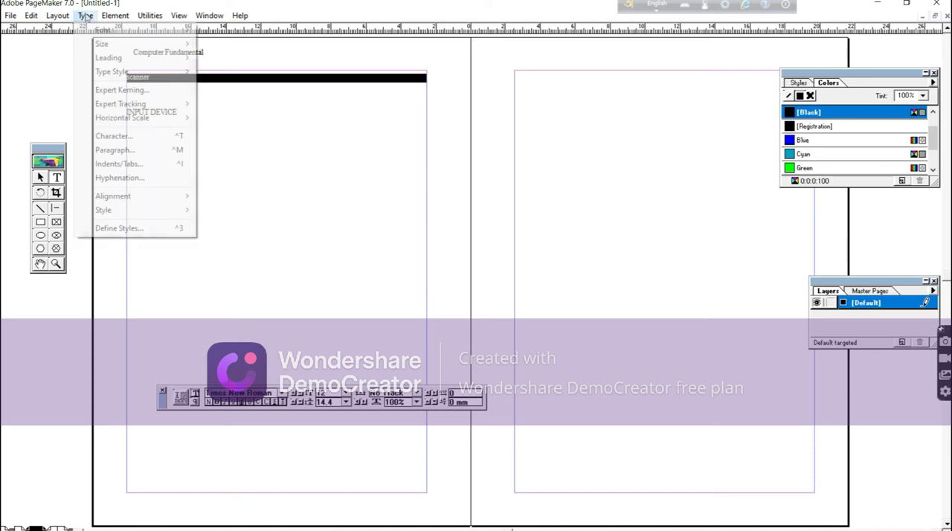
{"action": "left_click", "coordinate": [104, 150]}
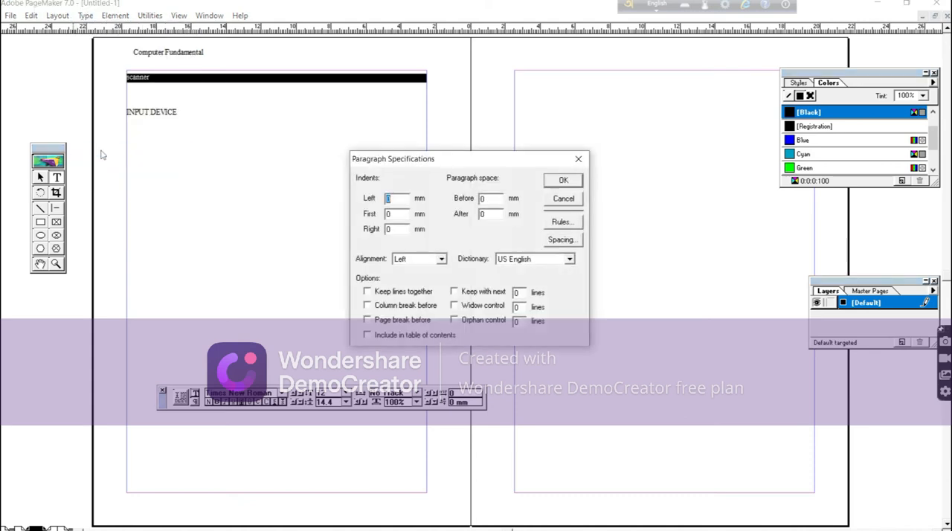
{"action": "left_click", "coordinate": [367, 336]}
{"action": "left_click", "coordinate": [557, 181]}
Include the "INPUT DEVICE" heading in the table of contents through its paragraph specifications.
{"action": "left_click_drag", "start_coordinate": [125, 113], "coordinate": [188, 108]}
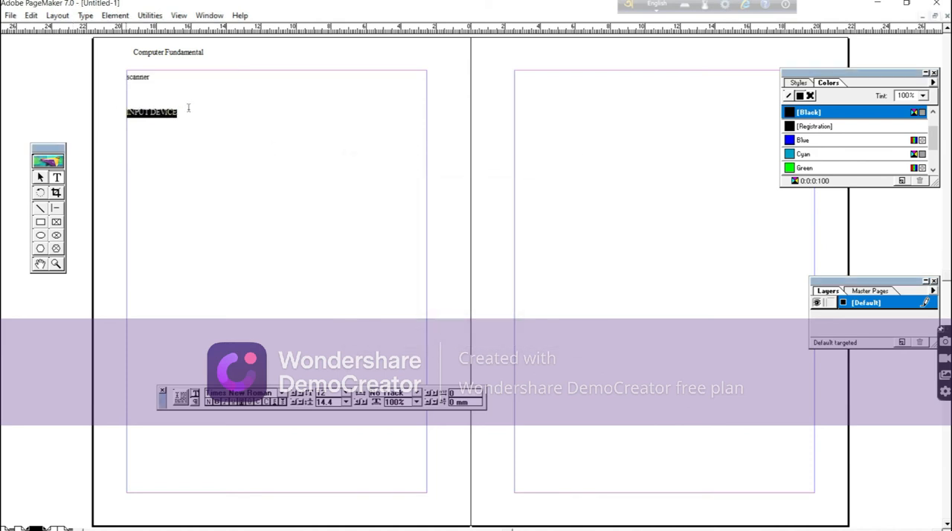
{"action": "left_click", "coordinate": [86, 16]}
{"action": "left_click", "coordinate": [113, 149]}
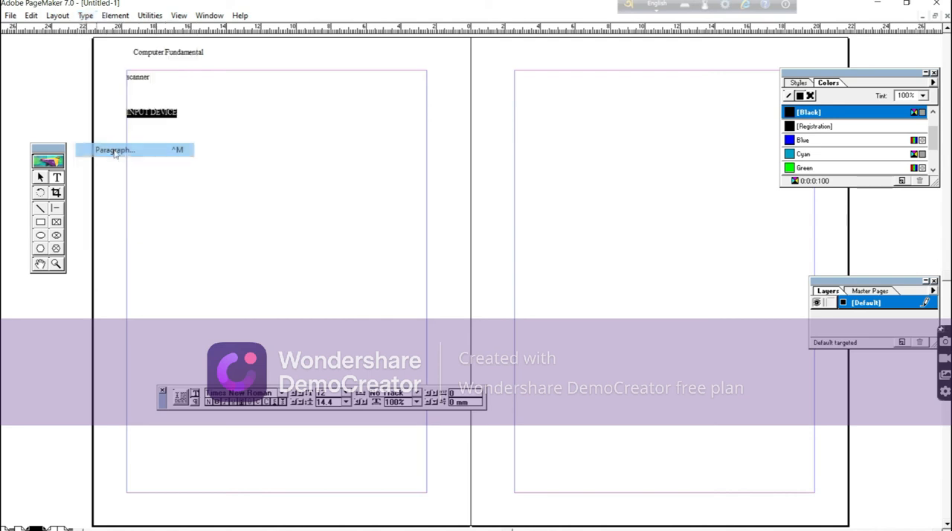
{"action": "left_click", "coordinate": [367, 335]}
{"action": "left_click", "coordinate": [563, 181]}
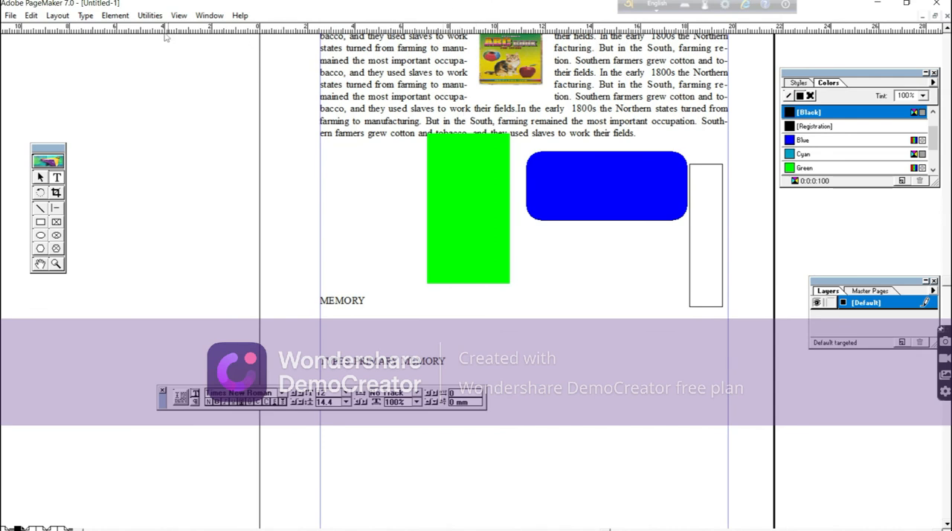
Insert 1 page before the current page that holds the text, picture and shapes.
{"action": "left_click", "coordinate": [118, 16]}
{"action": "mouse_move", "coordinate": [149, 16]}
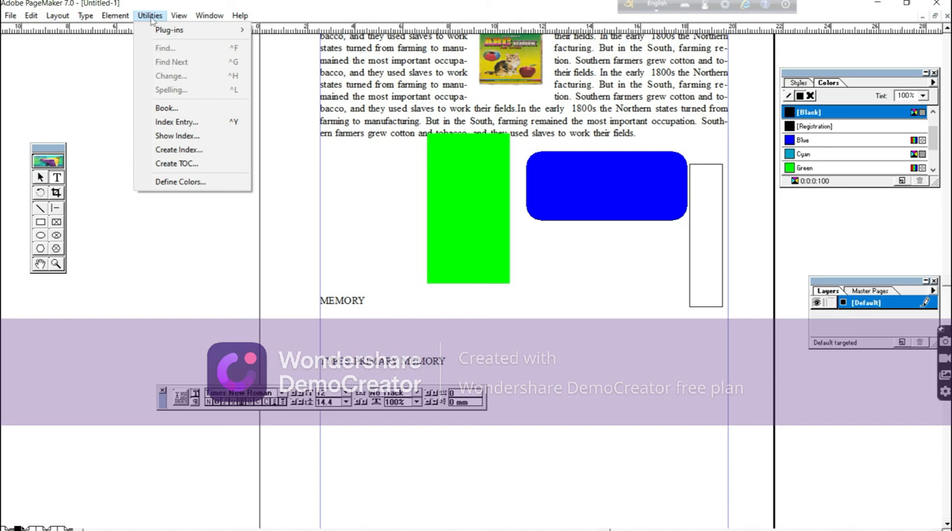
{"action": "mouse_move", "coordinate": [57, 21]}
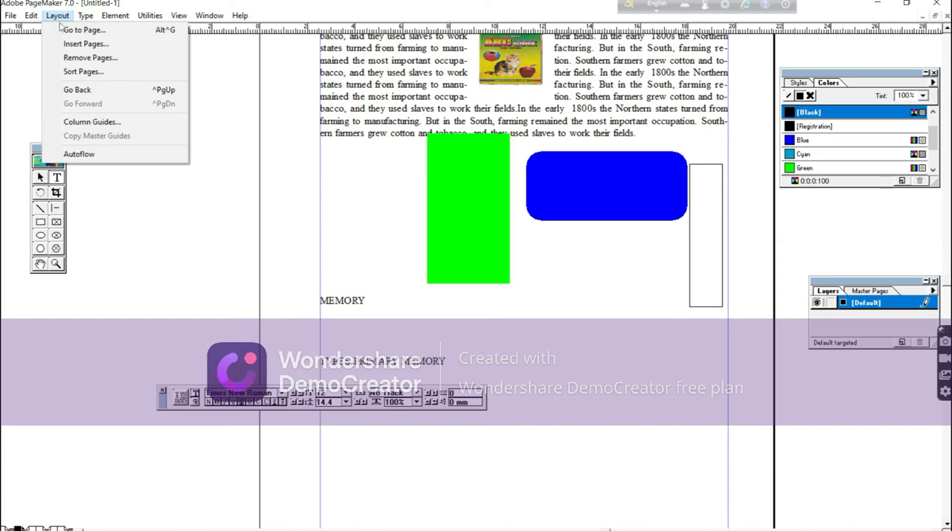
{"action": "left_click", "coordinate": [84, 45]}
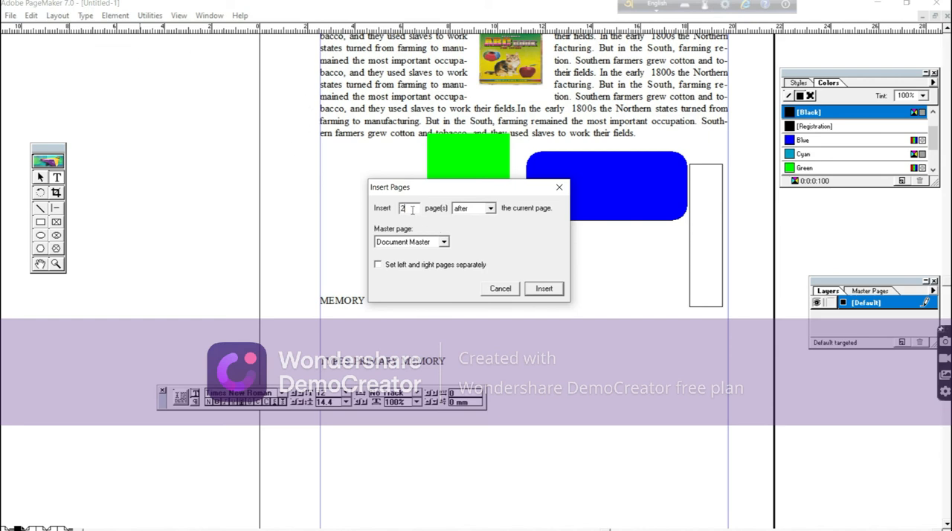
{"action": "type", "text": "1"}
{"action": "left_click", "coordinate": [491, 211]}
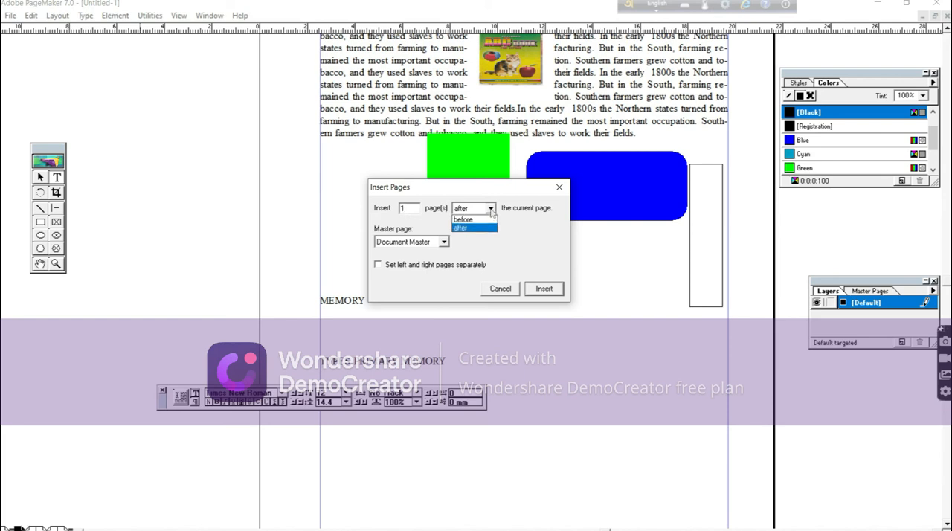
{"action": "left_click", "coordinate": [468, 220]}
{"action": "left_click", "coordinate": [544, 289]}
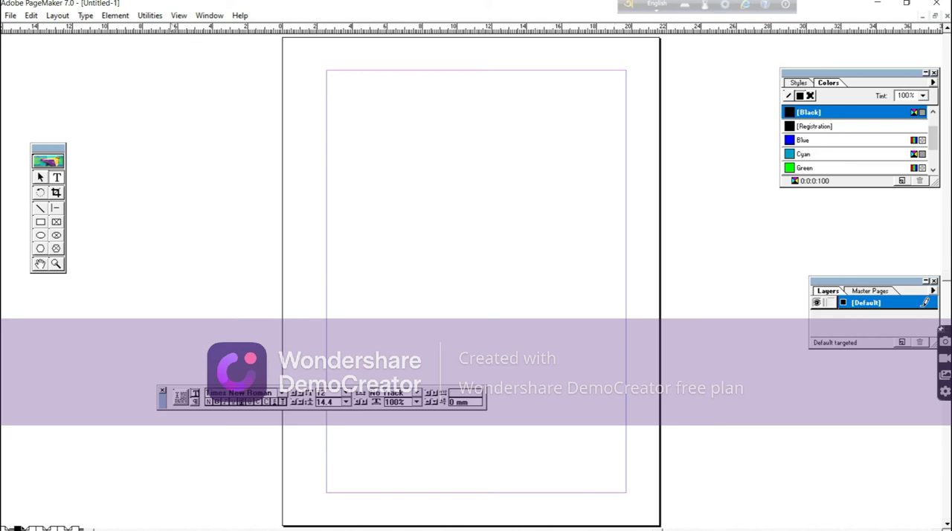
Create a table of contents titled "Table of Contents" and place it on the blank first page, about 161 mm wide within the margins.
{"action": "left_click", "coordinate": [149, 16]}
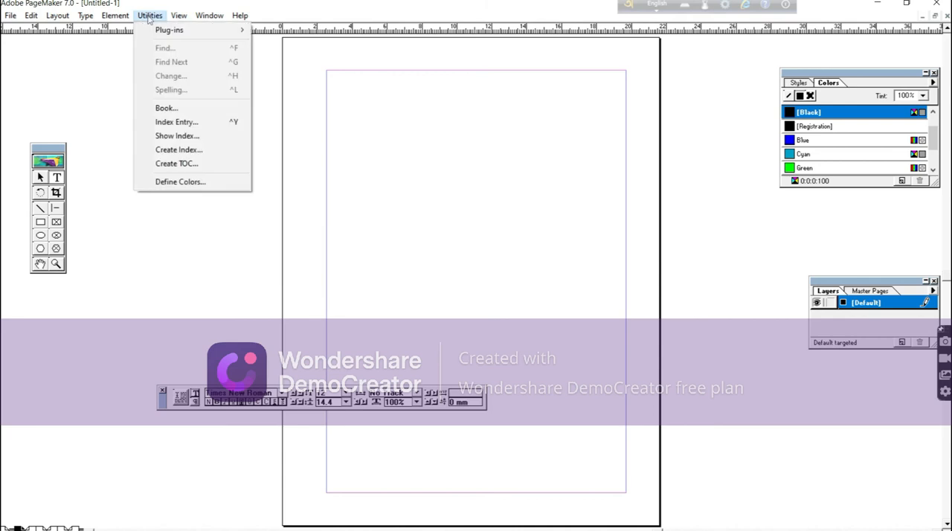
{"action": "left_click", "coordinate": [176, 165]}
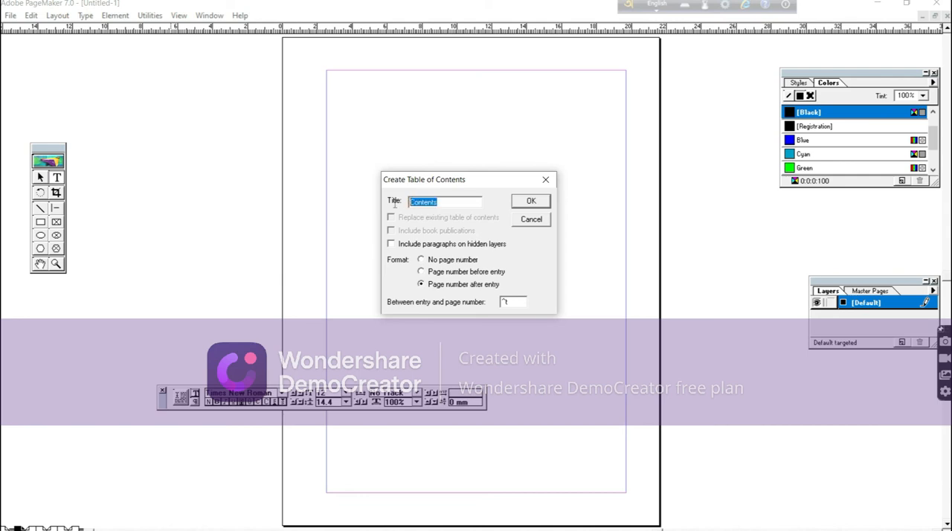
{"action": "type", "text": "Table of Contents"}
{"action": "left_click", "coordinate": [531, 203]}
{"action": "left_click", "coordinate": [532, 203]}
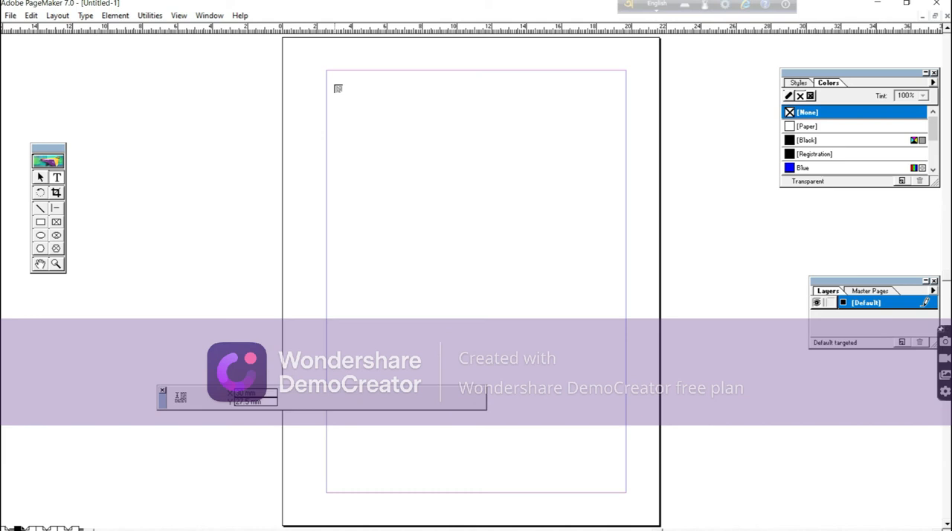
{"action": "left_click_drag", "start_coordinate": [333, 74], "coordinate": [616, 364]}
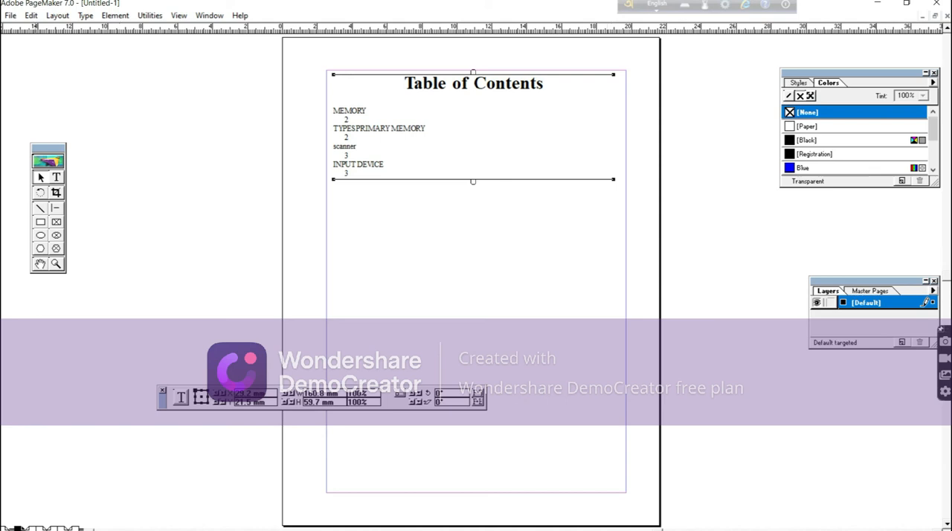
On page 2, move the second text block down below the first paragraph, about 59 mm from the page top.
{"action": "left_click", "coordinate": [42, 526]}
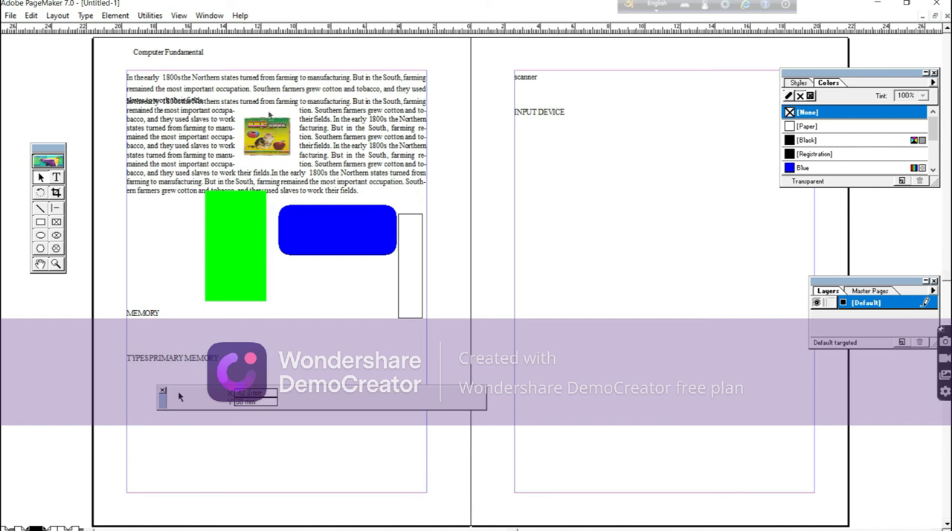
{"action": "left_click_drag", "start_coordinate": [152, 119], "coordinate": [159, 161]}
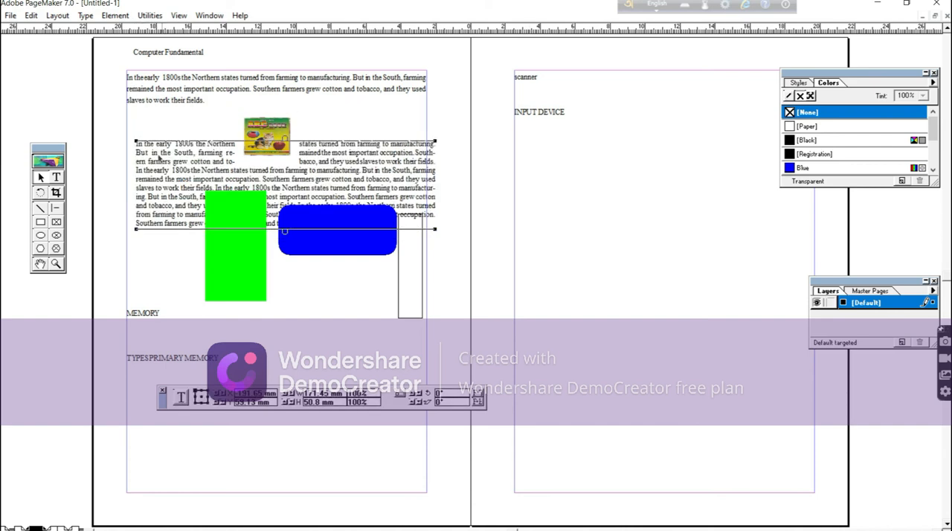
{"action": "left_click", "coordinate": [159, 131]}
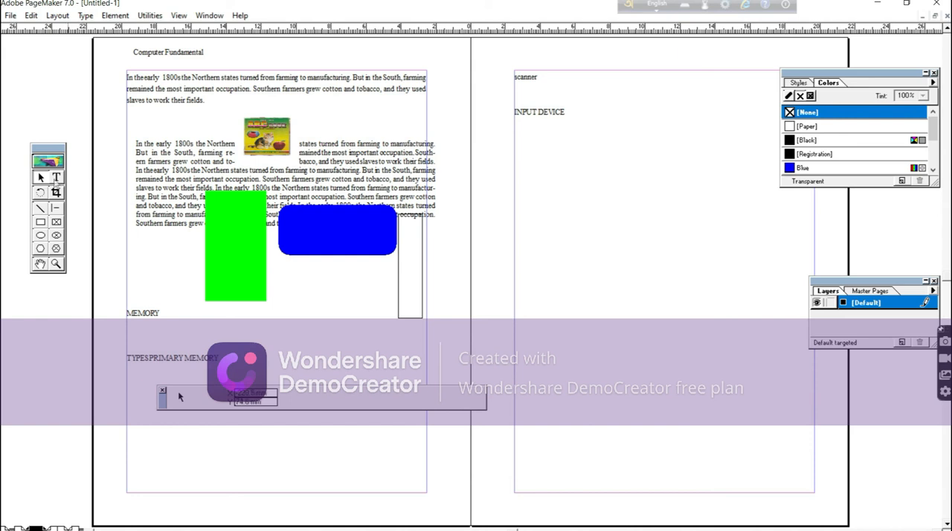
Apply a 3-line drop cap to the second text block's paragraph on page 2.
{"action": "left_click", "coordinate": [56, 178]}
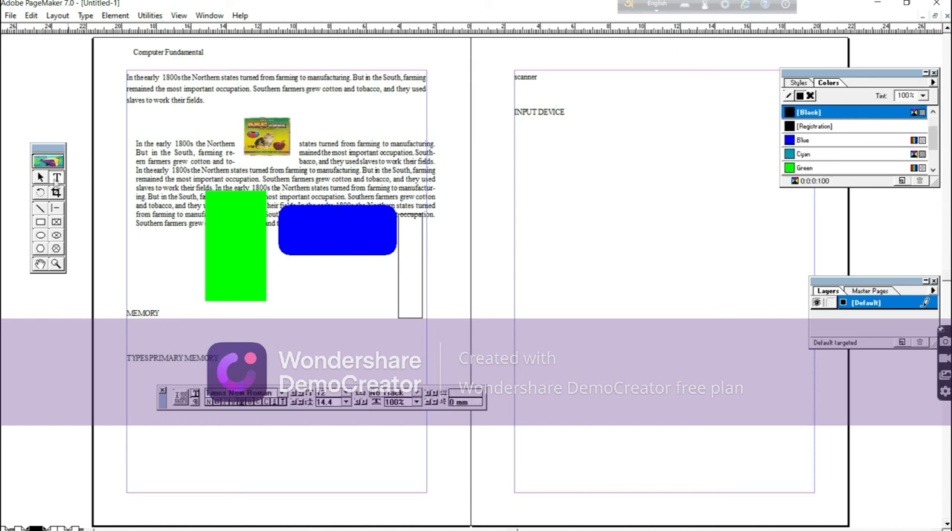
{"action": "left_click", "coordinate": [136, 144]}
{"action": "left_click", "coordinate": [151, 15]}
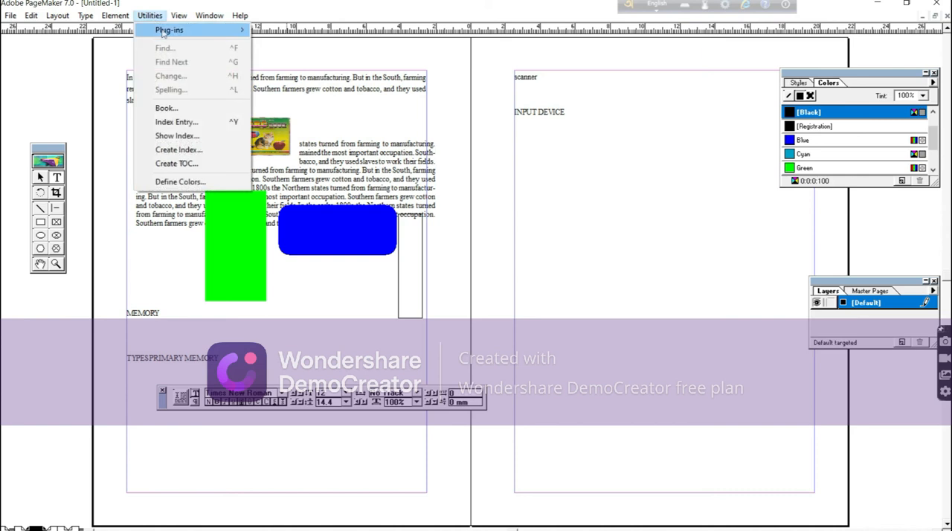
{"action": "mouse_move", "coordinate": [163, 32]}
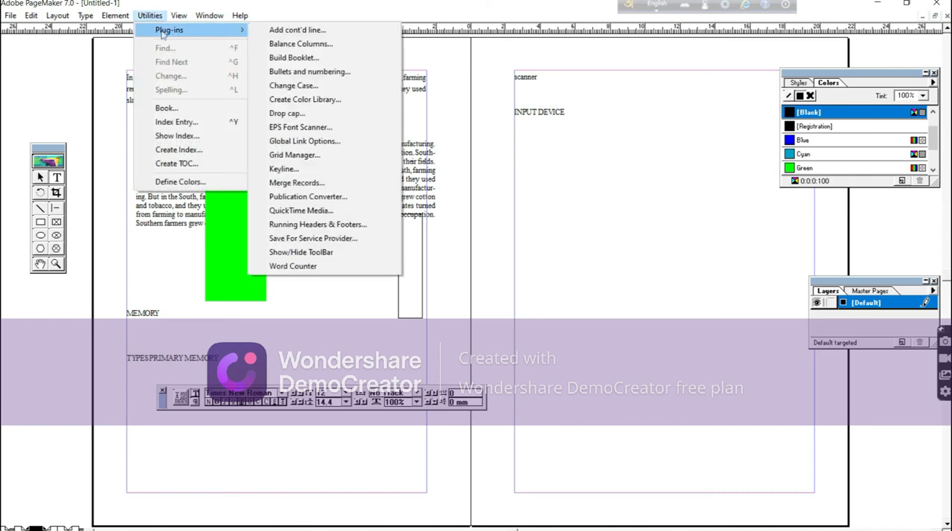
{"action": "left_click", "coordinate": [282, 115]}
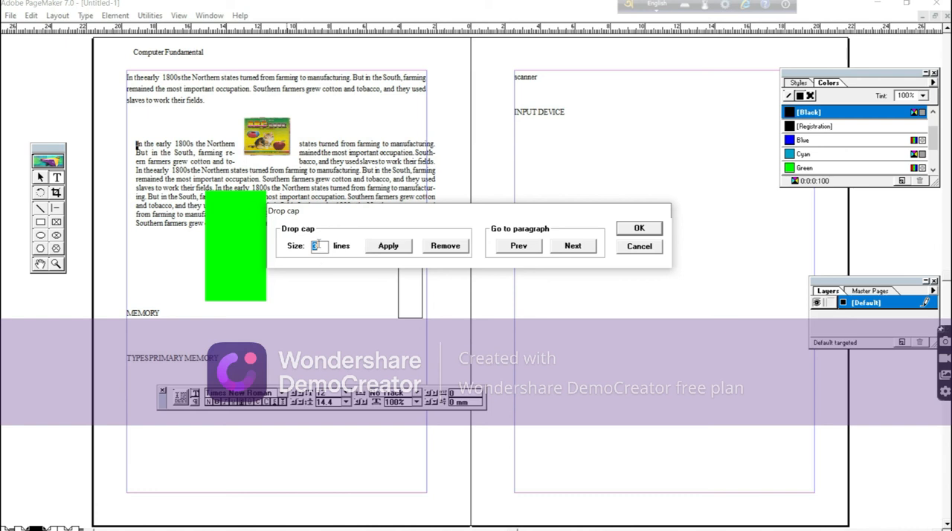
{"action": "left_click", "coordinate": [388, 247]}
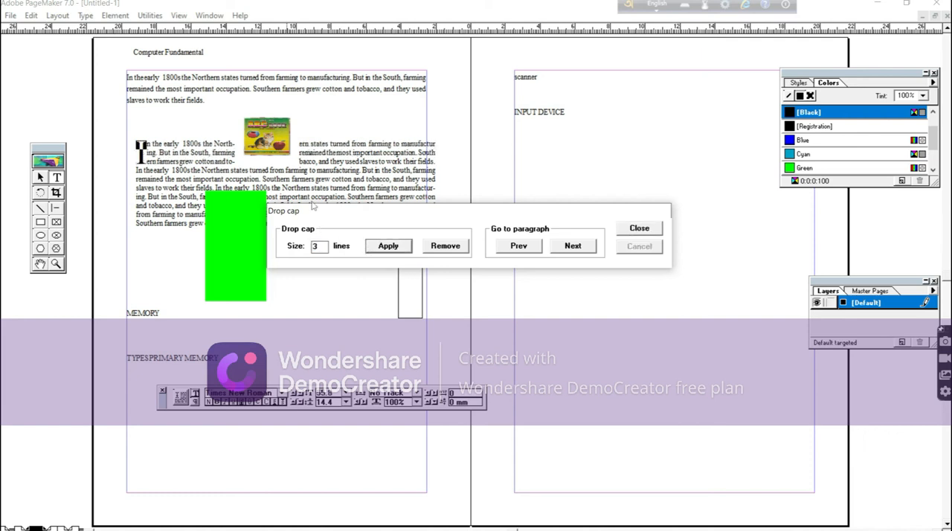
{"action": "left_click", "coordinate": [638, 230]}
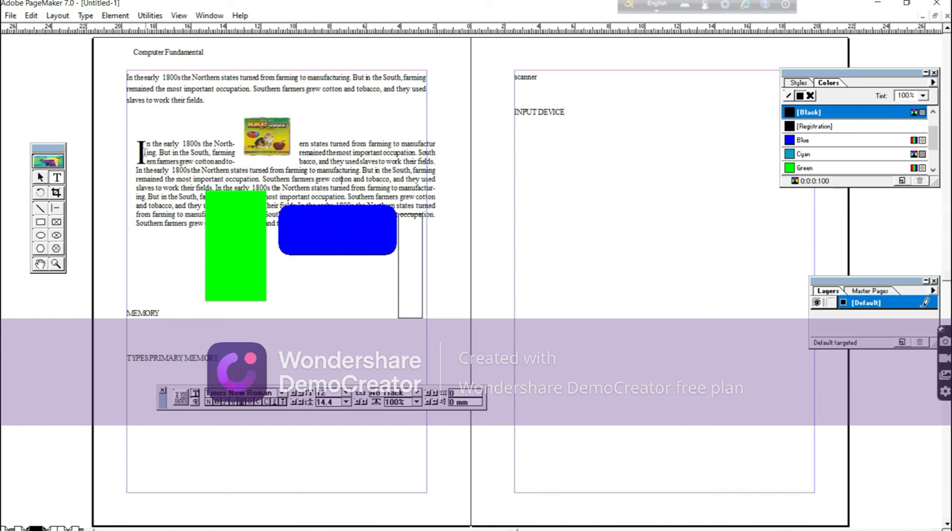
{"action": "left_click", "coordinate": [150, 14]}
{"action": "mouse_move", "coordinate": [165, 30]}
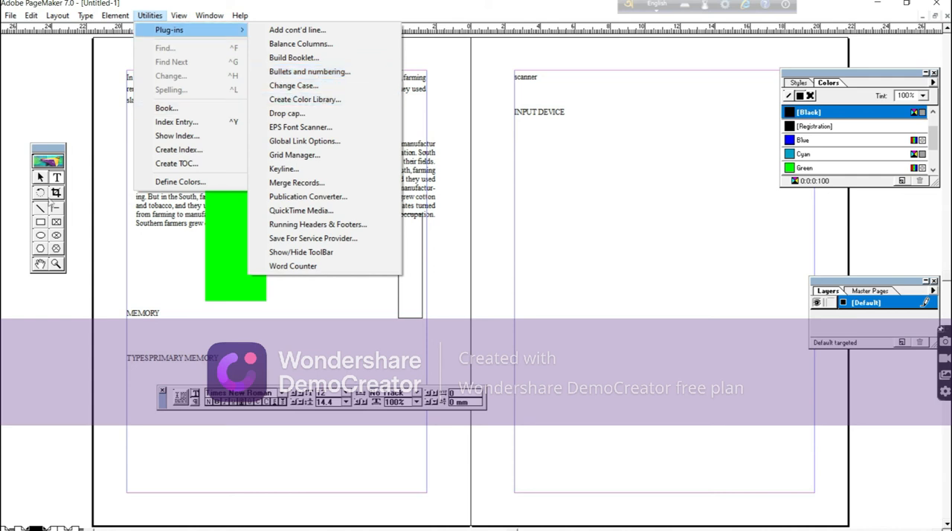
Add the line "Name of the items :" on page 3, below the "INPUT DEVICE" heading.
{"action": "left_click", "coordinate": [57, 180]}
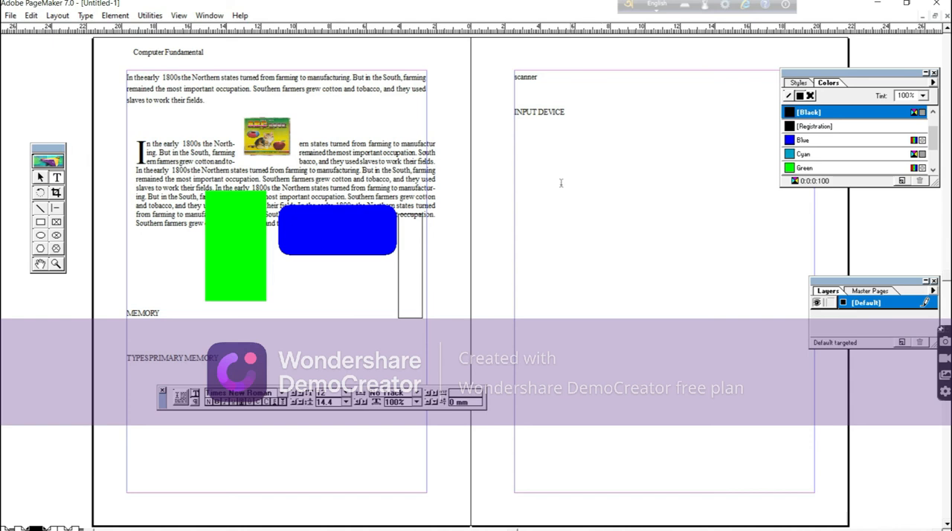
{"action": "left_click", "coordinate": [535, 164]}
{"action": "type", "text": "m"}
{"action": "key", "text": "BackSpace"}
{"action": "type", "text": "Name of the items :"}
{"action": "key", "text": "Return"}
List "Books", "Pencil" and "Pen" on separate lines under "Name of the items :".
{"action": "type", "text": "Books"}
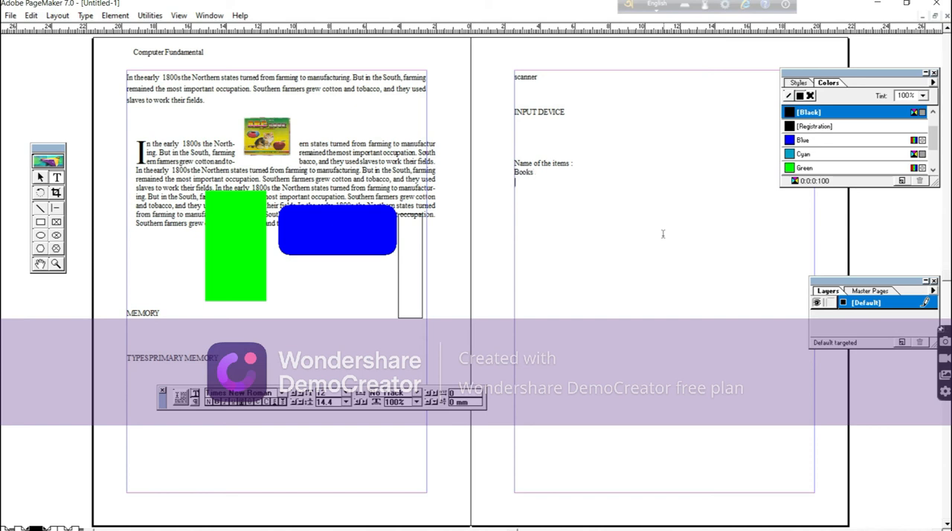
{"action": "key", "text": "Return"}
{"action": "type", "text": "Pencil"}
{"action": "key", "text": "Return"}
{"action": "type", "text": "Pen"}
Apply filled-square bullets to the selected item lines with the Bullets and numbering plug-in.
{"action": "left_click_drag", "start_coordinate": [513, 171], "coordinate": [527, 191]}
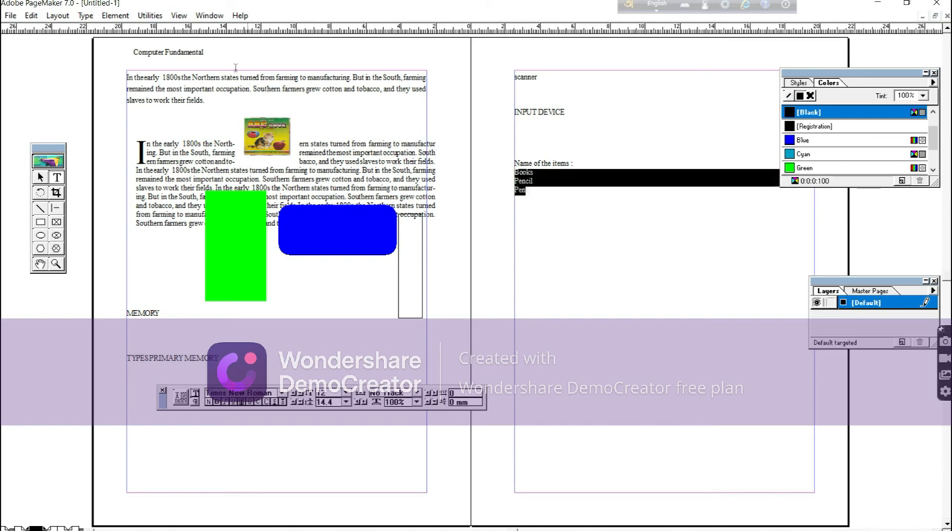
{"action": "left_click", "coordinate": [150, 15]}
{"action": "mouse_move", "coordinate": [159, 30]}
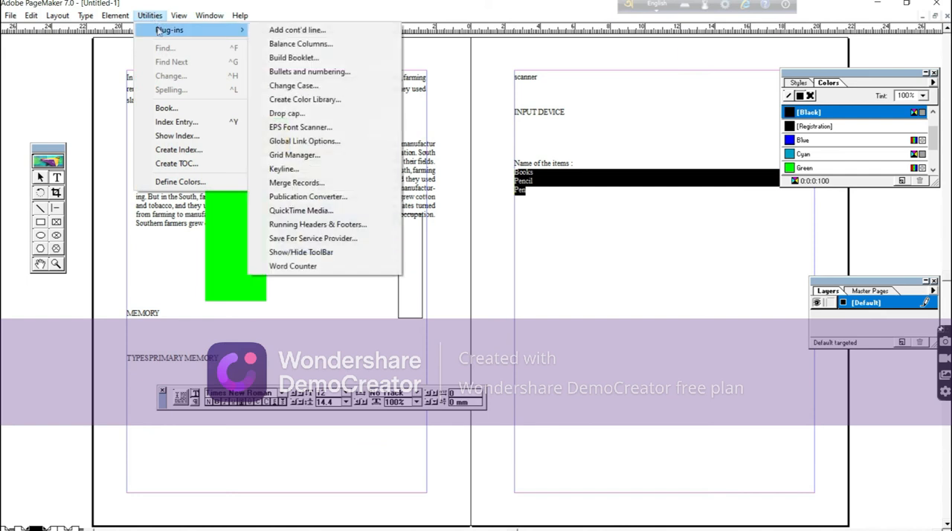
{"action": "left_click", "coordinate": [293, 72]}
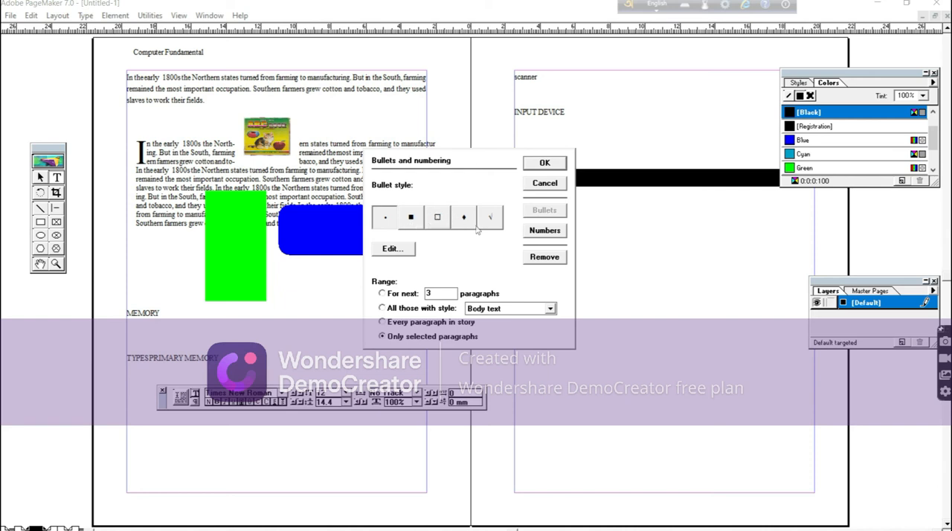
{"action": "left_click", "coordinate": [411, 218]}
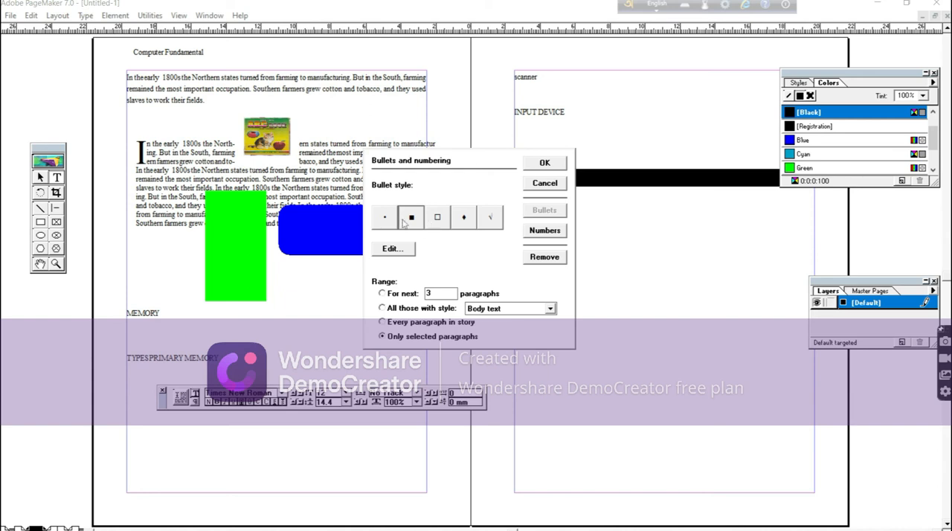
{"action": "left_click", "coordinate": [546, 164]}
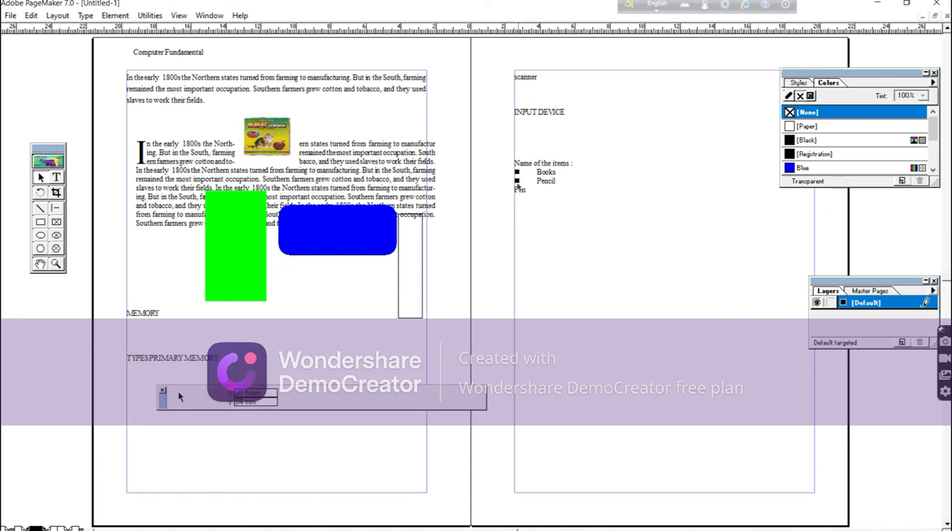
Replace the wide gap after the "Books" and "Pencil" bullets with a narrower space.
{"action": "left_click", "coordinate": [57, 177]}
{"action": "left_click", "coordinate": [535, 173]}
{"action": "key", "text": "BackSpace"}
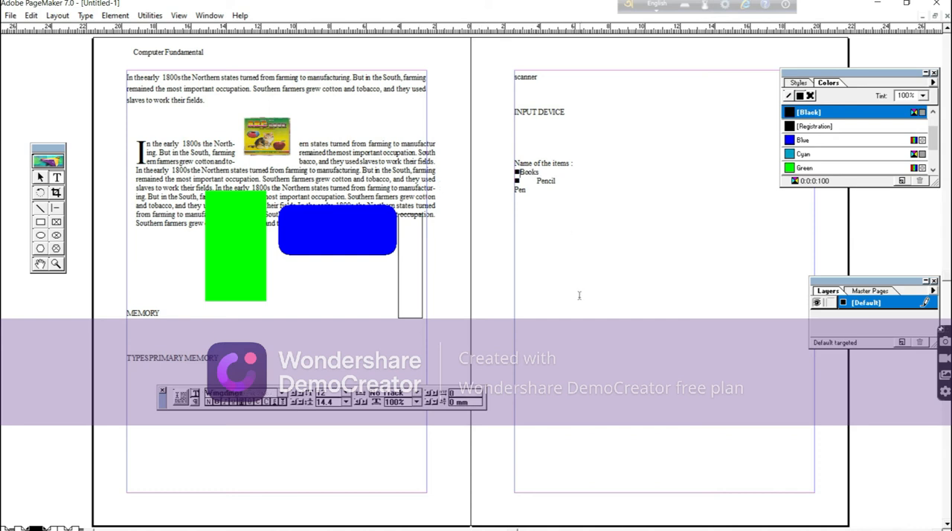
{"action": "left_click", "coordinate": [536, 181]}
{"action": "key", "text": "BackSpace"}
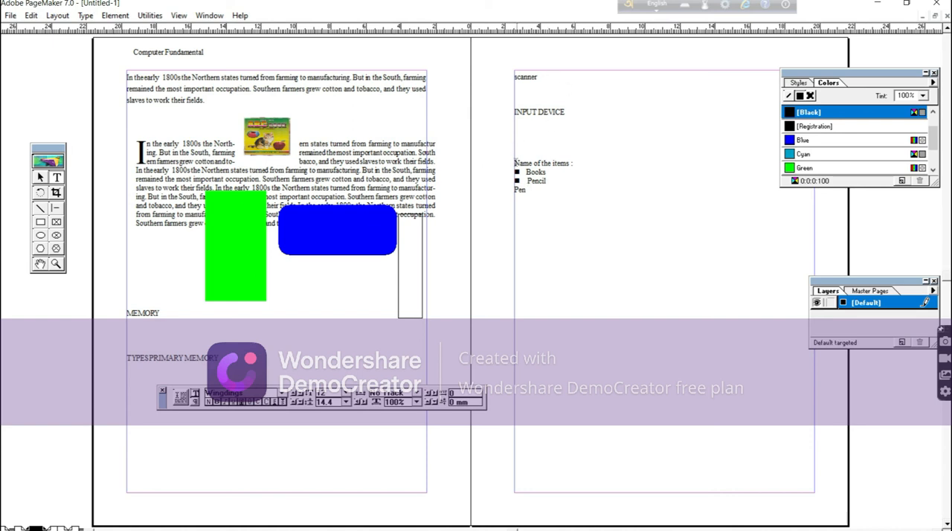
Set the type size of "Name of the items :" and the bulleted "Books" and "Pencil" lines to 24 points.
{"action": "mouse_move", "coordinate": [514, 163]}
{"action": "left_mouse_down"}
{"action": "mouse_move", "coordinate": [556, 194]}
{"action": "mouse_move", "coordinate": [547, 182]}
{"action": "left_mouse_up"}
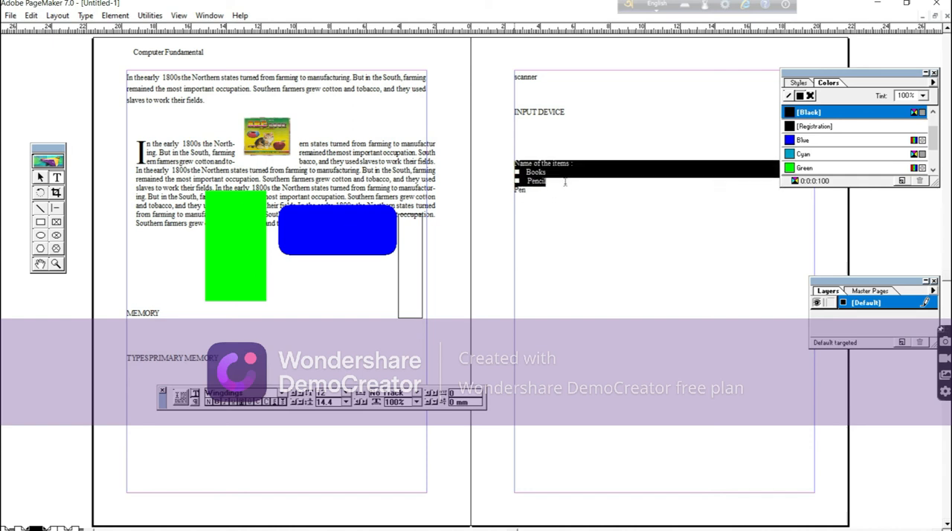
{"action": "left_click", "coordinate": [87, 16]}
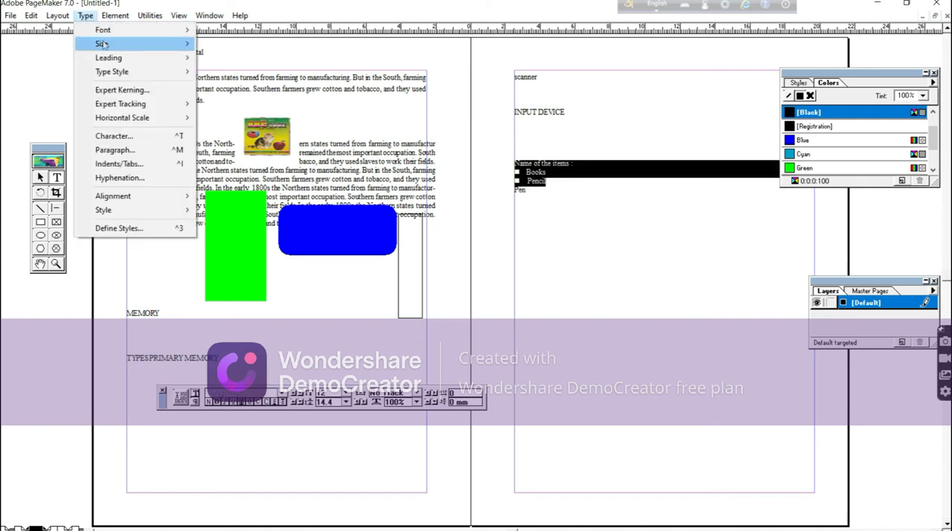
{"action": "mouse_move", "coordinate": [112, 44]}
{"action": "left_click", "coordinate": [220, 168]}
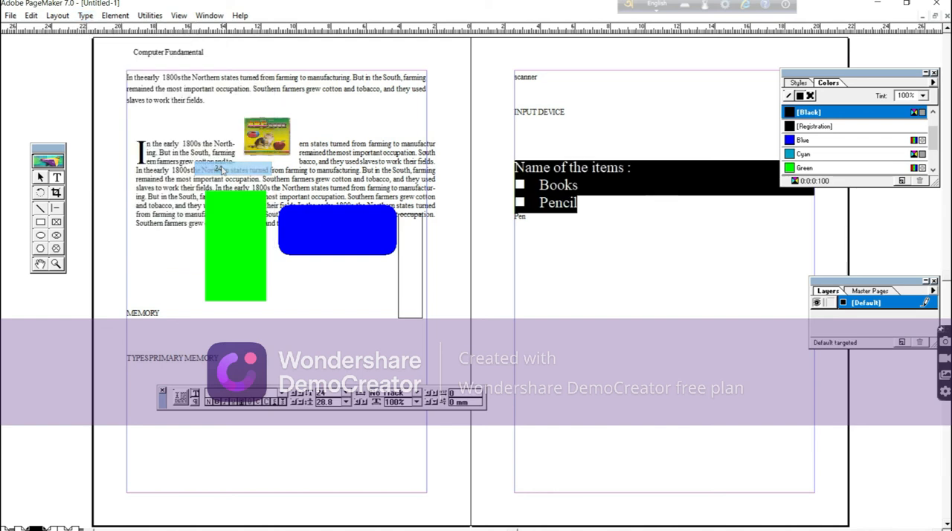
{"action": "left_click", "coordinate": [561, 267]}
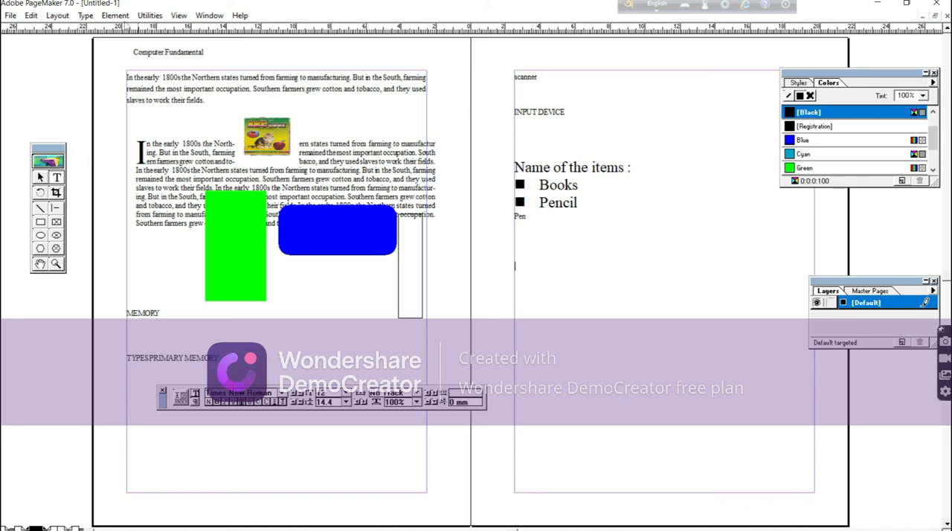
{"action": "left_click", "coordinate": [150, 16]}
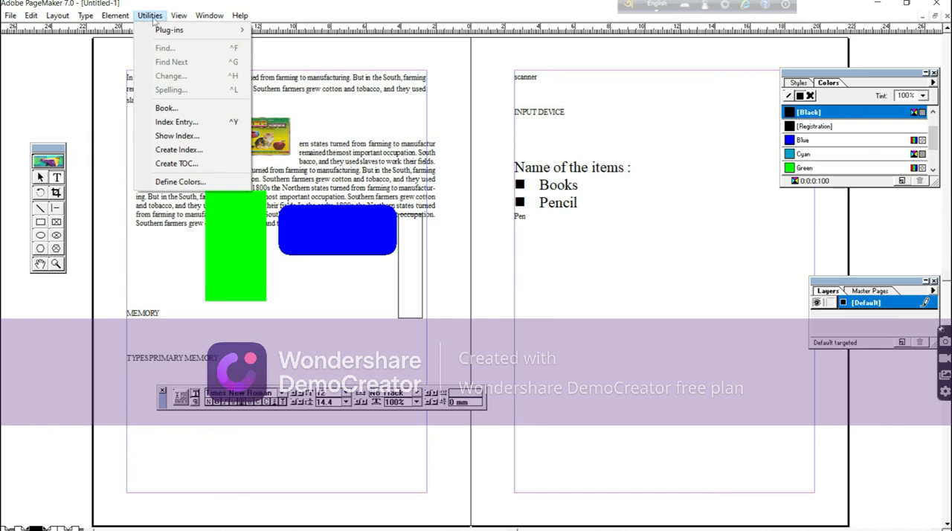
{"action": "mouse_move", "coordinate": [171, 32]}
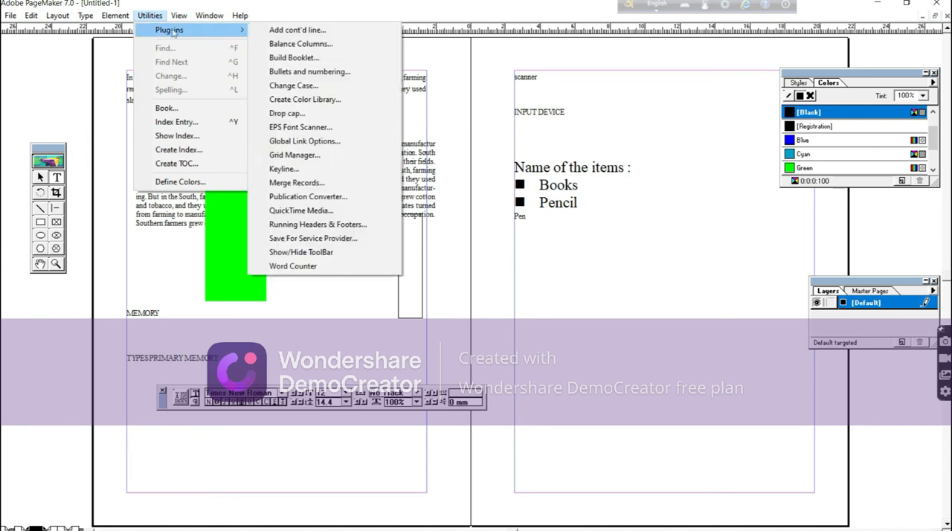
{"action": "left_click", "coordinate": [322, 87]}
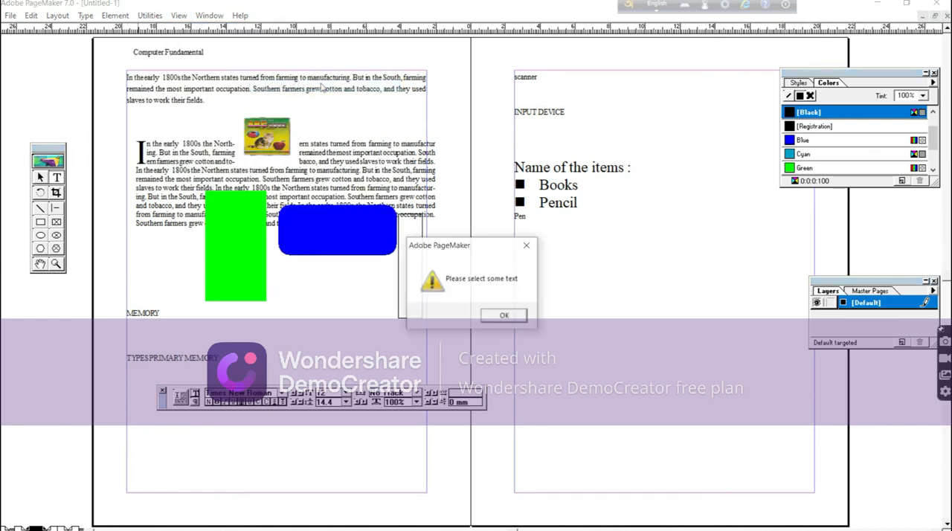
{"action": "left_click", "coordinate": [505, 316]}
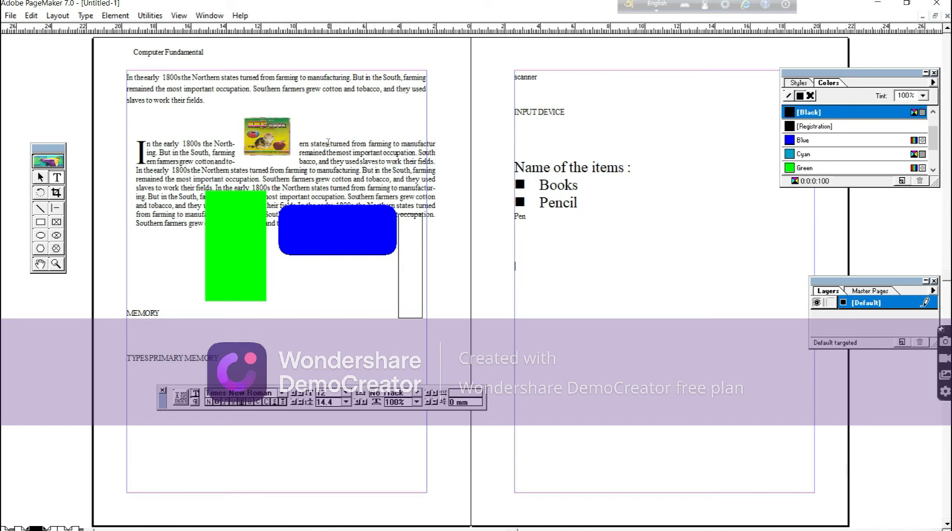
Convert "urned from farming" in the first line of the drop-cap paragraph to UPPER CASE with the Change Case plug-in.
{"action": "left_click_drag", "start_coordinate": [332, 143], "coordinate": [394, 144]}
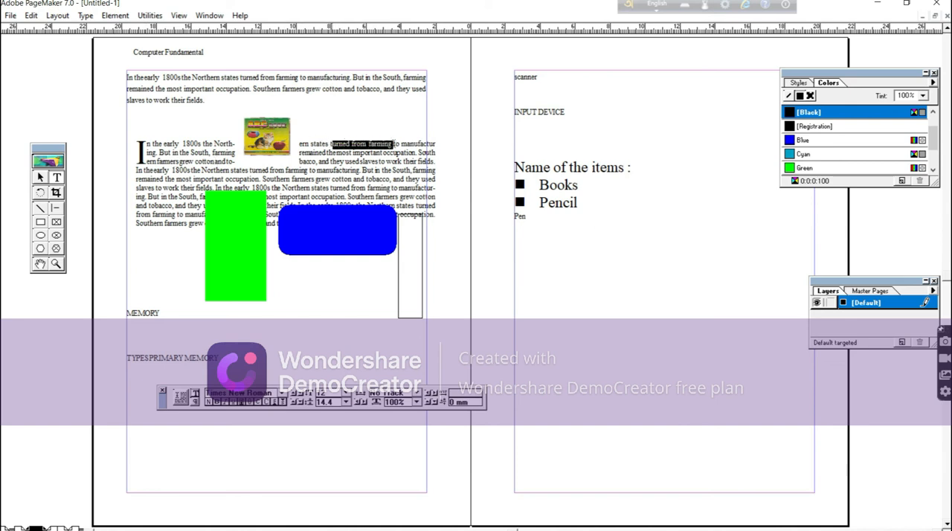
{"action": "left_click", "coordinate": [150, 15]}
{"action": "mouse_move", "coordinate": [170, 31]}
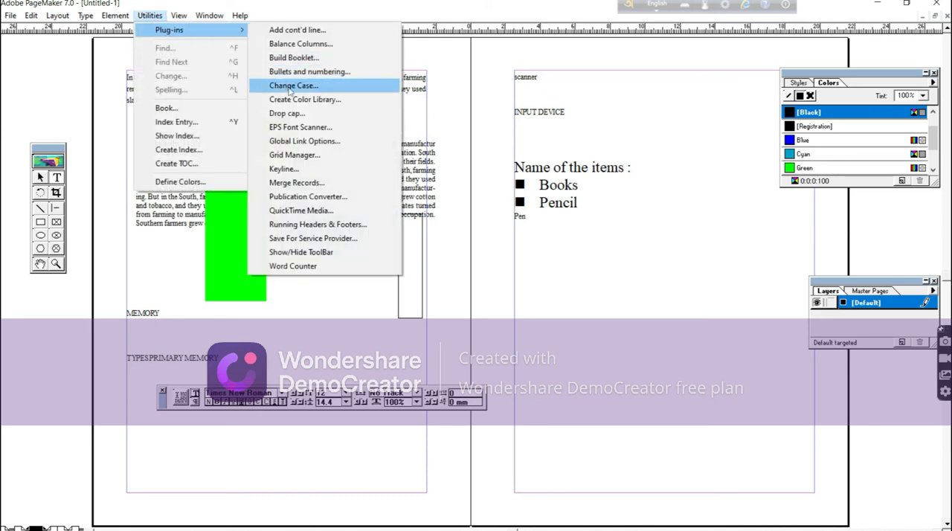
{"action": "left_click", "coordinate": [290, 87]}
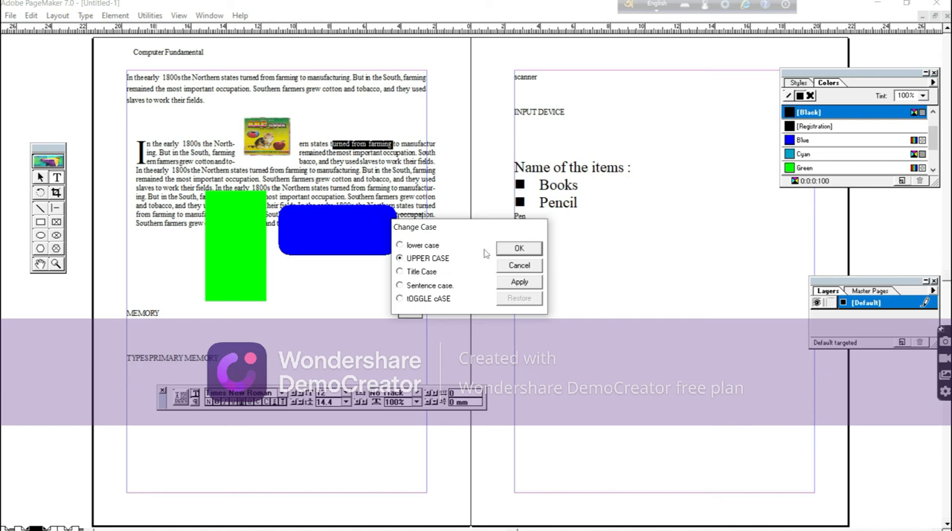
{"action": "left_click", "coordinate": [520, 250]}
{"action": "left_click", "coordinate": [381, 116]}
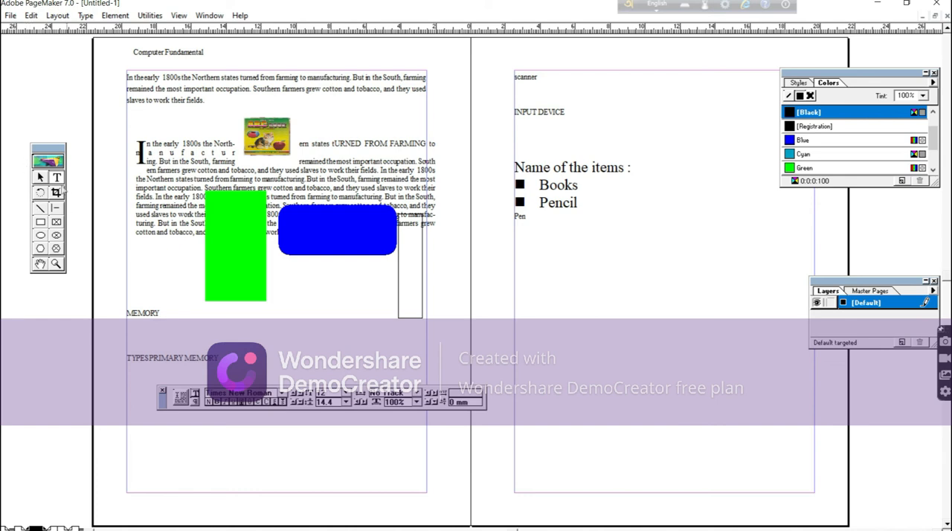
Add a text block "H2O" below the "Pen" line and format its "2" as subscript.
{"action": "left_click_drag", "start_coordinate": [538, 265], "coordinate": [624, 298]}
{"action": "type", "text": "H"}
{"action": "key", "text": "BackSpace"}
{"action": "type", "text": "H2O"}
{"action": "left_click_drag", "start_coordinate": [545, 270], "coordinate": [549, 270]}
{"action": "left_click", "coordinate": [282, 405]}
Set the type size of the "H2O" formula to 24 points.
{"action": "left_click", "coordinate": [553, 290]}
{"action": "left_click_drag", "start_coordinate": [538, 271], "coordinate": [557, 270]}
{"action": "left_click", "coordinate": [346, 393]}
{"action": "left_click", "coordinate": [325, 425]}
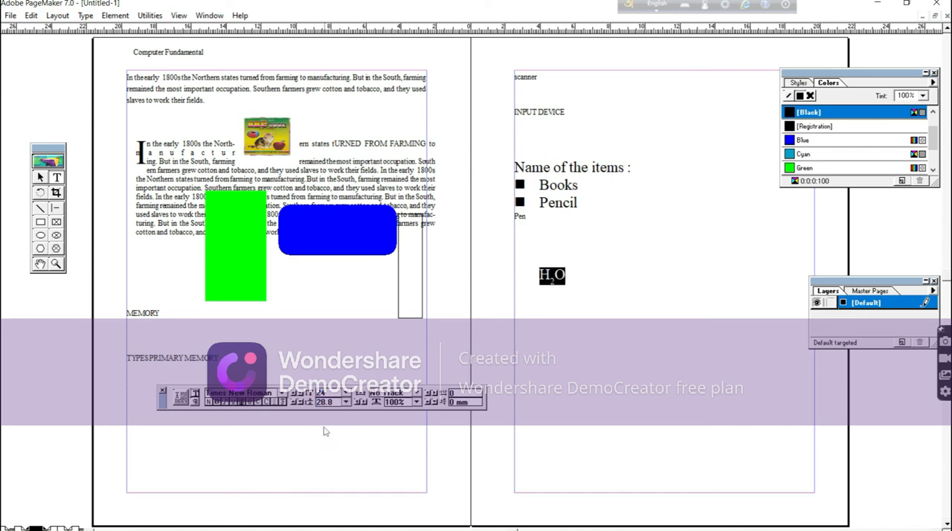
{"action": "left_click", "coordinate": [694, 301]}
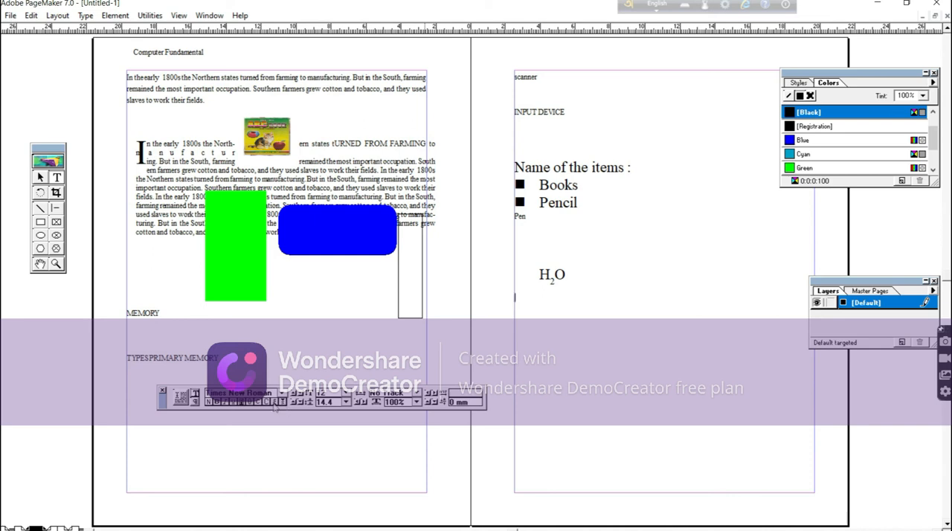
Add "(a+b)2" after the "H2O" formula and format its final "2" as superscript.
{"action": "left_click", "coordinate": [622, 274]}
{"action": "type", "text": "(a"}
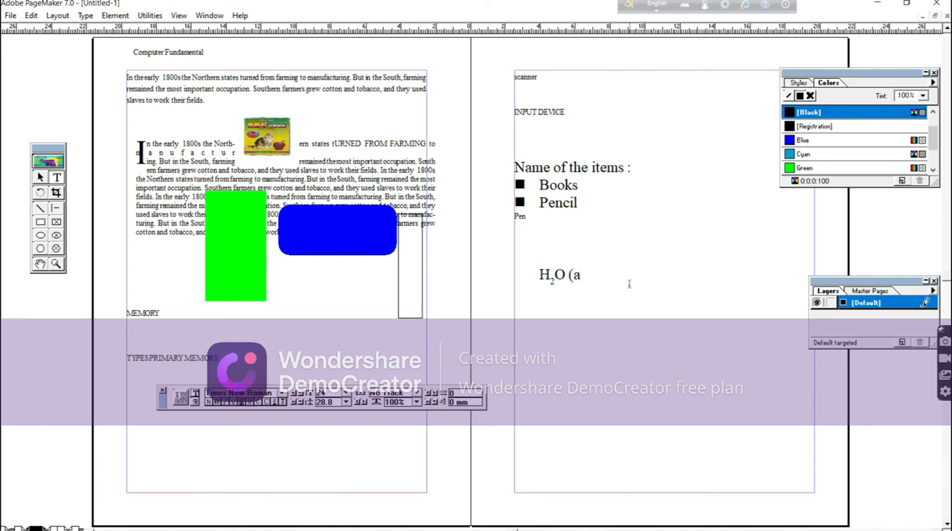
{"action": "type", "text": "+b)2"}
{"action": "left_click_drag", "start_coordinate": [601, 274], "coordinate": [611, 274]}
{"action": "left_click", "coordinate": [276, 403]}
{"action": "left_click", "coordinate": [606, 316]}
{"action": "left_click", "coordinate": [521, 328]}
Go to the next blank spread and move the ruler zero point to the upper-left margin corner of its left page.
{"action": "left_click", "coordinate": [57, 529]}
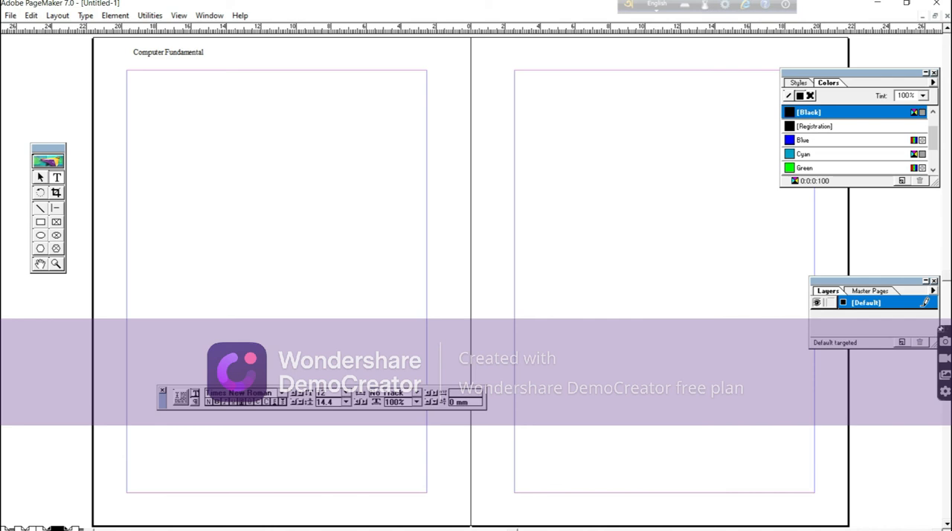
{"action": "left_click_drag", "start_coordinate": [247, 29], "coordinate": [247, 64]}
{"action": "left_click_drag", "start_coordinate": [93, 64], "coordinate": [126, 70]}
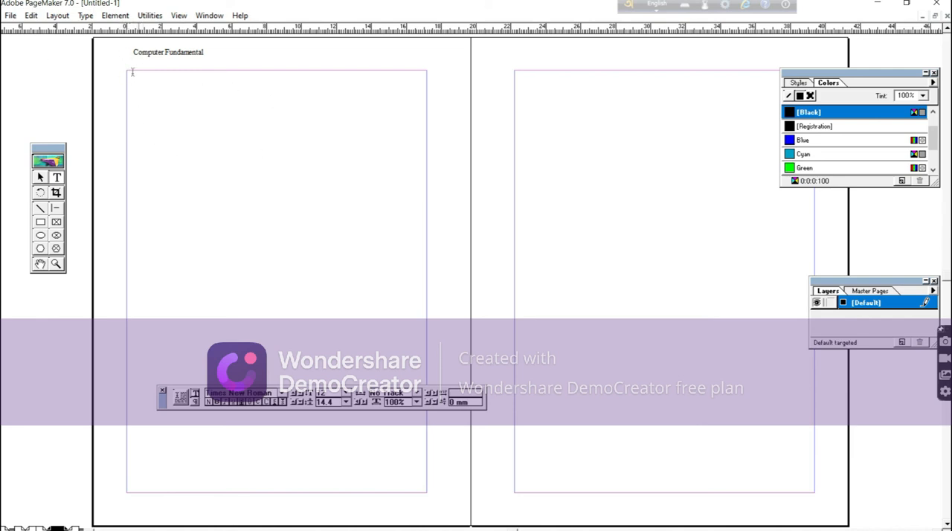
Turn on Zero Lock for the ruler zero point.
{"action": "left_click", "coordinate": [179, 15]}
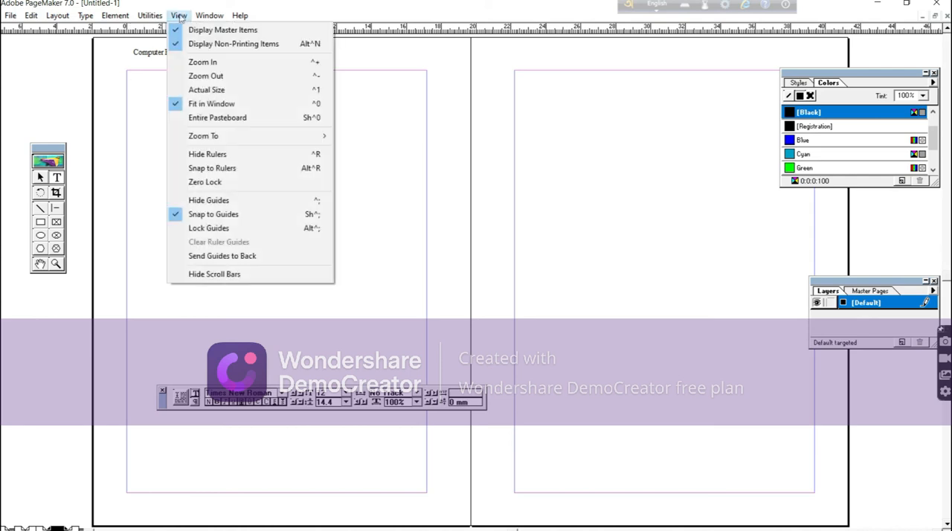
{"action": "left_click", "coordinate": [175, 184]}
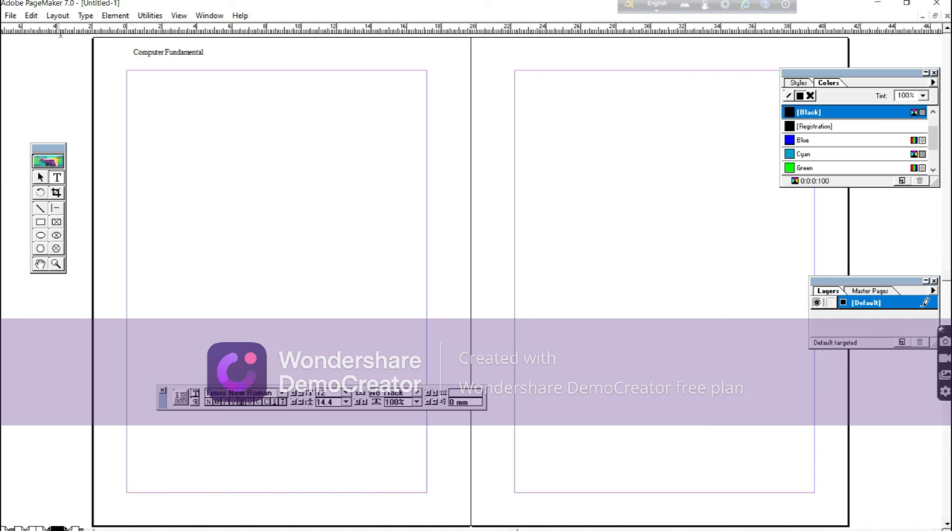
{"action": "left_click", "coordinate": [177, 14]}
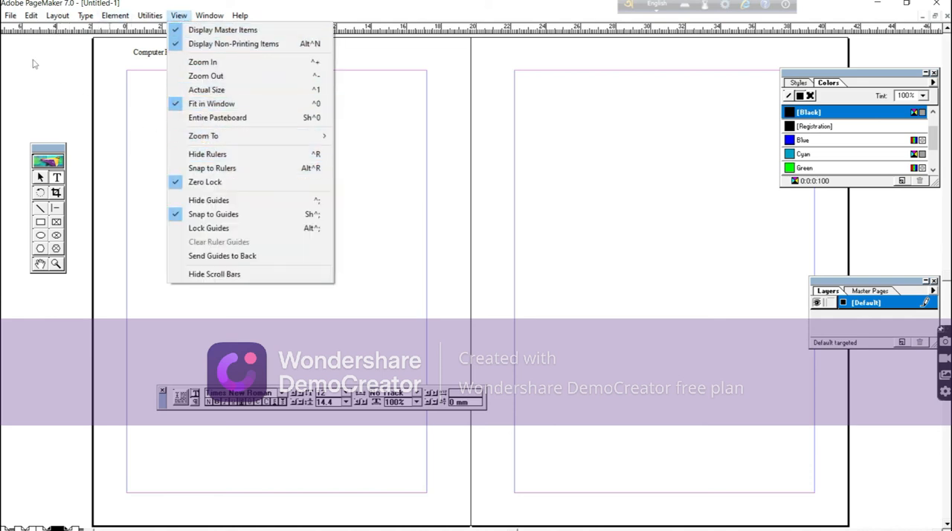
{"action": "left_click", "coordinate": [47, 39]}
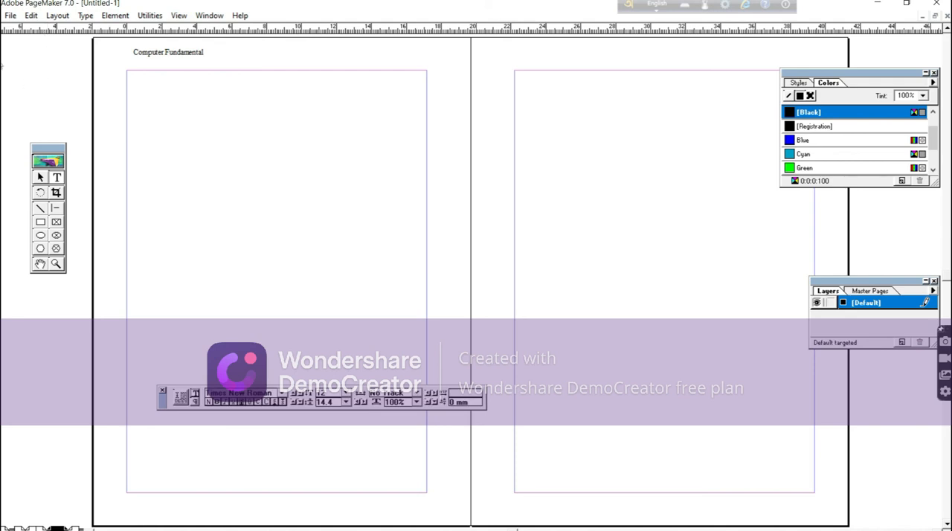
Place a vertical guide about 90 mm and a horizontal guide about 56 mm from the ruler zero point.
{"action": "left_click_drag", "start_coordinate": [3, 66], "coordinate": [282, 119]}
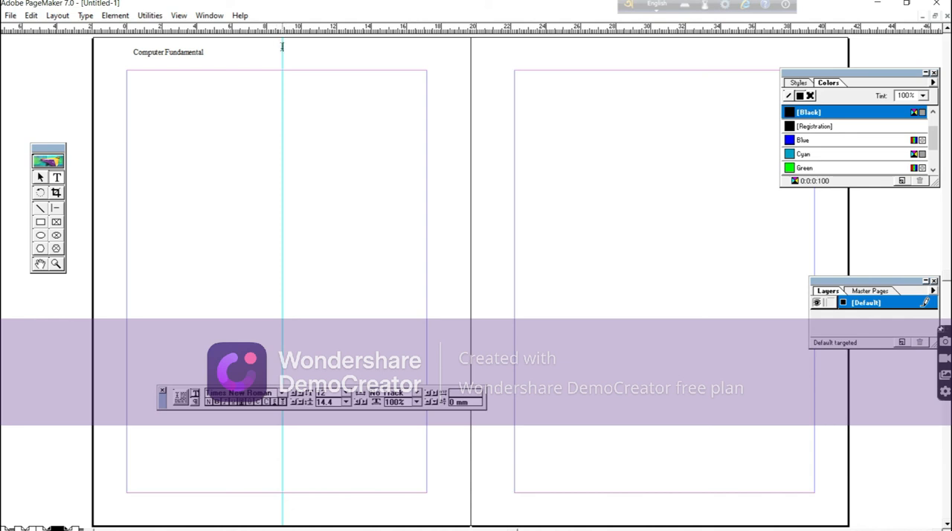
{"action": "left_click", "coordinate": [40, 178]}
{"action": "left_click_drag", "start_coordinate": [282, 119], "coordinate": [283, 118]}
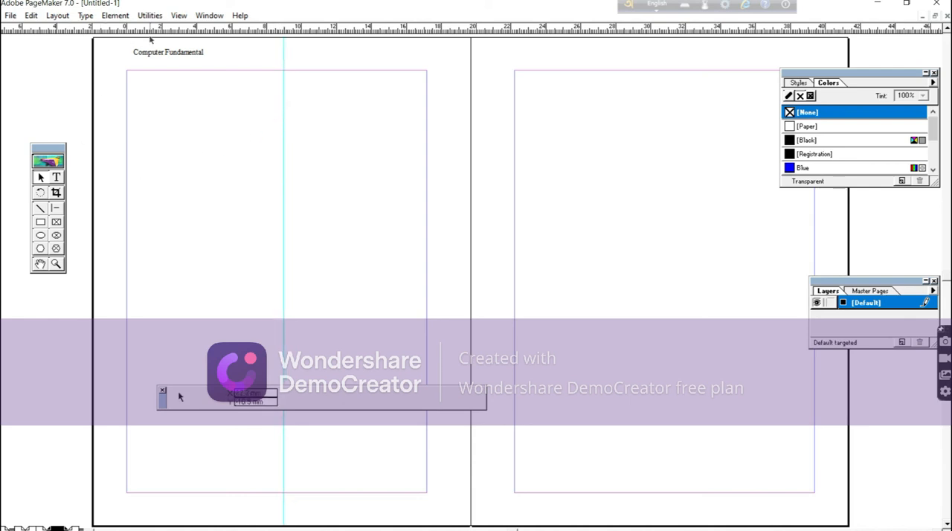
{"action": "left_click_drag", "start_coordinate": [151, 34], "coordinate": [158, 167]}
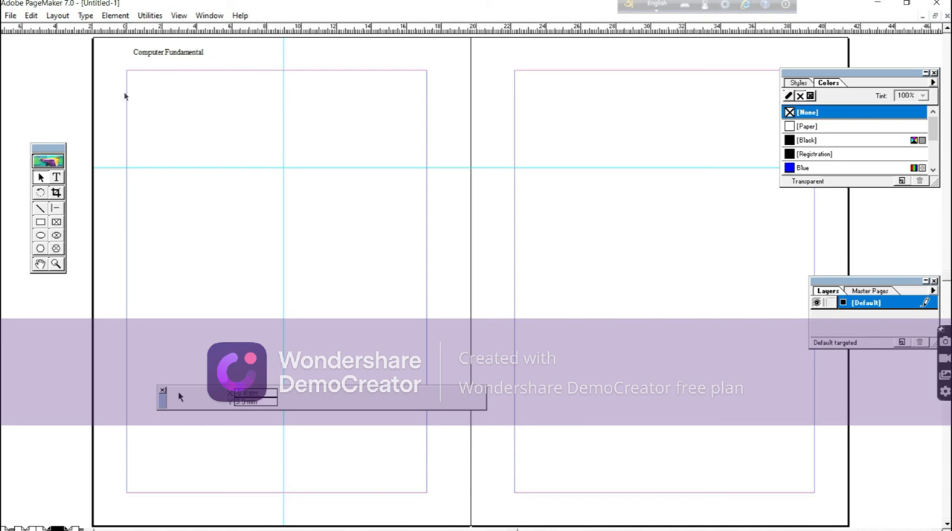
Draw a rectangle about 90 by 56 mm from the upper-left margin corner to the crossing of the guides.
{"action": "right_click", "coordinate": [213, 107]}
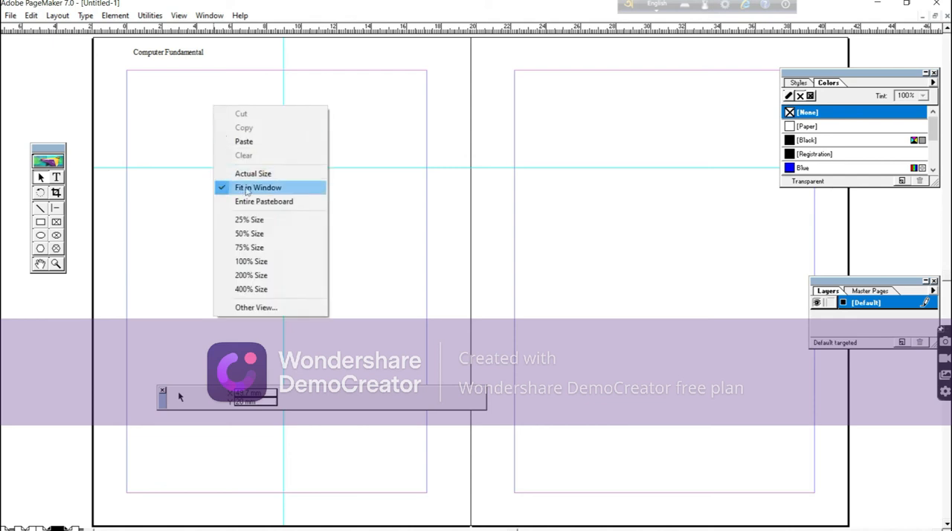
{"action": "left_click", "coordinate": [264, 175]}
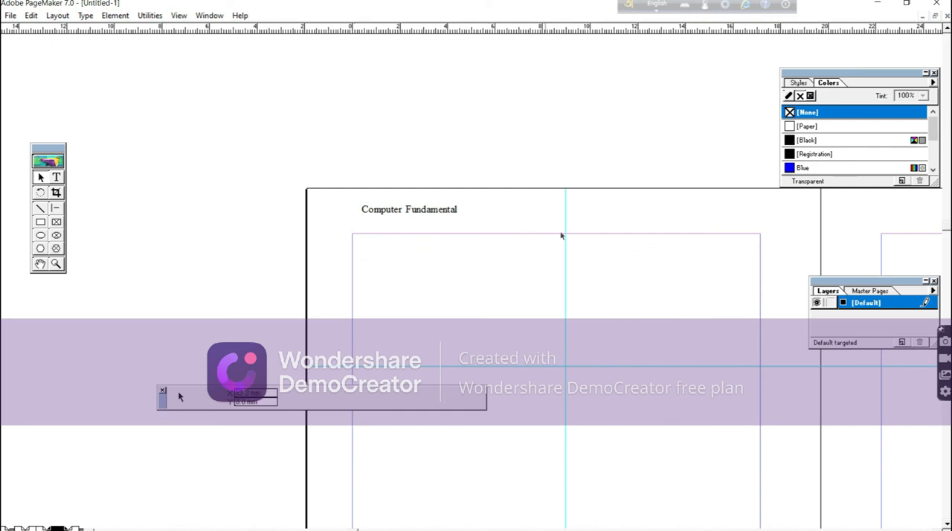
{"action": "left_click", "coordinate": [41, 222]}
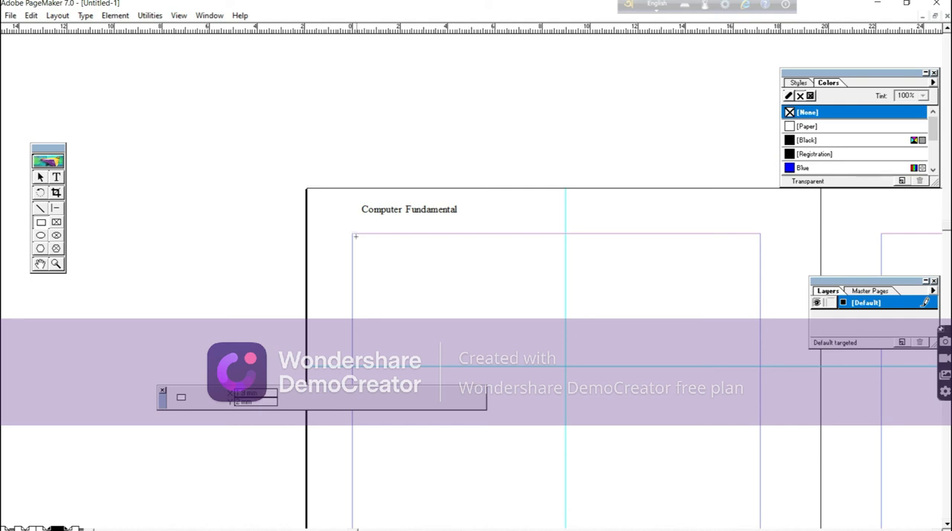
{"action": "left_click_drag", "start_coordinate": [352, 233], "coordinate": [564, 365]}
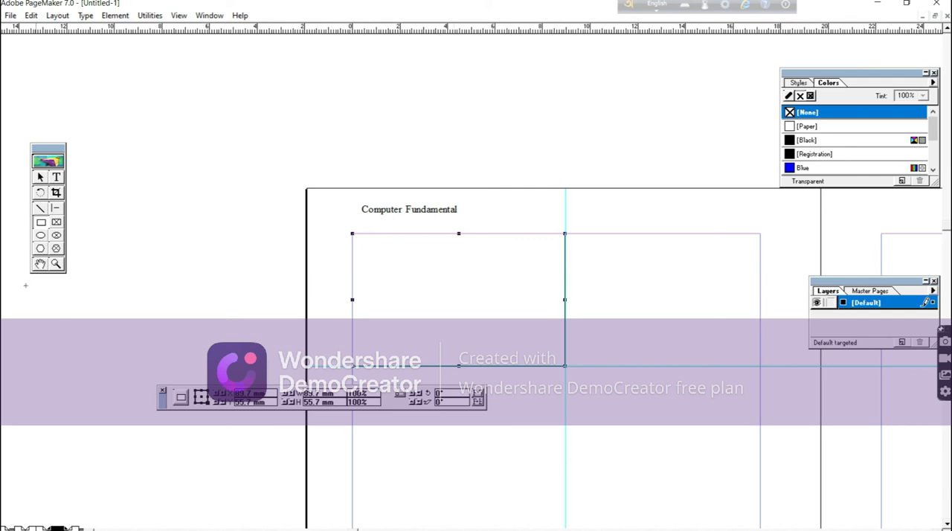
Draw a rectangle about 55 by 32 mm beside the vertical guide and place a duplicate overlapping its lower part.
{"action": "left_click", "coordinate": [41, 222]}
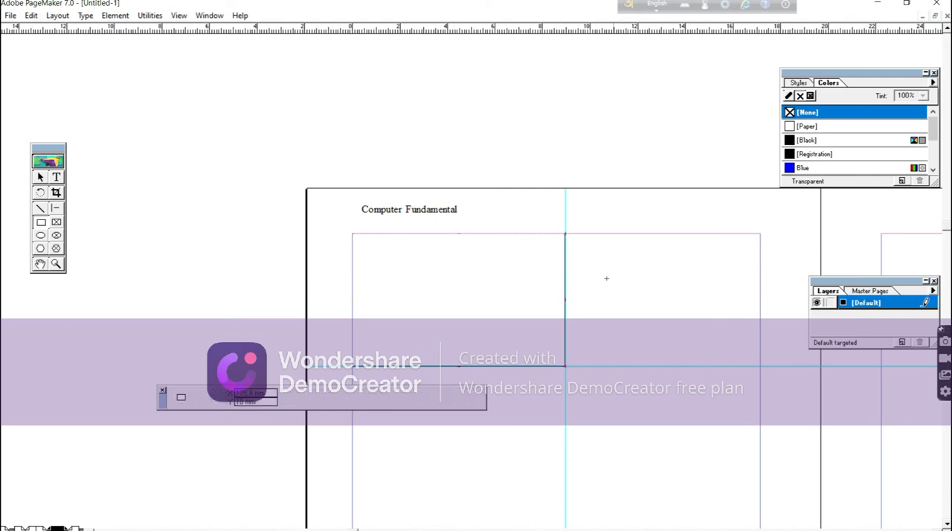
{"action": "left_click_drag", "start_coordinate": [603, 267], "coordinate": [735, 344]}
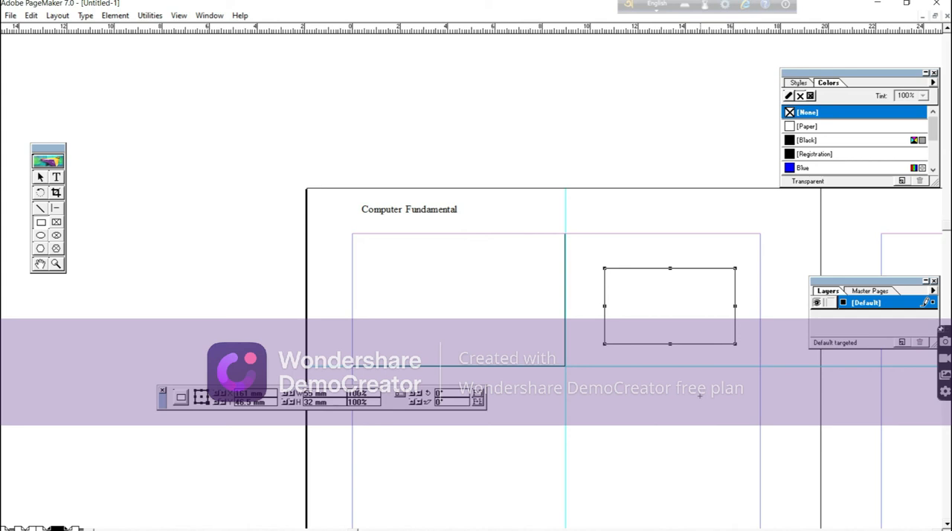
{"action": "key", "text": "shift+F1"}
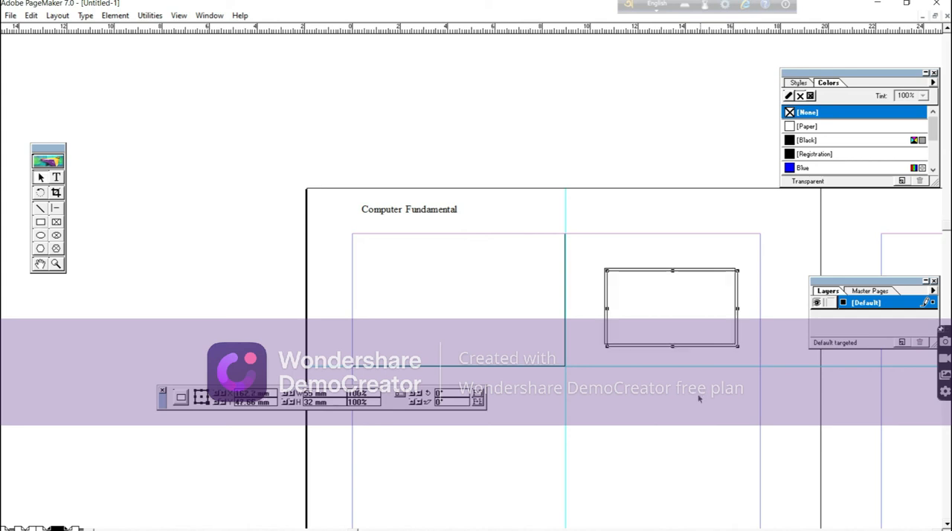
{"action": "left_click_drag", "start_coordinate": [658, 271], "coordinate": [657, 311]}
Color both the fill and the line of the upper 55 by 32 mm rectangle black.
{"action": "left_click", "coordinate": [662, 268]}
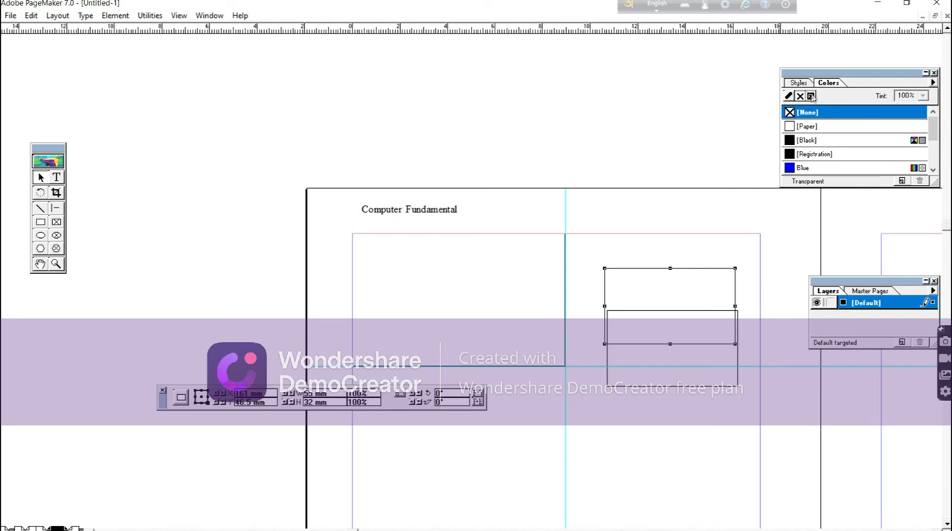
{"action": "left_click", "coordinate": [811, 95]}
{"action": "left_click", "coordinate": [792, 142]}
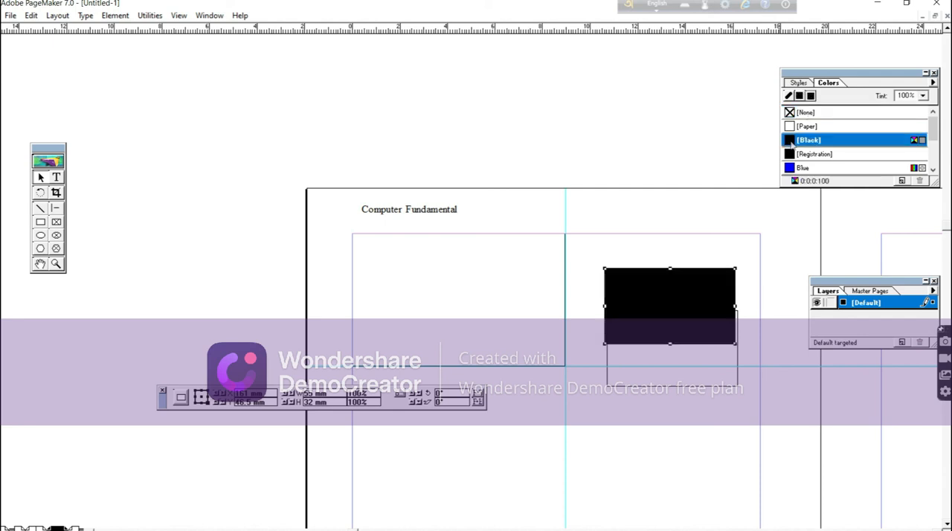
Move the duplicate over the black rectangle, offset slightly up and left, and give it a Paper fill with a black line.
{"action": "left_click", "coordinate": [671, 388]}
{"action": "left_click_drag", "start_coordinate": [672, 389], "coordinate": [662, 344]}
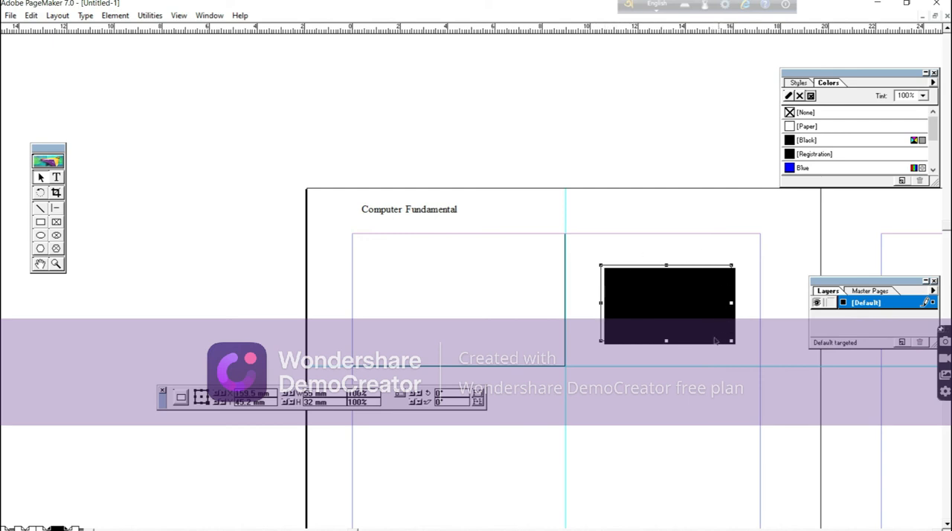
{"action": "left_click", "coordinate": [793, 128]}
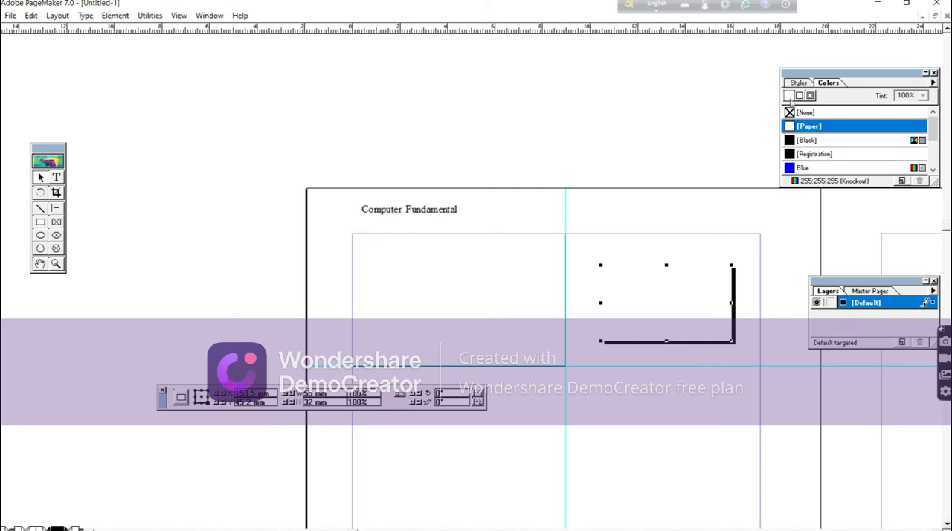
{"action": "left_click", "coordinate": [791, 140]}
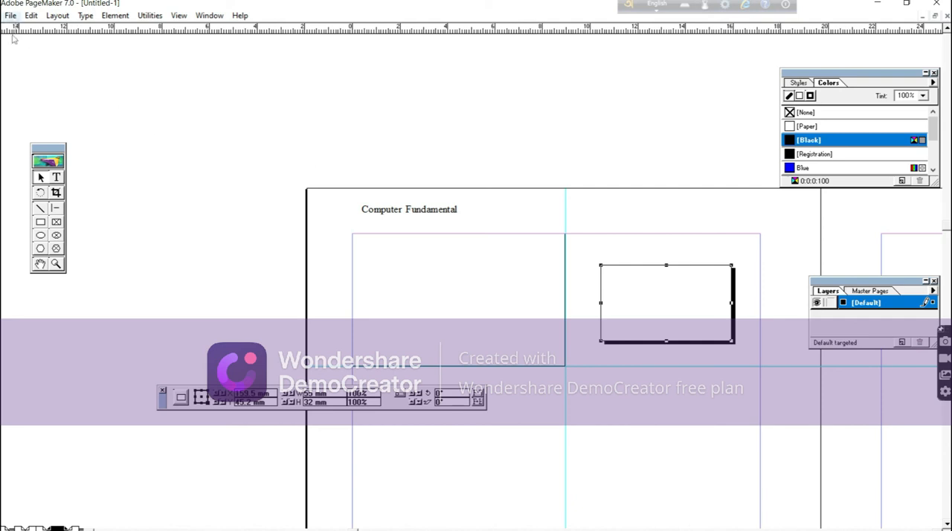
Draw a rectangle about 62 by 26 mm below the shadowed box and a roughly vertical line just inside its left edge.
{"action": "left_click", "coordinate": [41, 222]}
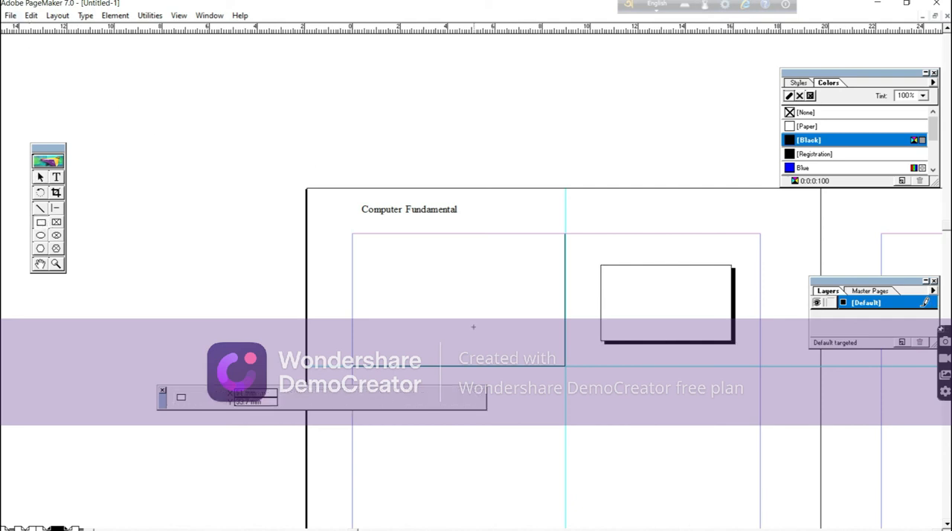
{"action": "left_click_drag", "start_coordinate": [589, 397], "coordinate": [735, 456]}
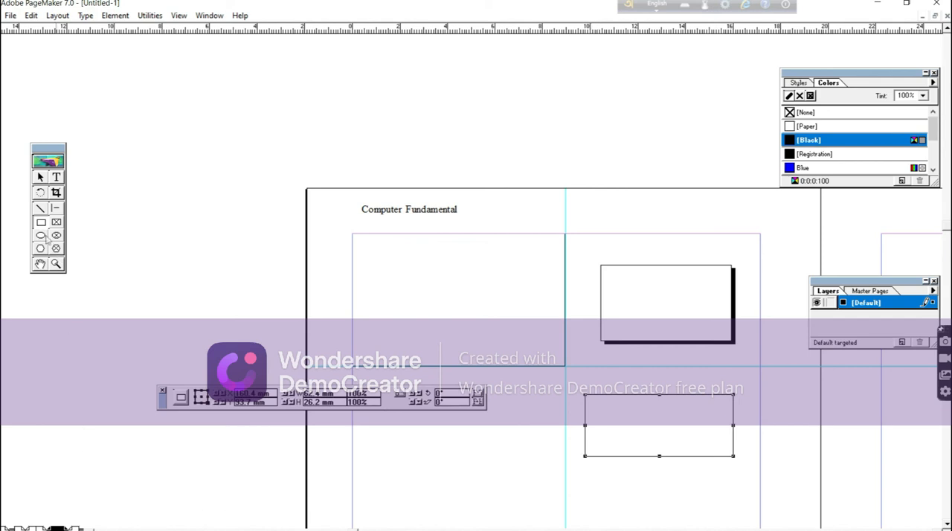
{"action": "left_click", "coordinate": [40, 209]}
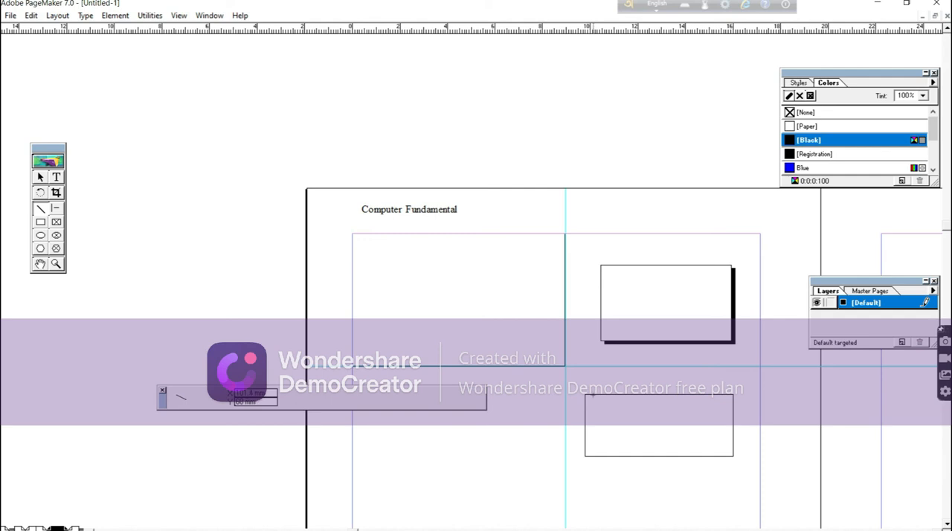
{"action": "left_click_drag", "start_coordinate": [592, 396], "coordinate": [591, 457]}
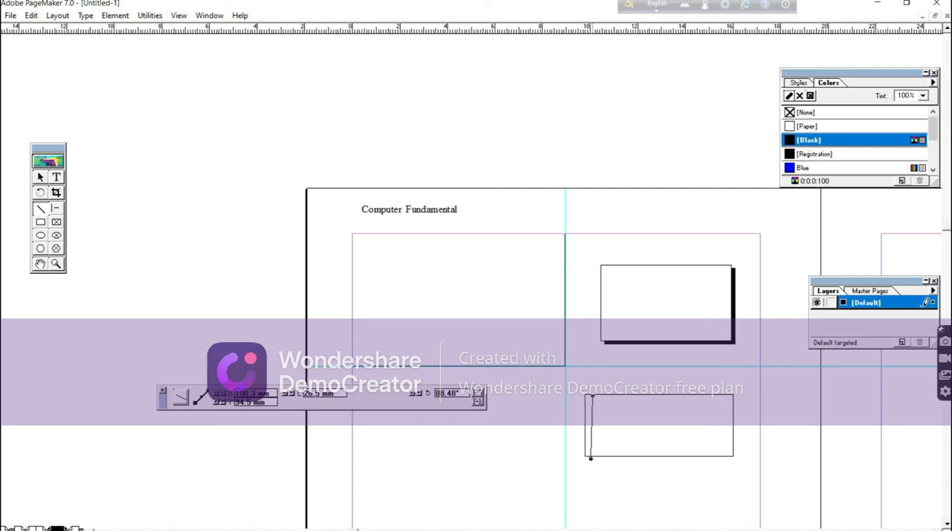
Straighten the line inside the new rectangle to vertical and shorten it to about 25 mm to fit the rectangle's height.
{"action": "left_click", "coordinate": [38, 179]}
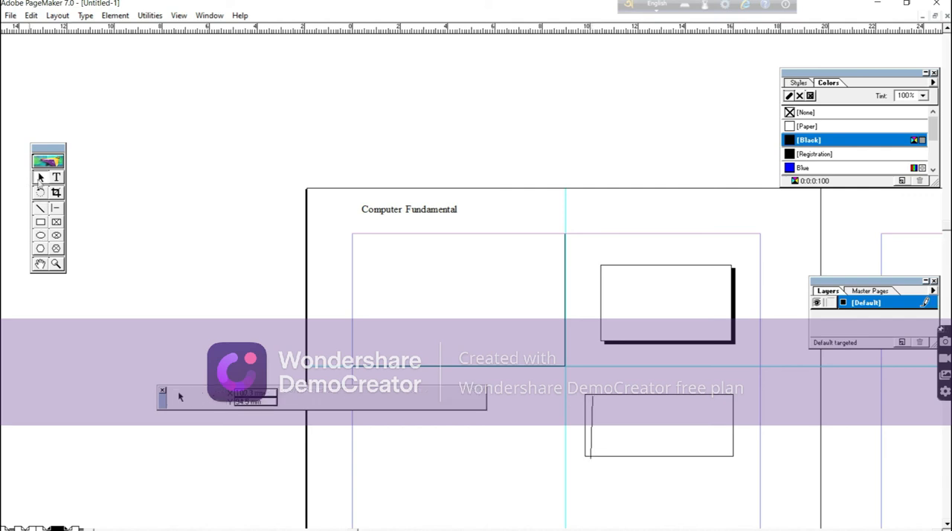
{"action": "left_click", "coordinate": [592, 459]}
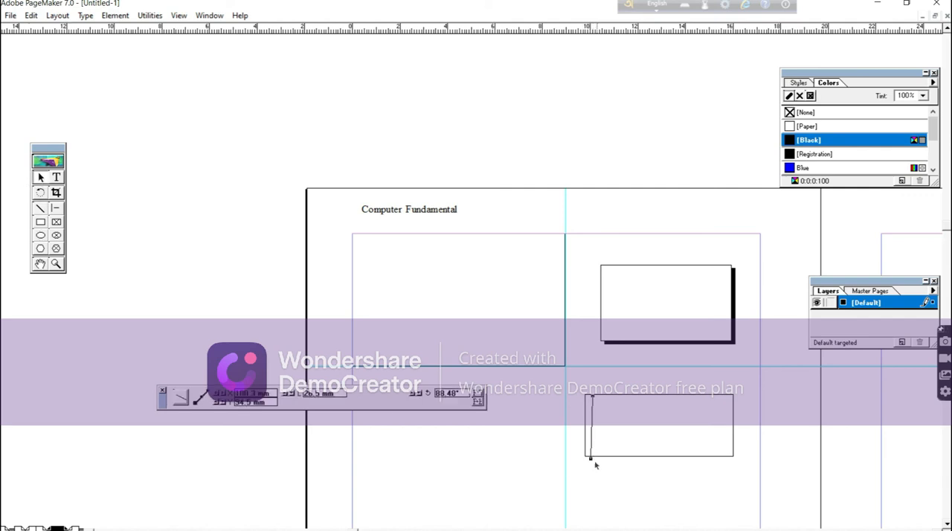
{"action": "left_click_drag", "start_coordinate": [590, 459], "coordinate": [592, 459]}
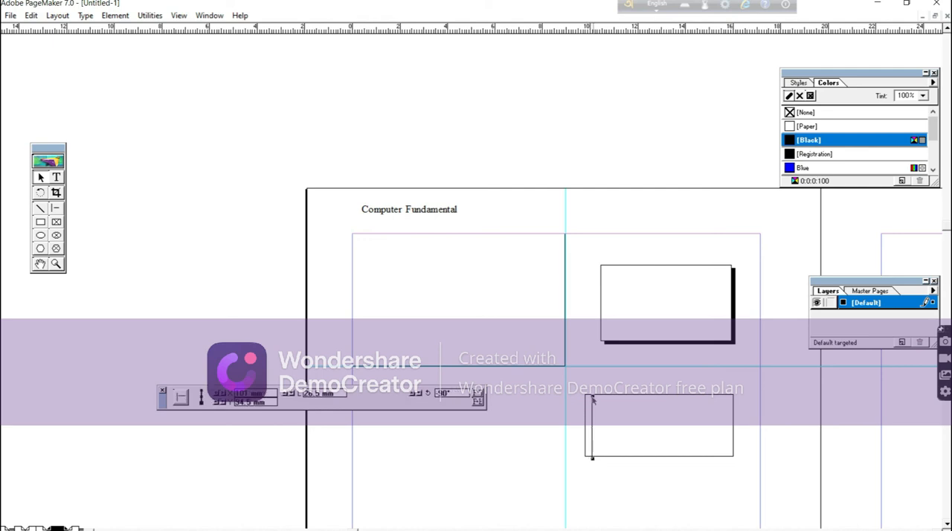
{"action": "left_click_drag", "start_coordinate": [592, 397], "coordinate": [593, 396]}
{"action": "left_click_drag", "start_coordinate": [593, 459], "coordinate": [592, 455]}
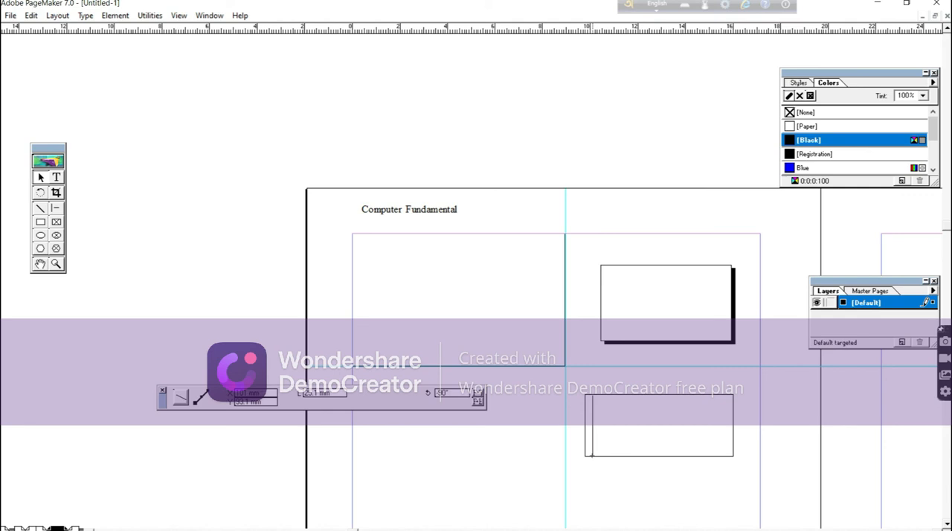
{"action": "left_click", "coordinate": [608, 484]}
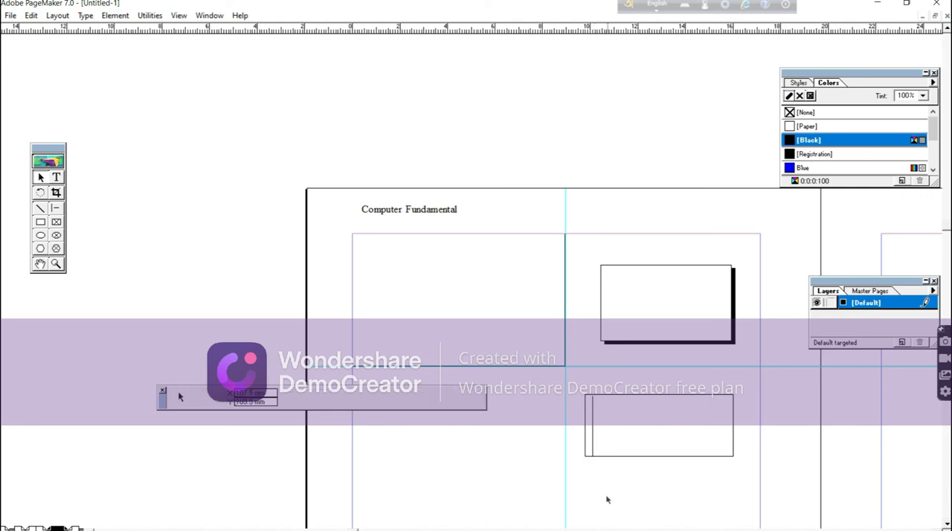
Adjust both ends of the line so it runs vertically for about 25.6 mm from the rectangle's top edge, slightly nearer its left side.
{"action": "left_click", "coordinate": [588, 424]}
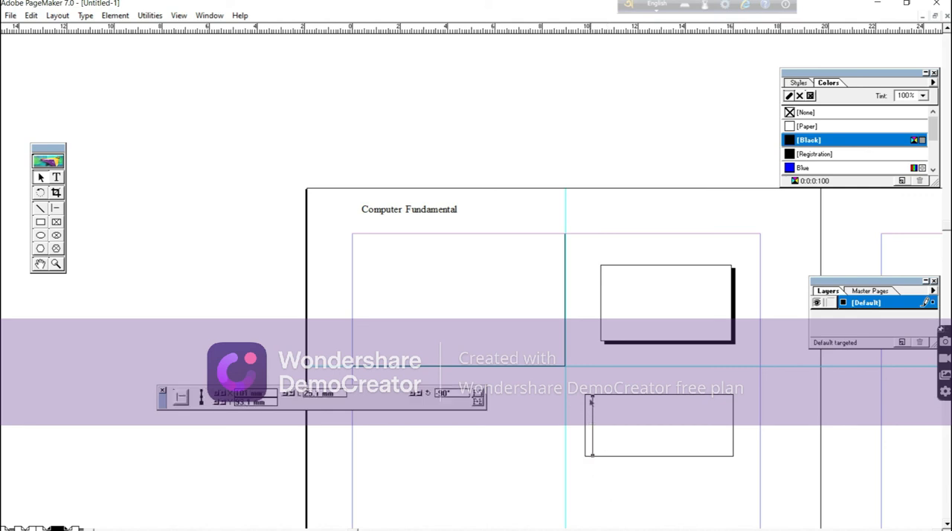
{"action": "left_click_drag", "start_coordinate": [593, 397], "coordinate": [593, 396]}
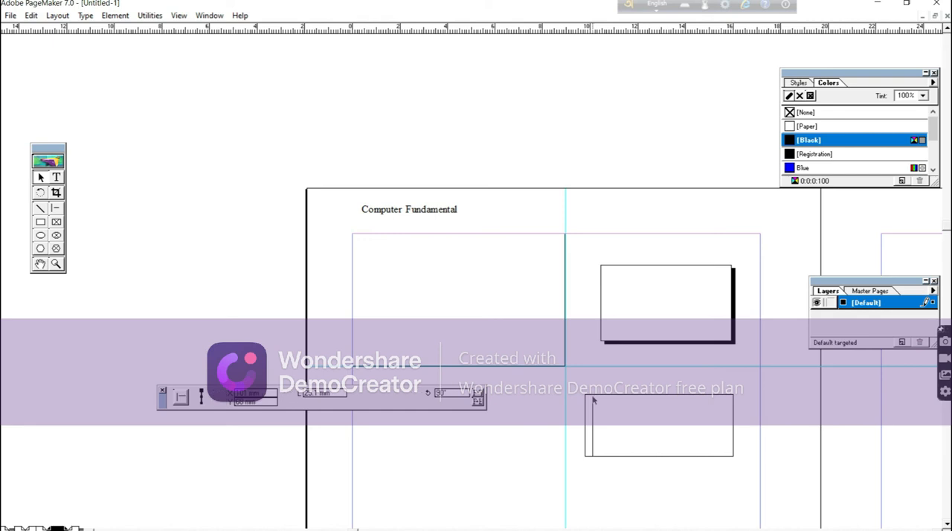
{"action": "left_click_drag", "start_coordinate": [593, 398], "coordinate": [592, 395]}
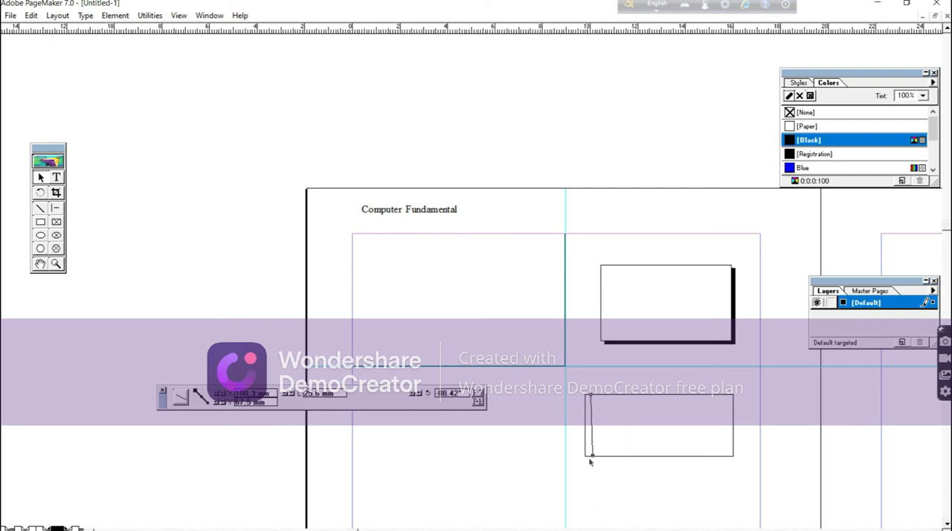
{"action": "left_click_drag", "start_coordinate": [593, 459], "coordinate": [588, 456]}
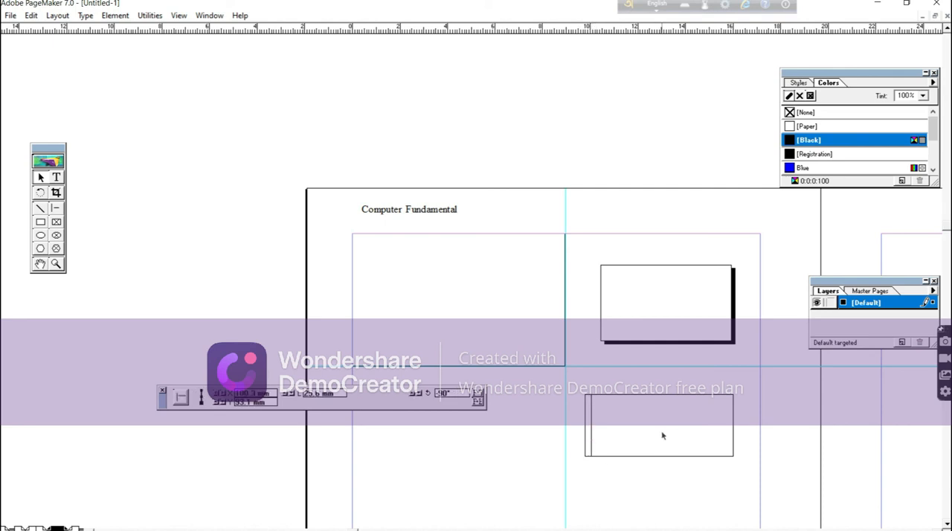
{"action": "left_click", "coordinate": [662, 438]}
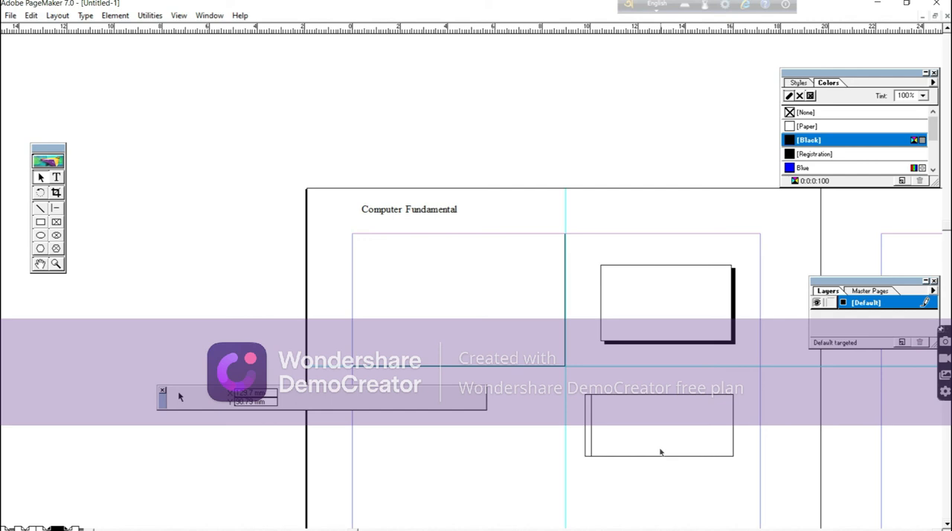
Copy the vertical line and paste 10 multiple copies with a 5 mm horizontal offset and 0 mm vertical offset.
{"action": "left_click", "coordinate": [589, 430]}
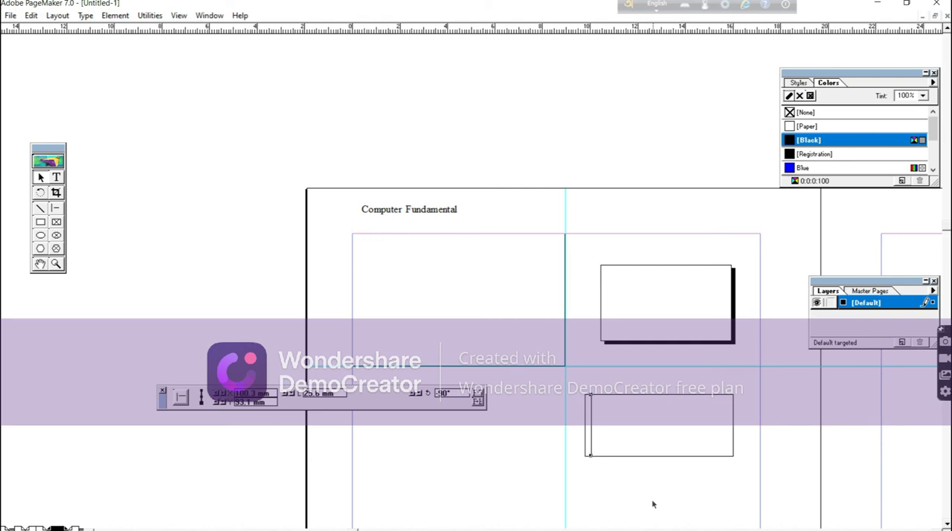
{"action": "left_click", "coordinate": [31, 16]}
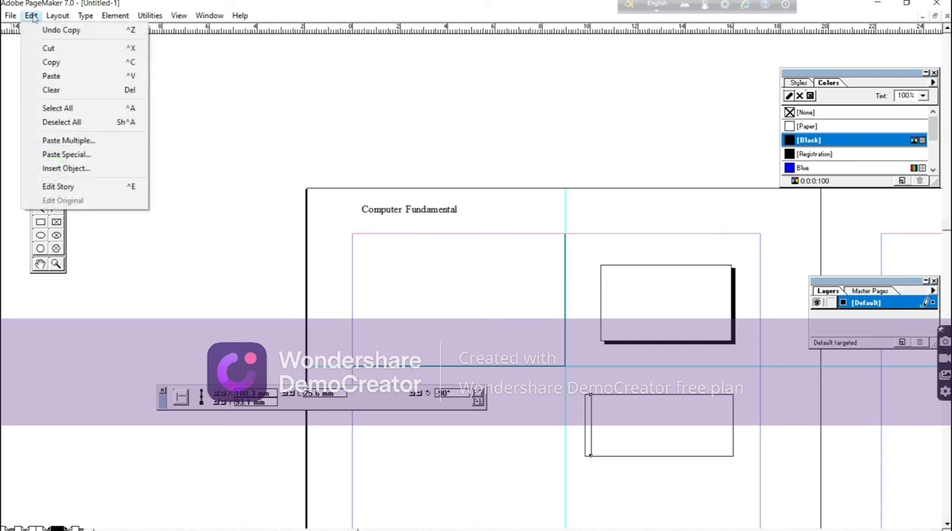
{"action": "left_click", "coordinate": [60, 142]}
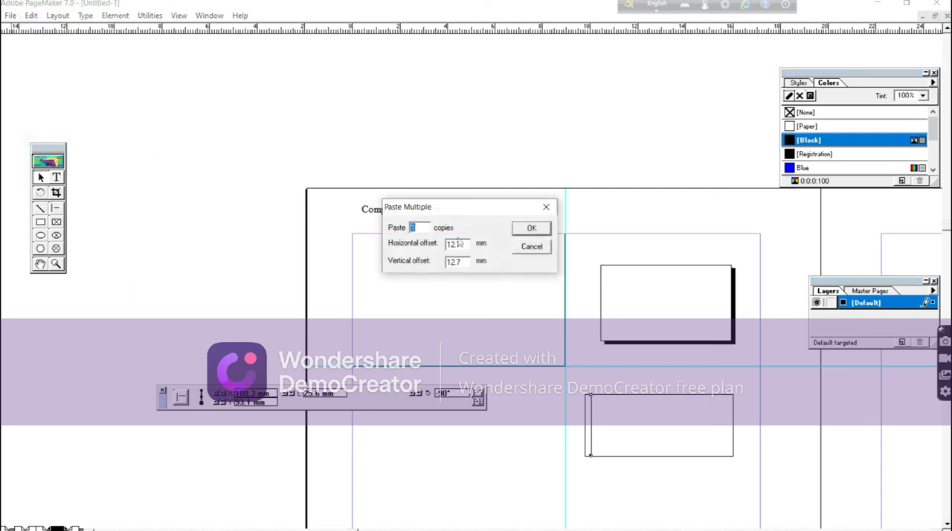
{"action": "left_click_drag", "start_coordinate": [478, 212], "coordinate": [446, 97]}
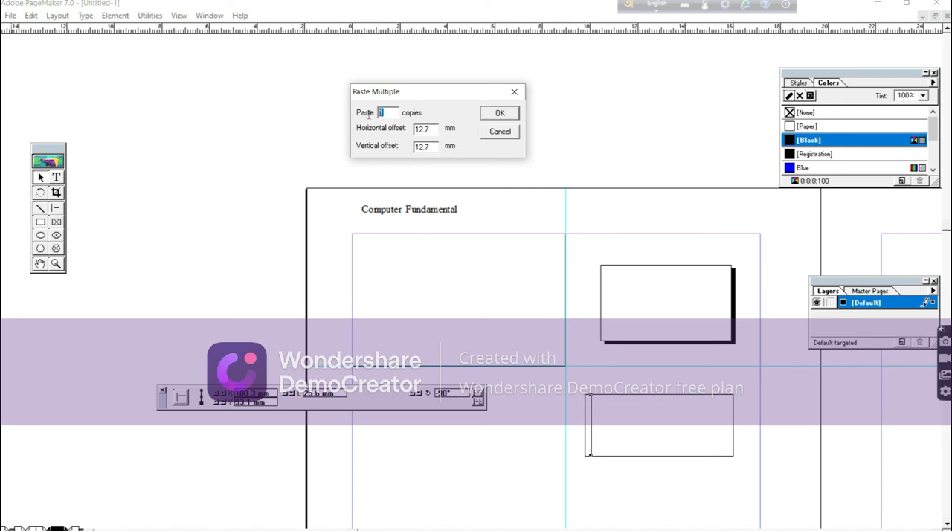
{"action": "type", "text": "10"}
{"action": "key", "text": "Tab"}
{"action": "type", "text": "5"}
{"action": "left_click_drag", "start_coordinate": [436, 148], "coordinate": [398, 156]}
{"action": "type", "text": "0"}
{"action": "left_click", "coordinate": [504, 114]}
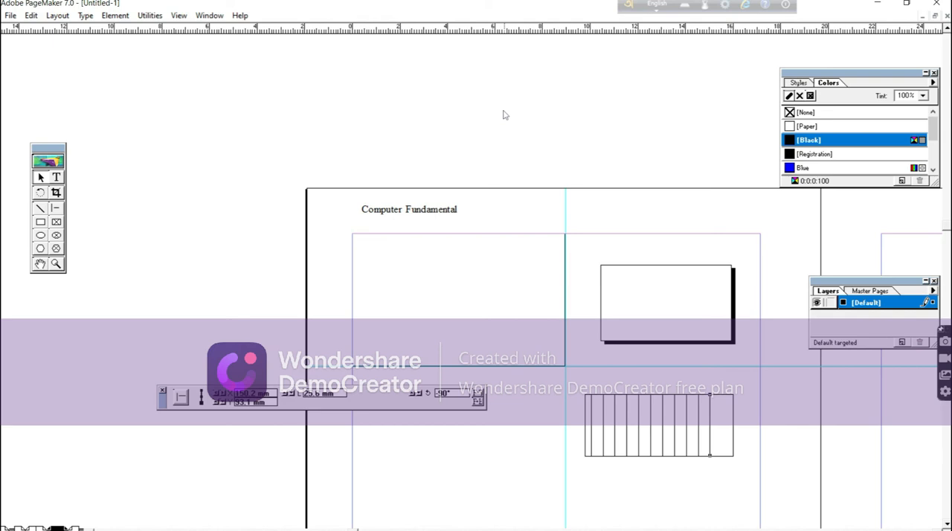
Open the "visting card" publication from the Documents folder.
{"action": "left_click", "coordinate": [12, 16]}
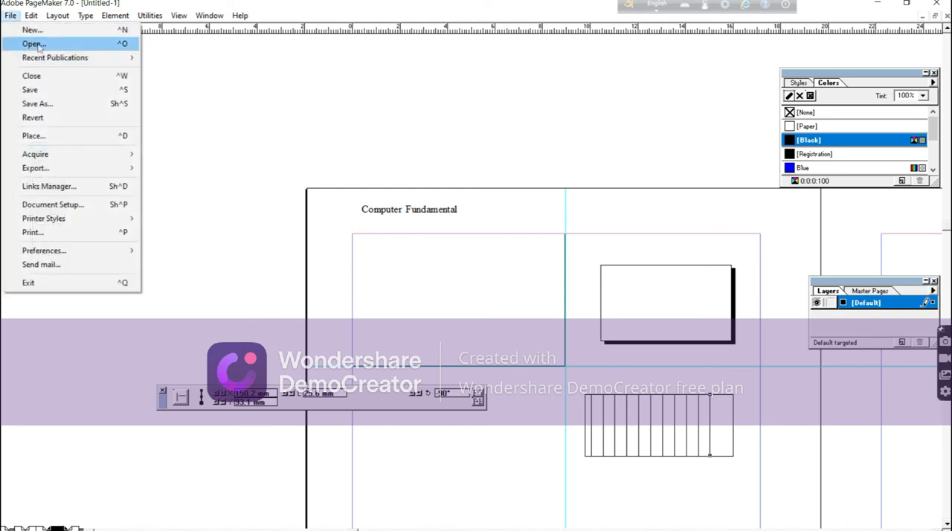
{"action": "left_click", "coordinate": [34, 43]}
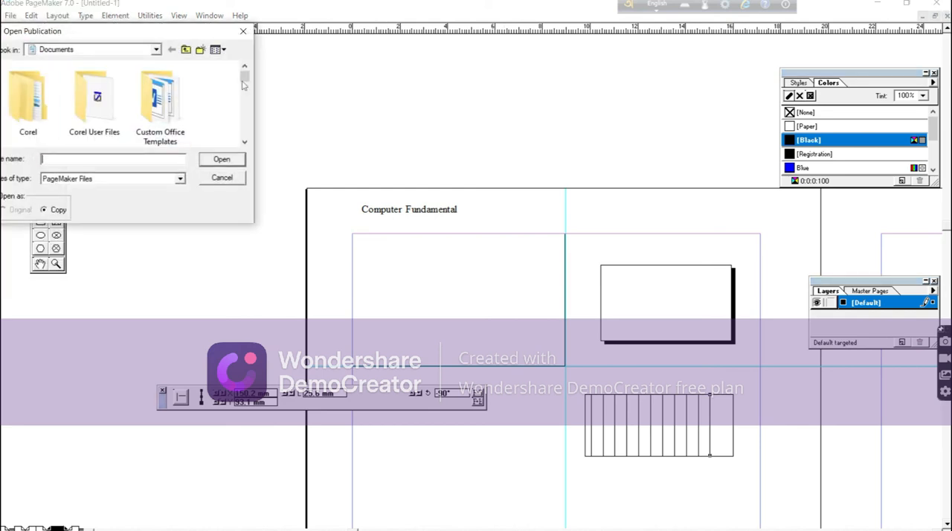
{"action": "left_click_drag", "start_coordinate": [245, 143], "coordinate": [244, 143]}
{"action": "left_click", "coordinate": [244, 143]}
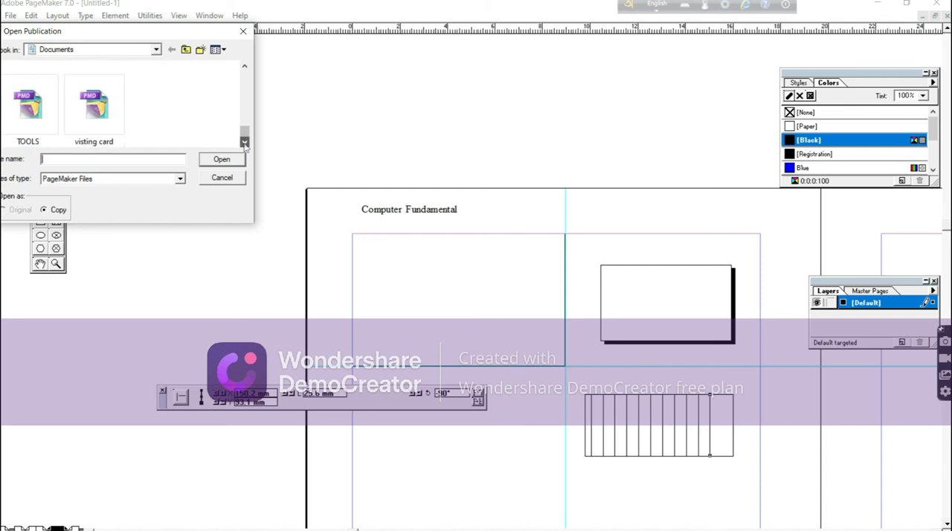
{"action": "left_click", "coordinate": [99, 104]}
{"action": "left_click", "coordinate": [219, 160]}
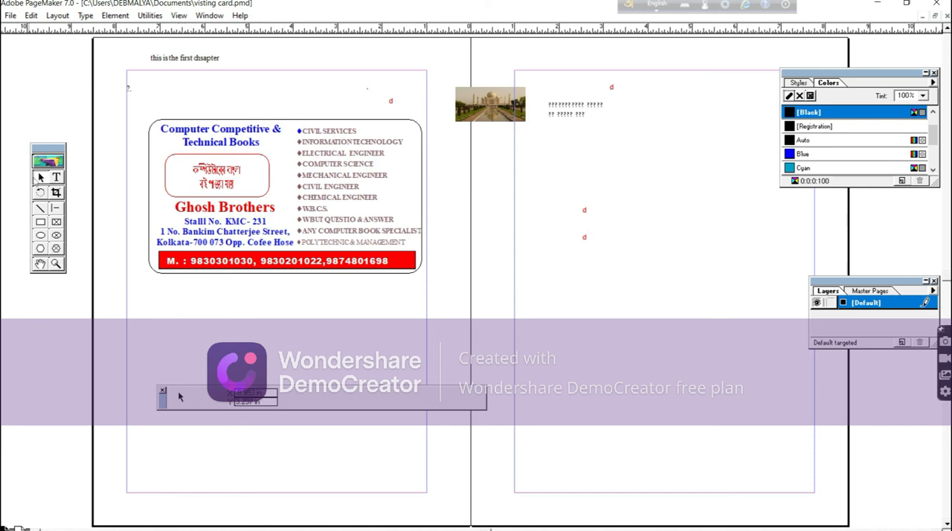
Examine how the visiting card is built by selecting its heading, company, Bengali, subject list and phone text blocks in turn.
{"action": "left_click", "coordinate": [214, 147]}
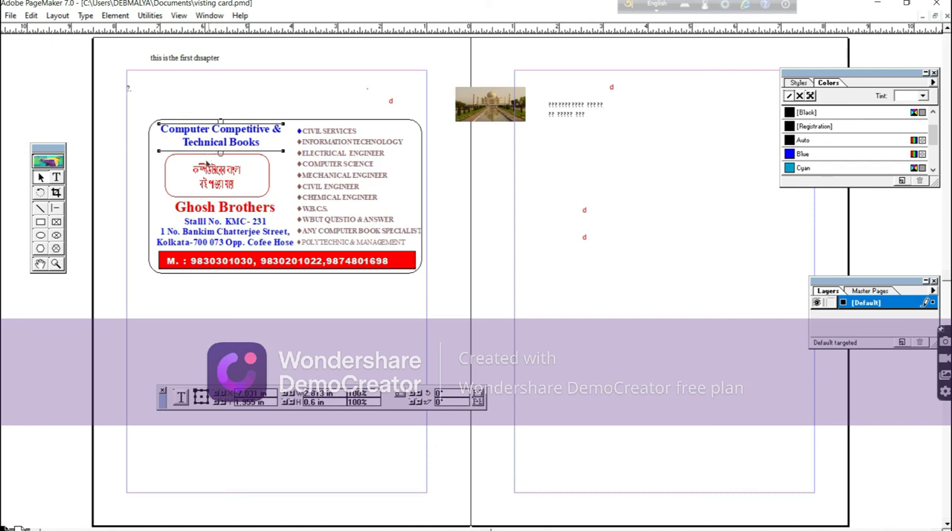
{"action": "left_click", "coordinate": [214, 211]}
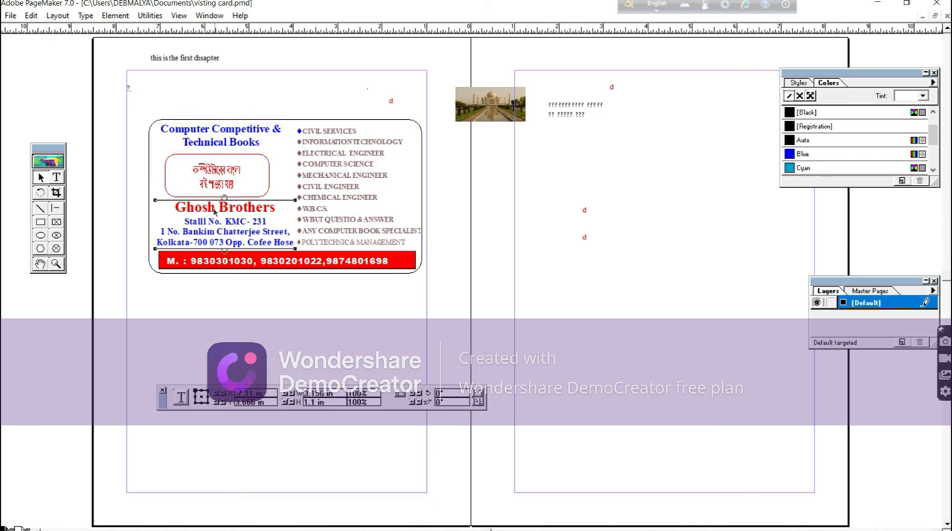
{"action": "left_click", "coordinate": [244, 166]}
{"action": "left_click", "coordinate": [318, 135]}
{"action": "left_click", "coordinate": [297, 267]}
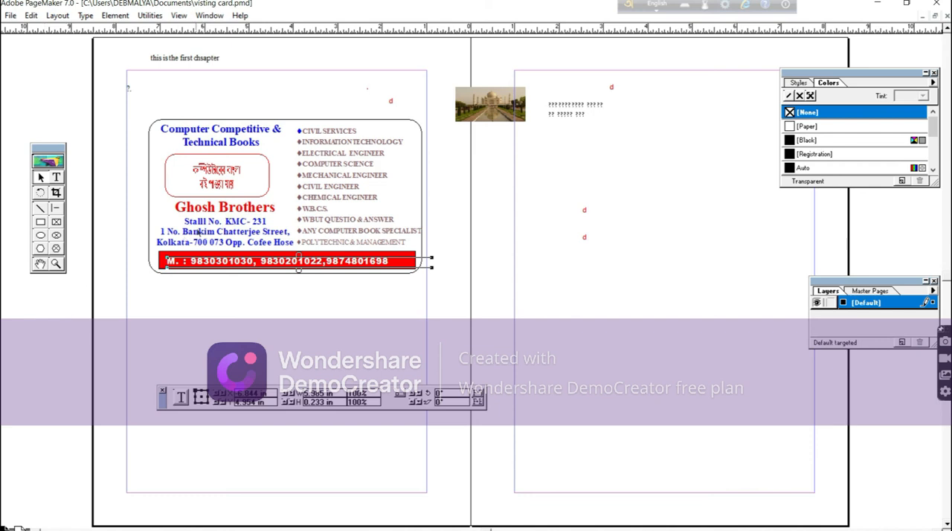
Create a text block in the empty area of the right-hand page with "Ghosh Brothers" and the stall number on a second line.
{"action": "left_click", "coordinate": [57, 178]}
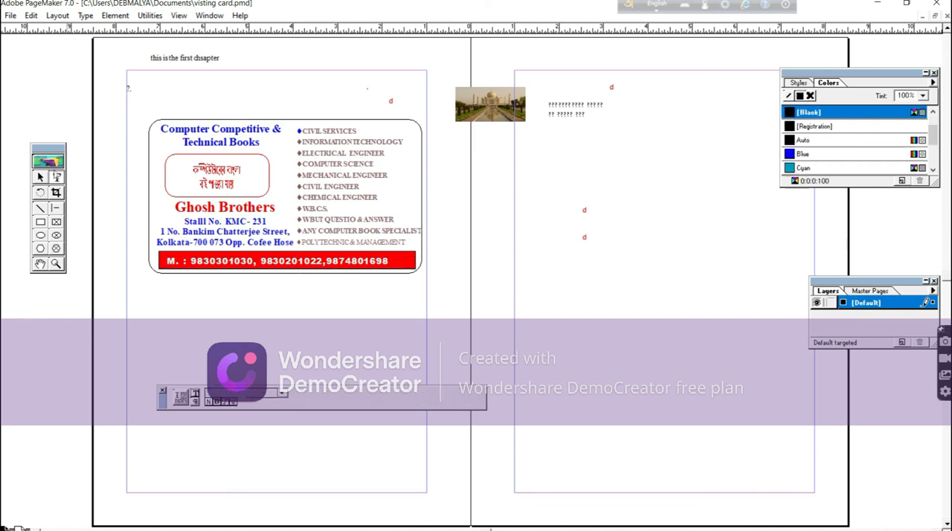
{"action": "left_click_drag", "start_coordinate": [556, 288], "coordinate": [744, 360]}
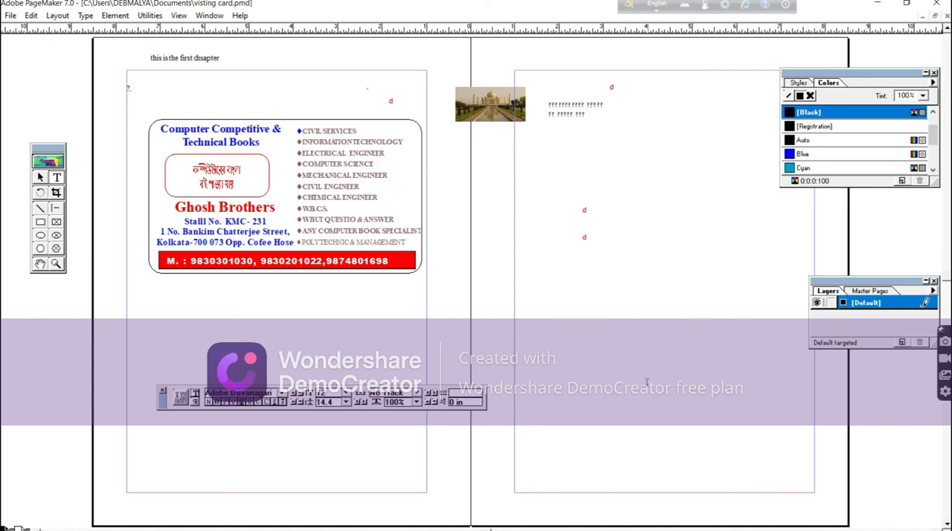
{"action": "type", "text": "q"}
{"action": "type", "text": "hosh"}
{"action": "type", "text": " B"}
{"action": "type", "text": "rother"}
{"action": "type", "text": "Stall"}
{"action": "type", "text": " no"}
{"action": "key", "text": "BackSpace"}
{"action": "type", "text": "No. KMC"}
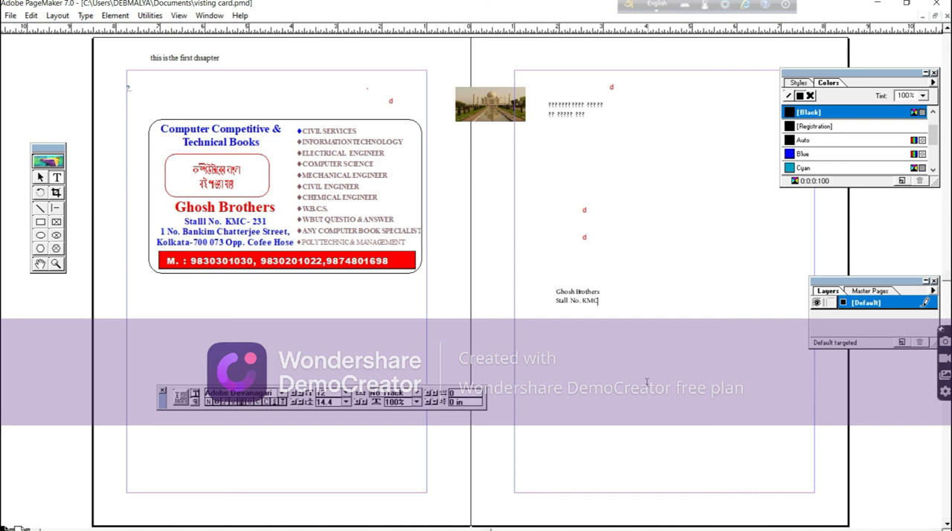
{"action": "type", "text": "-231"}
Set both lines of the new text block to 24 pt.
{"action": "left_click", "coordinate": [555, 291]}
{"action": "left_click_drag", "start_coordinate": [555, 291], "coordinate": [610, 301]}
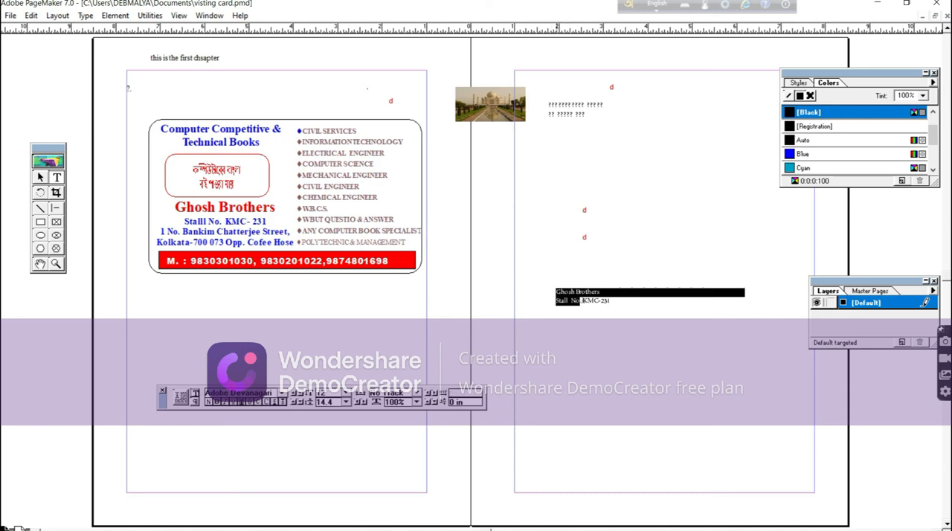
{"action": "left_click", "coordinate": [346, 402]}
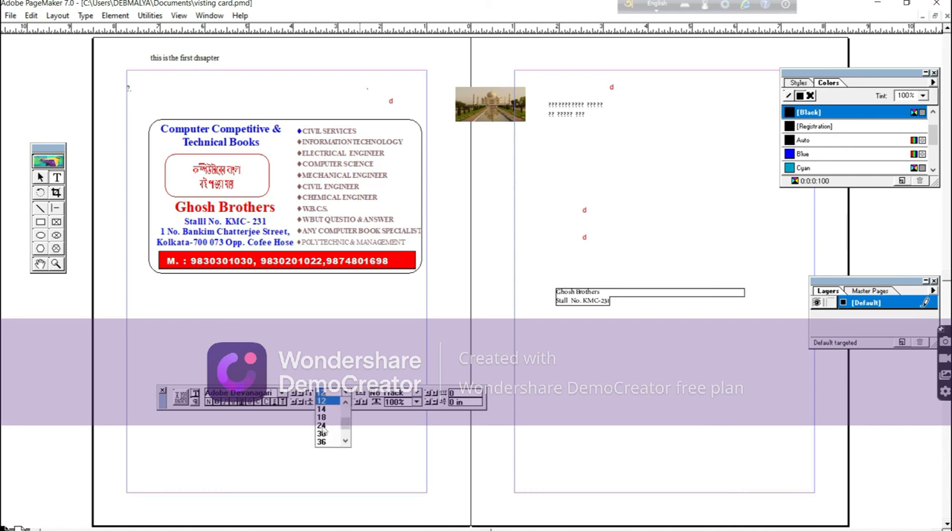
{"action": "left_click", "coordinate": [323, 430]}
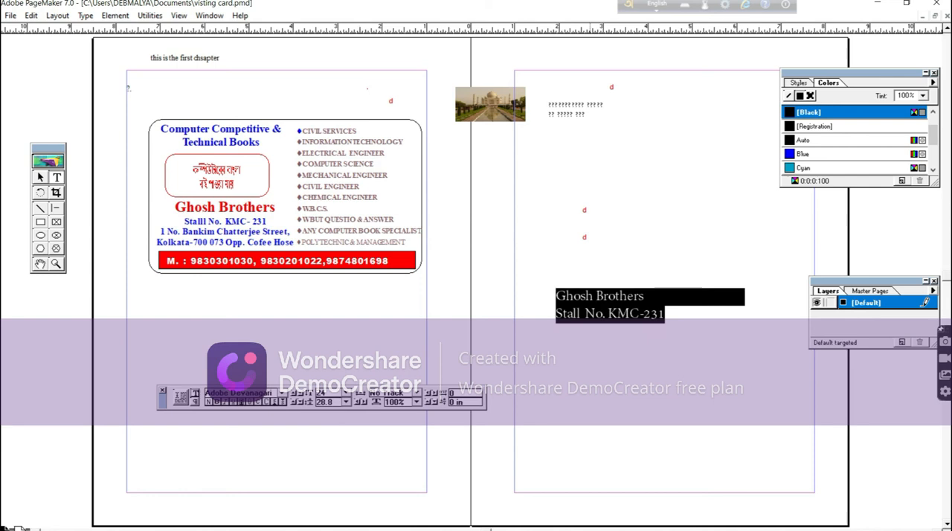
Set the font of the "Ghosh Brothers" line on the right-hand page to Arial TUR.
{"action": "left_click_drag", "start_coordinate": [558, 294], "coordinate": [656, 292]}
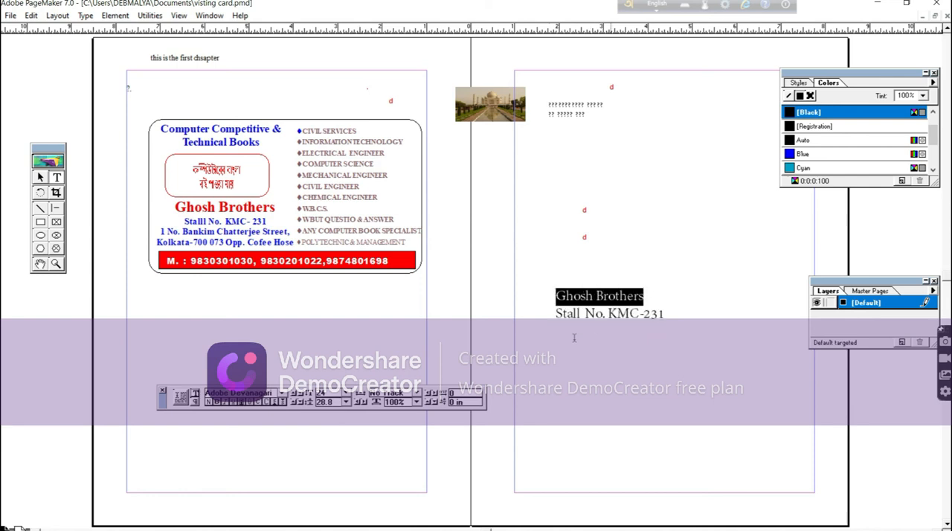
{"action": "left_click", "coordinate": [283, 393]}
{"action": "left_click", "coordinate": [283, 394]}
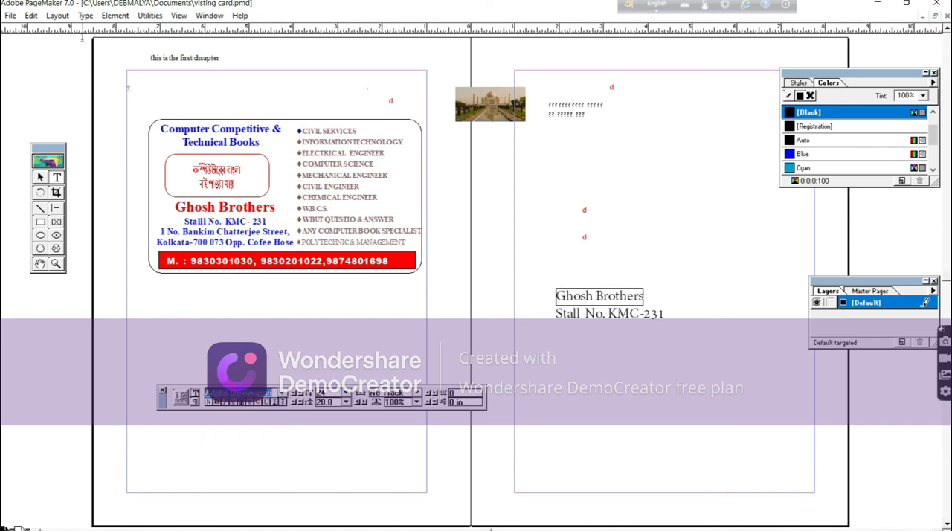
{"action": "left_click", "coordinate": [86, 15]}
{"action": "mouse_move", "coordinate": [103, 29]}
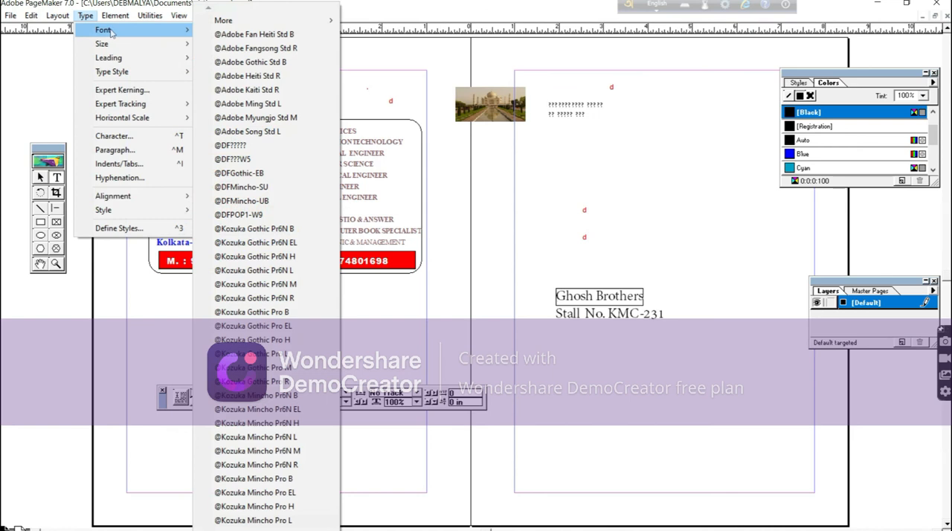
{"action": "mouse_move", "coordinate": [252, 23]}
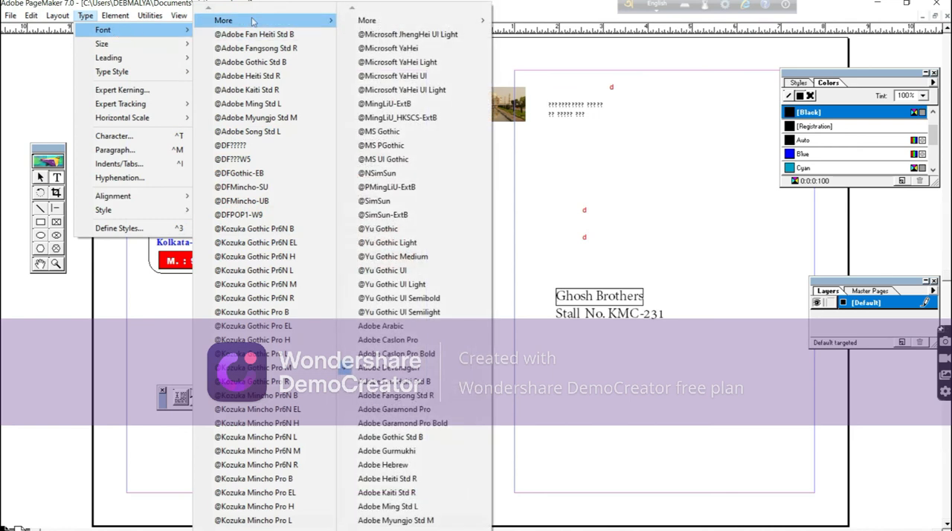
{"action": "mouse_move", "coordinate": [395, 26]}
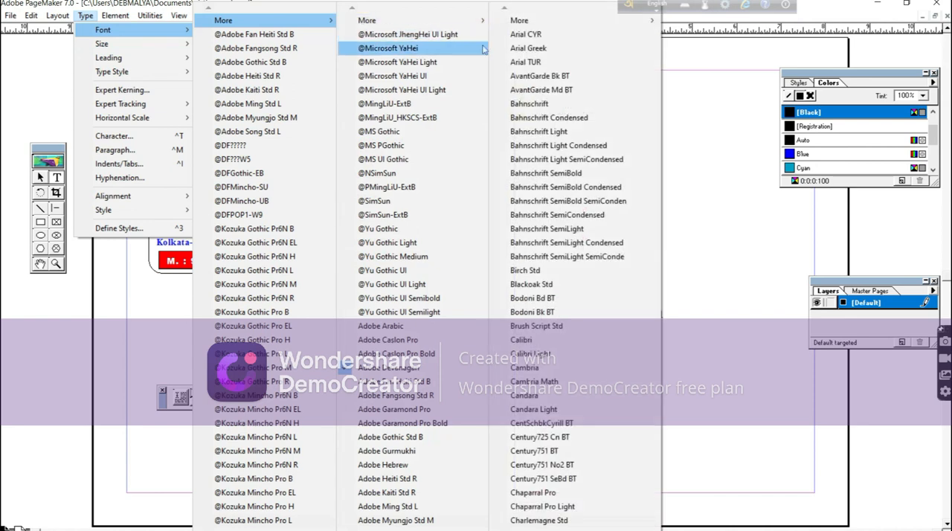
{"action": "mouse_move", "coordinate": [453, 27]}
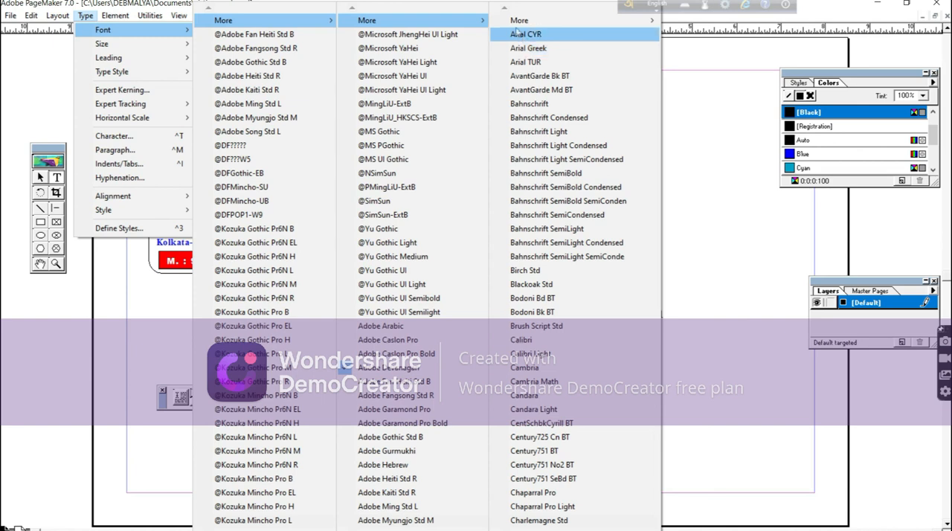
{"action": "mouse_move", "coordinate": [518, 25]}
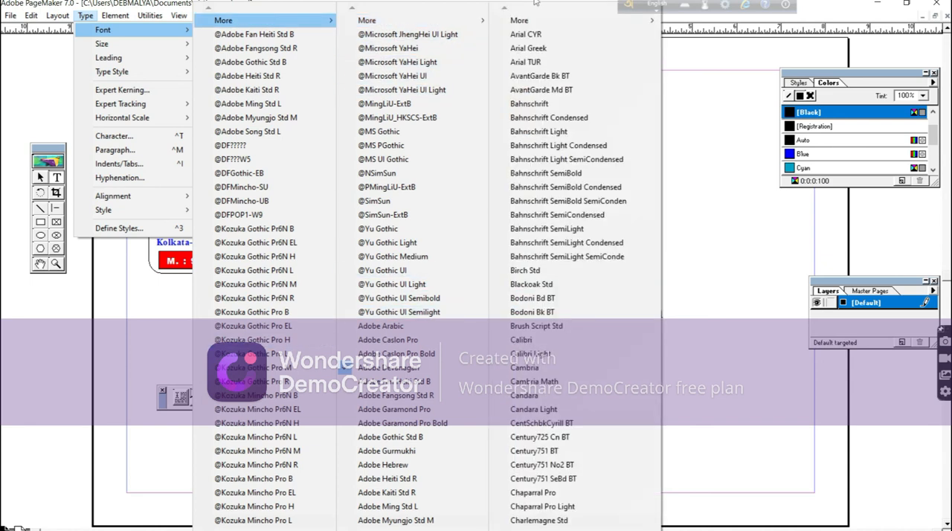
{"action": "mouse_move", "coordinate": [424, 22]}
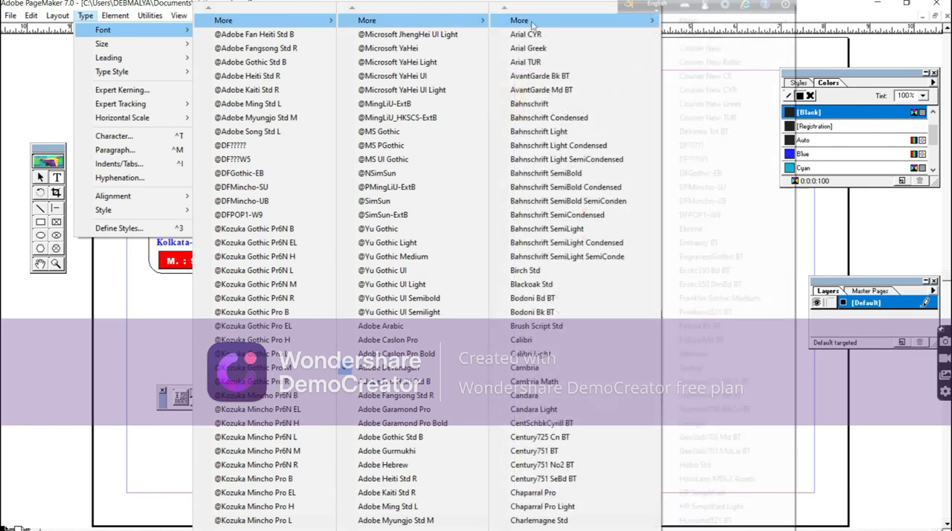
{"action": "left_click", "coordinate": [543, 62]}
{"action": "left_click", "coordinate": [640, 342]}
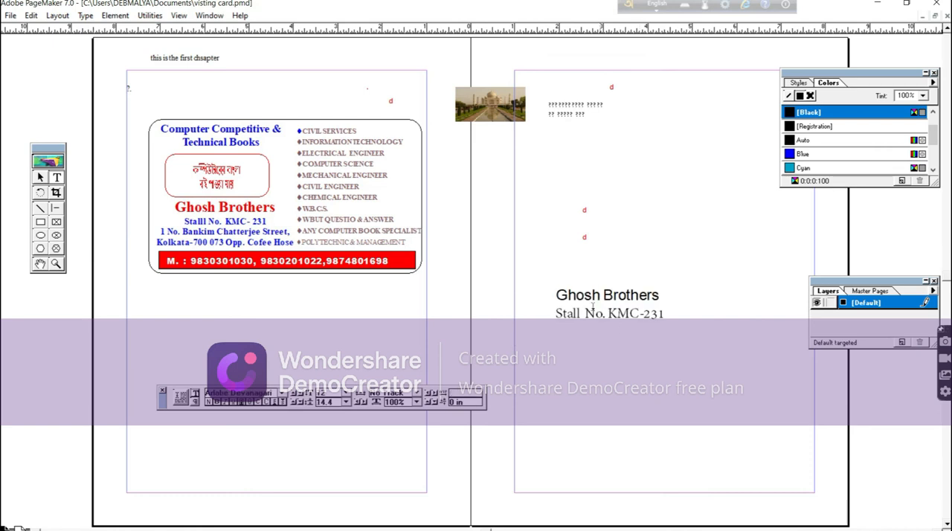
Color the "Ghosh Brothers" line in the new text block Red.
{"action": "left_click_drag", "start_coordinate": [559, 295], "coordinate": [664, 297]}
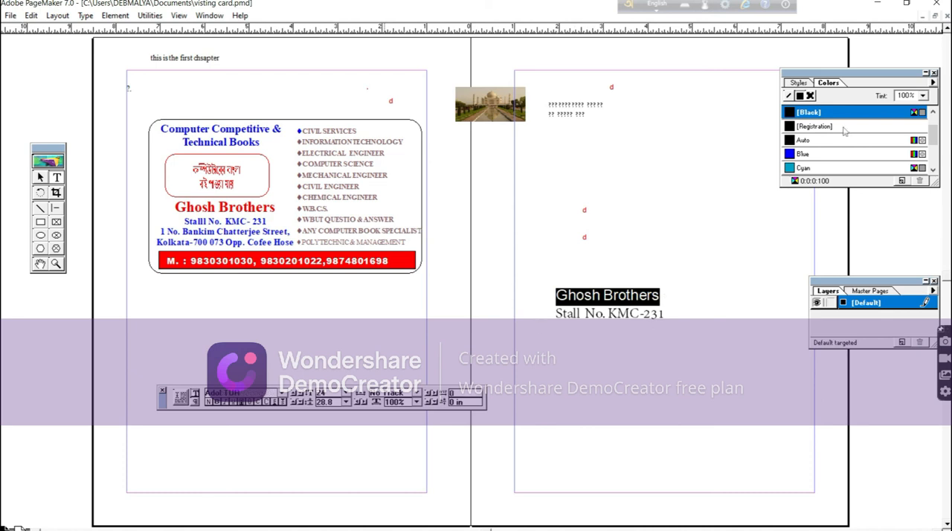
{"action": "left_click", "coordinate": [933, 170]}
{"action": "left_click", "coordinate": [933, 170]}
{"action": "left_click", "coordinate": [795, 154]}
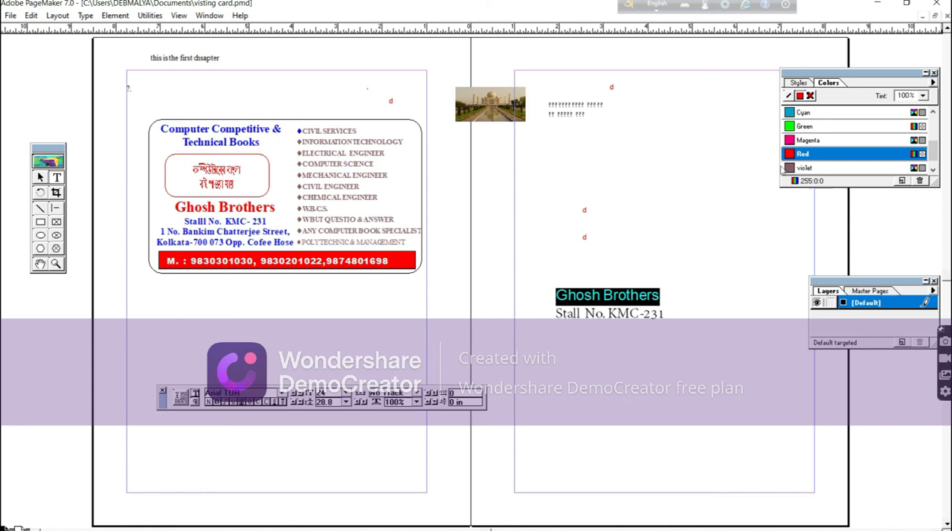
{"action": "left_click", "coordinate": [690, 306]}
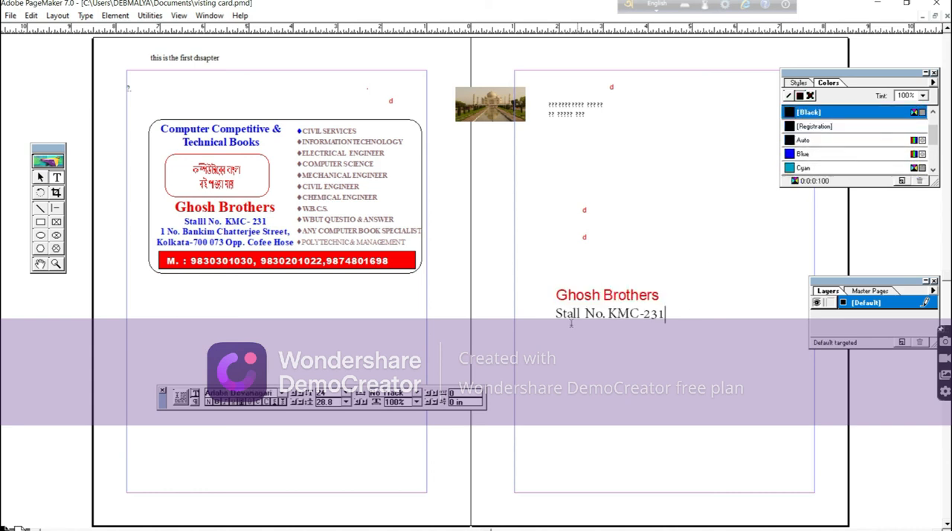
Reduce the "Stall No. KMC-231" line in the new text block to 18 pt.
{"action": "left_click_drag", "start_coordinate": [556, 313], "coordinate": [679, 304]}
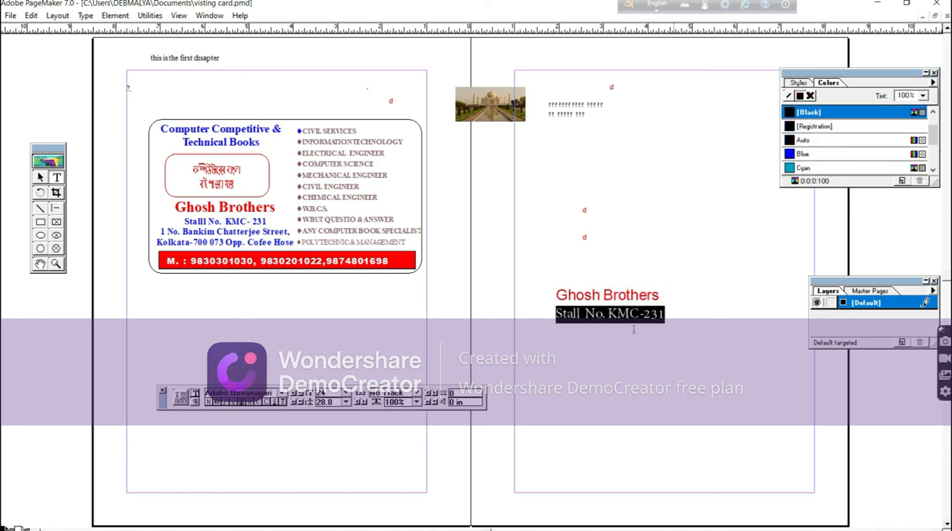
{"action": "left_click", "coordinate": [345, 392]}
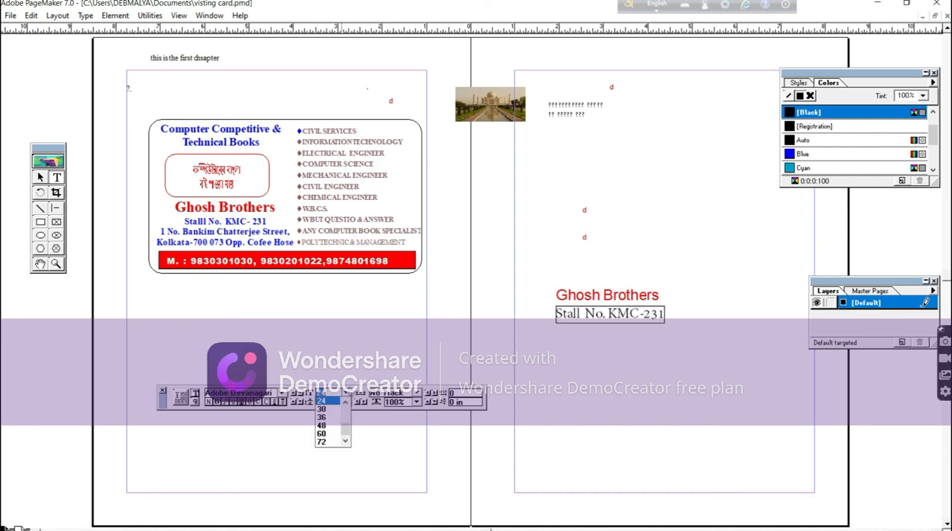
{"action": "left_click", "coordinate": [347, 393]}
{"action": "left_click", "coordinate": [347, 394]}
{"action": "left_click_drag", "start_coordinate": [347, 428], "coordinate": [347, 418]}
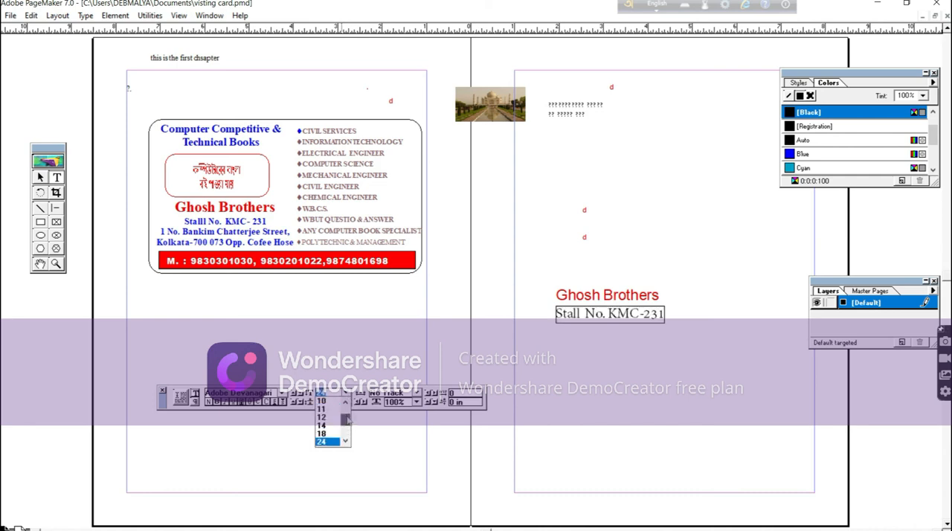
{"action": "left_click", "coordinate": [322, 433]}
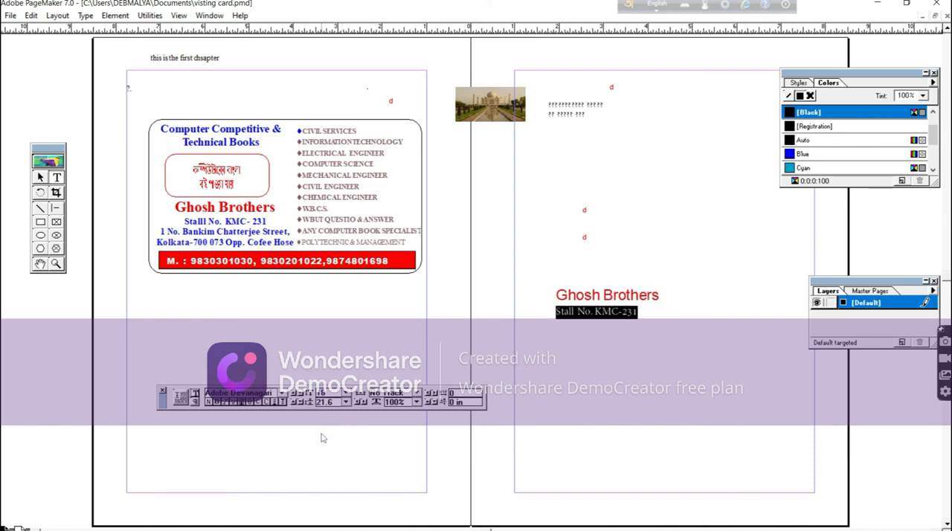
{"action": "left_click", "coordinate": [646, 342]}
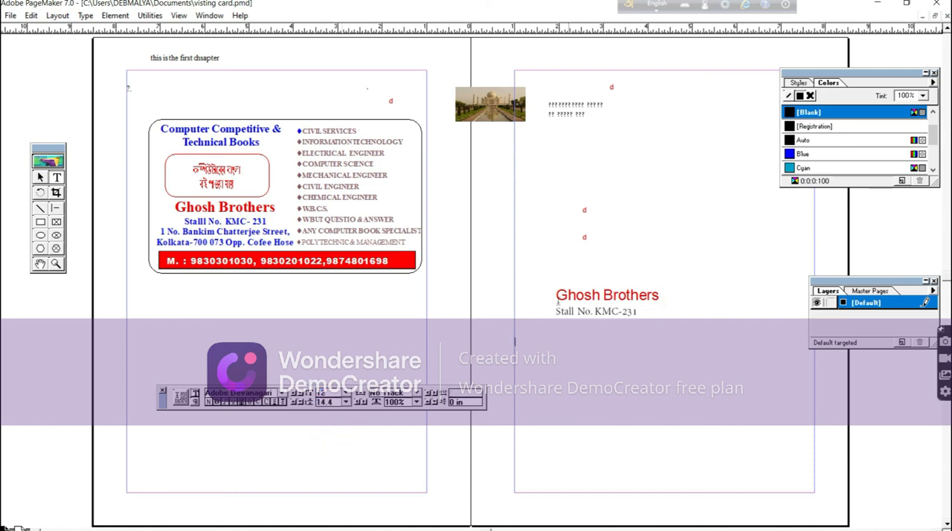
Center-align both the "Ghosh Brothers" line and the stall number line of the new text block.
{"action": "left_click_drag", "start_coordinate": [557, 294], "coordinate": [645, 312]}
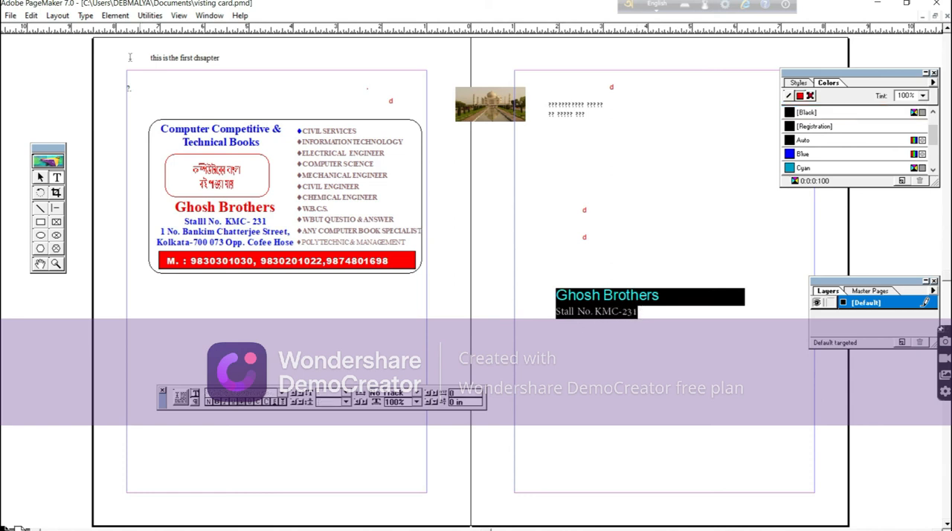
{"action": "left_click", "coordinate": [115, 15]}
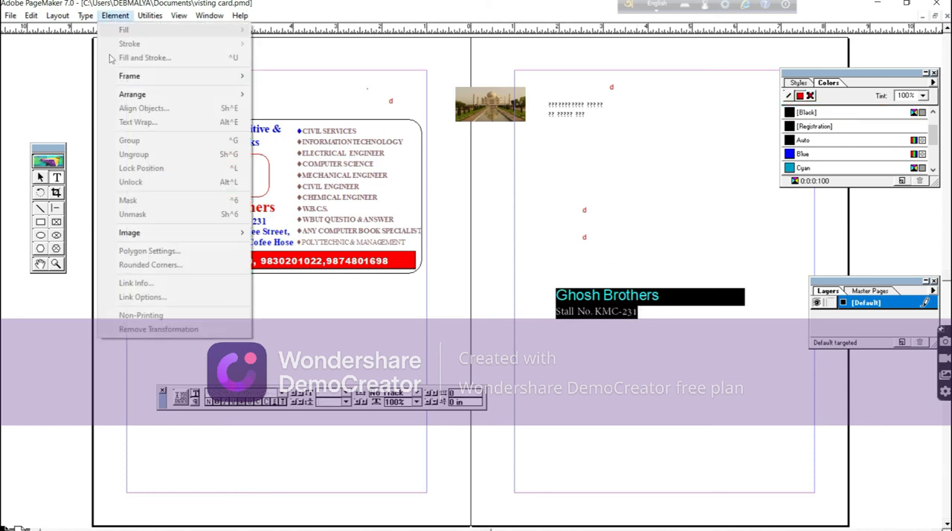
{"action": "left_click", "coordinate": [86, 16]}
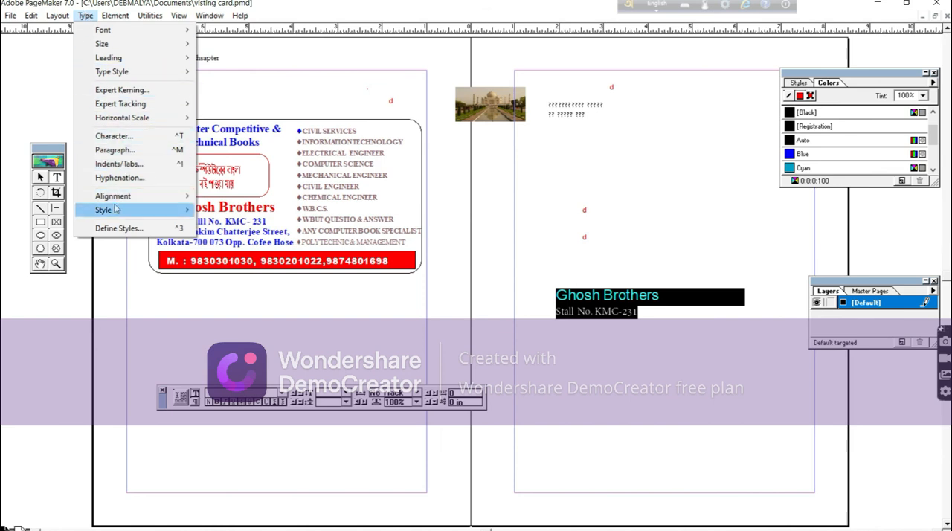
{"action": "mouse_move", "coordinate": [118, 199]}
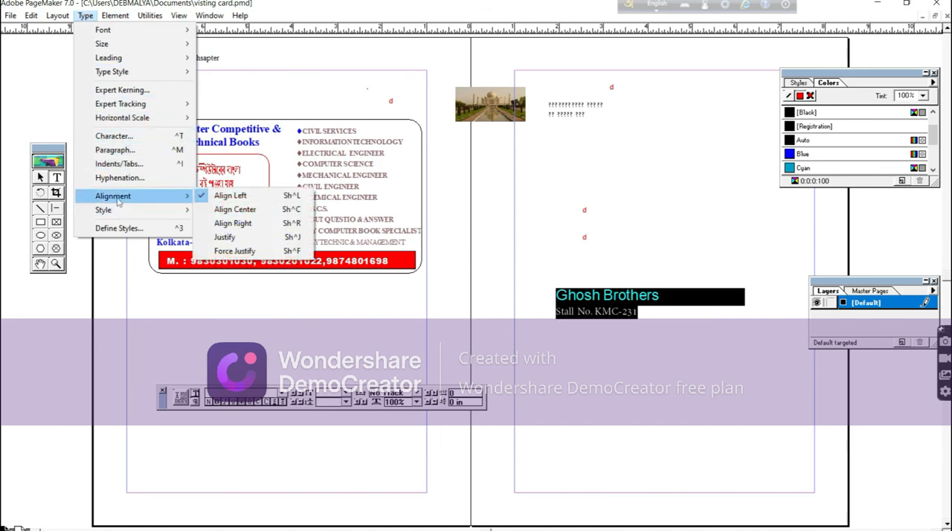
{"action": "left_click", "coordinate": [240, 211]}
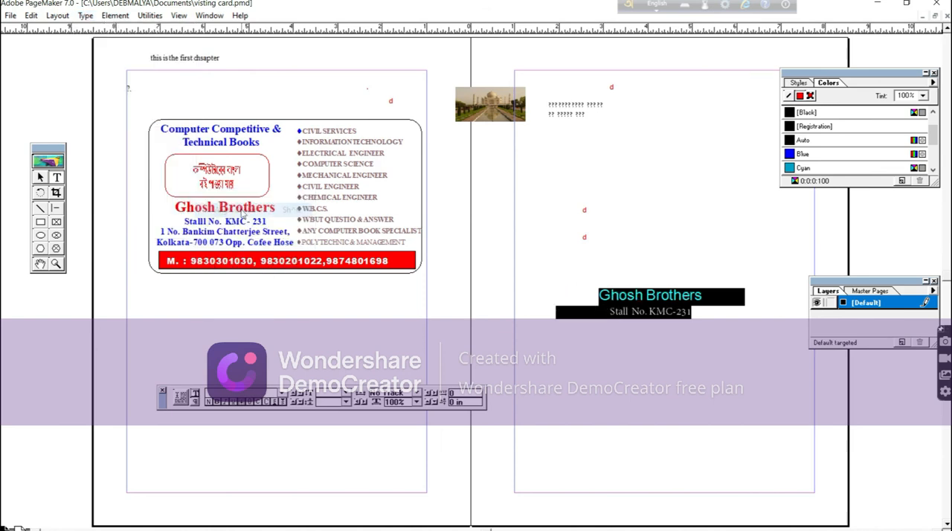
{"action": "left_click", "coordinate": [669, 346]}
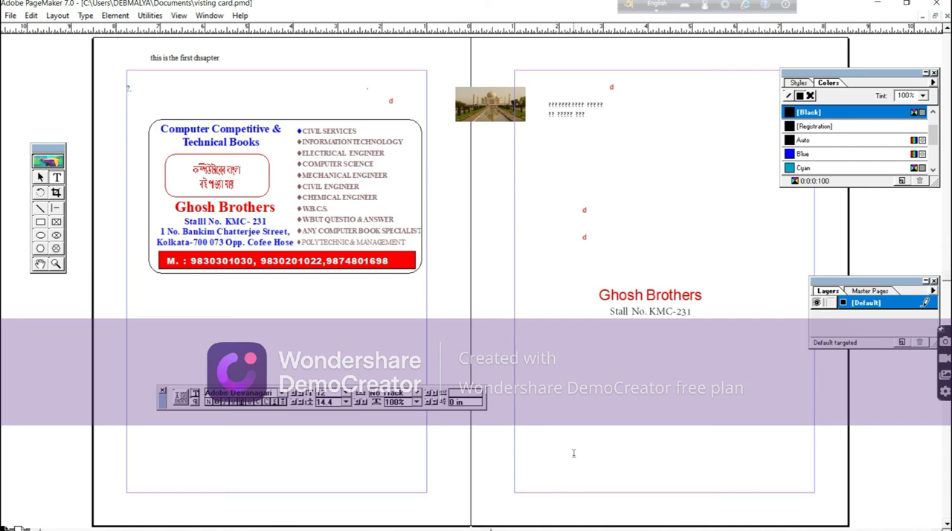
{"action": "left_click_drag", "start_coordinate": [558, 340], "coordinate": [749, 414]}
{"action": "left_click", "coordinate": [41, 178]}
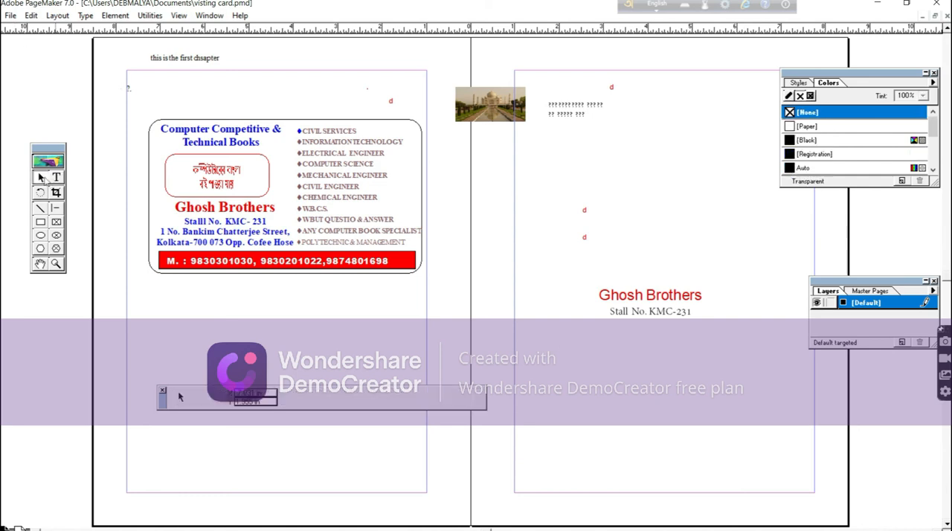
{"action": "left_click", "coordinate": [201, 139]}
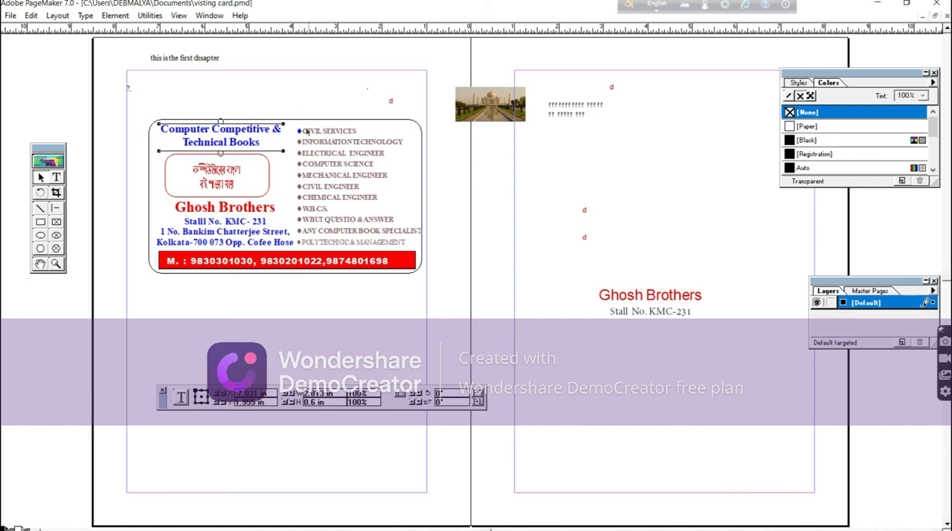
{"action": "left_click", "coordinate": [150, 15]}
{"action": "mouse_move", "coordinate": [178, 31]}
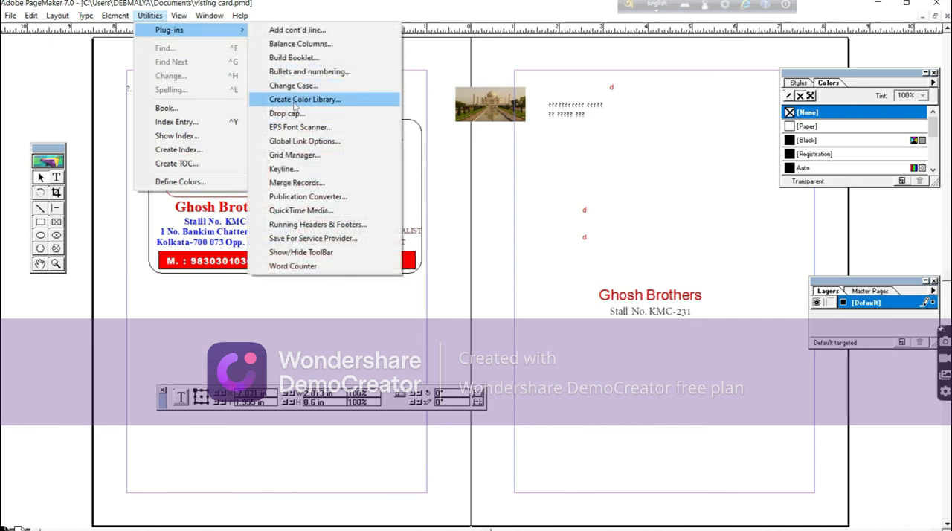
{"action": "left_click", "coordinate": [413, 152]}
Examine the Rounded Corners setting of the visiting card's outer border, leaving the dialog without applying a change.
{"action": "left_click", "coordinate": [206, 123]}
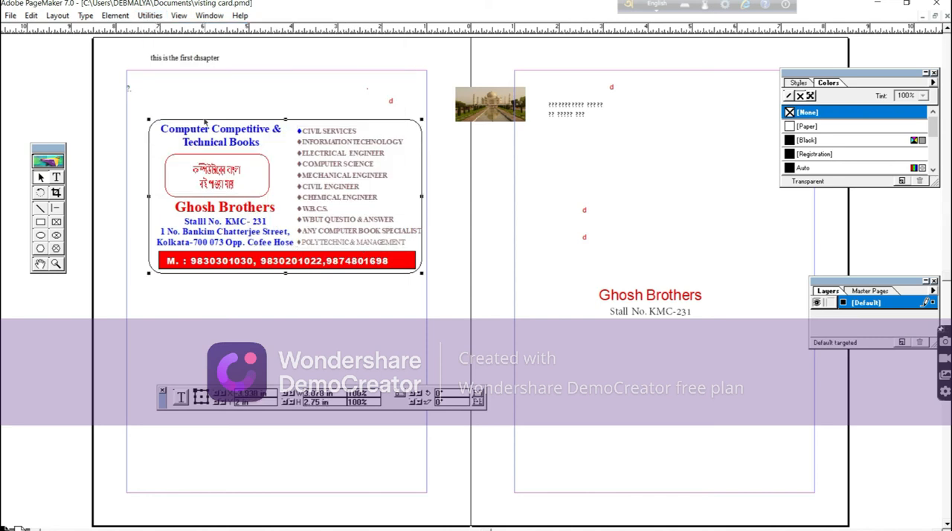
{"action": "left_click", "coordinate": [85, 15]}
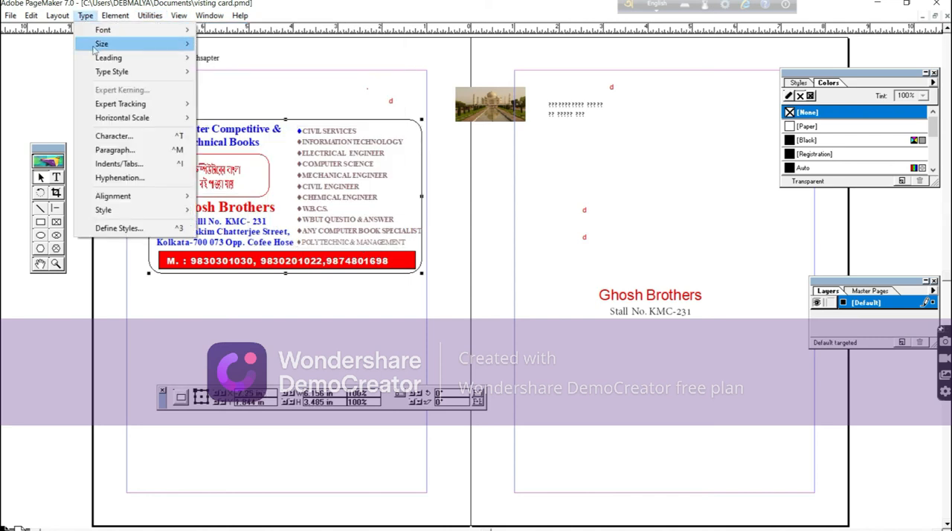
{"action": "mouse_move", "coordinate": [94, 47]}
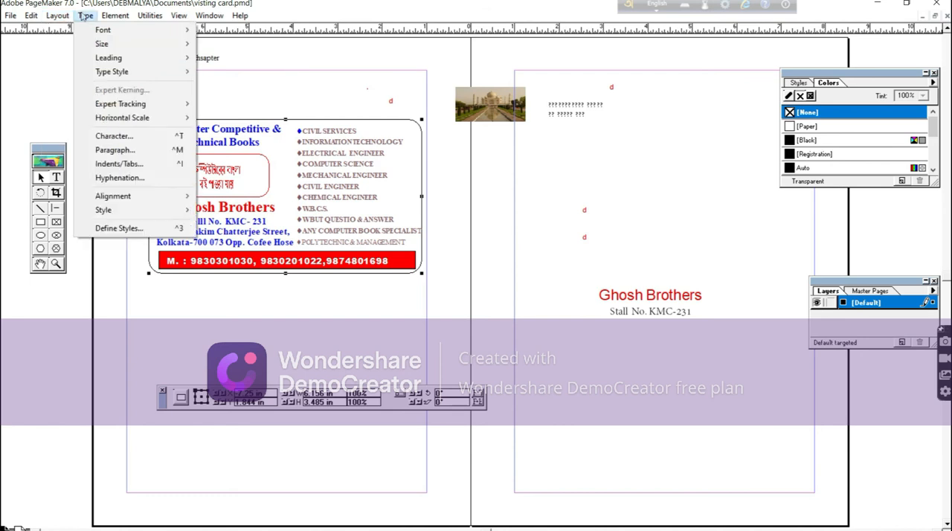
{"action": "mouse_move", "coordinate": [110, 16]}
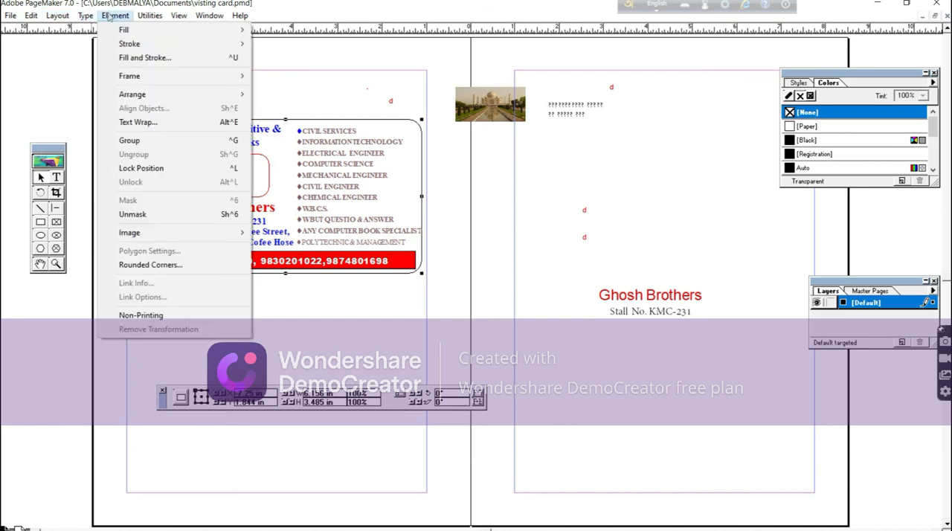
{"action": "left_click", "coordinate": [149, 265]}
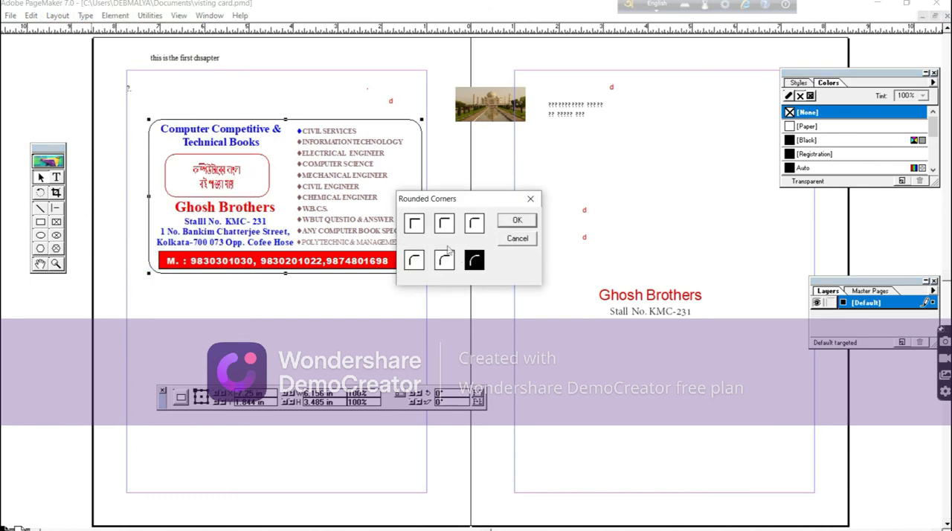
{"action": "left_click", "coordinate": [517, 242]}
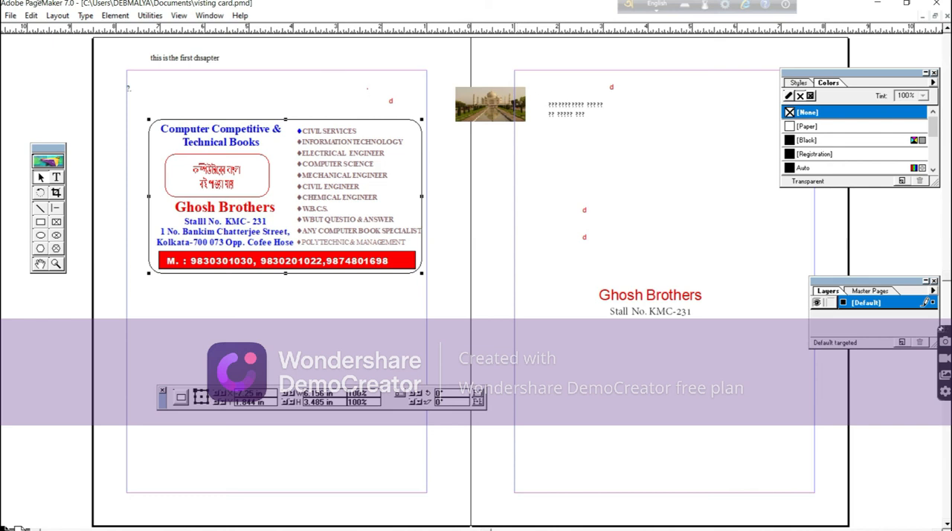
Insert new pages after the current page, using the Document Master.
{"action": "left_click", "coordinate": [115, 16]}
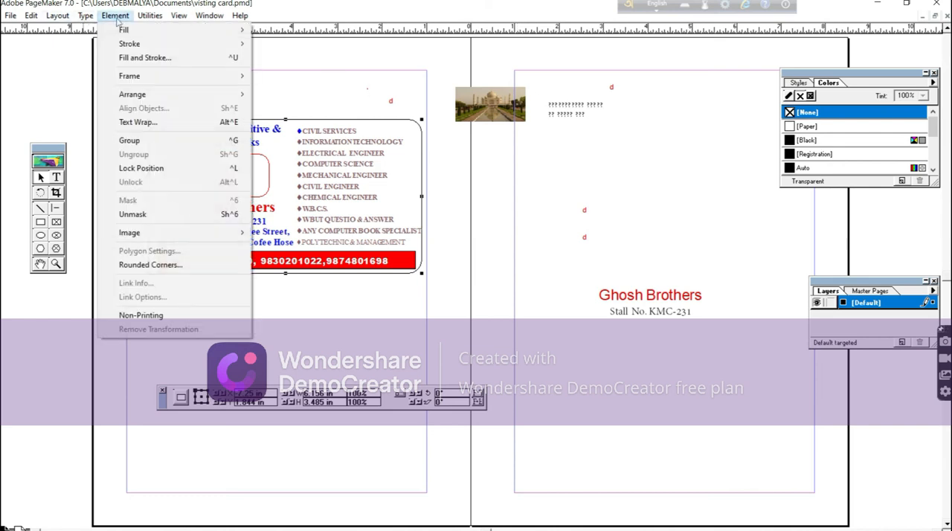
{"action": "mouse_move", "coordinate": [59, 17]}
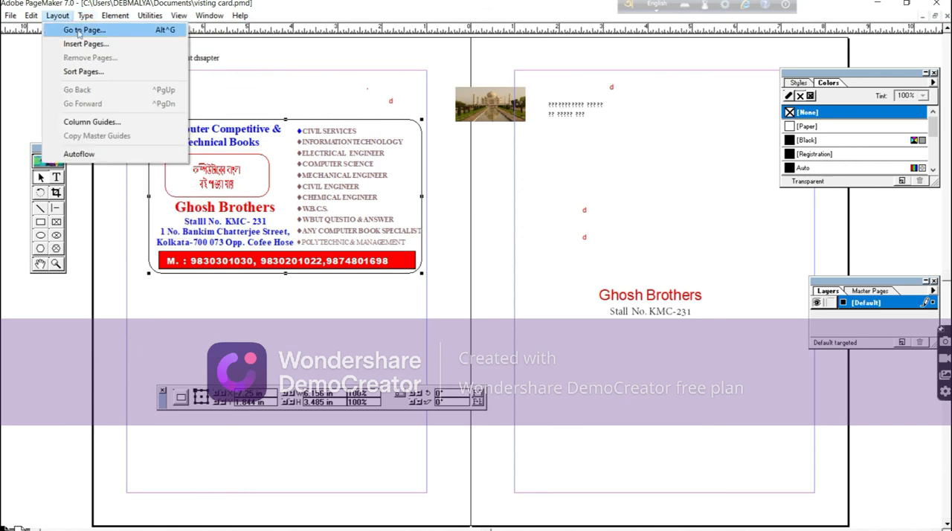
{"action": "left_click", "coordinate": [84, 44]}
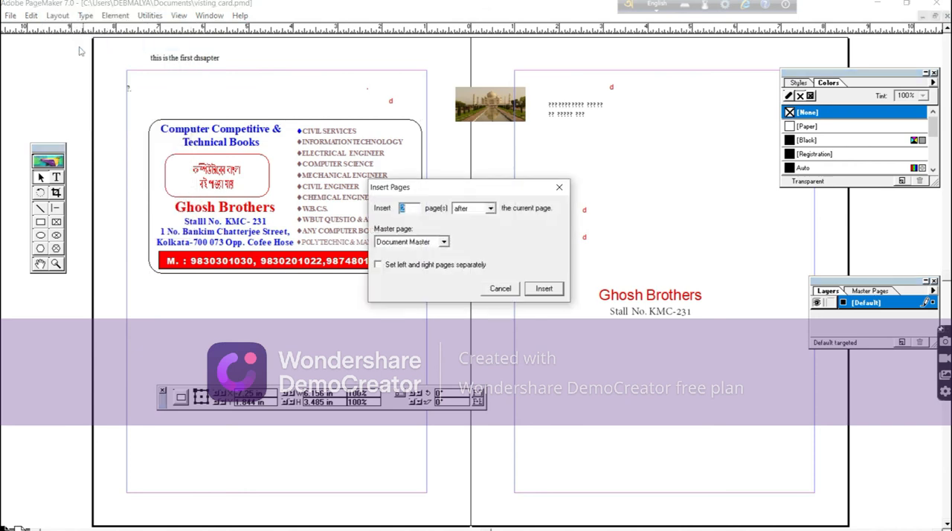
{"action": "left_click", "coordinate": [544, 288]}
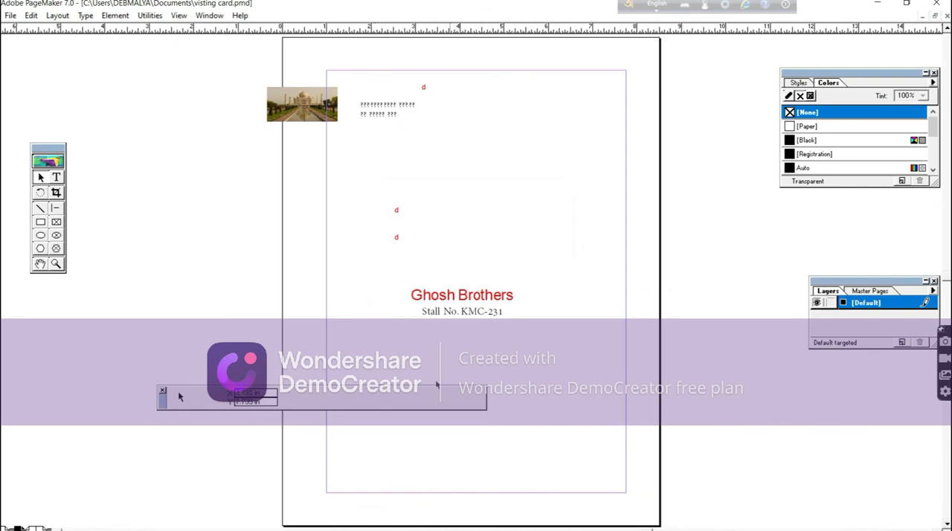
Set up column guides on the page with 3 columns and 0.167 inches of space between them.
{"action": "left_click", "coordinate": [105, 16]}
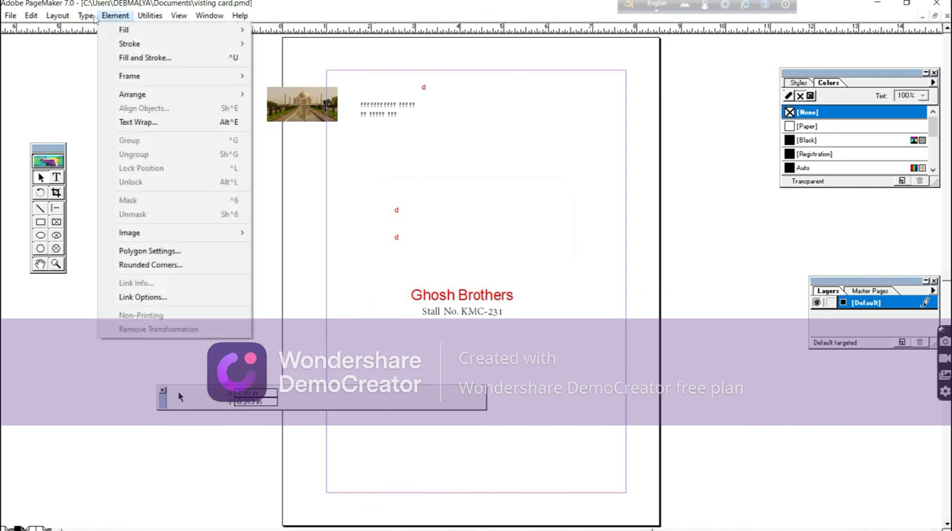
{"action": "mouse_move", "coordinate": [85, 18]}
{"action": "mouse_move", "coordinate": [151, 17]}
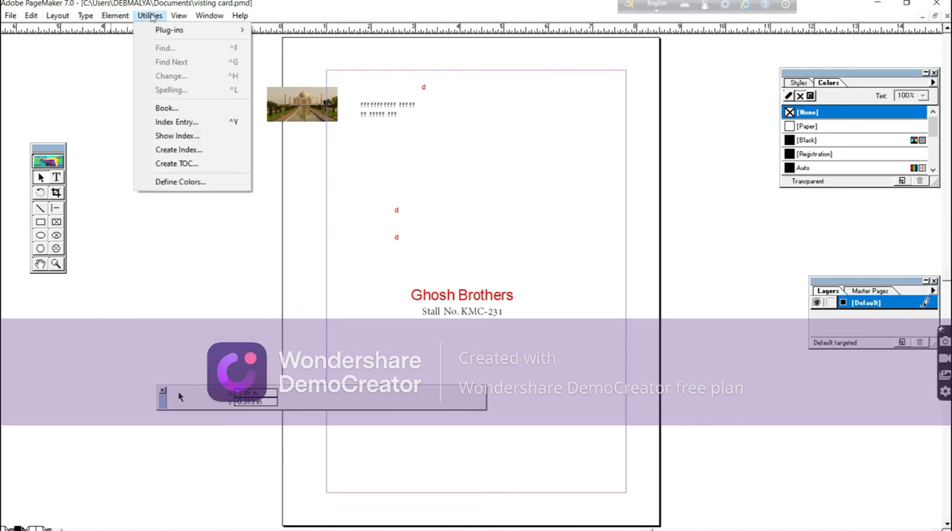
{"action": "mouse_move", "coordinate": [121, 17]}
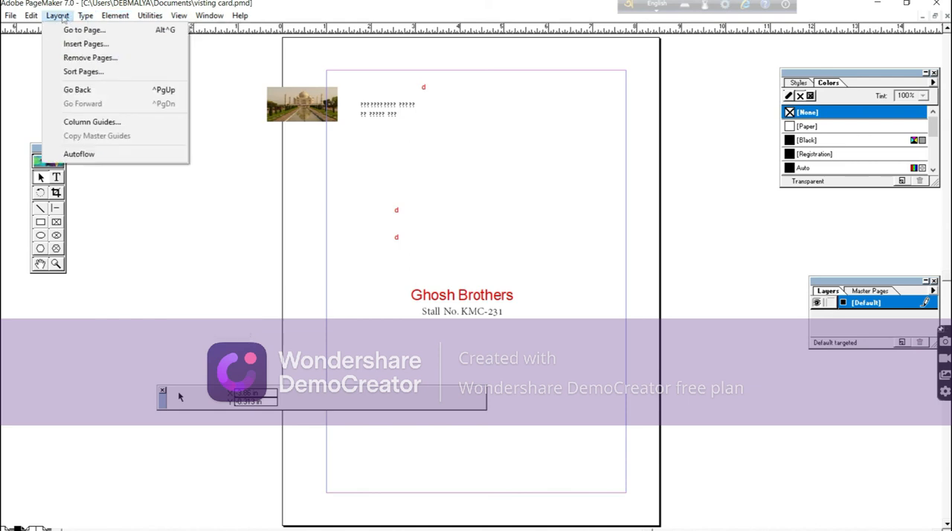
{"action": "left_click", "coordinate": [84, 122]}
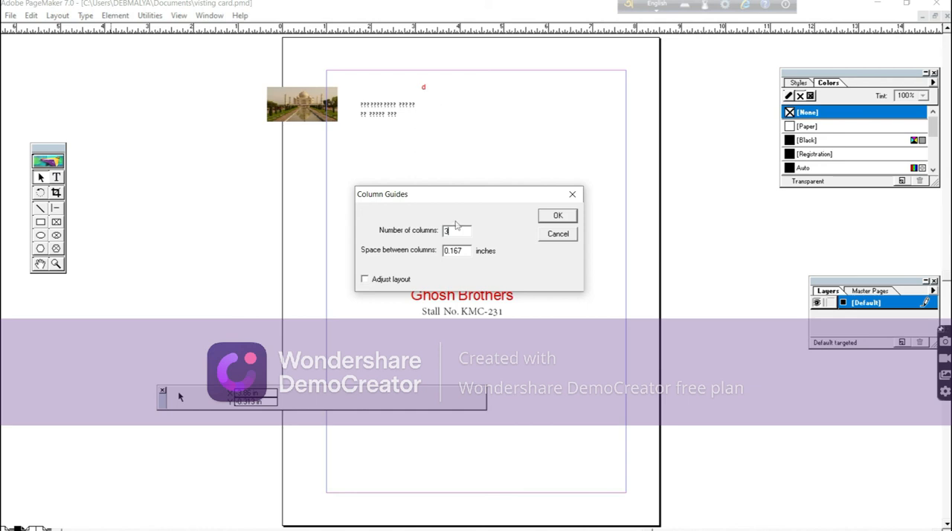
{"action": "left_click", "coordinate": [557, 216]}
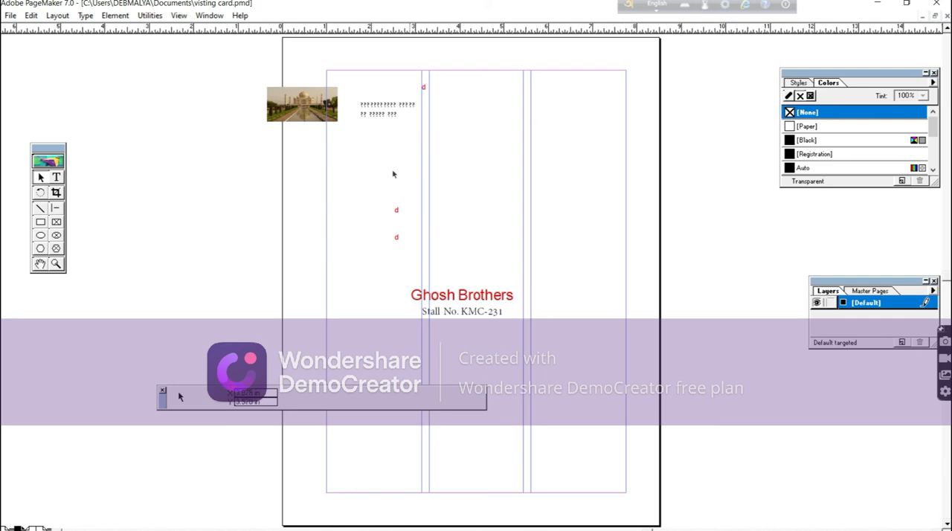
Create a text block at the top of the first column and fill it with several lines of random capital-letter filler text.
{"action": "left_click", "coordinate": [56, 177]}
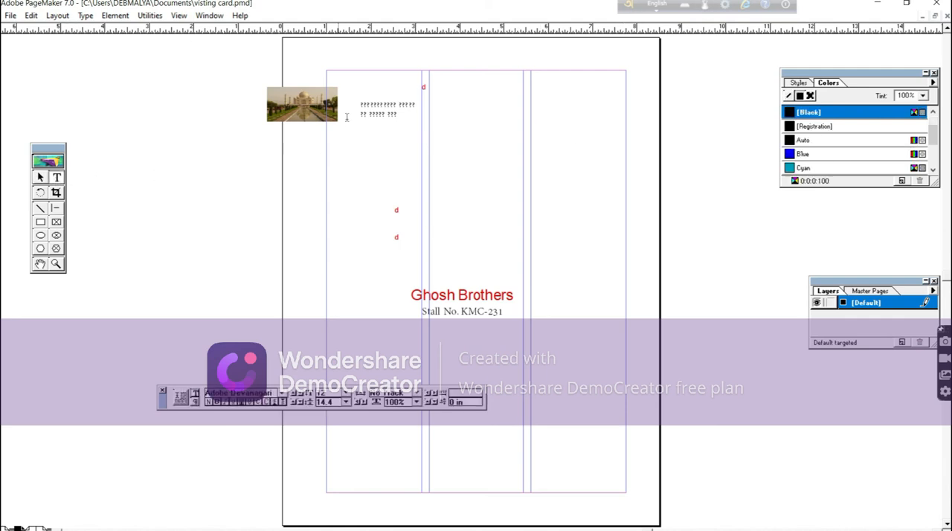
{"action": "left_click_drag", "start_coordinate": [328, 72], "coordinate": [426, 188]}
{"action": "type", "text": "HGH[GGH[GH[GH[GH[GH[ GH[GH[GH[GH[GH[GH[GH[GH[GH[GH[GH[GH[GH[GH[GH[GH[GH[GH[GH[GH[GH[GH[GH[GH[GH[GH[GH[GH[GH[GH[GH[GH[GH[GH[GHKK]H[H[KH[KH[KH[KH[KH[KH[KH[K[KH[K[ H[KH[KH[K"}
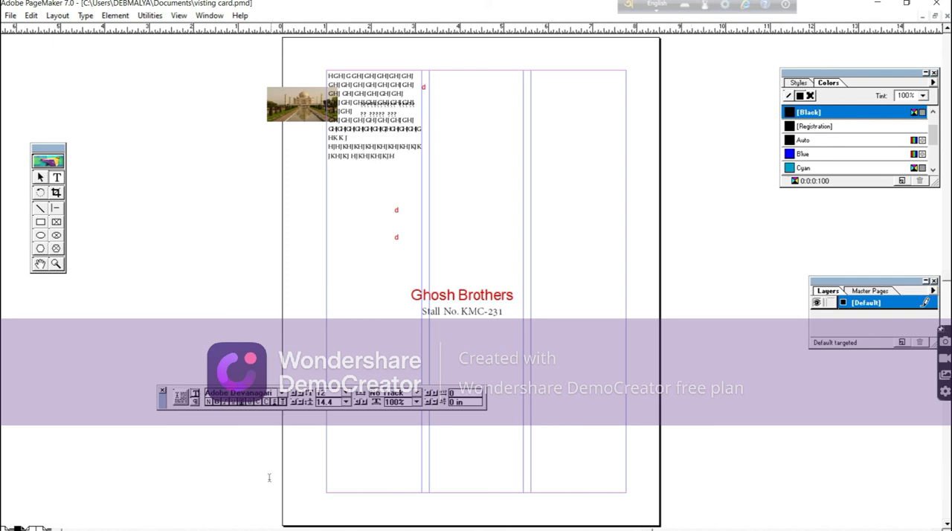
Shorten the filler text block to about 1.2 in high and flow its overflow text into the top of the second column.
{"action": "left_click", "coordinate": [41, 179]}
{"action": "left_click", "coordinate": [365, 124]}
{"action": "left_click_drag", "start_coordinate": [374, 163], "coordinate": [374, 127]}
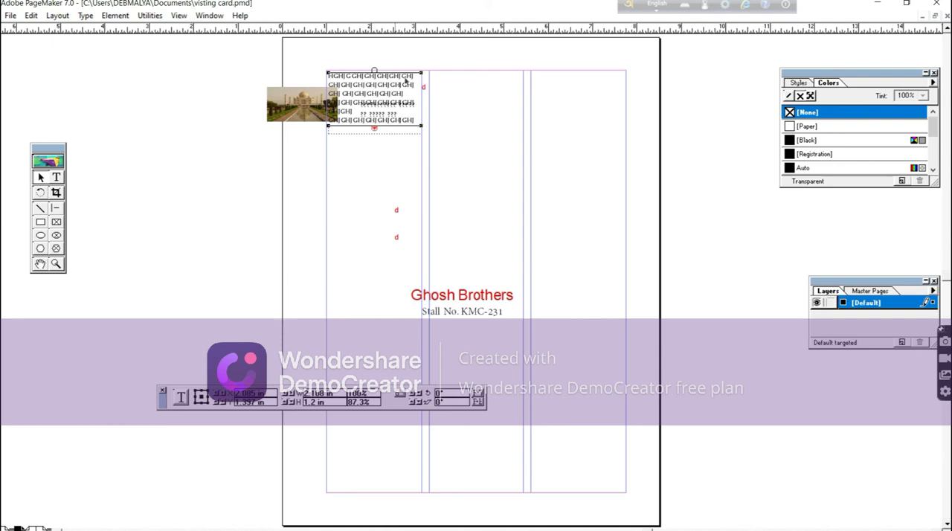
{"action": "left_click", "coordinate": [375, 128]}
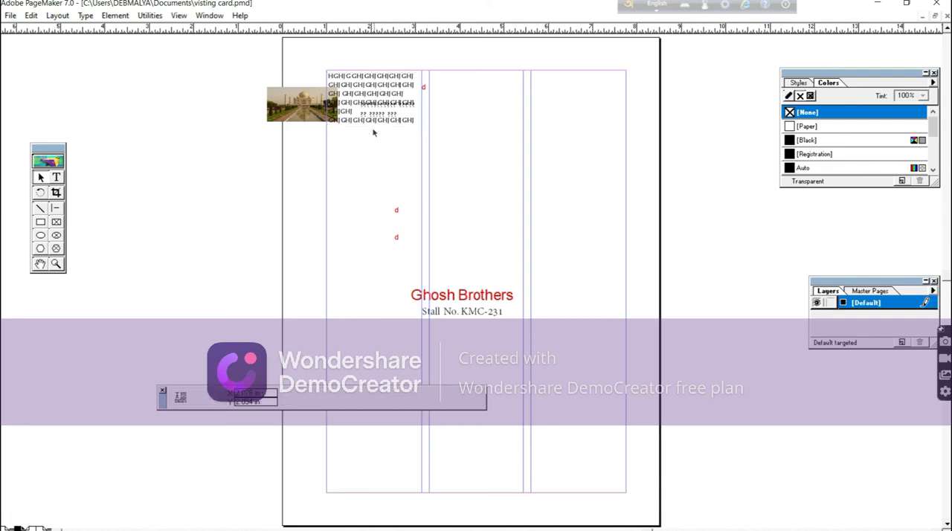
{"action": "left_click", "coordinate": [434, 76]}
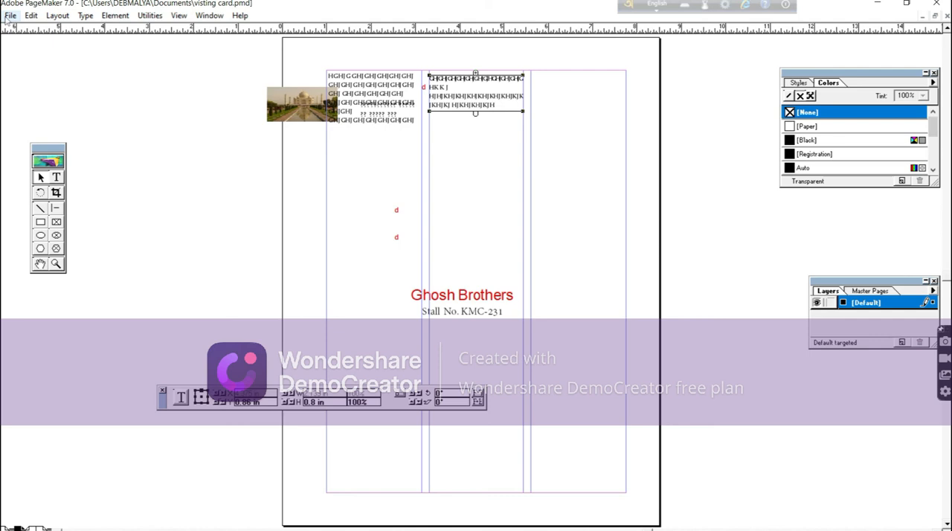
Quit PageMaker without saving the changes to visting card.pmd or Untitled-1.
{"action": "left_click", "coordinate": [937, 6]}
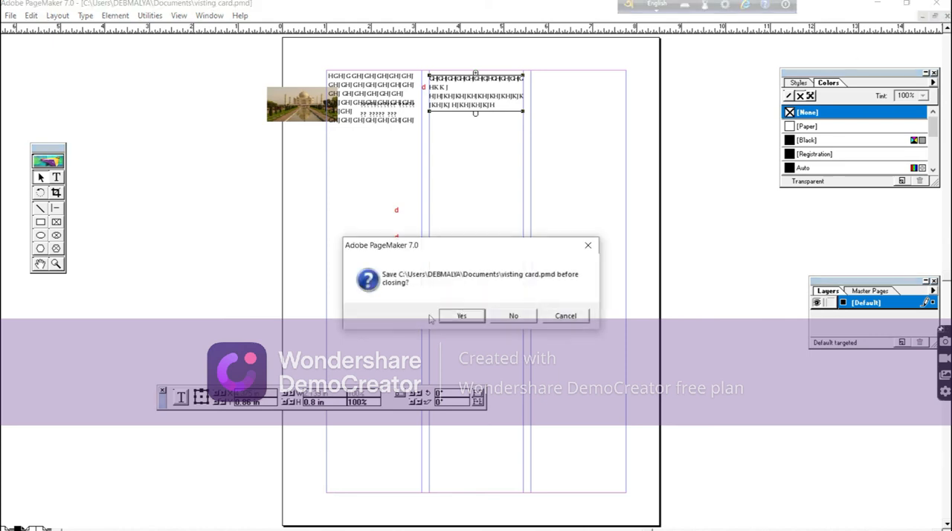
{"action": "left_click", "coordinate": [513, 315]}
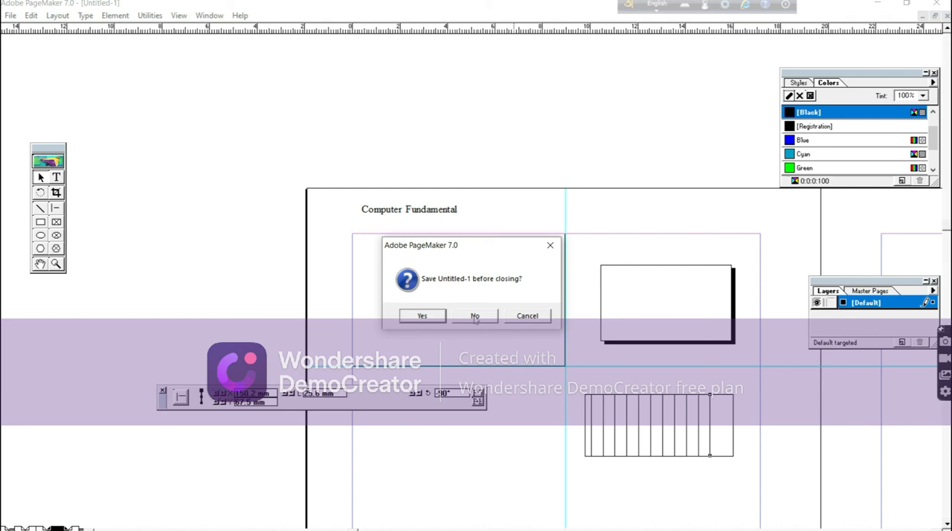
{"action": "left_click", "coordinate": [474, 316]}
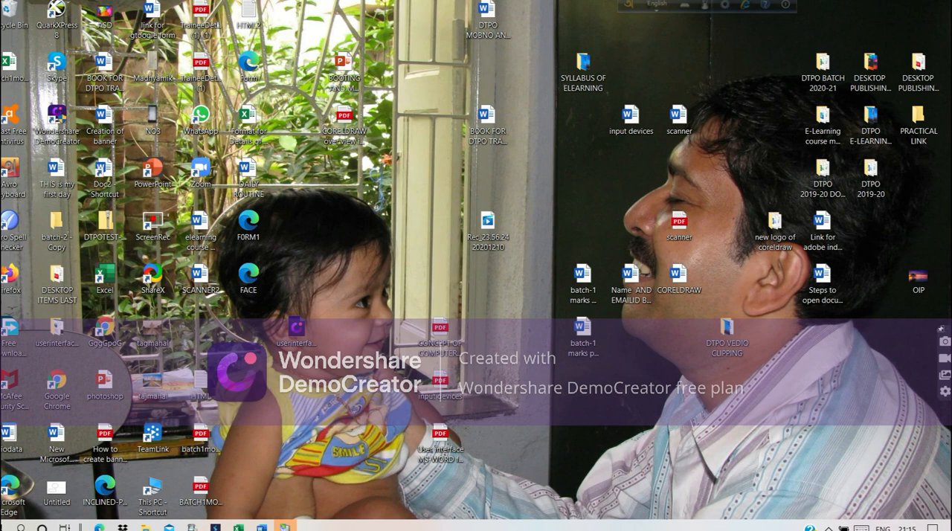
Switch to the Wondershare DemoCreator recorder by bringing up its recording control window from the background.
{"action": "mouse_move", "coordinate": [285, 527]}
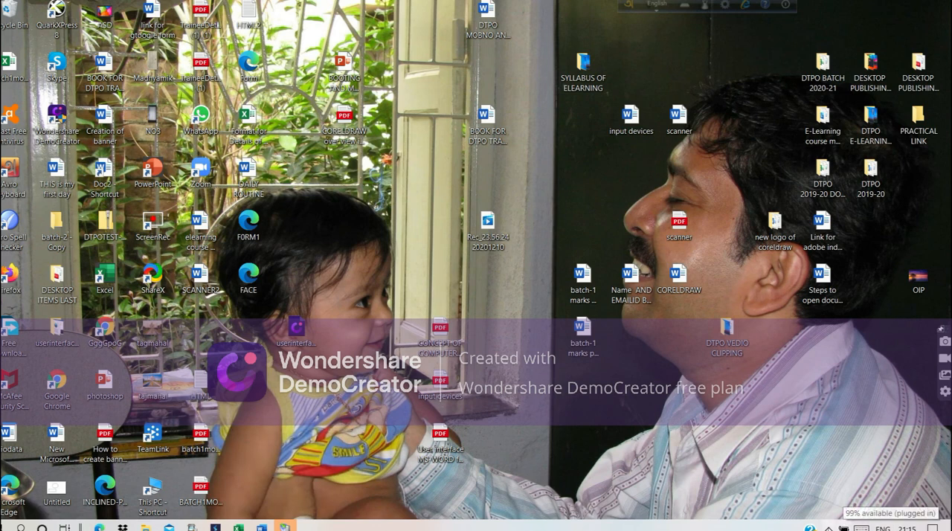
{"action": "left_click", "coordinate": [828, 527]}
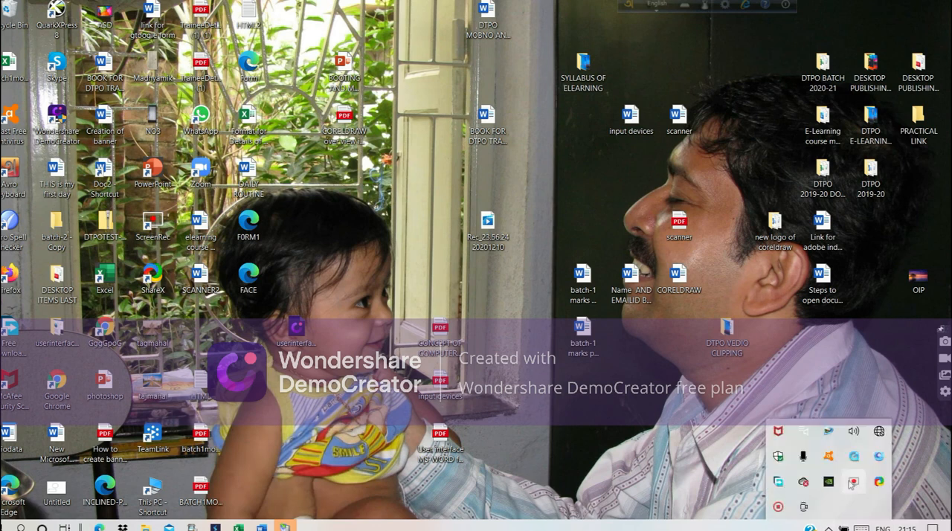
{"action": "right_click", "coordinate": [780, 509]}
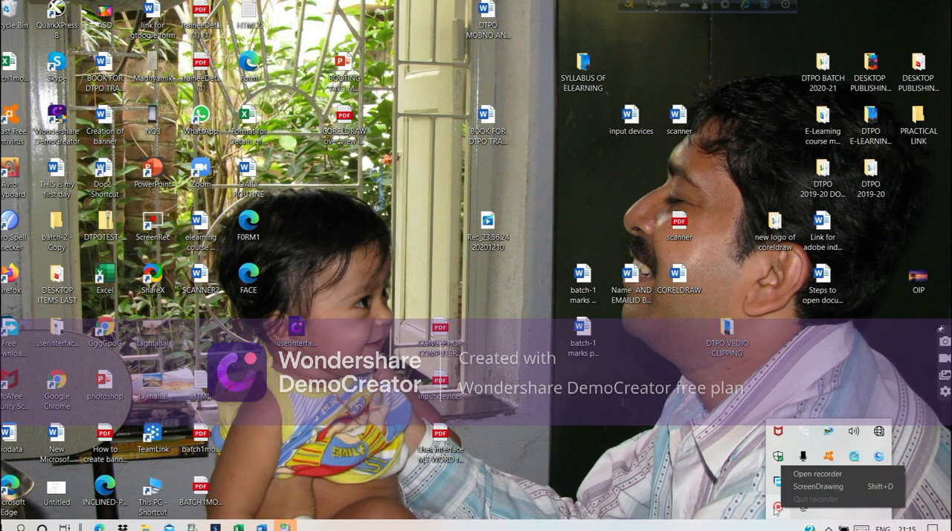
{"action": "right_click", "coordinate": [854, 483]}
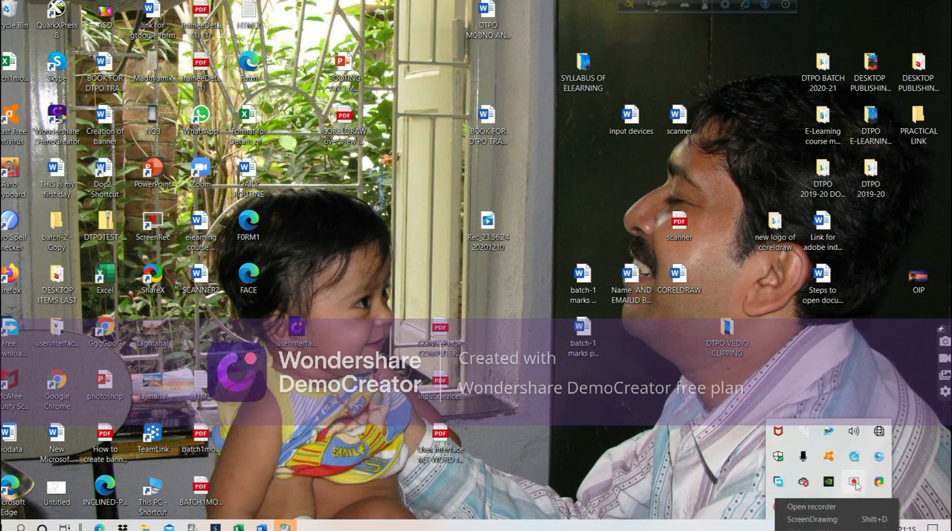
{"action": "left_click", "coordinate": [856, 485]}
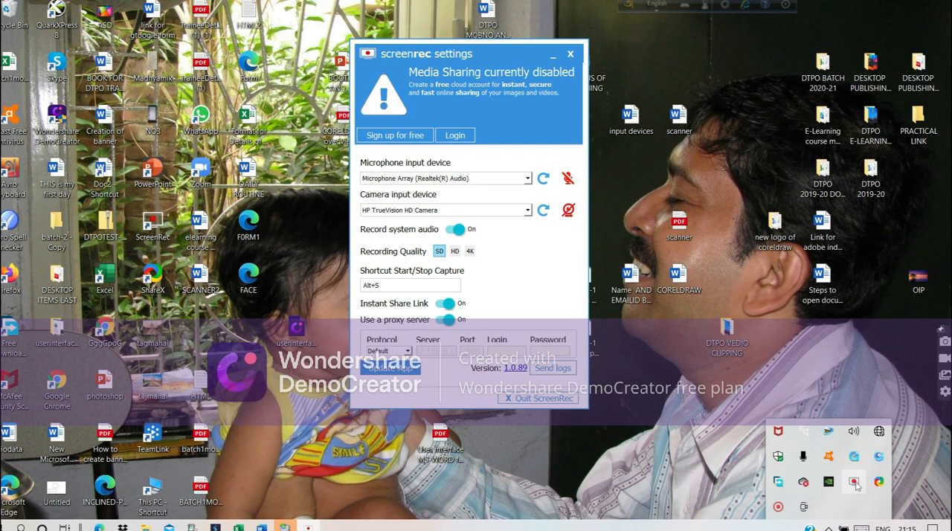
{"action": "left_click", "coordinate": [569, 55]}
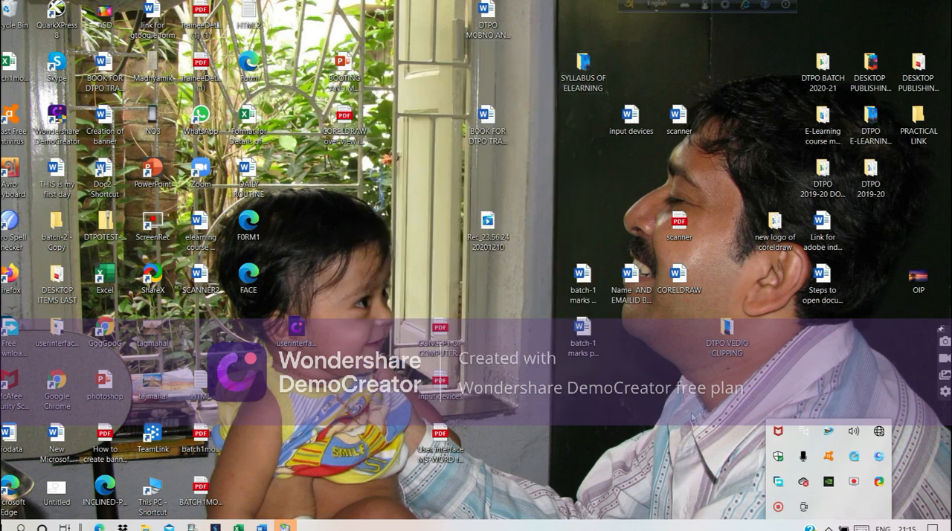
{"action": "left_click", "coordinate": [779, 507]}
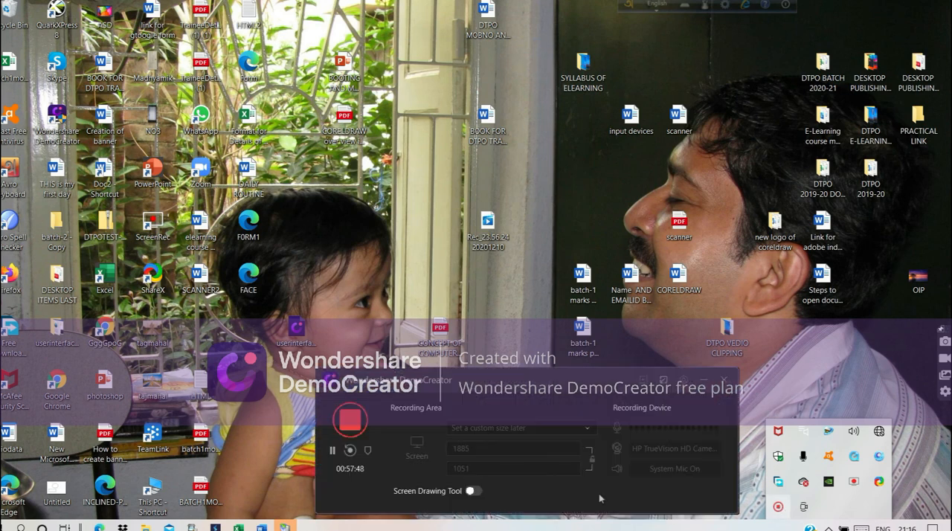